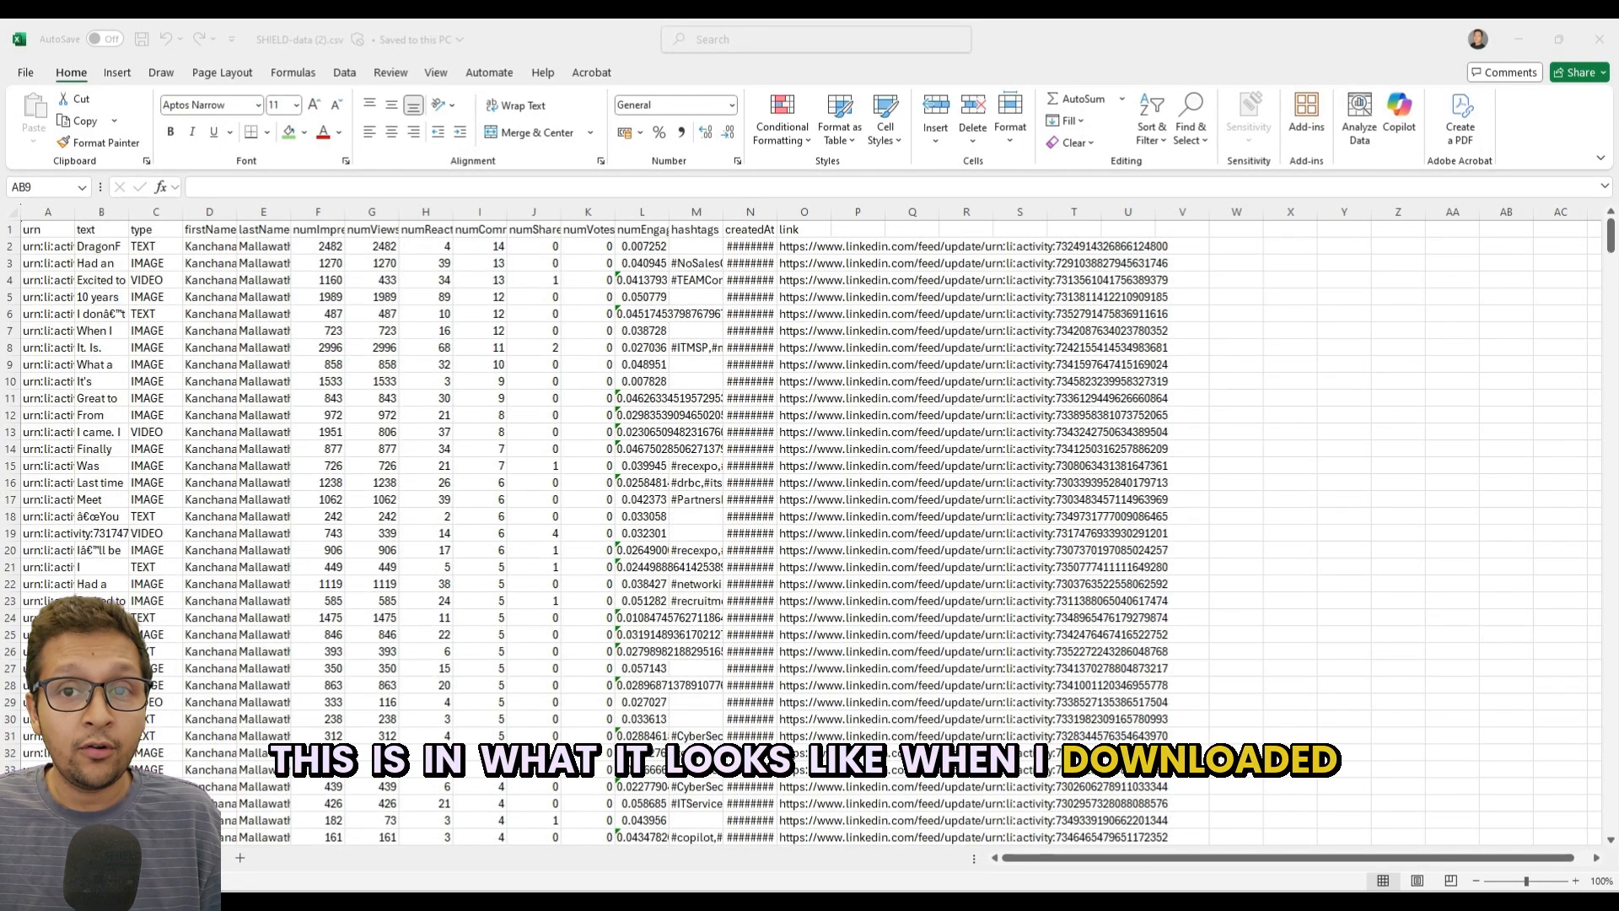
pyautogui.click(1603, 160)
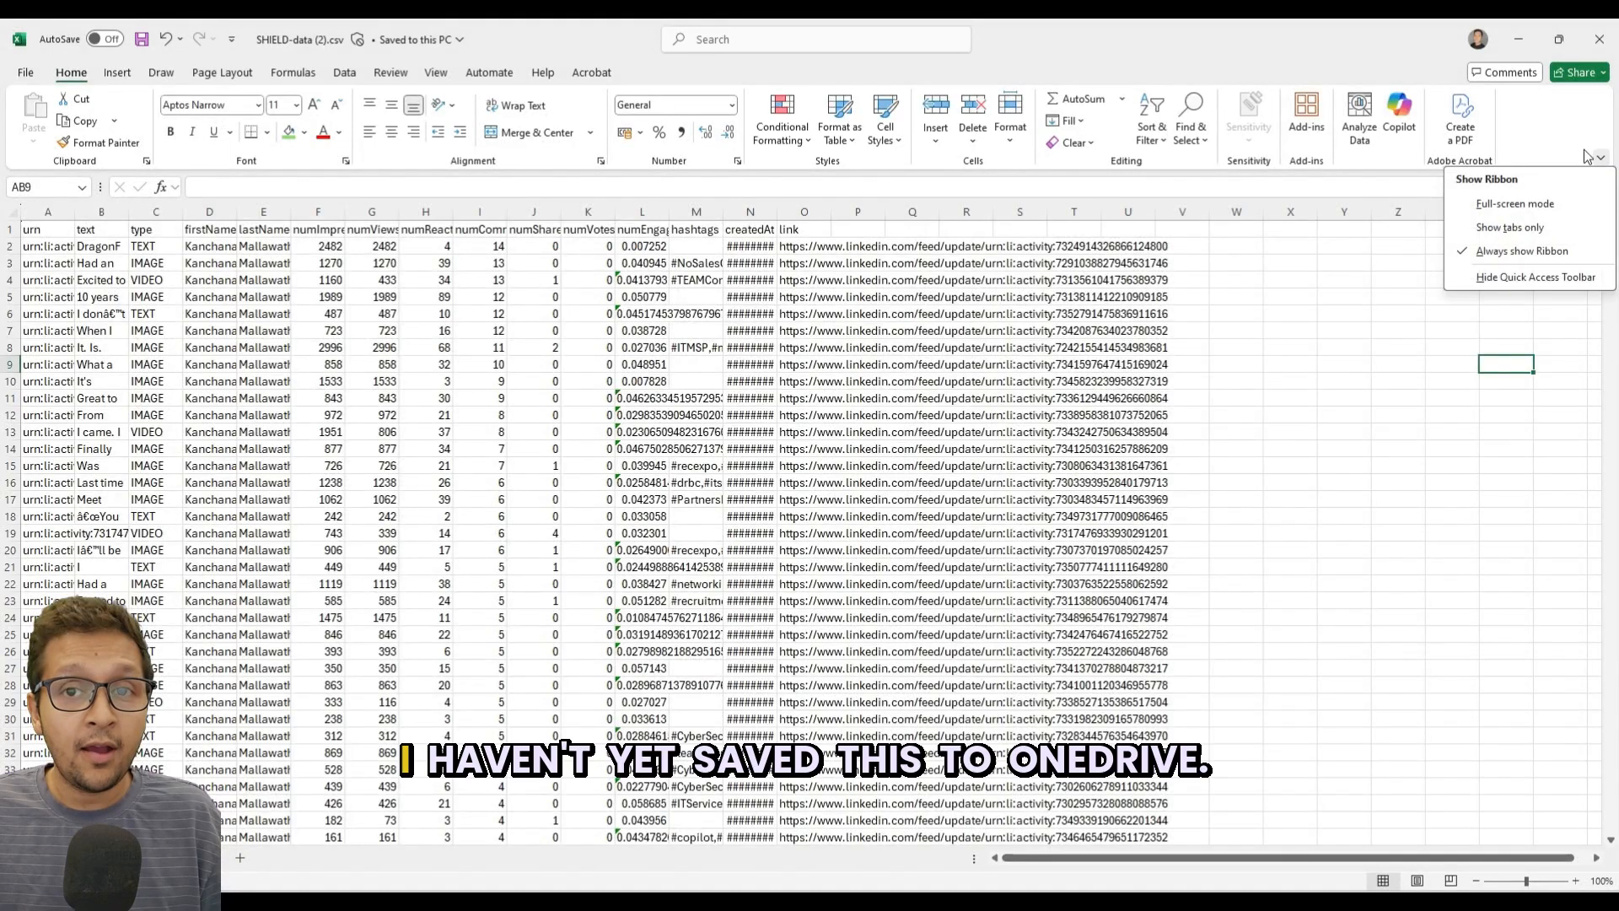
pyautogui.click(1400, 261)
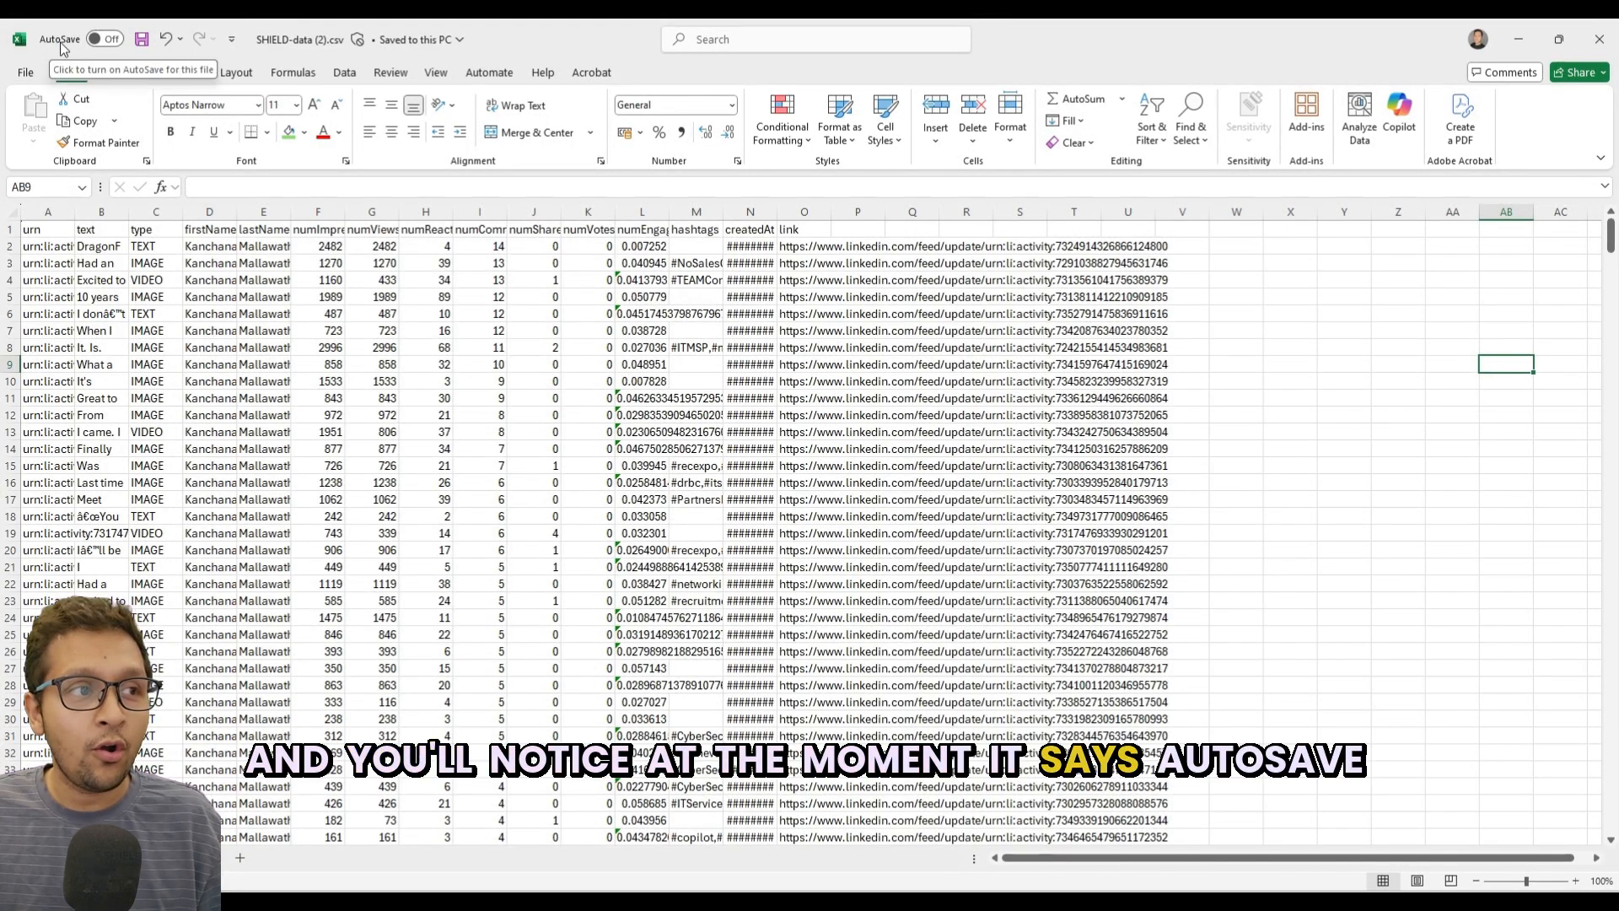
# Save the CSV file to the company OneDrive as an Excel Workbook (*.xlsx), keeping the file name SHIELD-data (2).
pyautogui.click(29, 79)
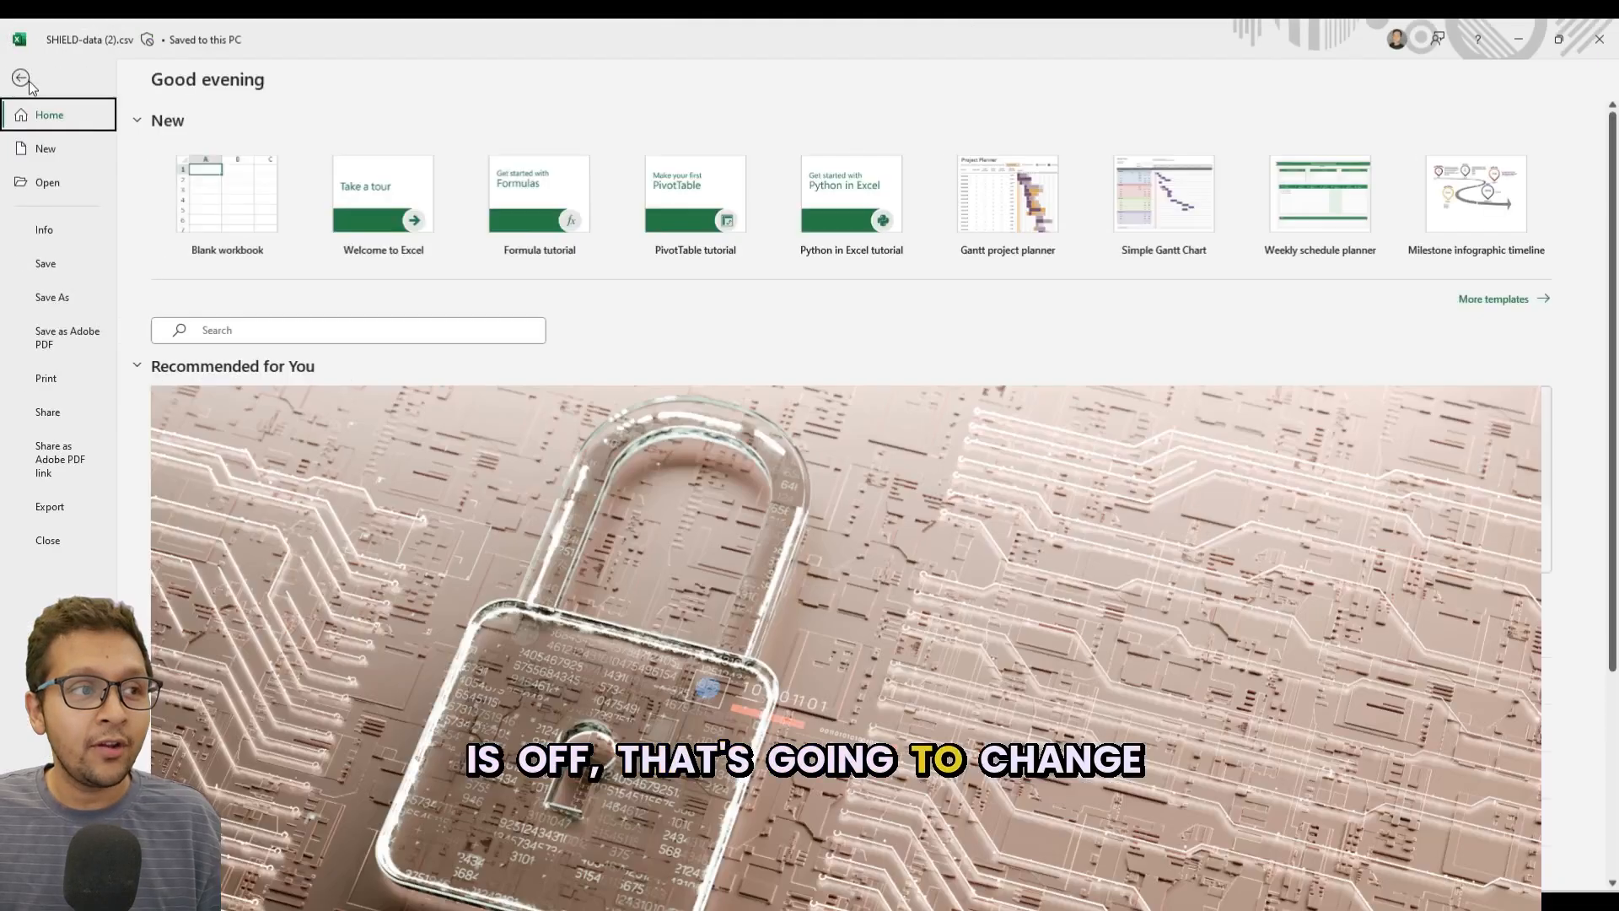
pyautogui.click(60, 295)
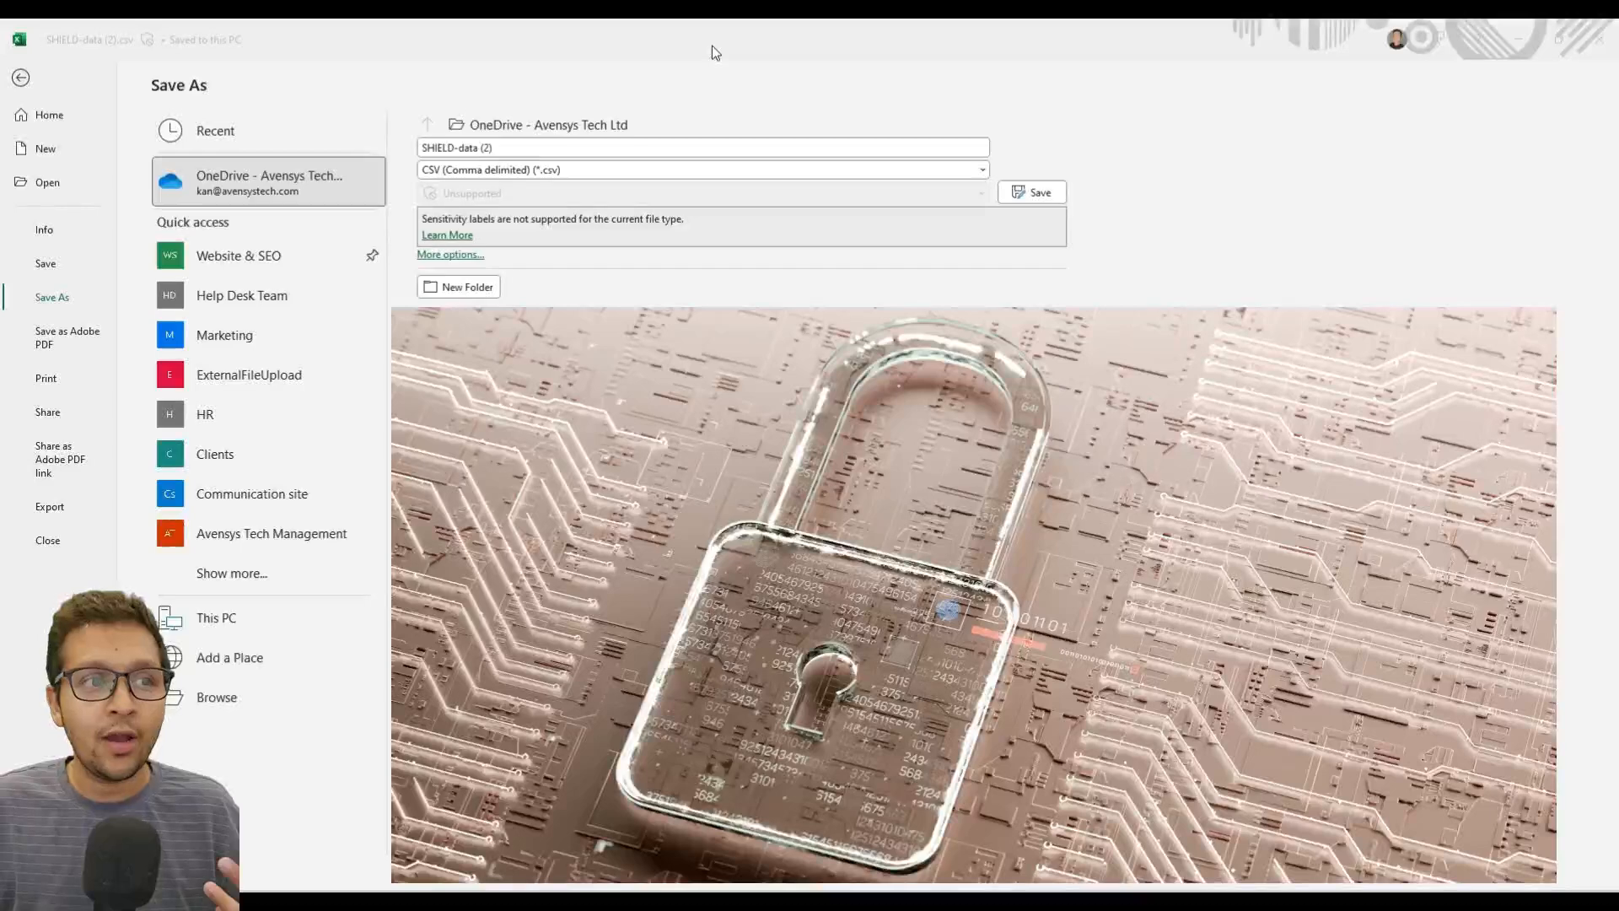
pyautogui.click(716, 49)
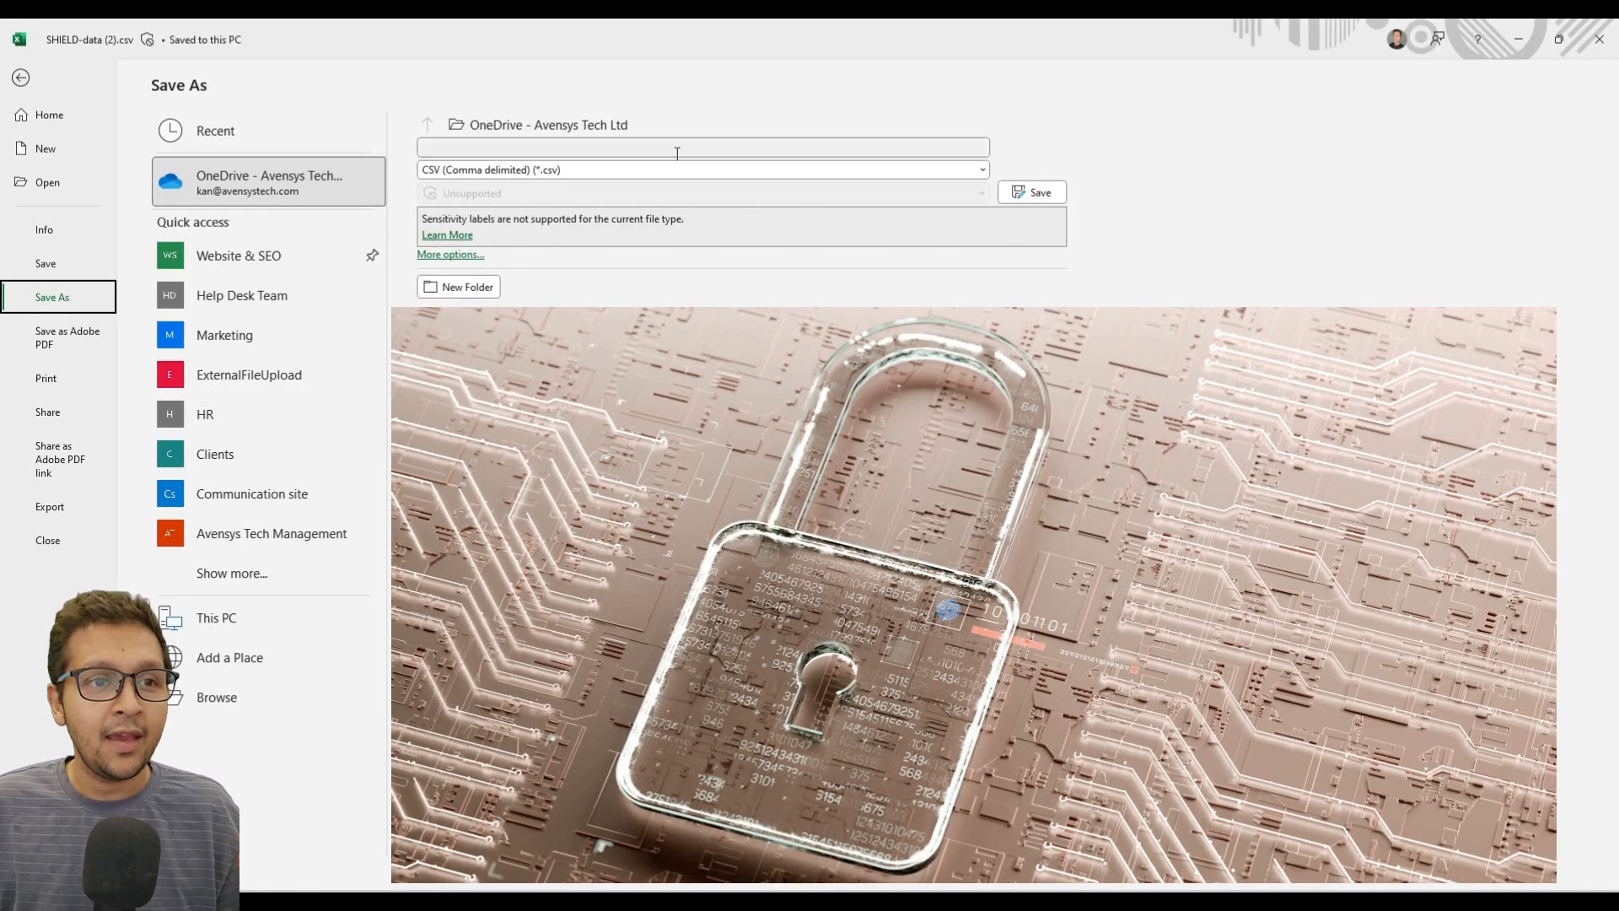
pyautogui.click(669, 170)
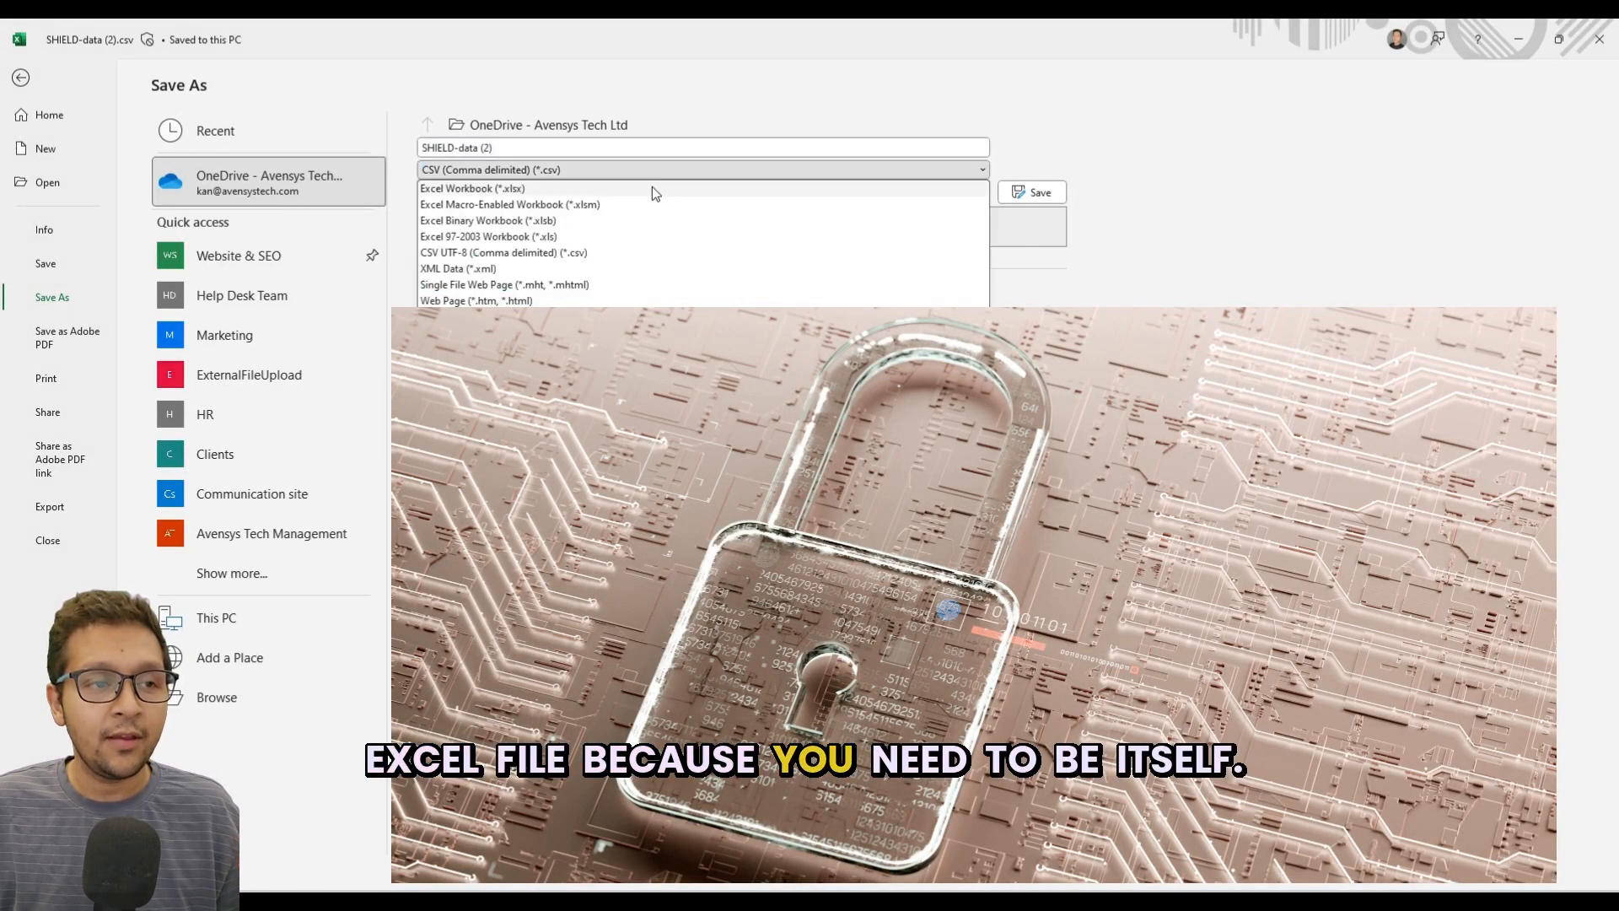
pyautogui.click(651, 188)
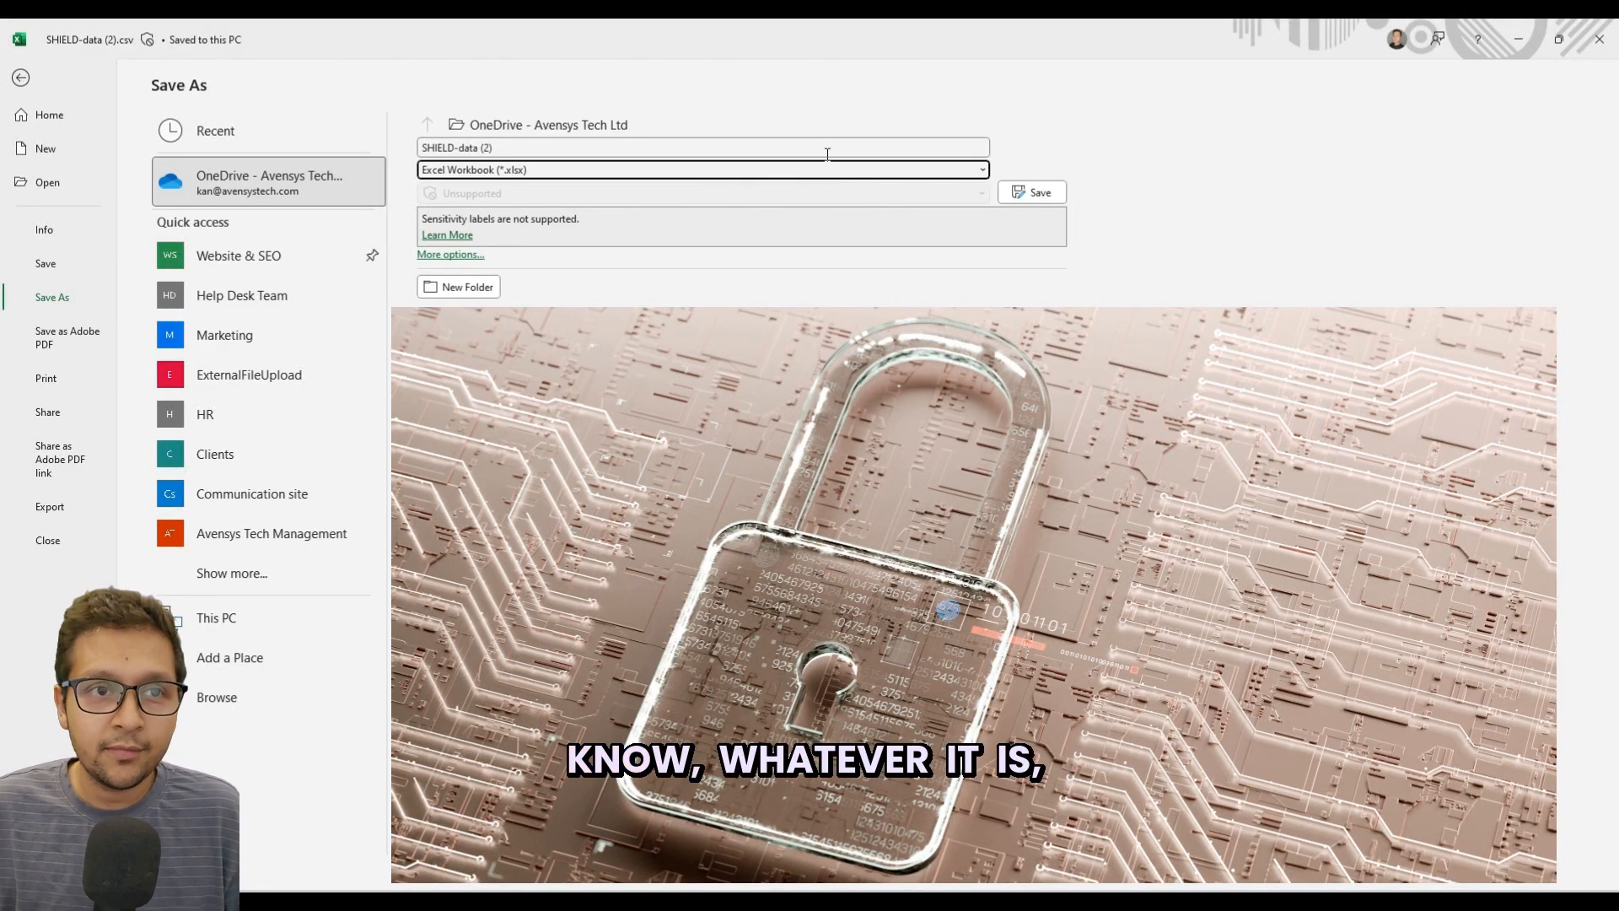
pyautogui.click(1031, 192)
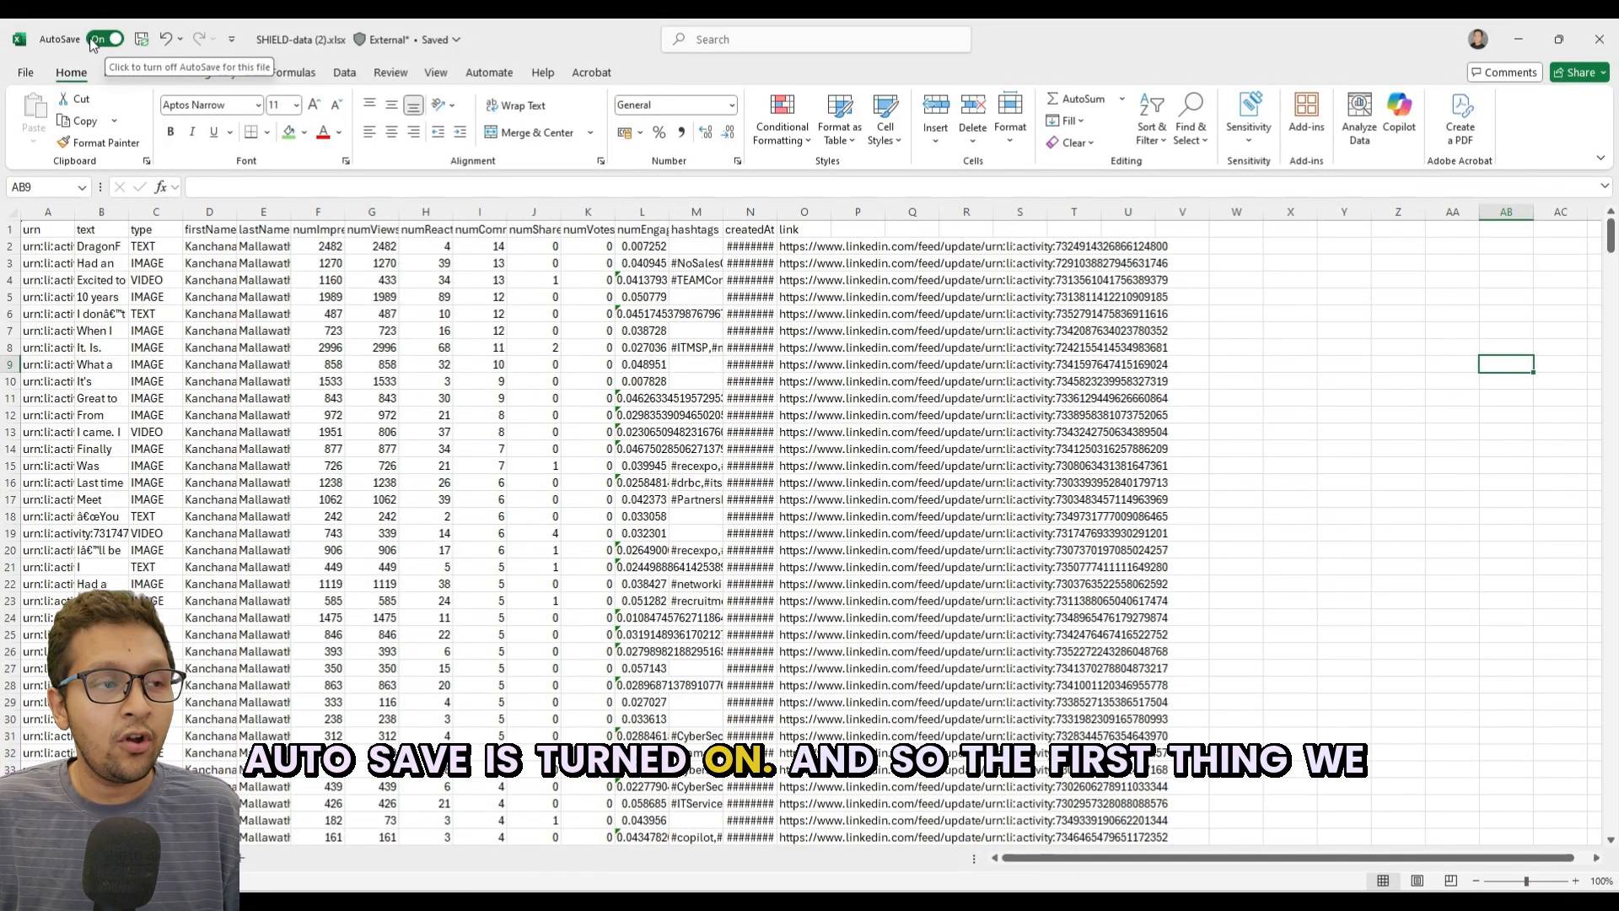
# Convert the full data range A1:O629 into a table with headers.
pyautogui.click(695, 297)
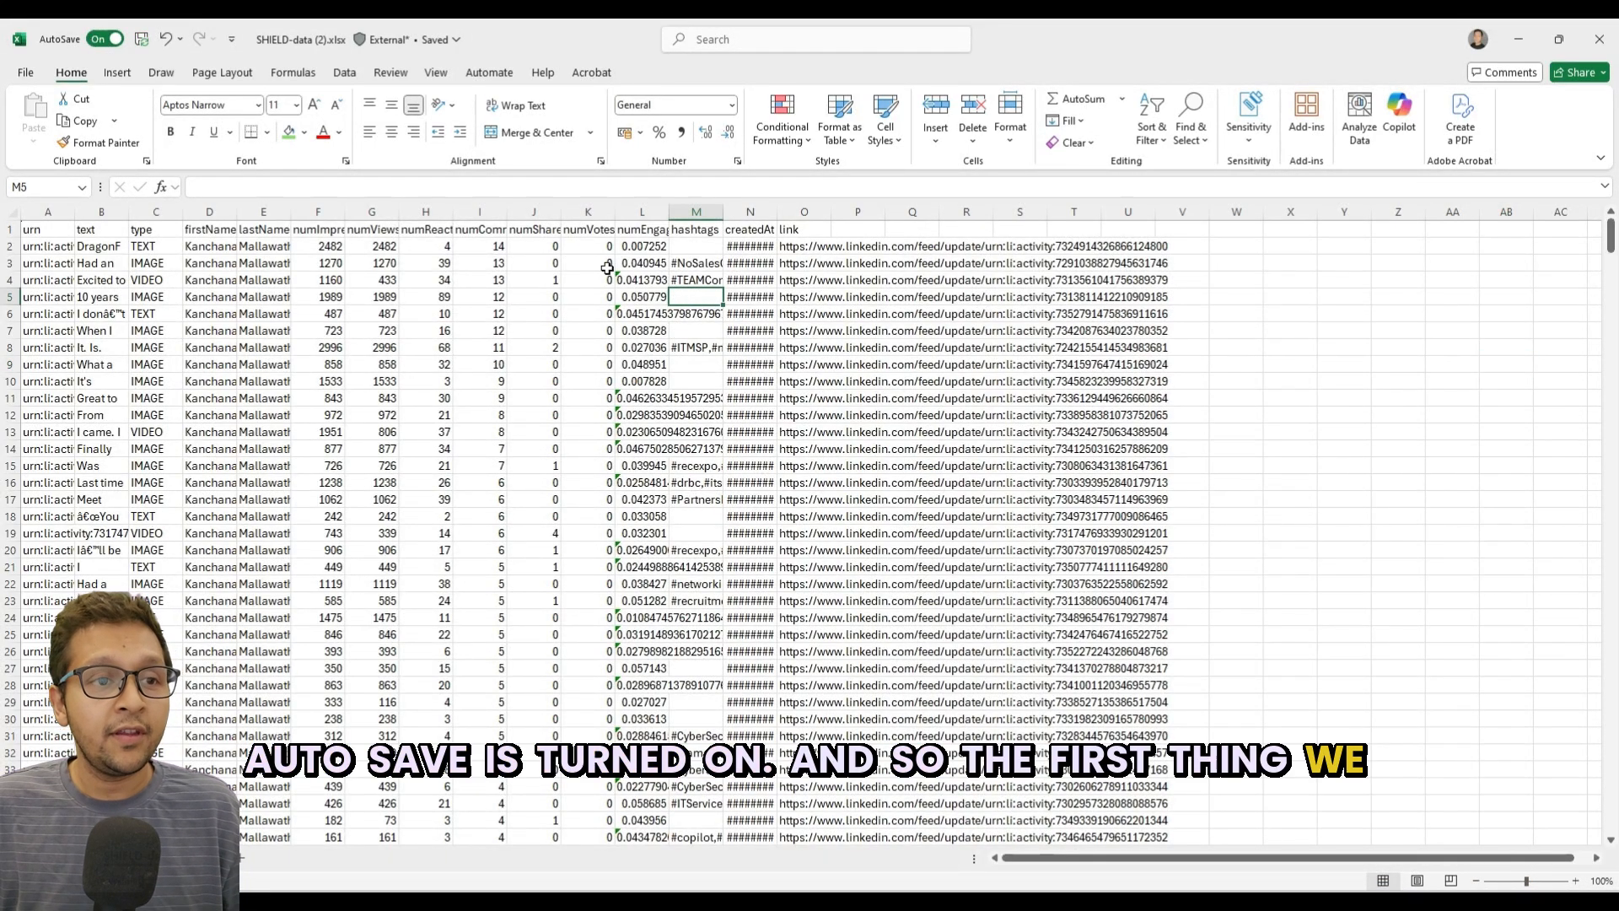
pyautogui.moveTo(28, 226); pyautogui.dragTo(798, 229)
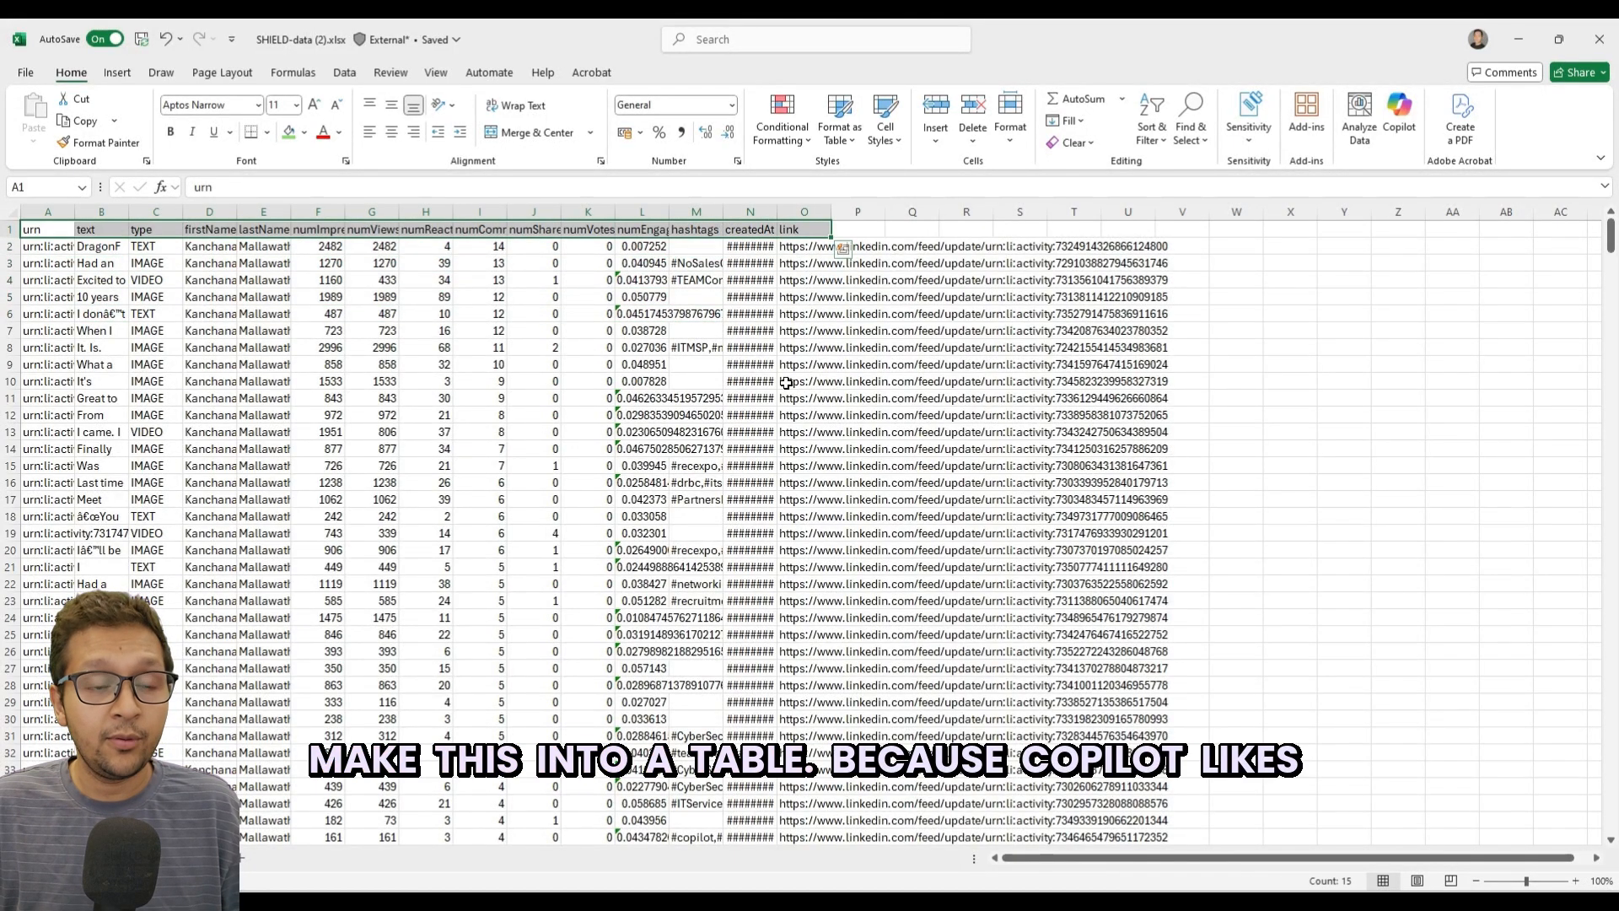
pyautogui.scroll(-16, 792, 353)
pyautogui.scroll(-20, 780, 458)
pyautogui.scroll(-20, 760, 541)
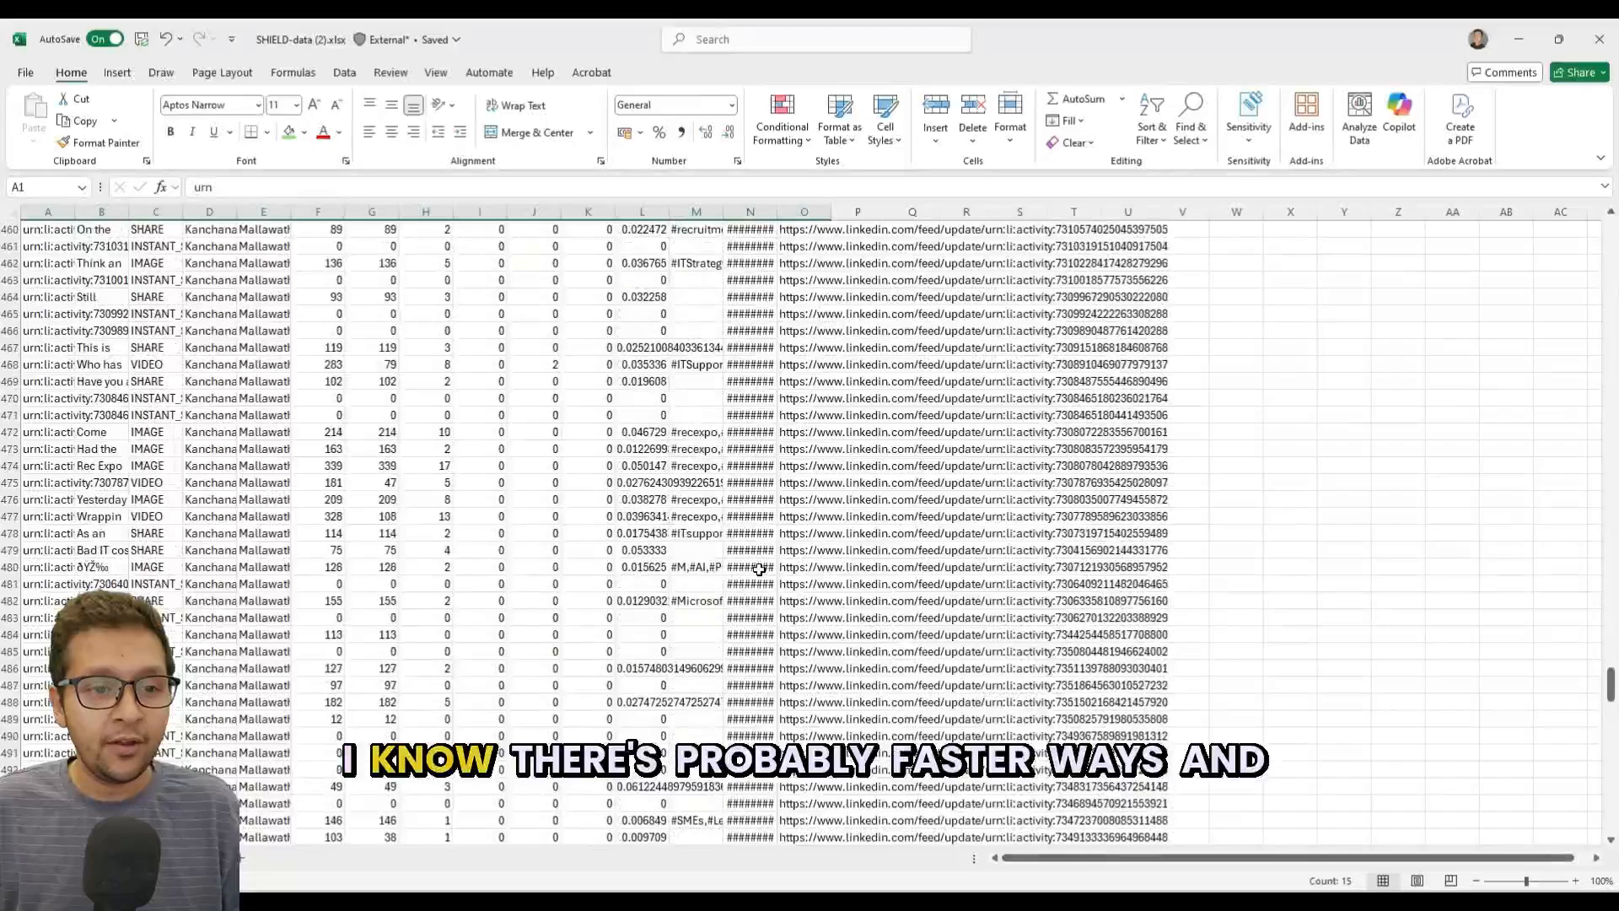
pyautogui.scroll(-20, 760, 569)
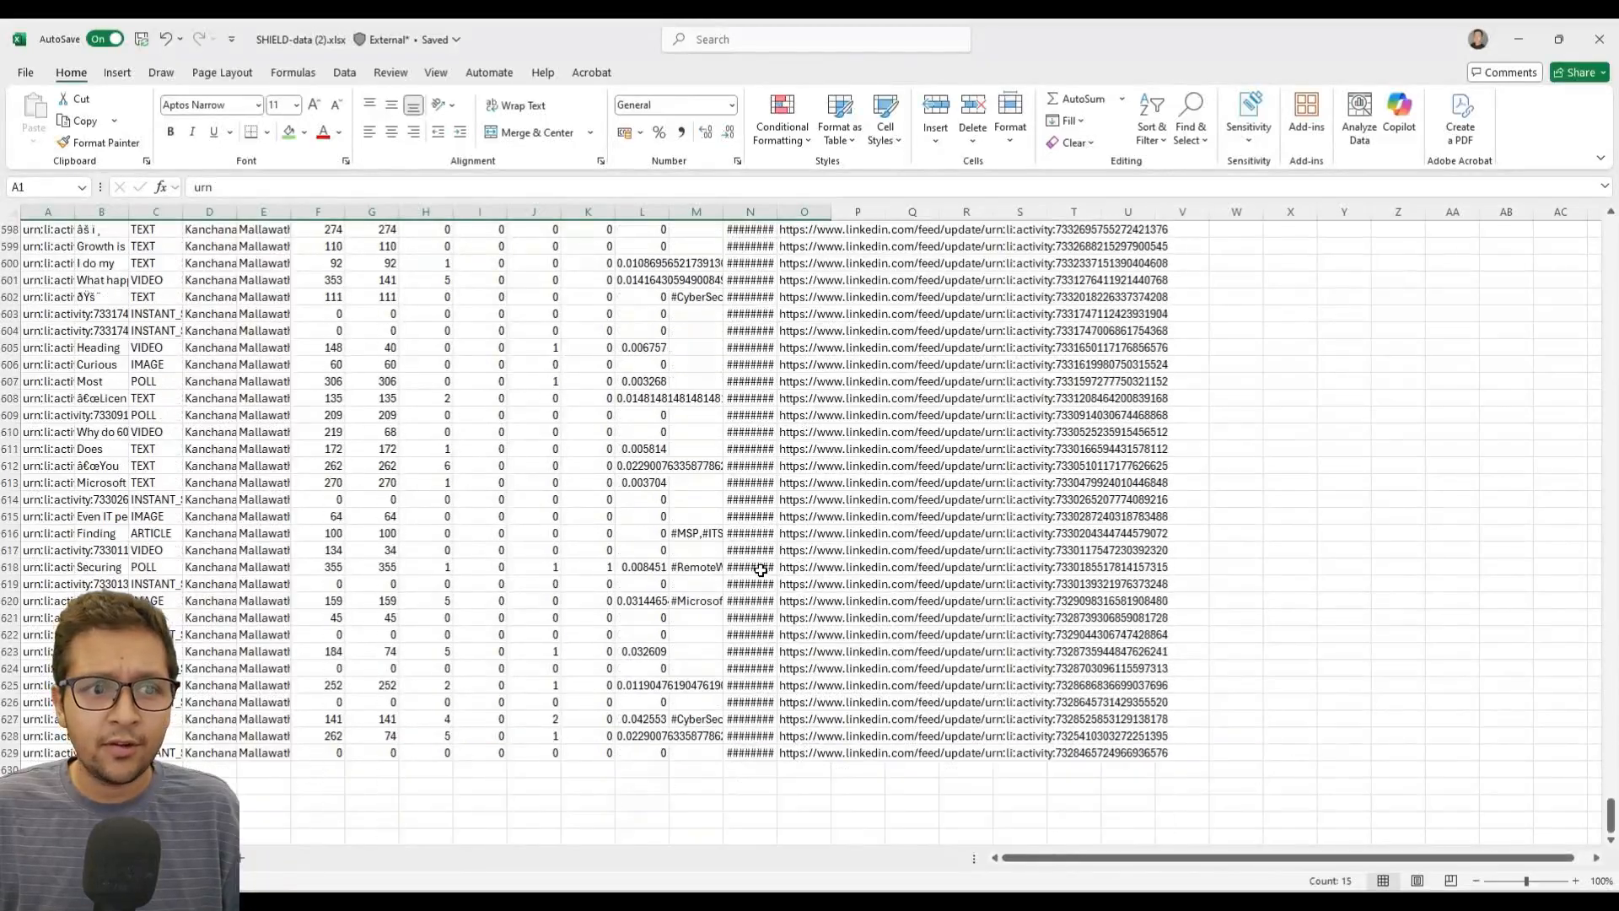
pyautogui.scroll(-7, 760, 569)
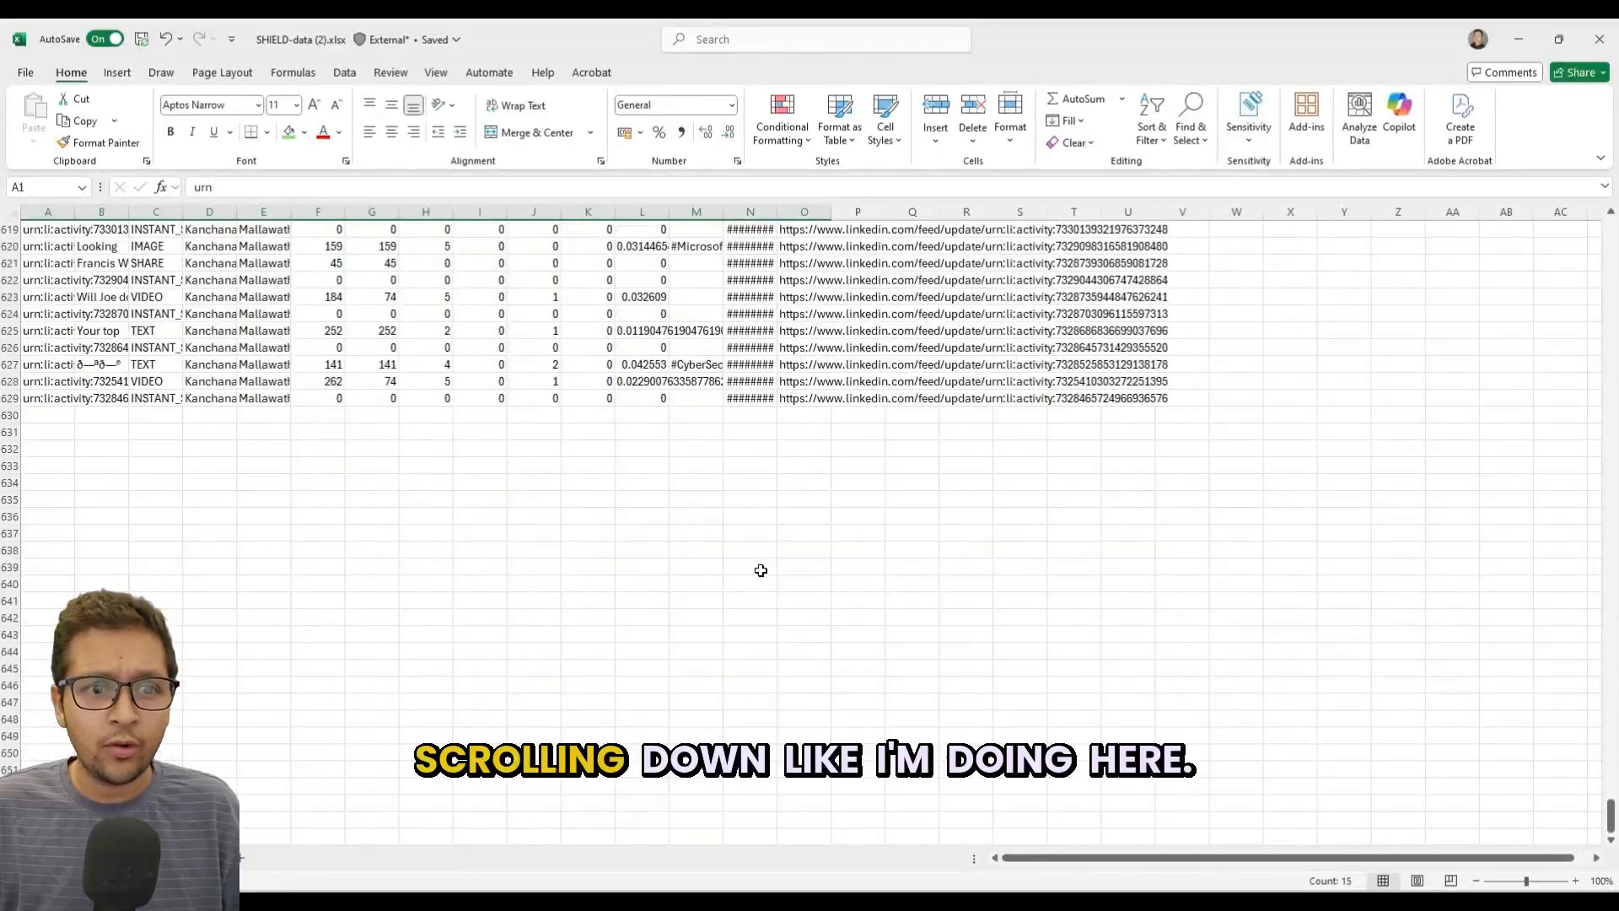
pyautogui.keyDown('shift'); pyautogui.click(805, 402); pyautogui.keyUp('shift')
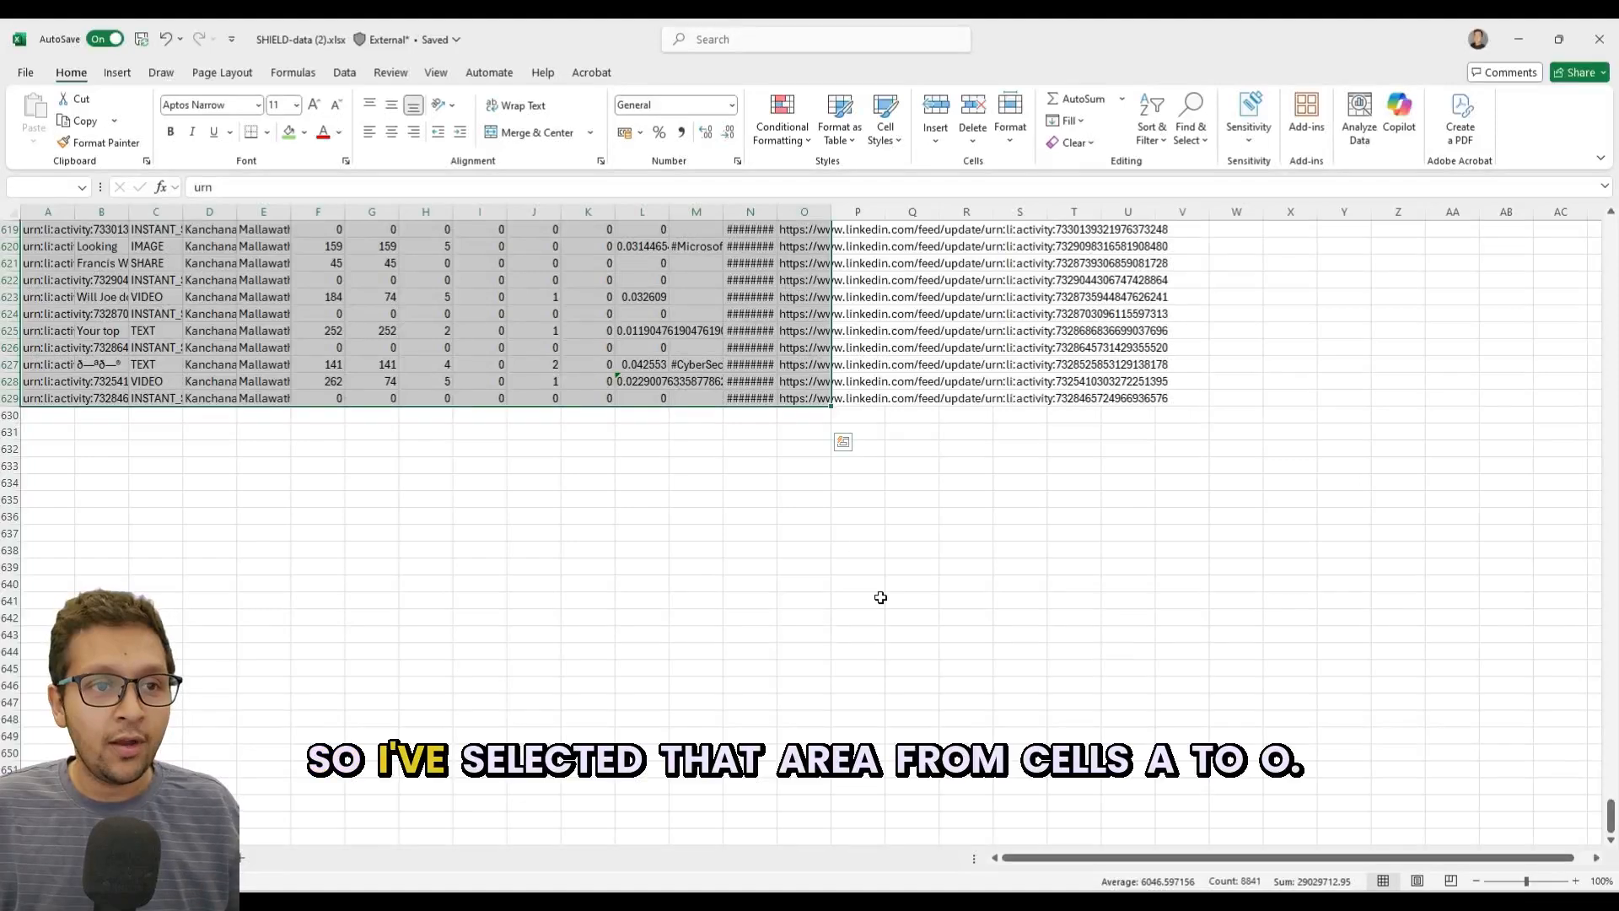
pyautogui.scroll(20, 876, 590)
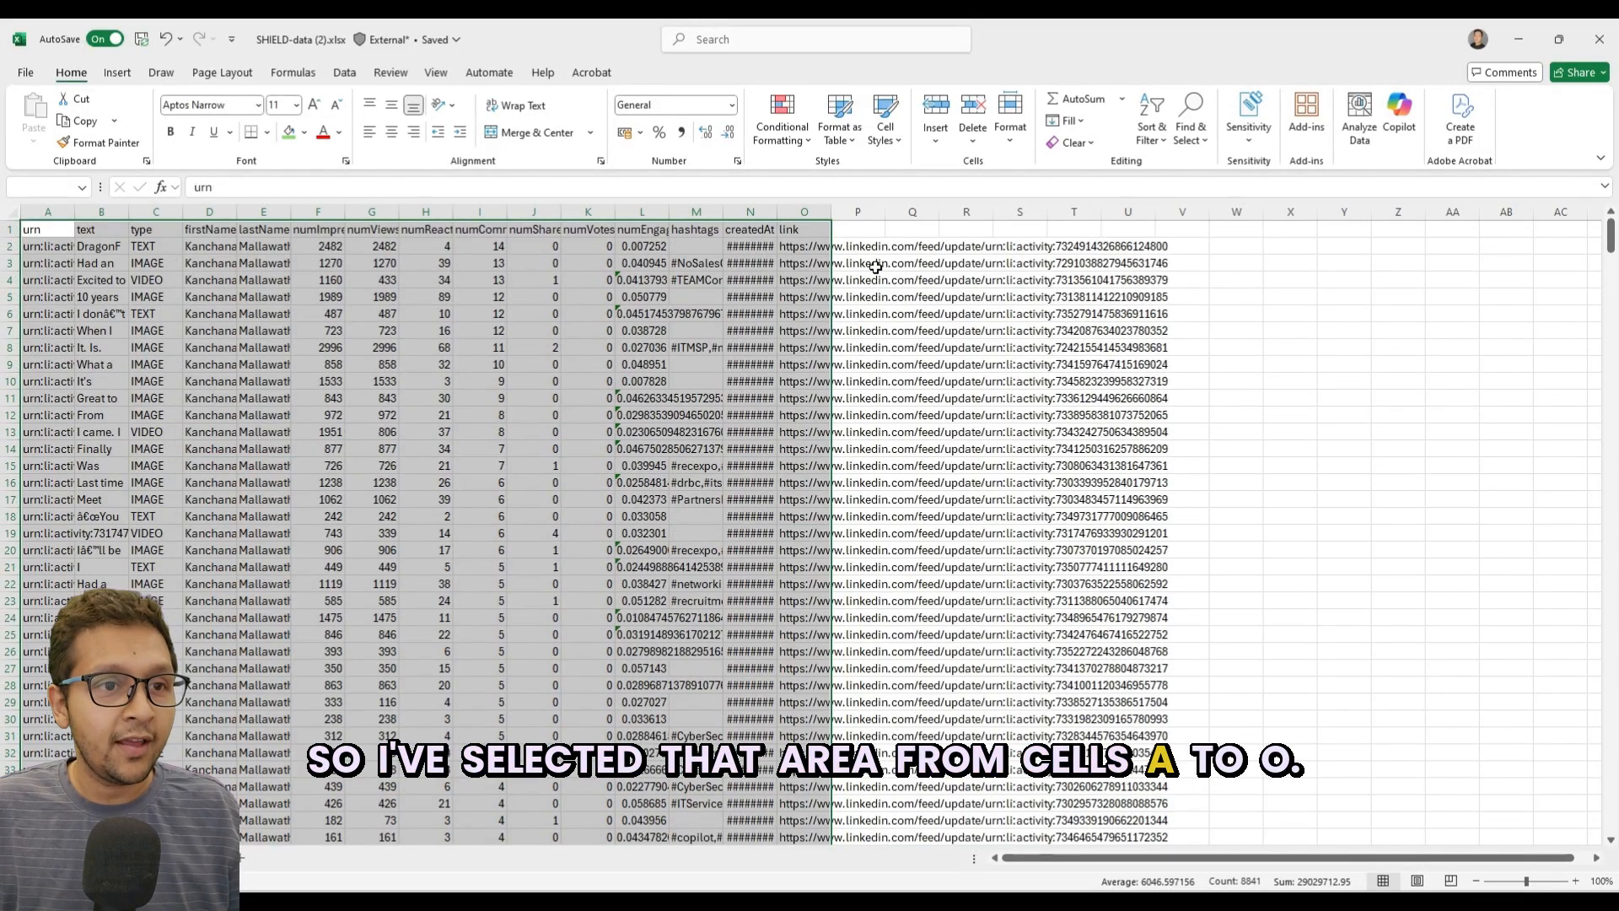
pyautogui.click(117, 72)
pyautogui.click(171, 113)
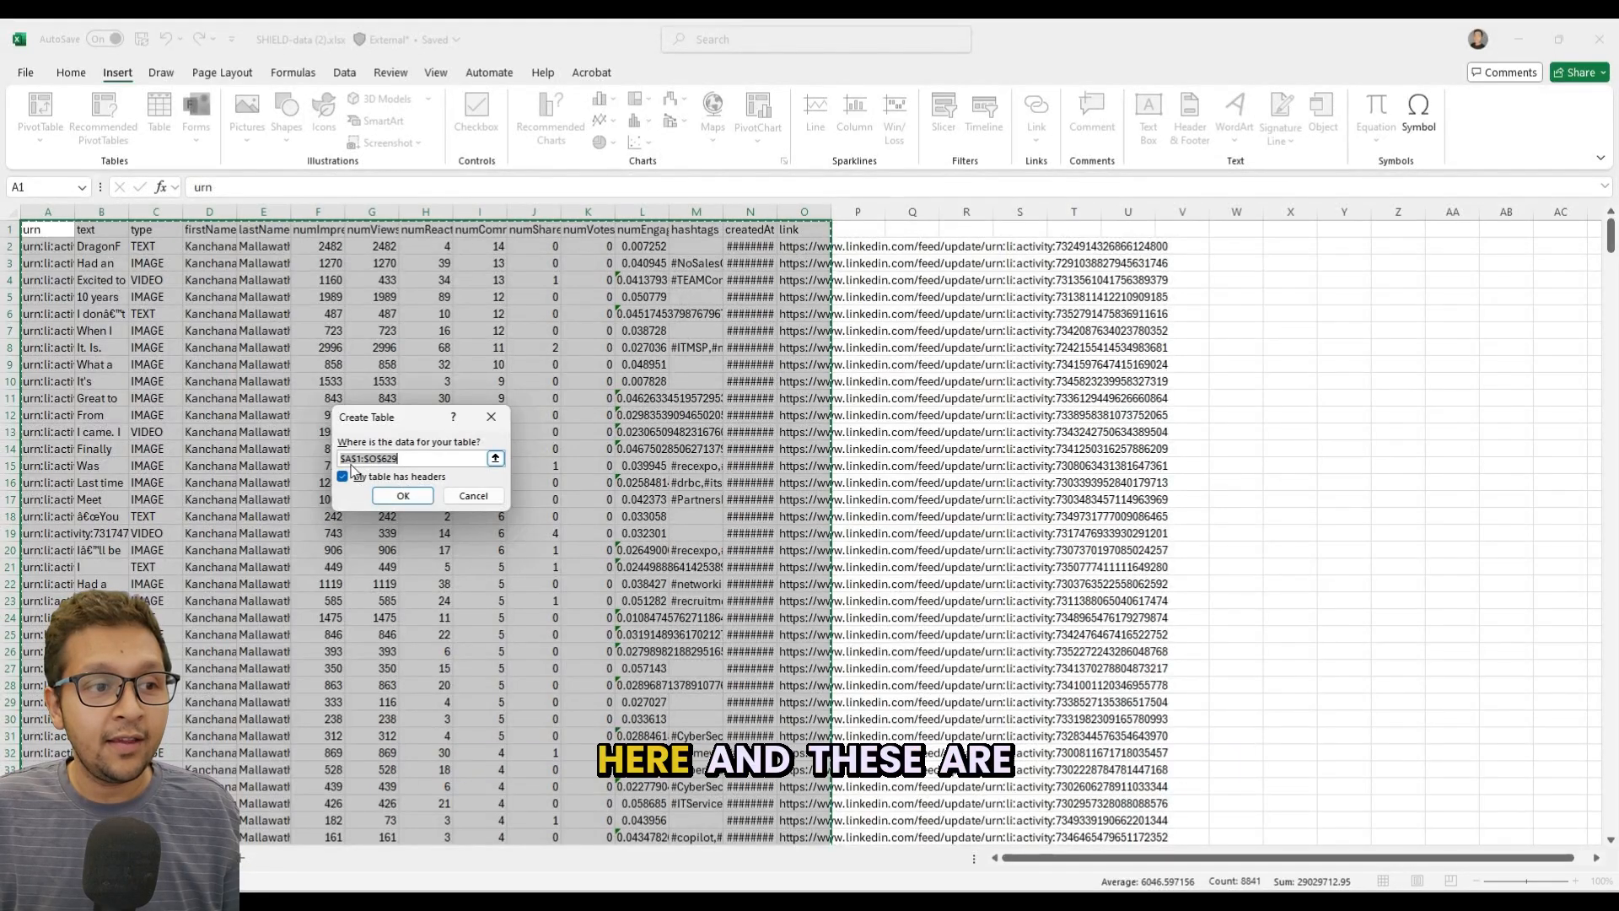
pyautogui.click(399, 496)
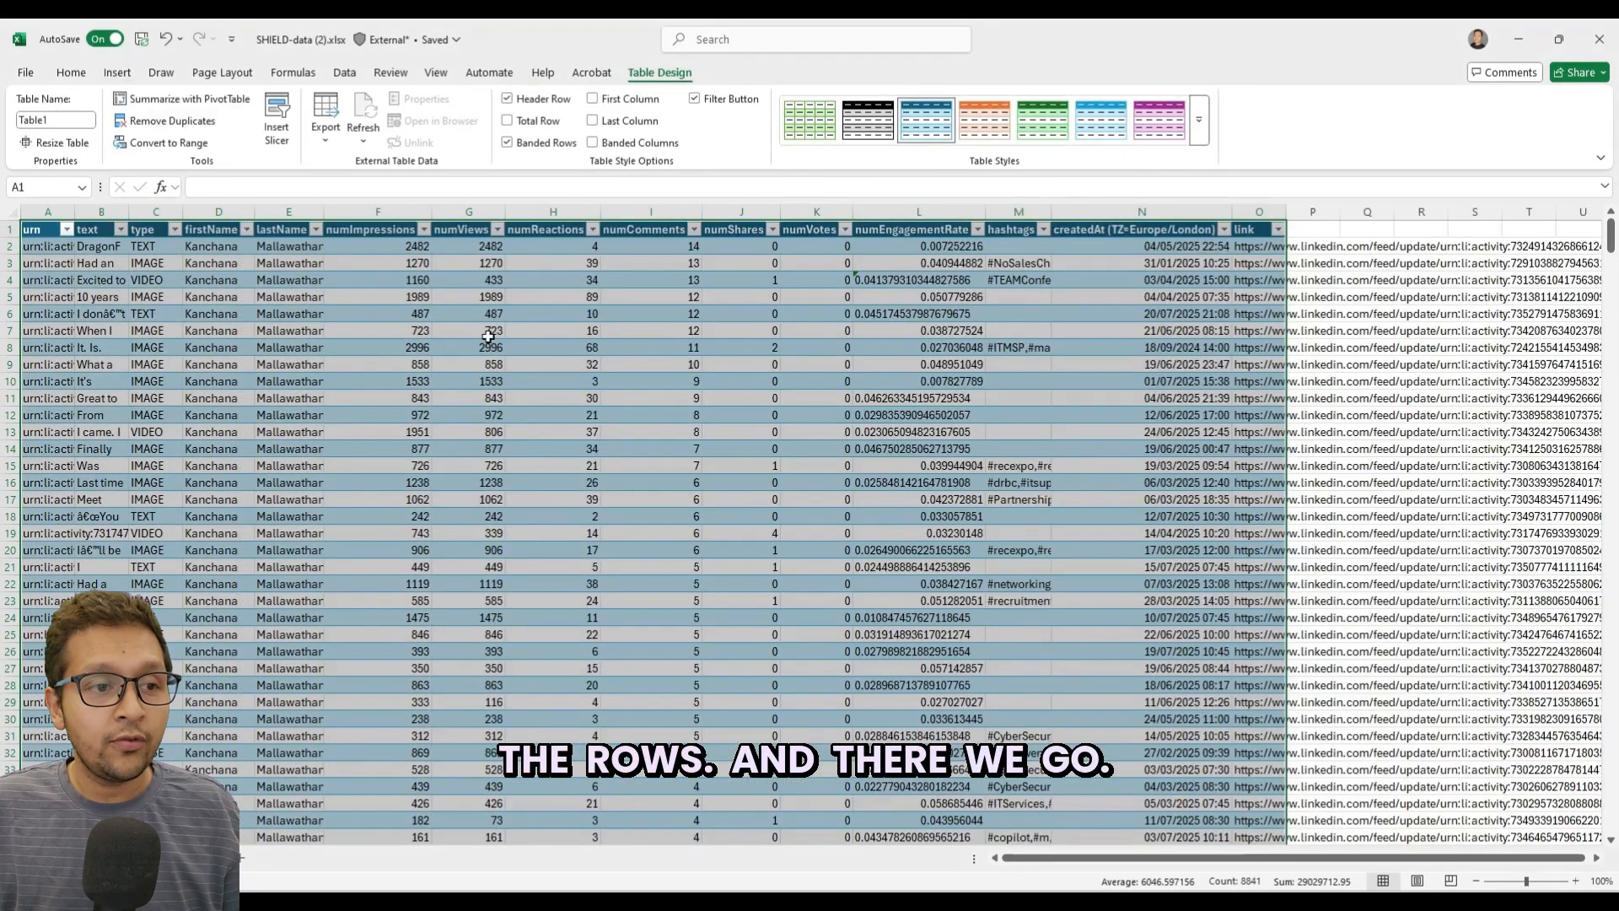
# Review the text and type columns in the first rows of the table.
pyautogui.click(506, 292)
pyautogui.press('Left')
pyautogui.press('Left')
pyautogui.press('Left')
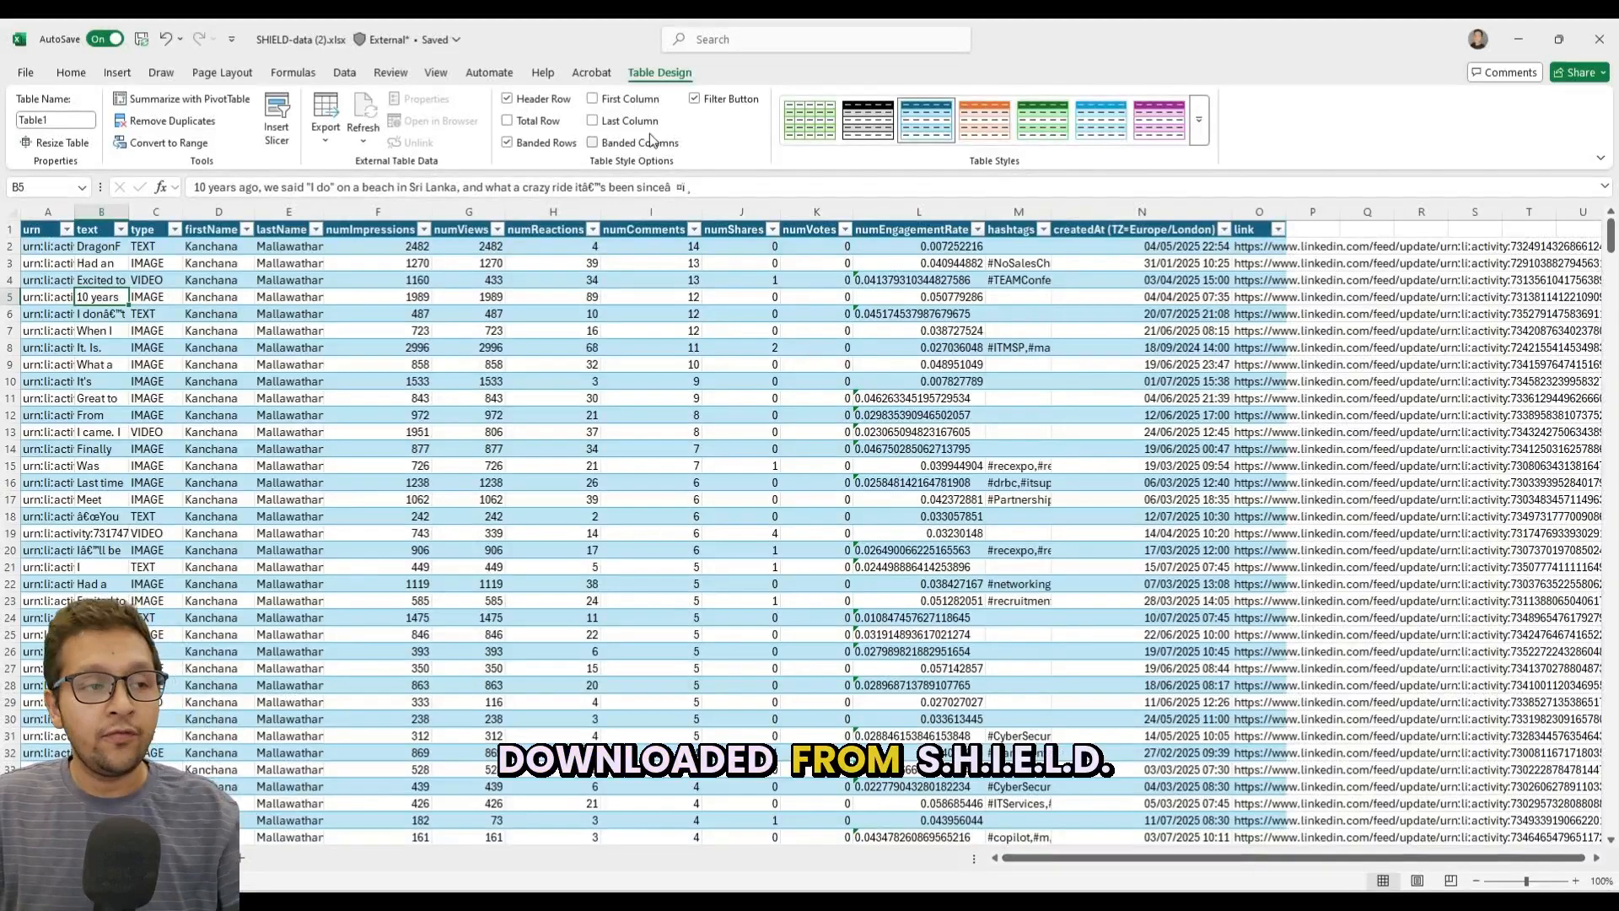
pyautogui.press('Up')
pyautogui.press('Up')
pyautogui.press('Up')
pyautogui.press('Down')
pyautogui.press('Down')
pyautogui.press('Up')
pyautogui.press('Up')
pyautogui.press('Right')
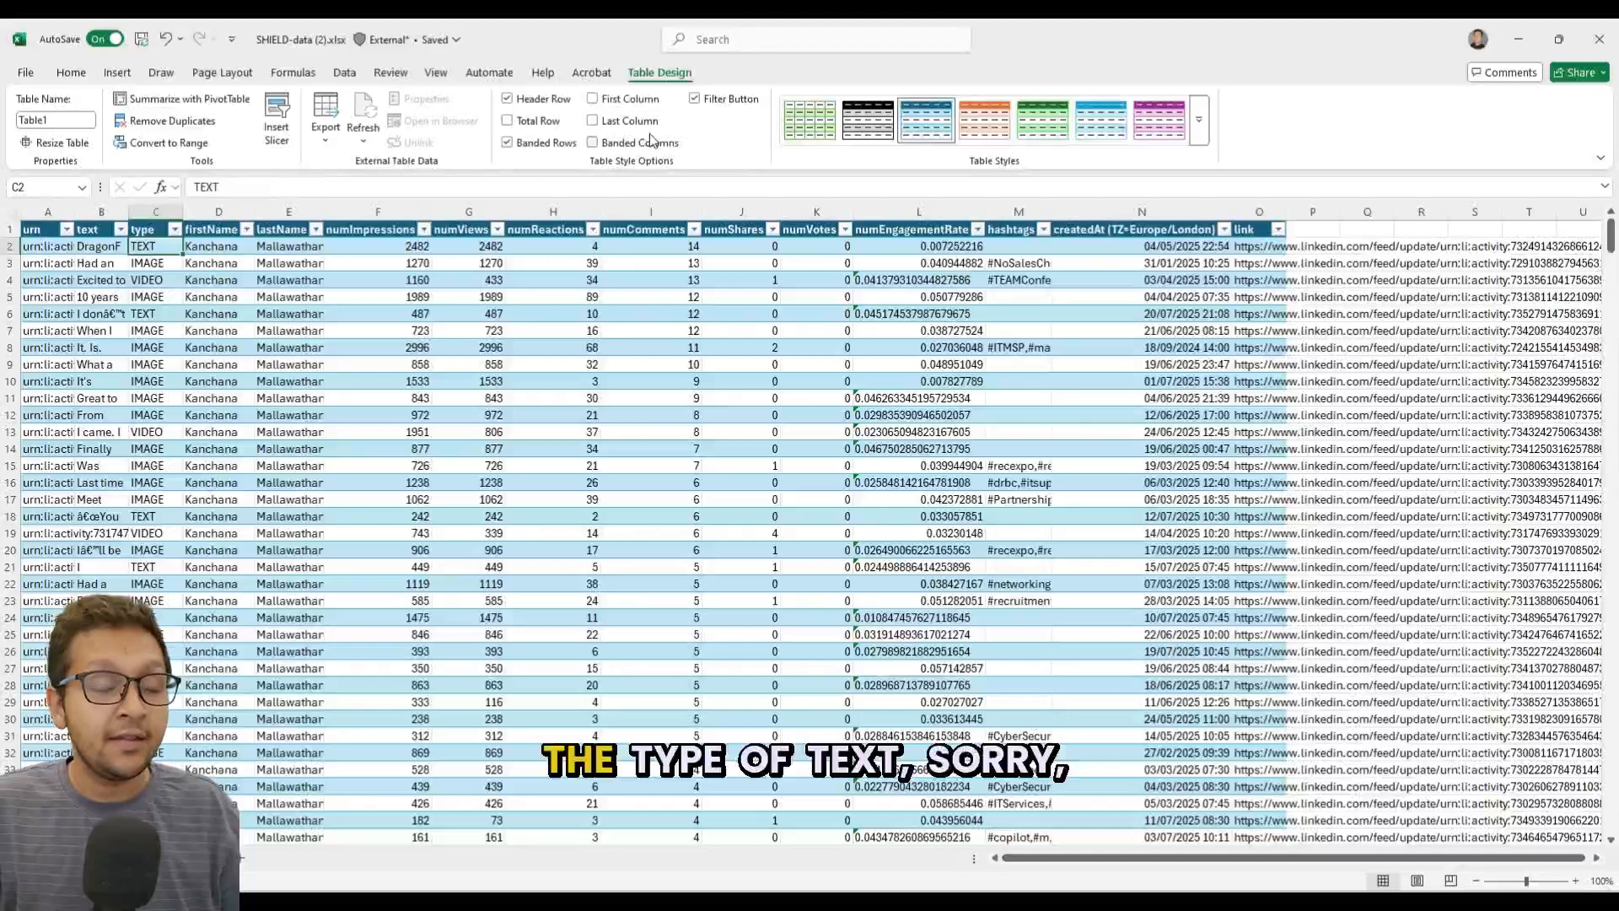
pyautogui.press('Right')
pyautogui.press('Left')
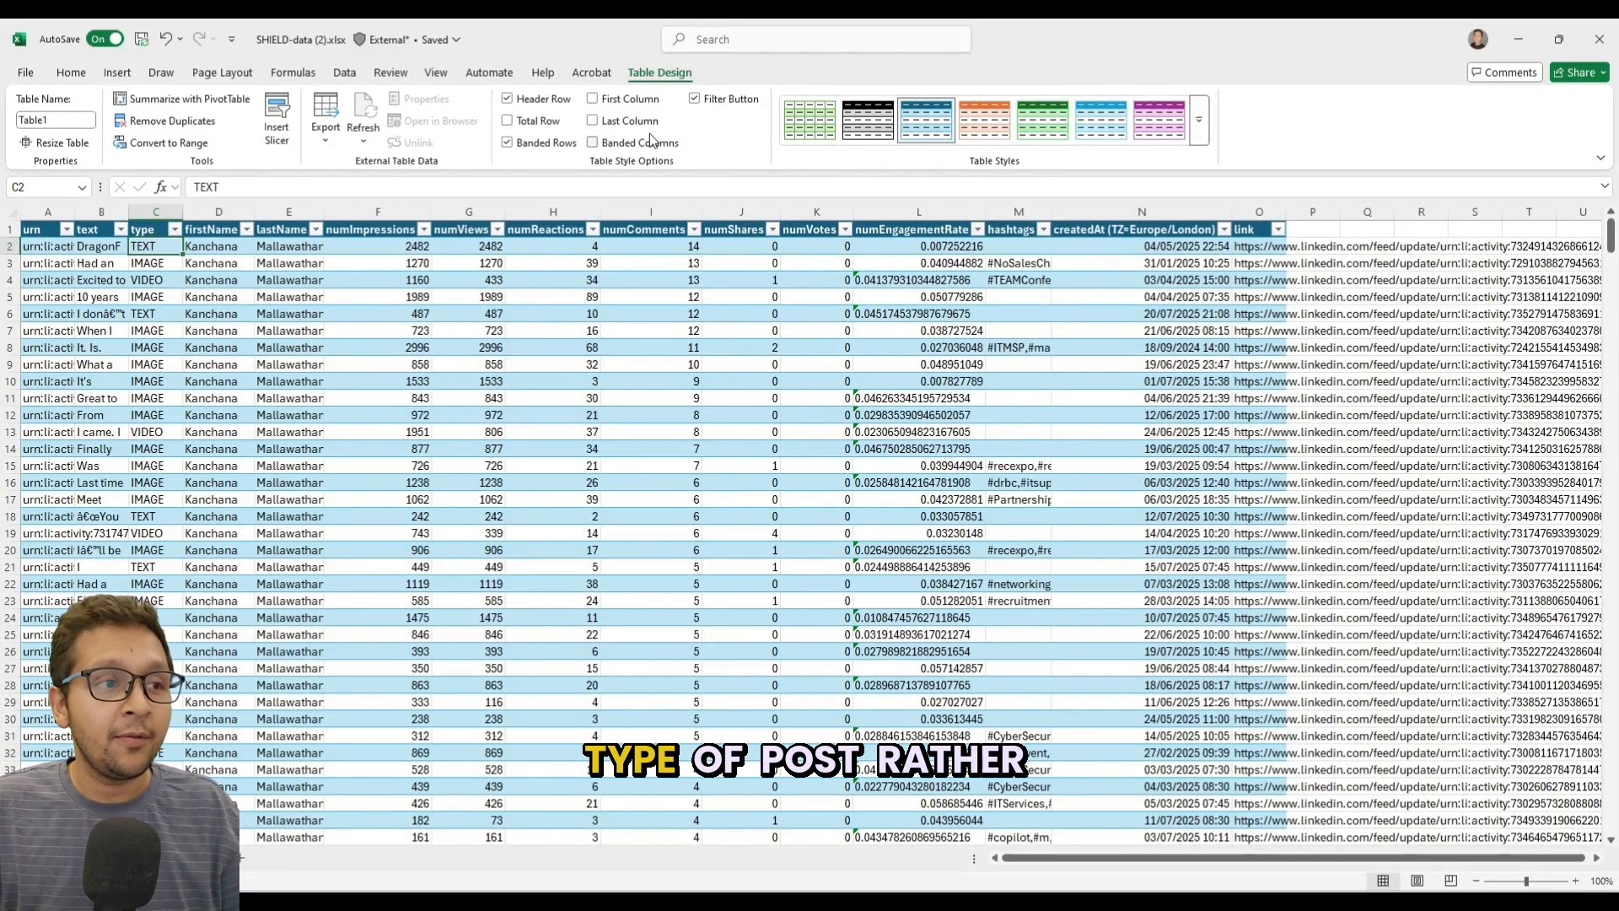
# Examine the first record's metrics from impressions to engagement rate, plus its hashtags, creation time and link columns.
pyautogui.press('Right')
pyautogui.press('Right')
pyautogui.press('Right')
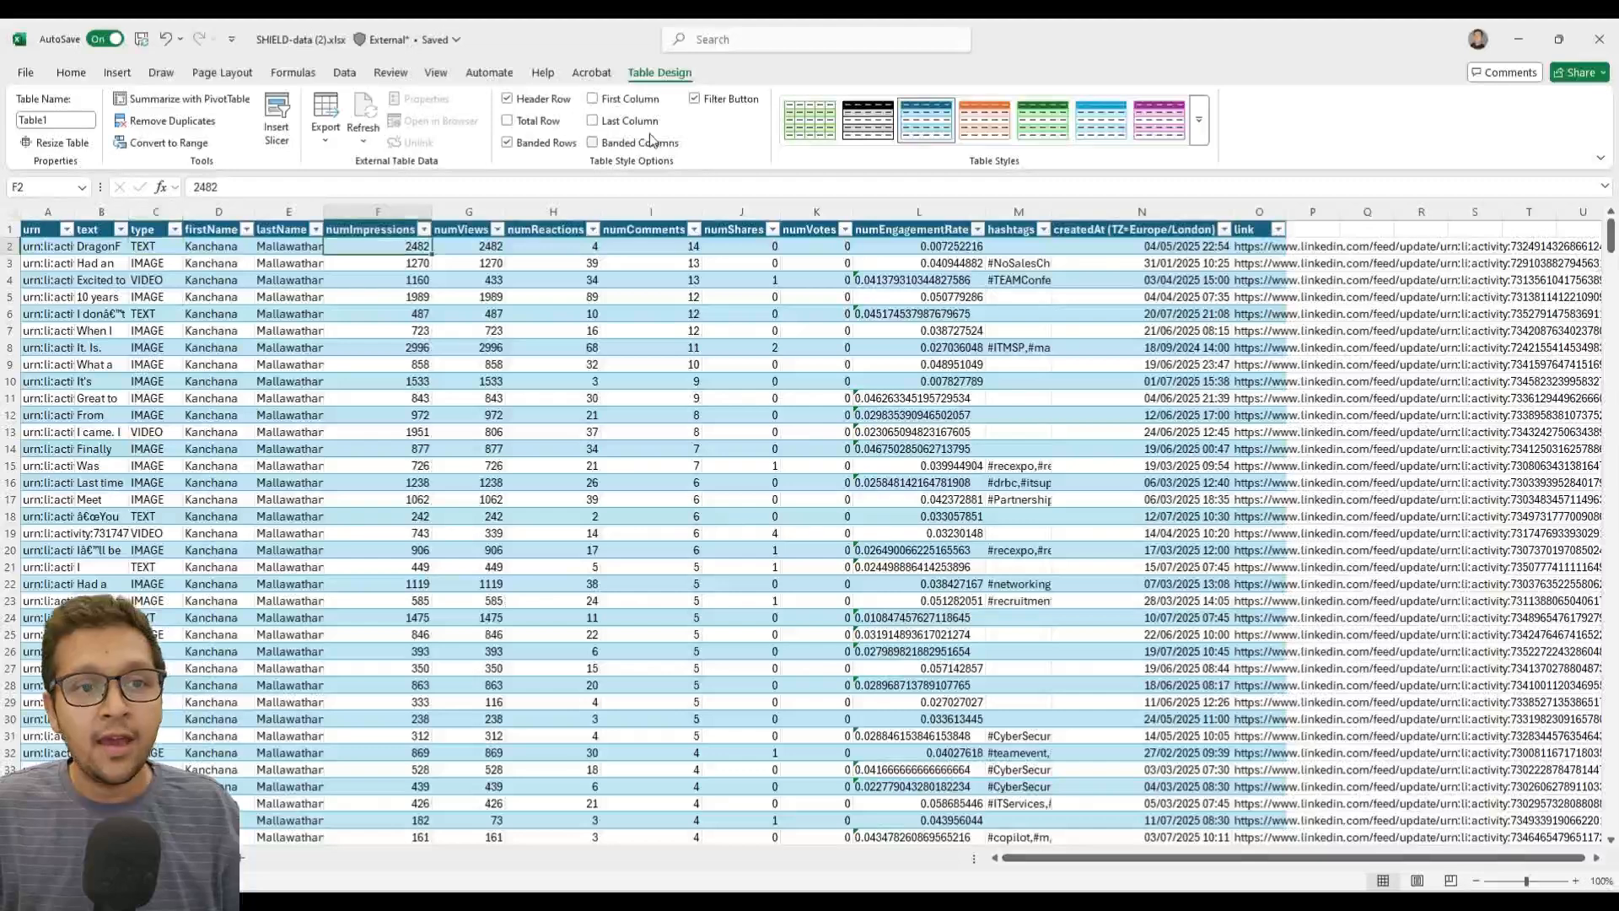
pyautogui.press('Right')
pyautogui.press('Right')
pyautogui.press('Right')
pyautogui.press('Right')
pyautogui.press('Left')
pyautogui.press('Left')
pyautogui.press('Left')
pyautogui.press('Left')
pyautogui.press('Right')
pyautogui.press('Right')
pyautogui.press('Right')
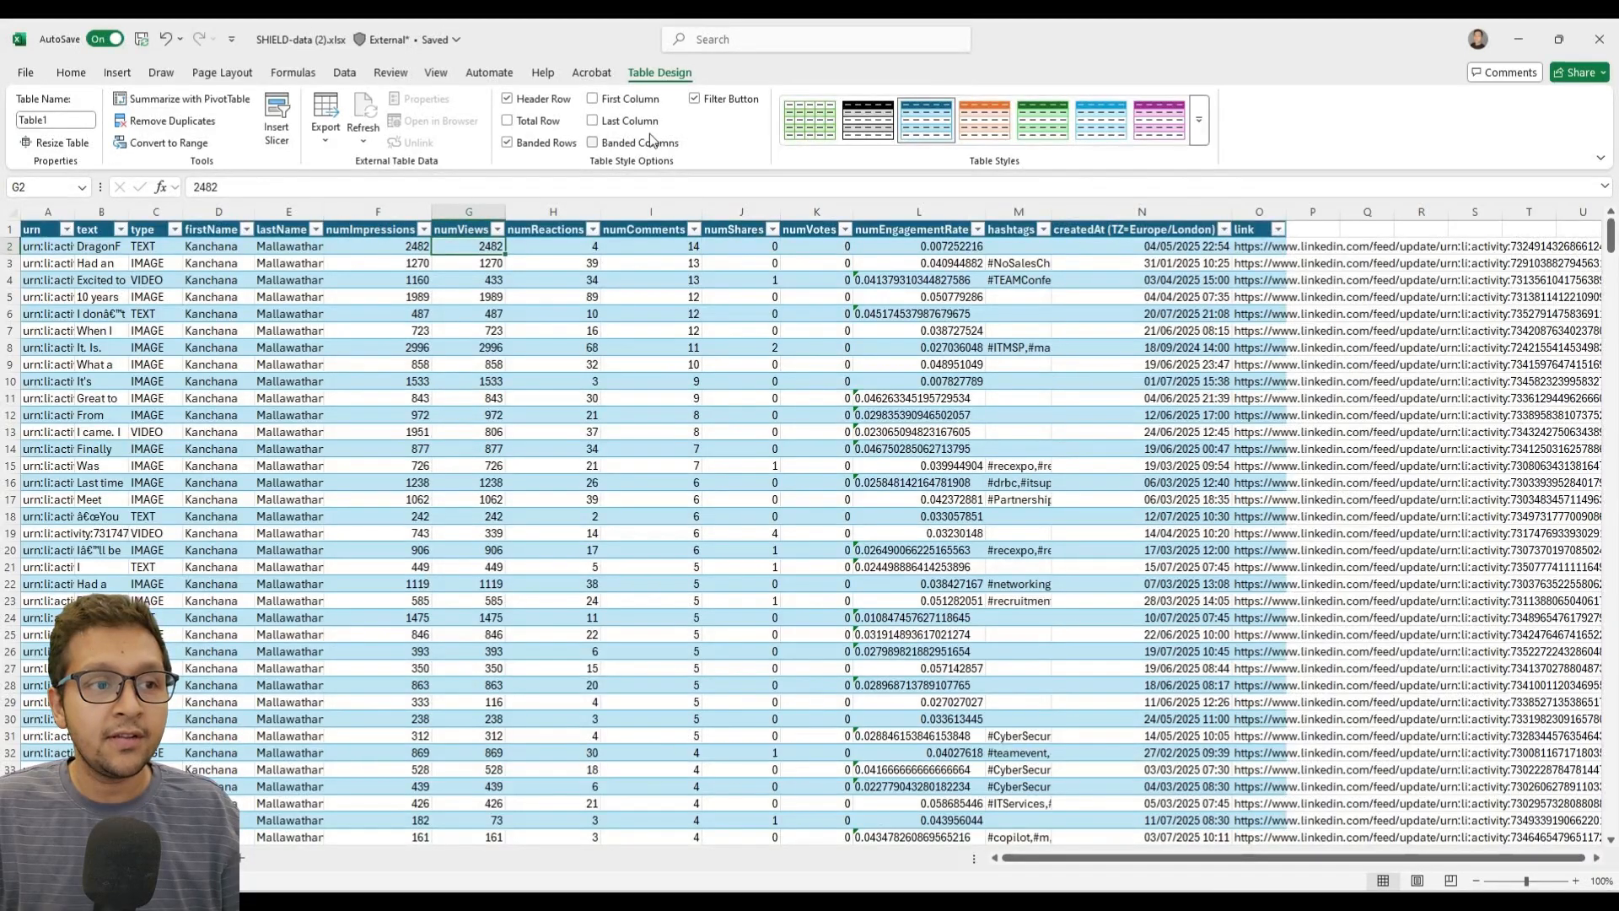
pyautogui.press('Left')
pyautogui.press('Right')
pyautogui.press('Right')
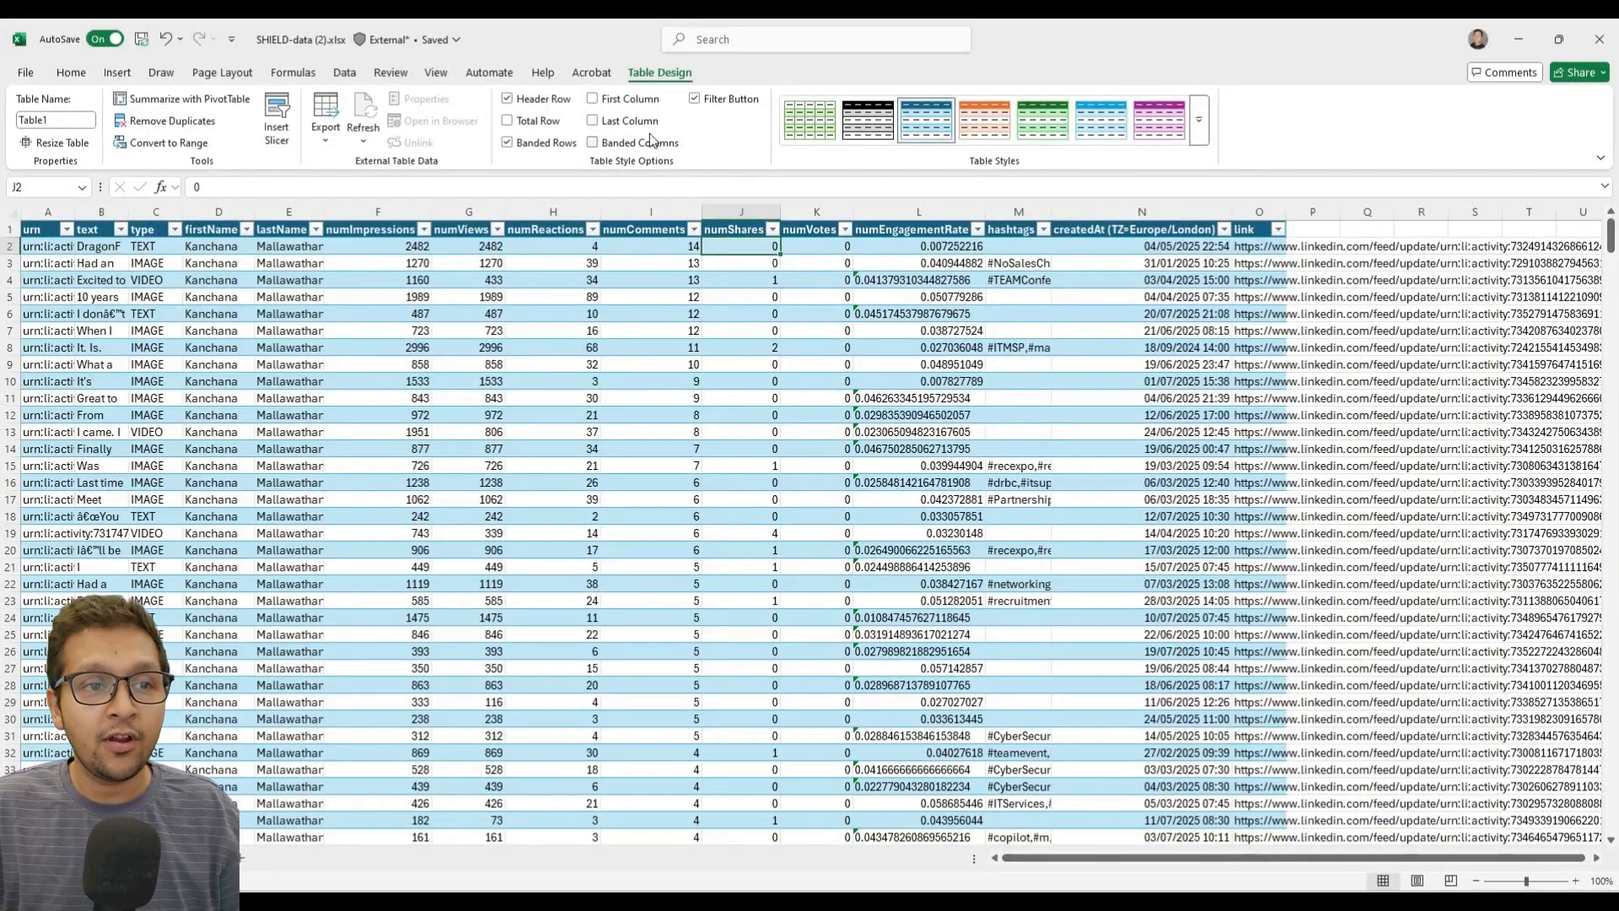
pyautogui.press('Right')
pyautogui.press('Right')
pyautogui.press('Right')
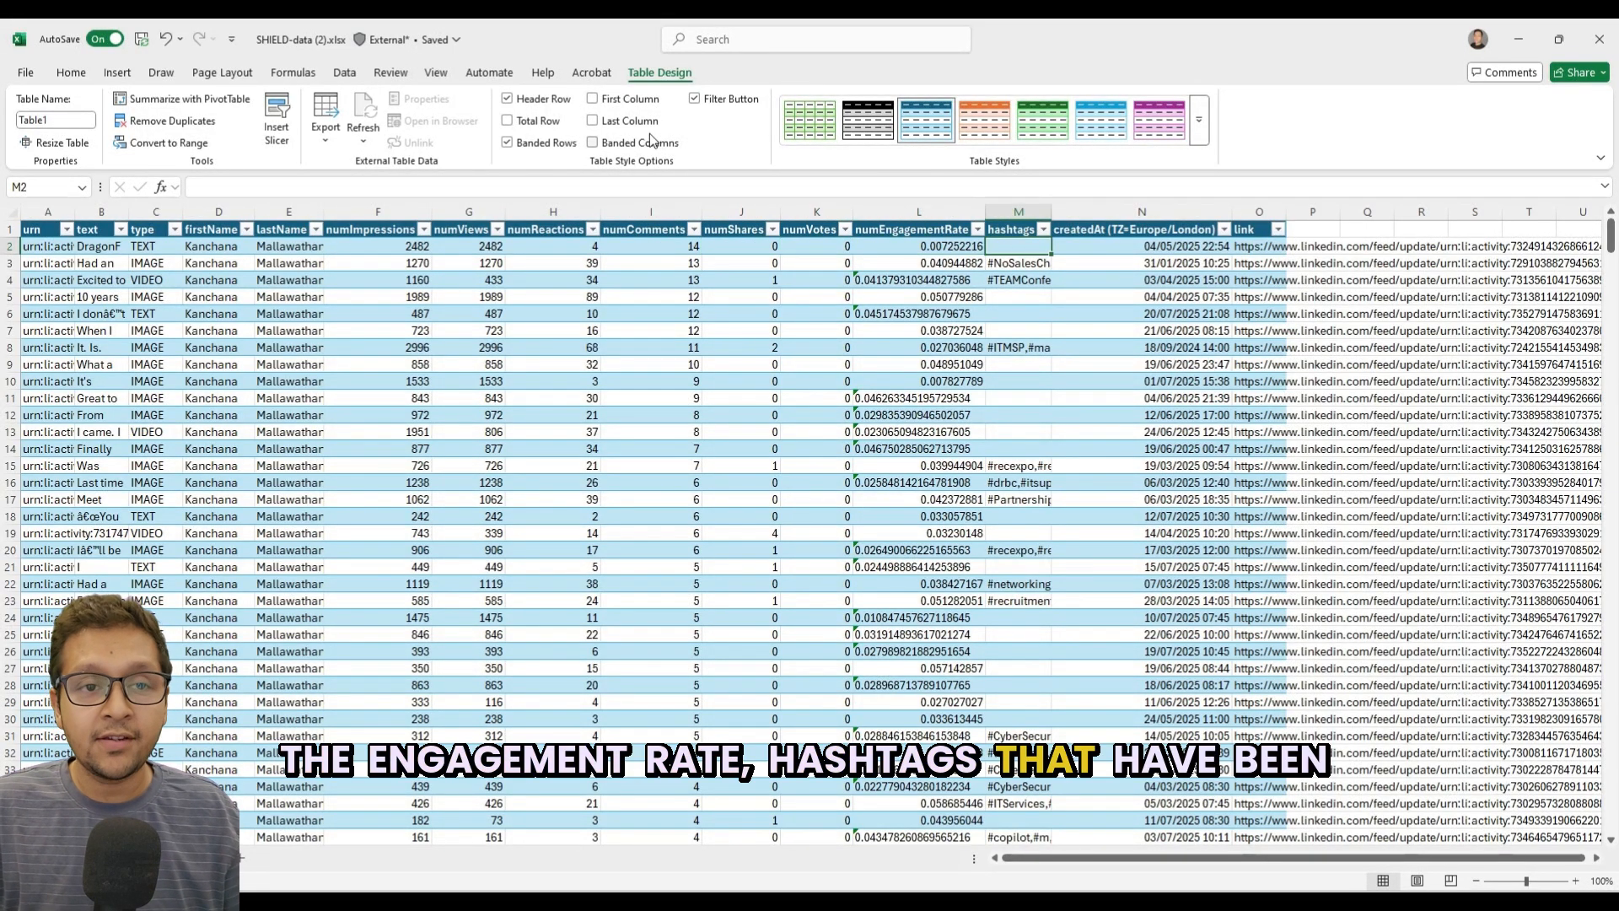
pyautogui.press('Right')
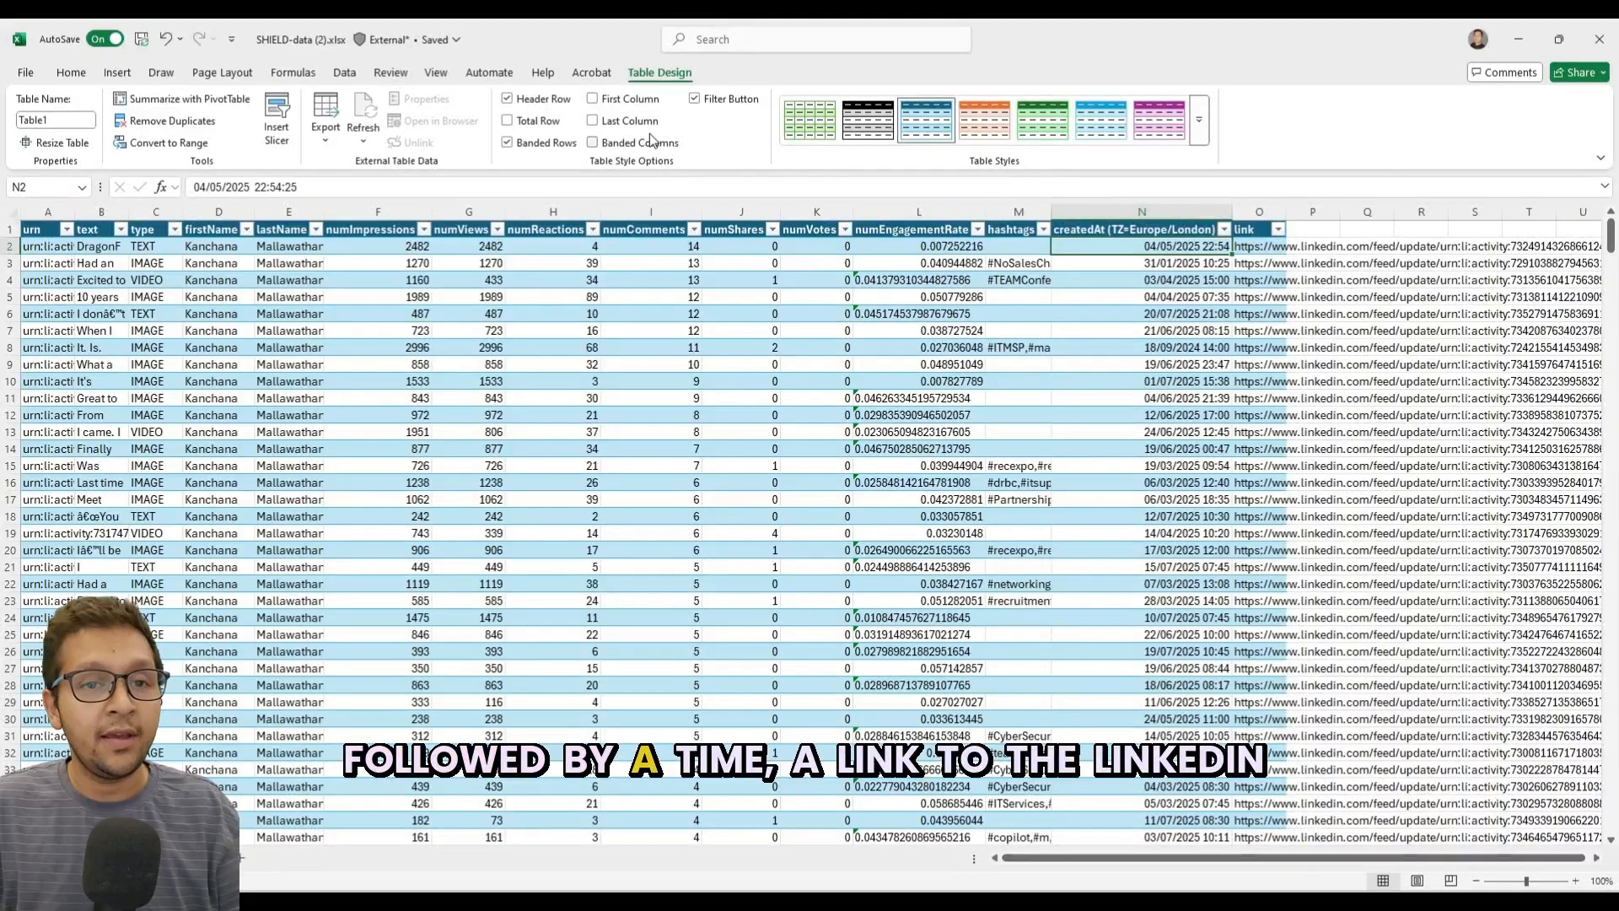
pyautogui.press('Right')
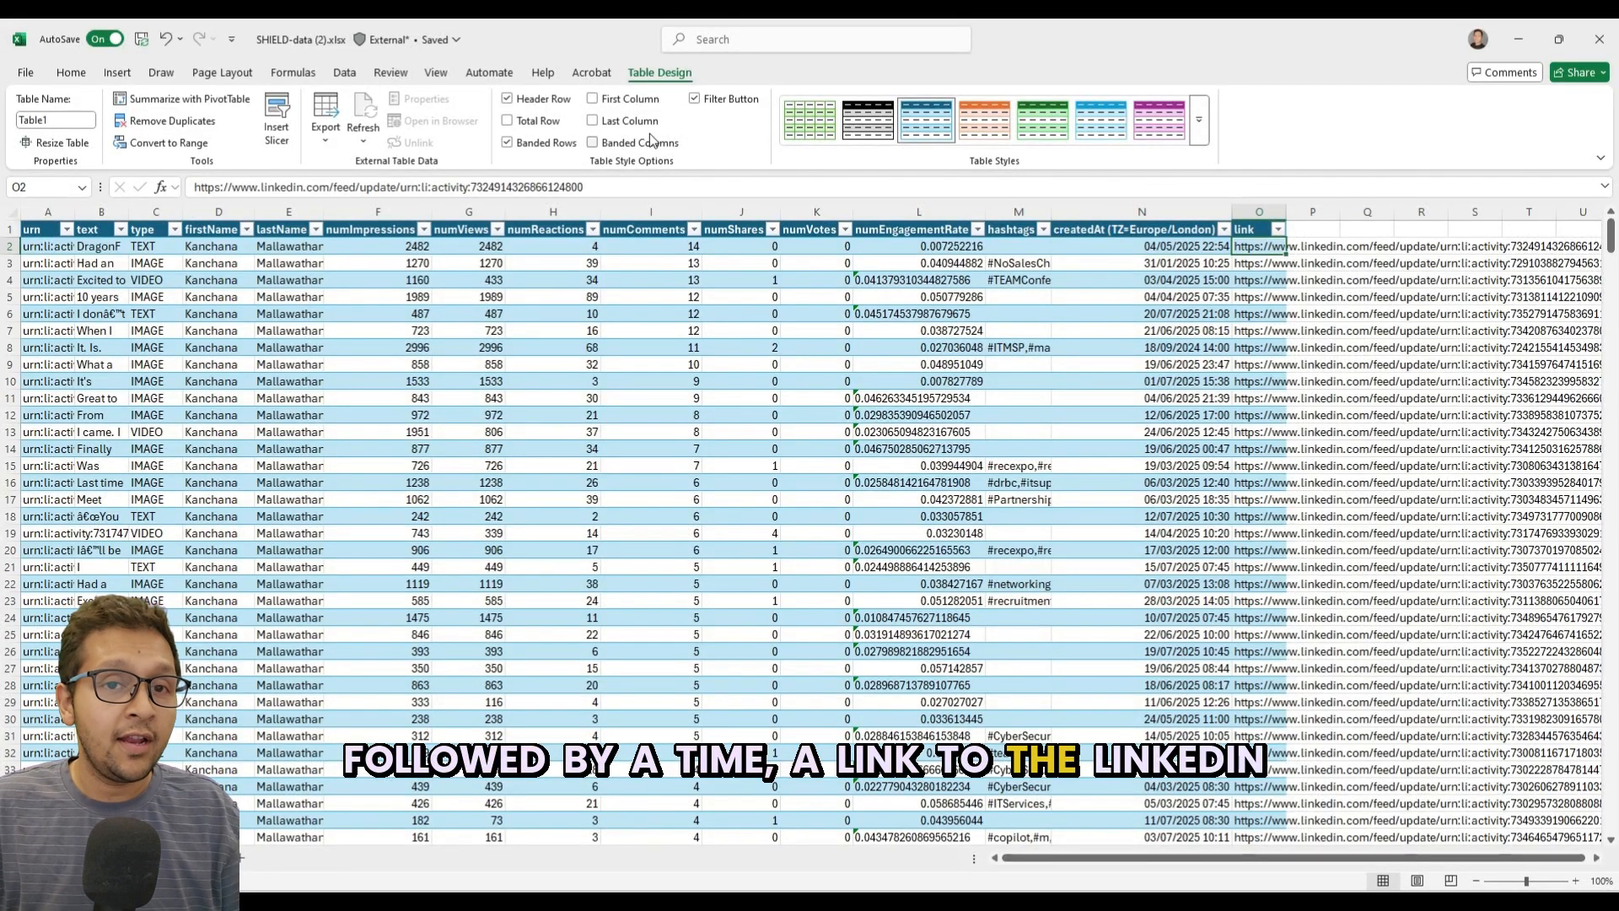
pyautogui.press('Right')
pyautogui.press('Left')
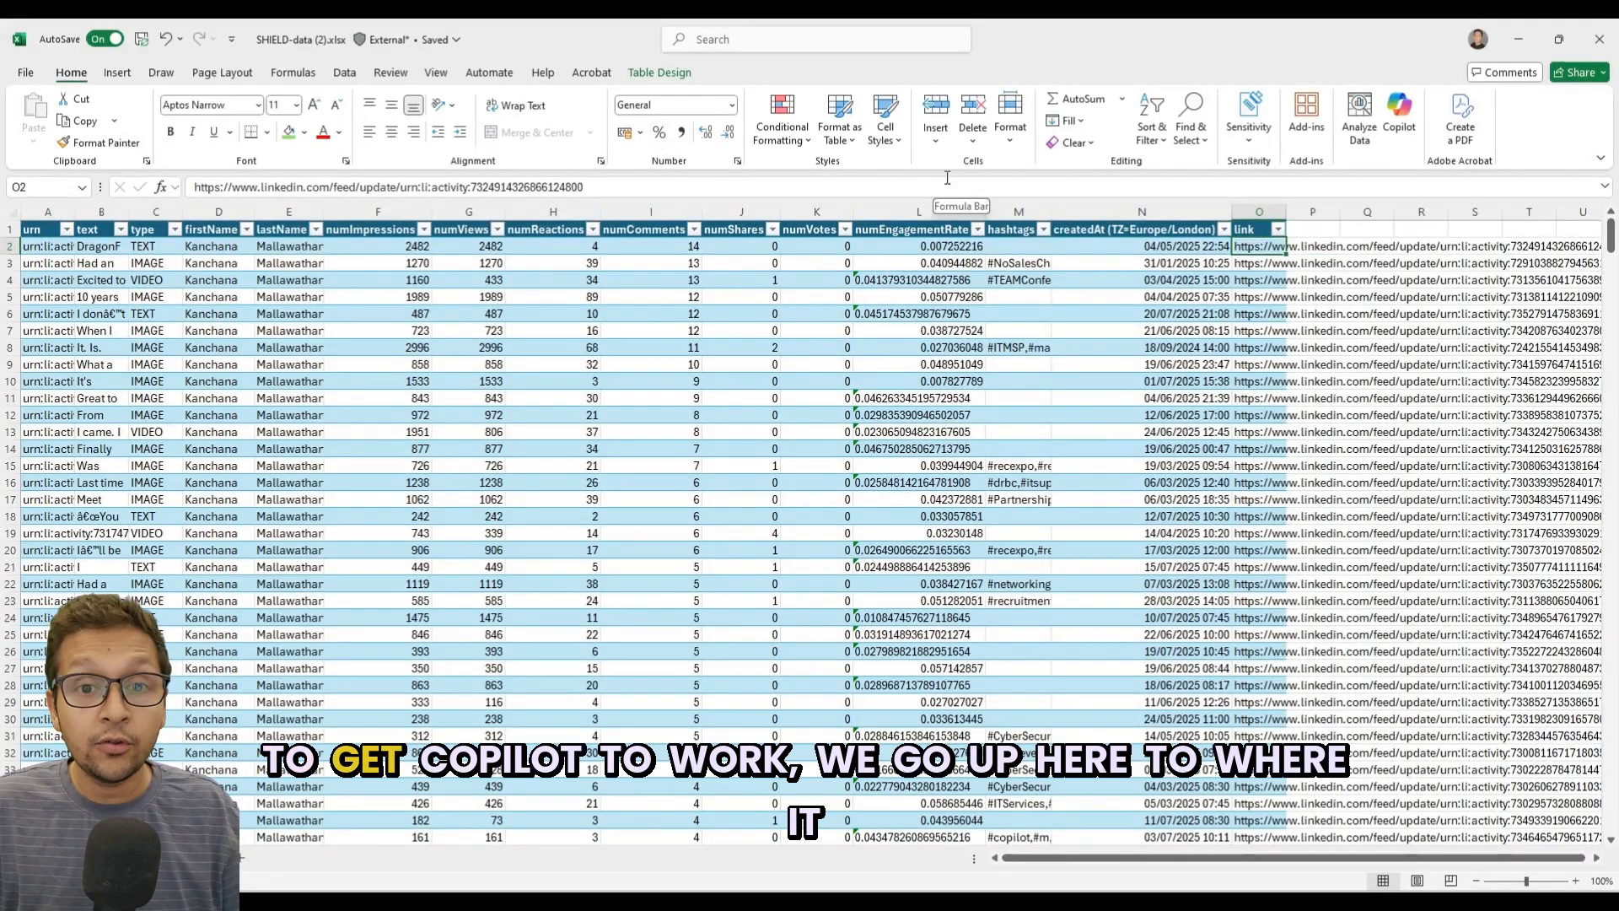
# Open Copilot and start a prompt reading "please can you take the data from col N which is data and time".
pyautogui.click(1404, 116)
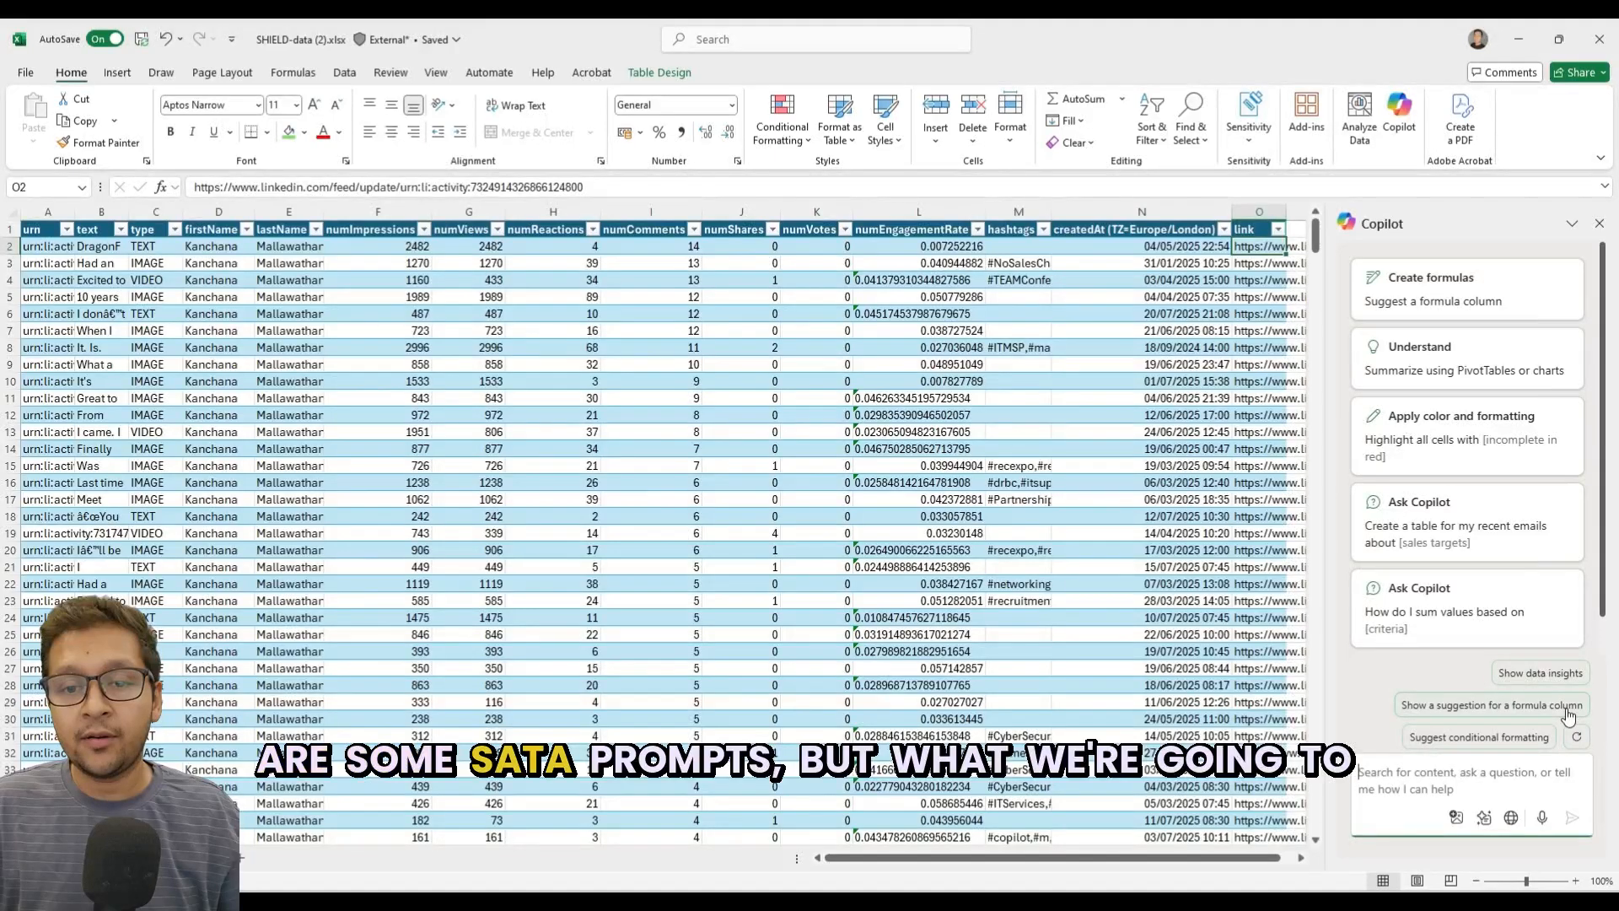
pyautogui.click(1481, 777)
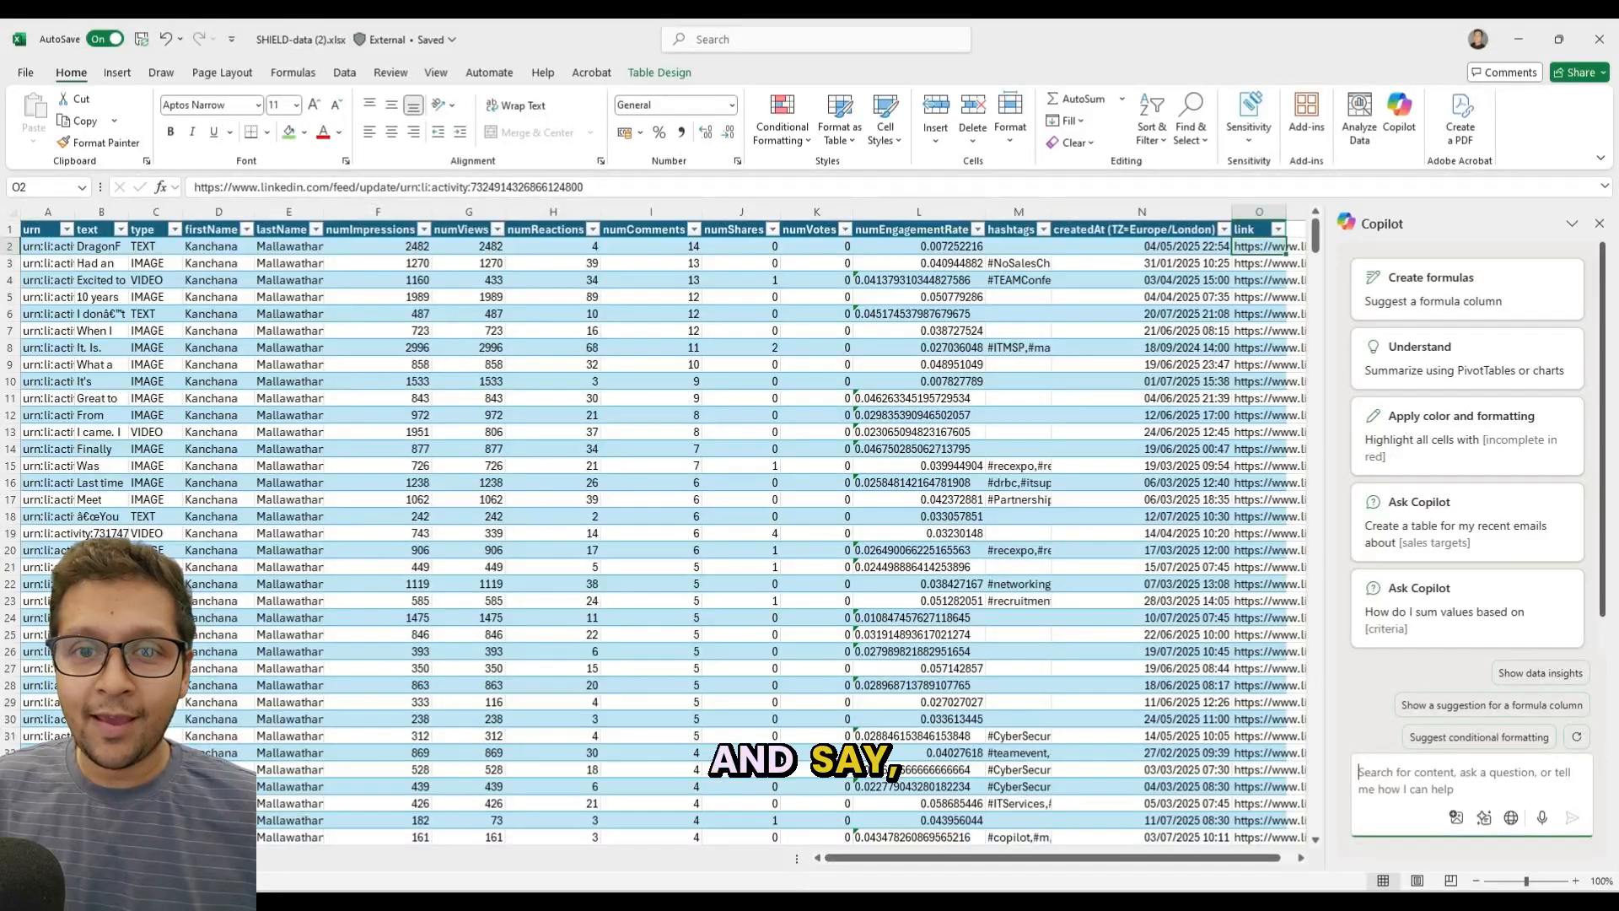
pyautogui.write('please can you take the date f')
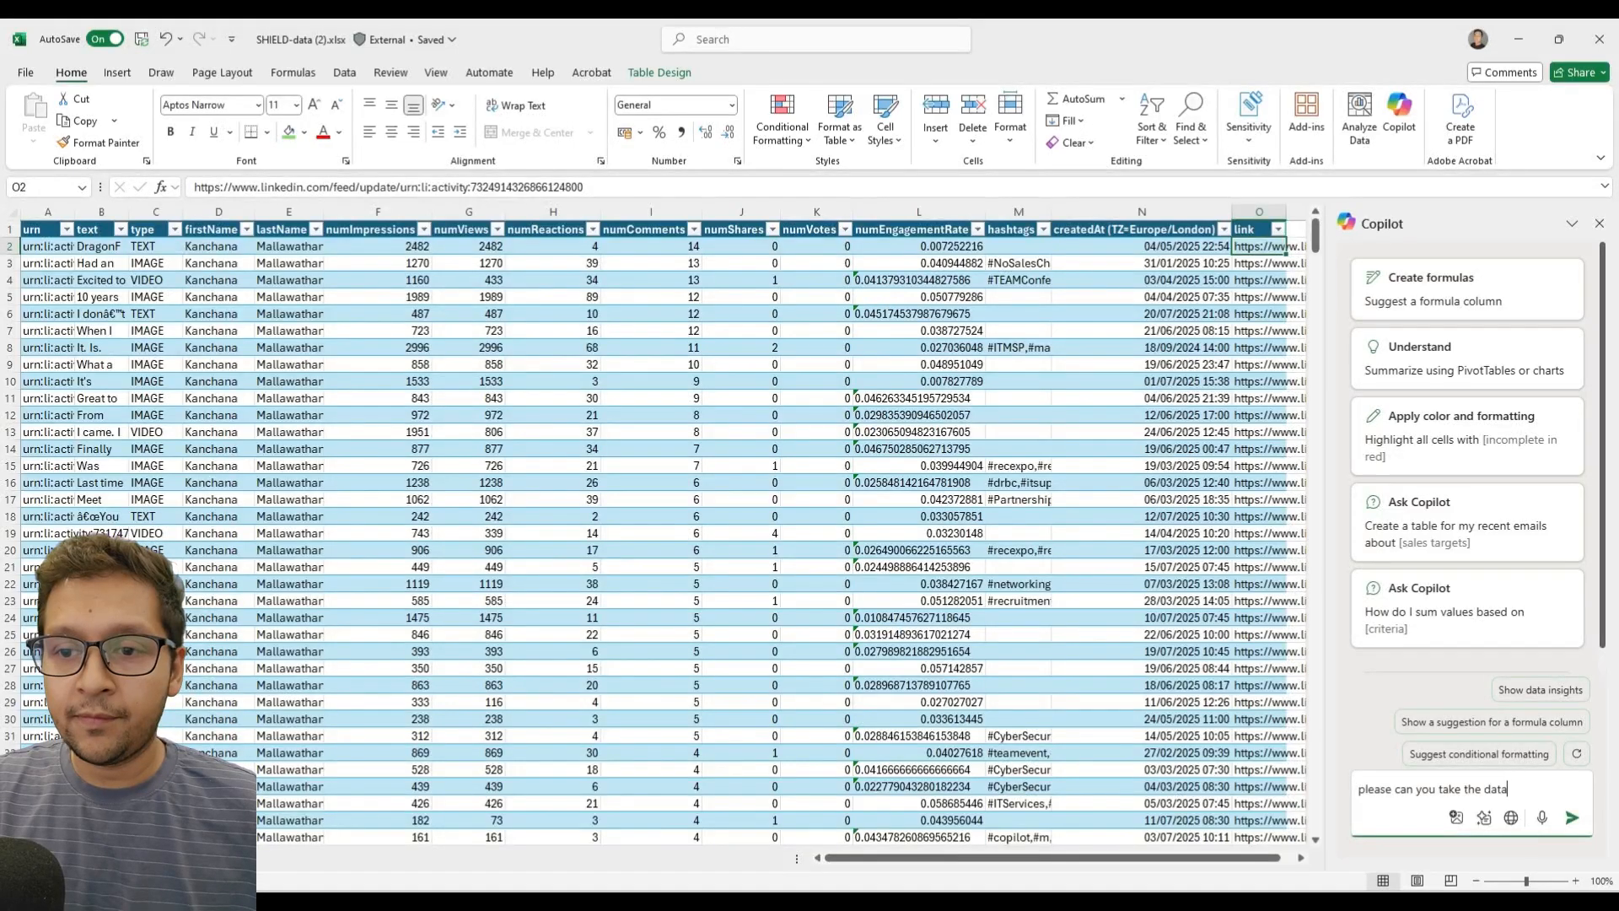
pyautogui.press('BackSpace')
pyautogui.write('from')
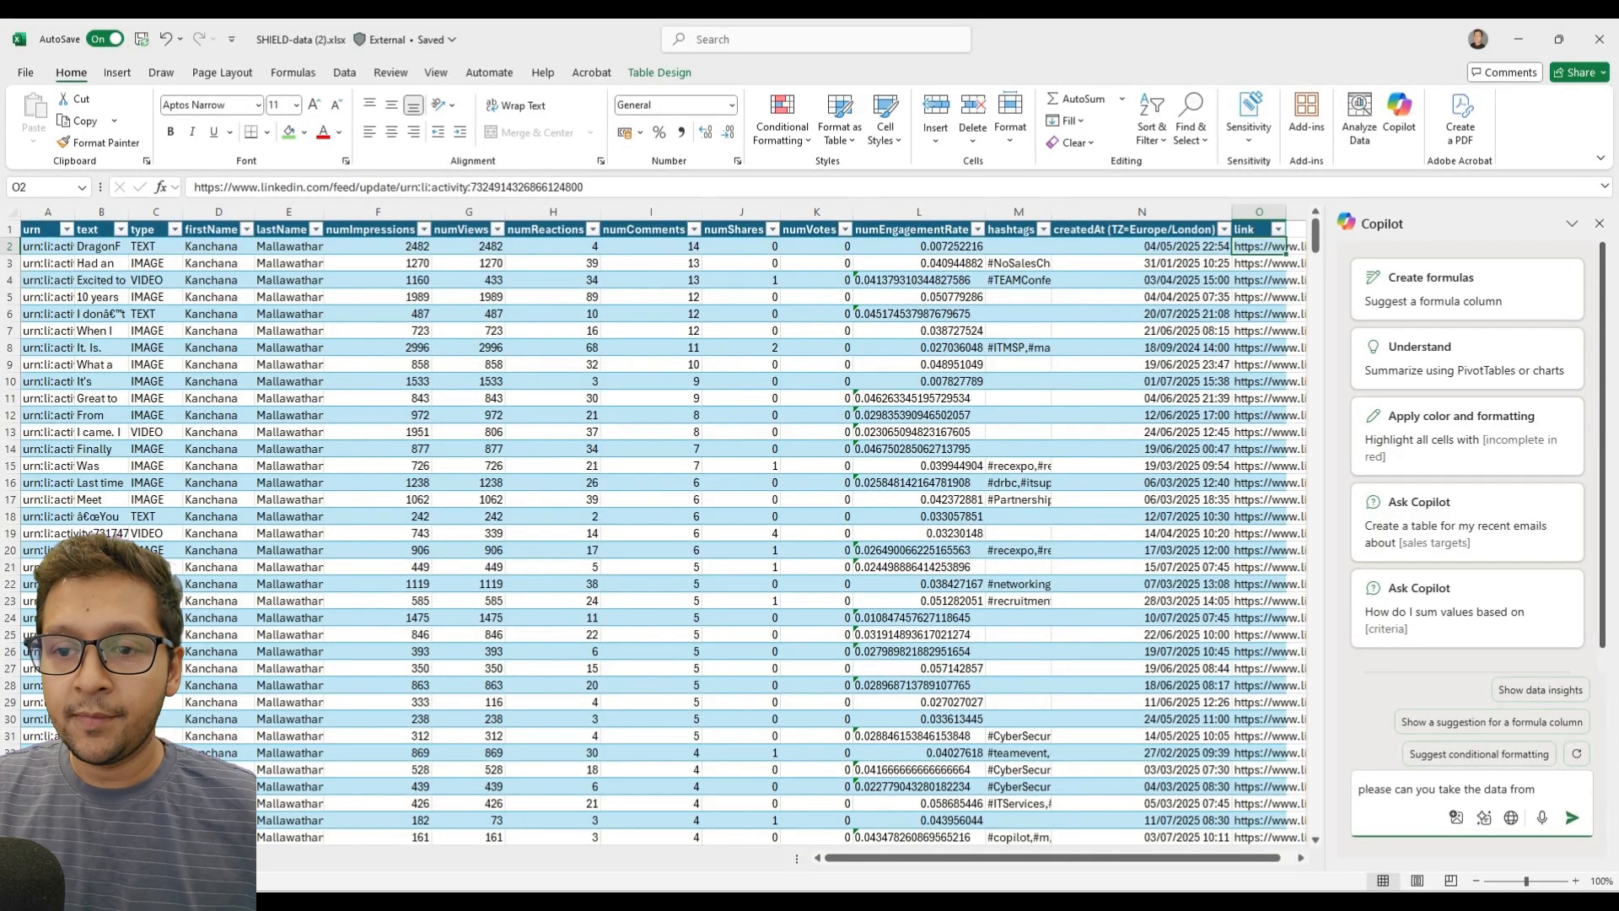
pyautogui.write(' col N which is data and time, and help')
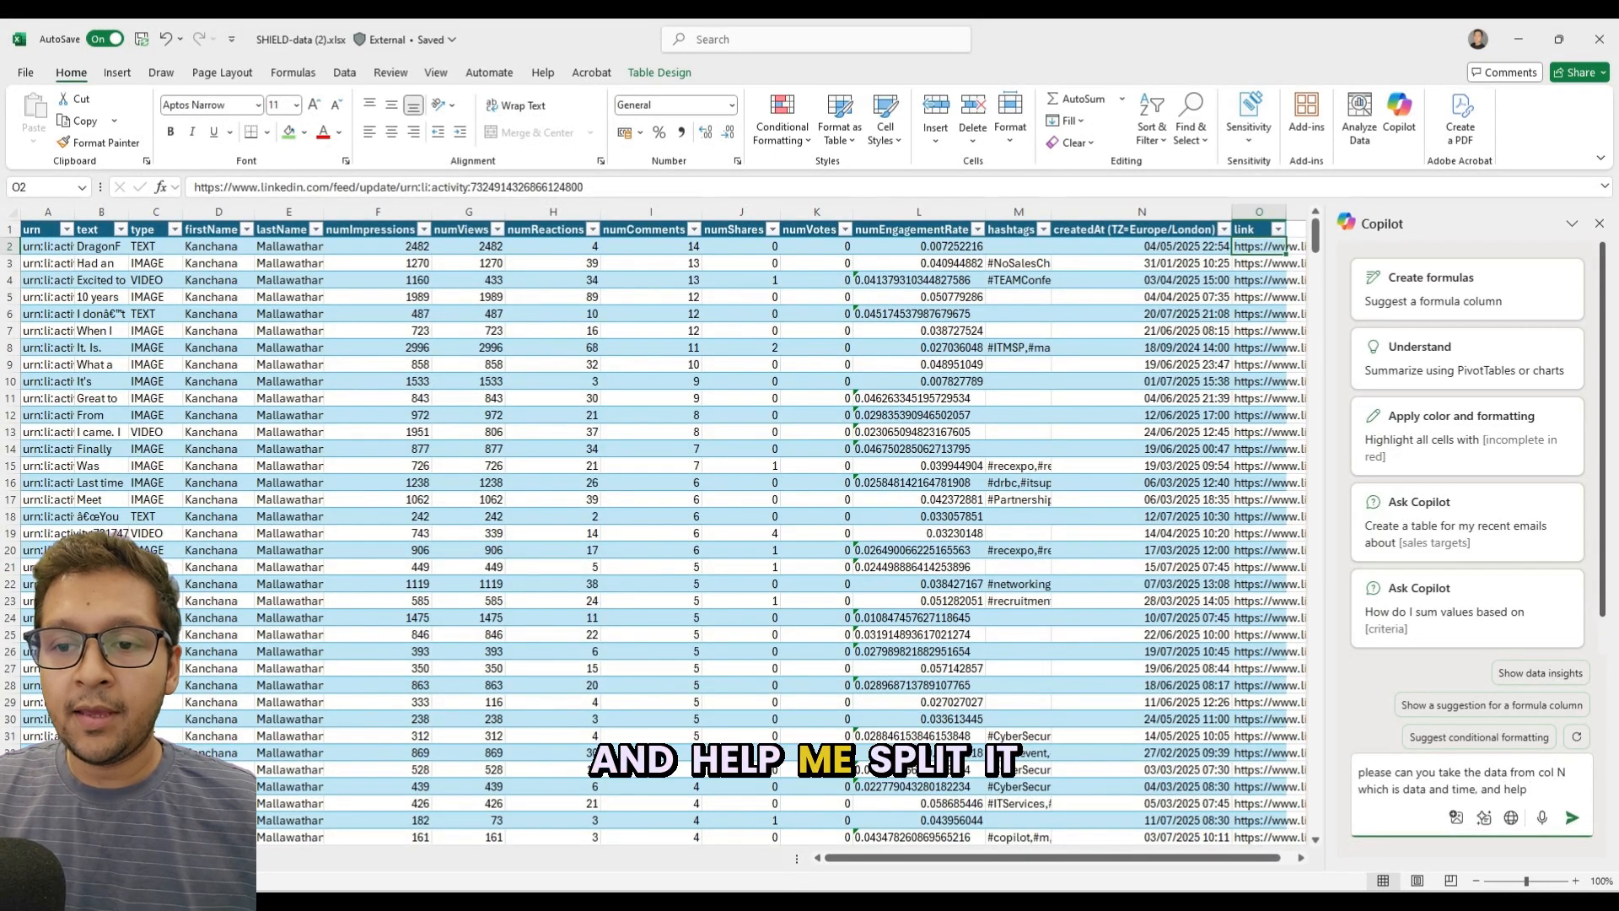
# Finish the prompt with "and help me split ino 2 col, one that contains the date, the other that contains the time." and send it.
pyautogui.write('lit inot 2')
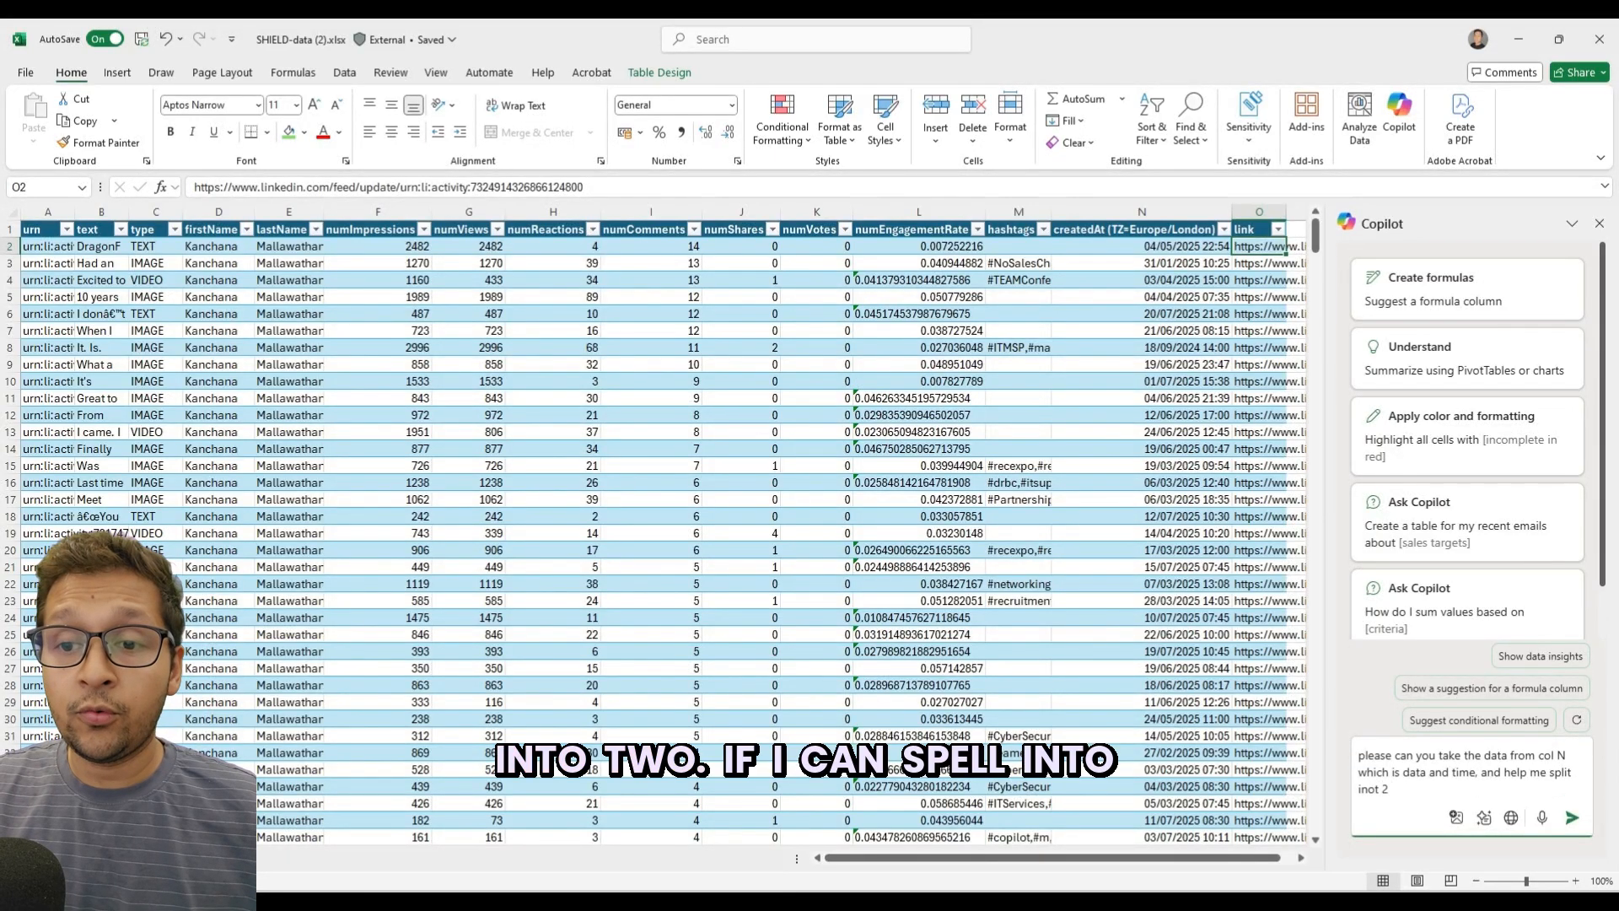
pyautogui.press('Left')
pyautogui.press('Left')
pyautogui.press('BackSpace')
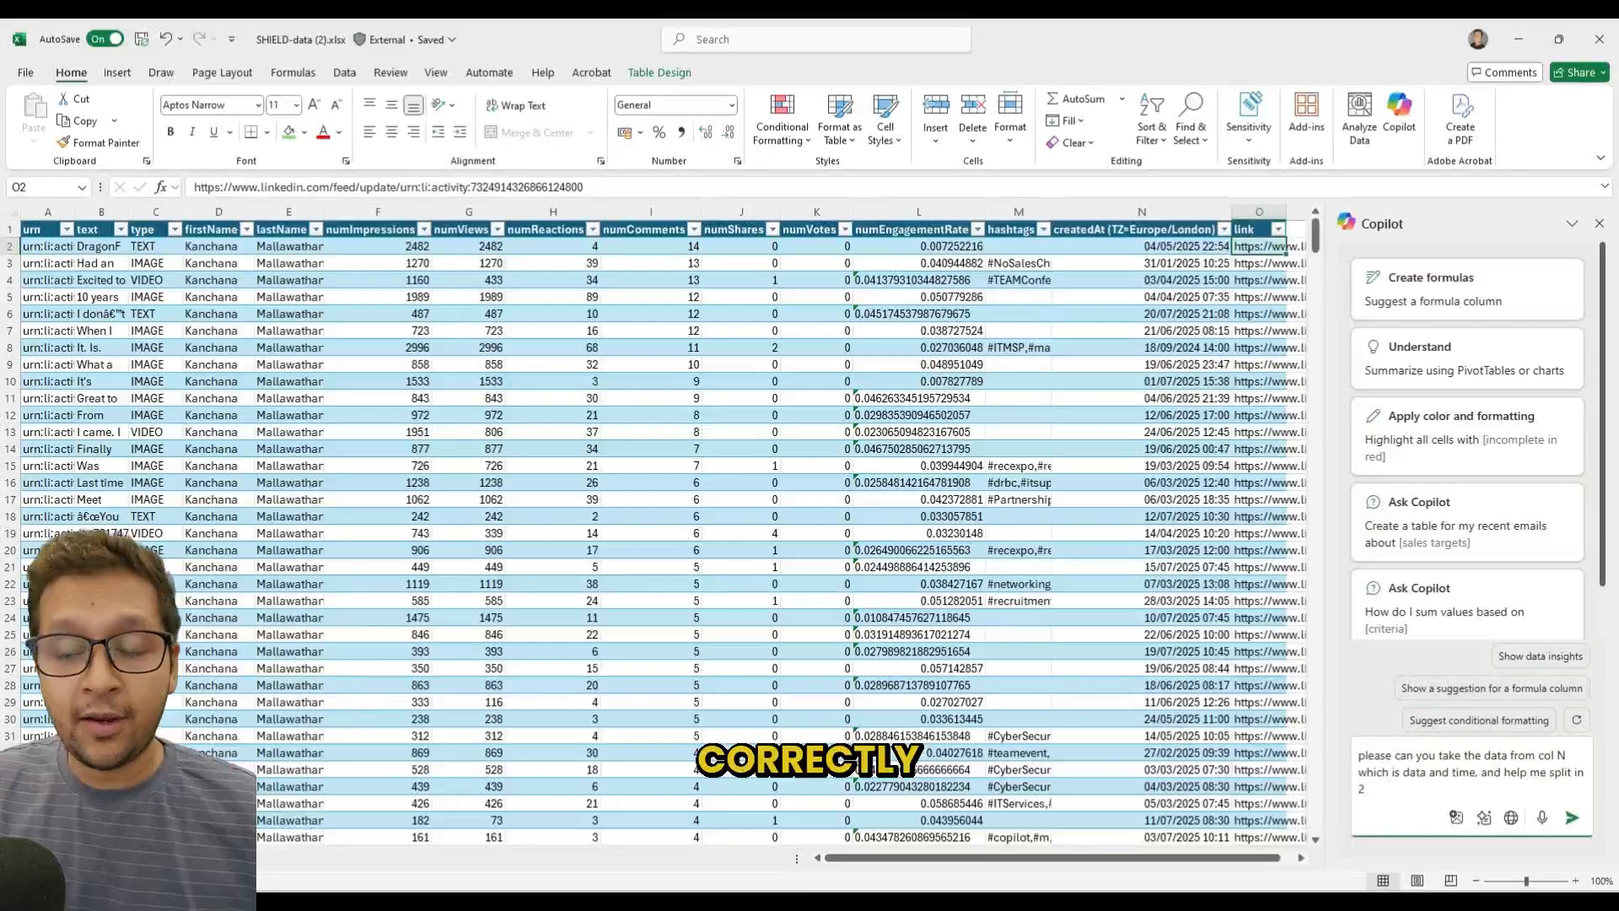
pyautogui.write('col, one that contains the date, t')
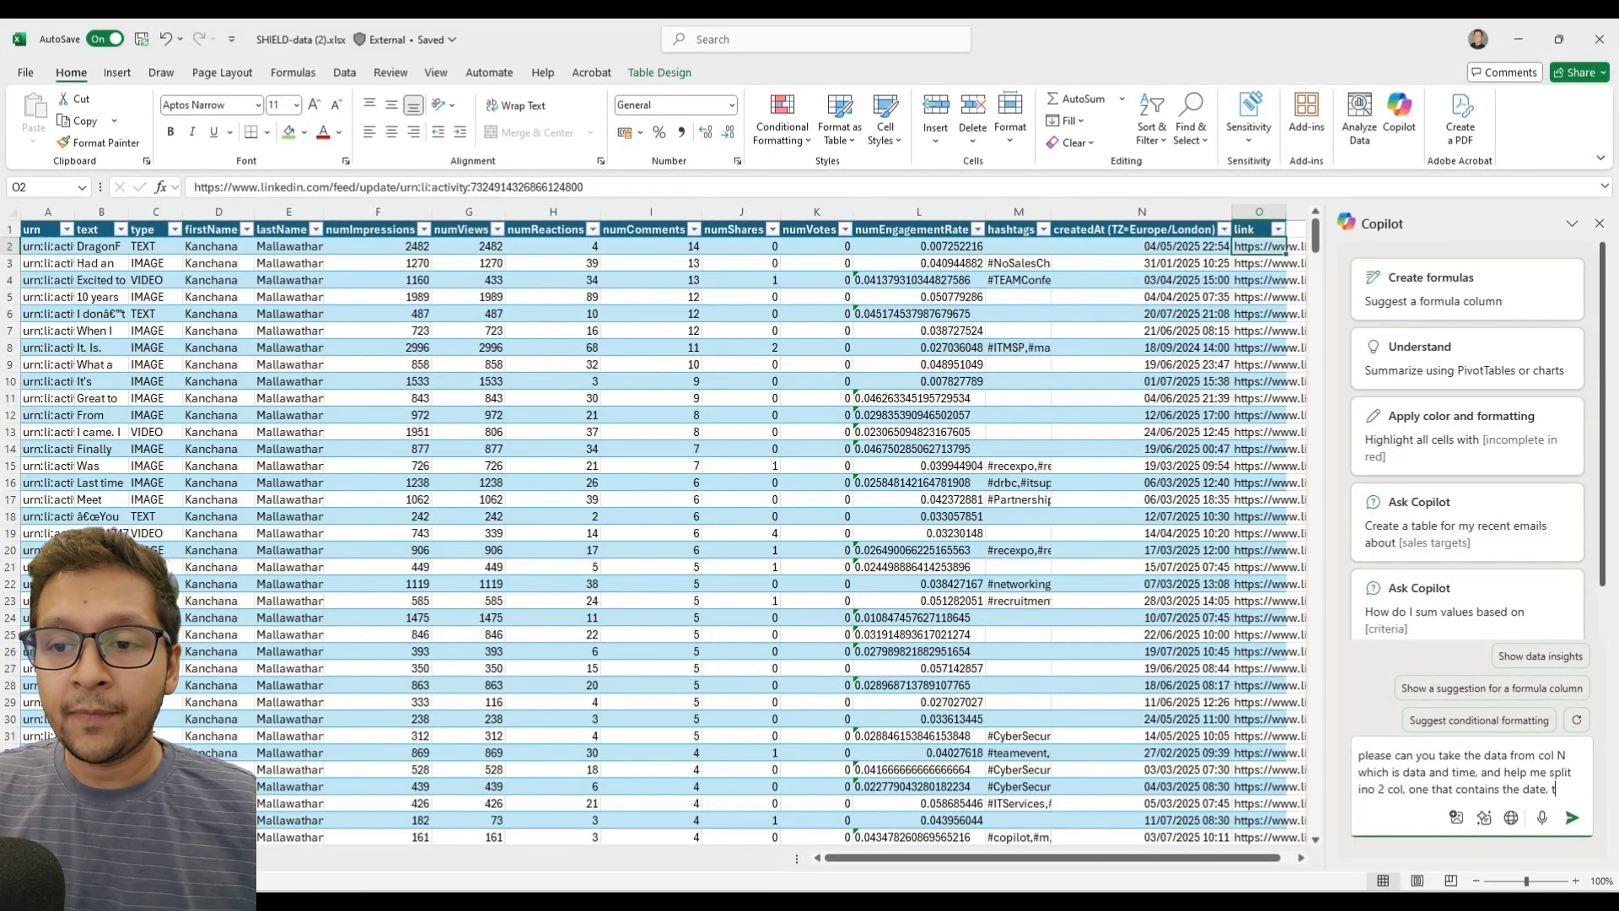
pyautogui.write('he other that contains')
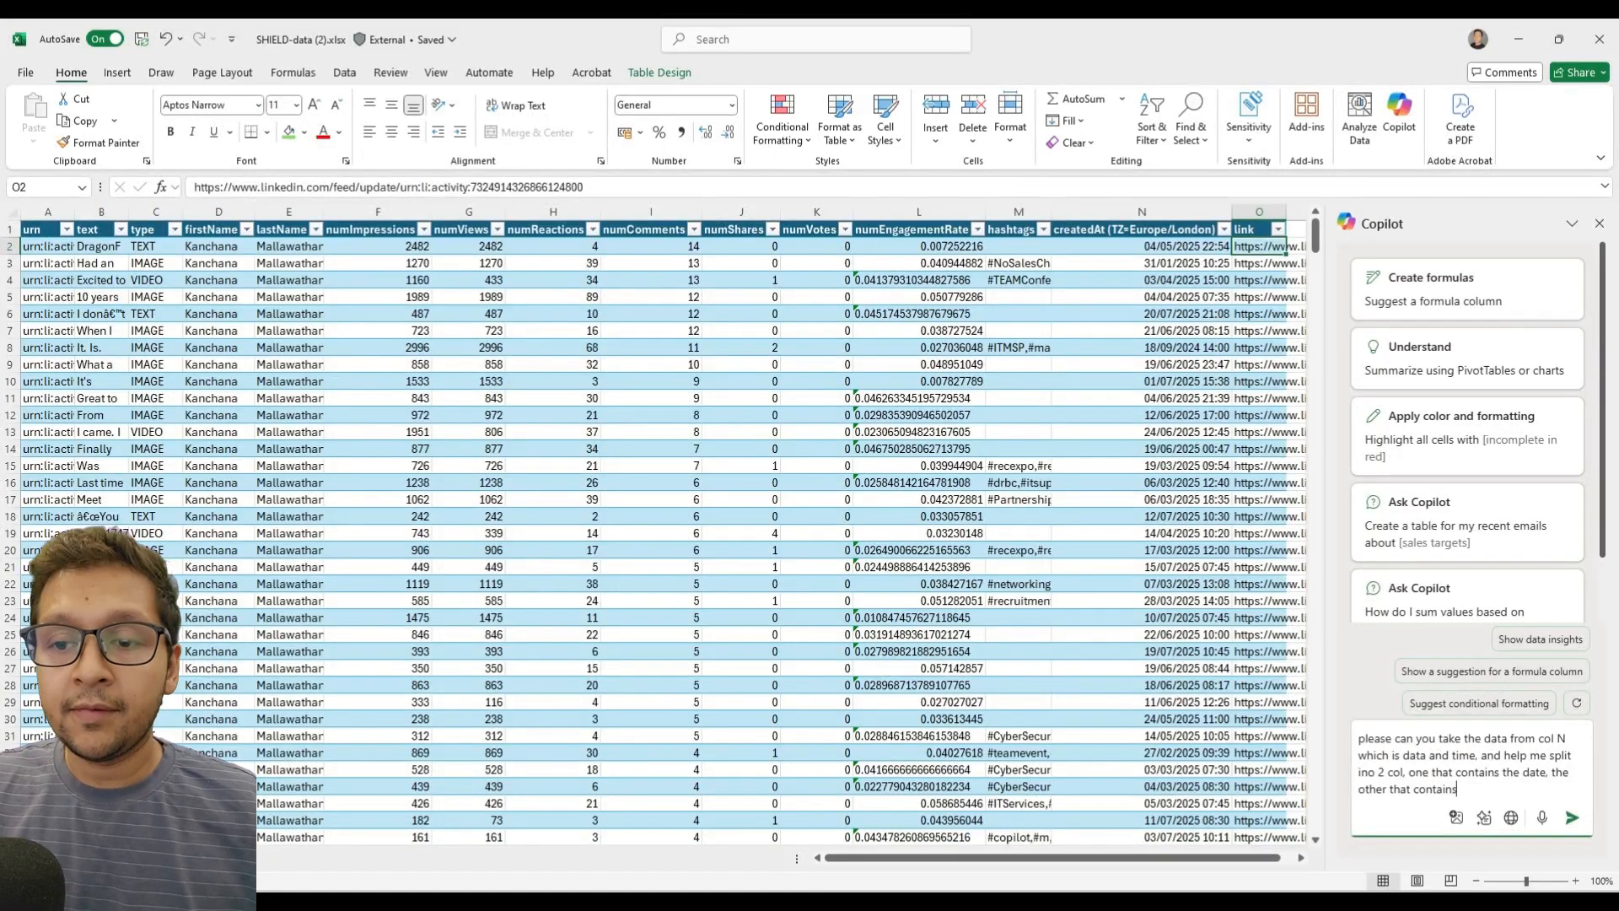
pyautogui.write(' the time.')
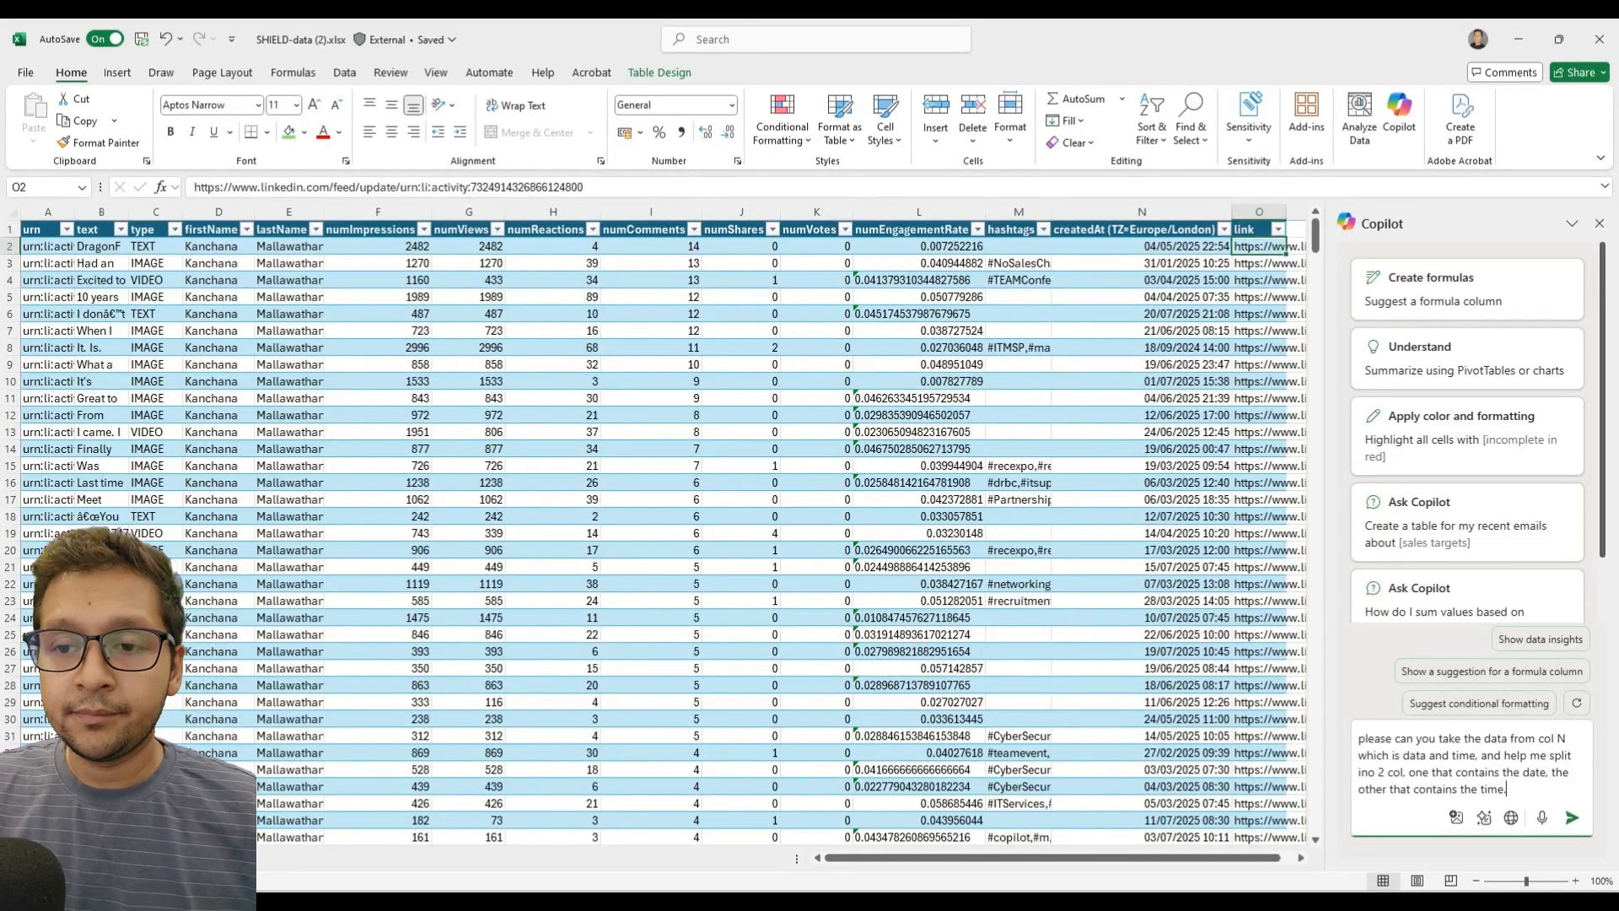
pyautogui.press('Return')
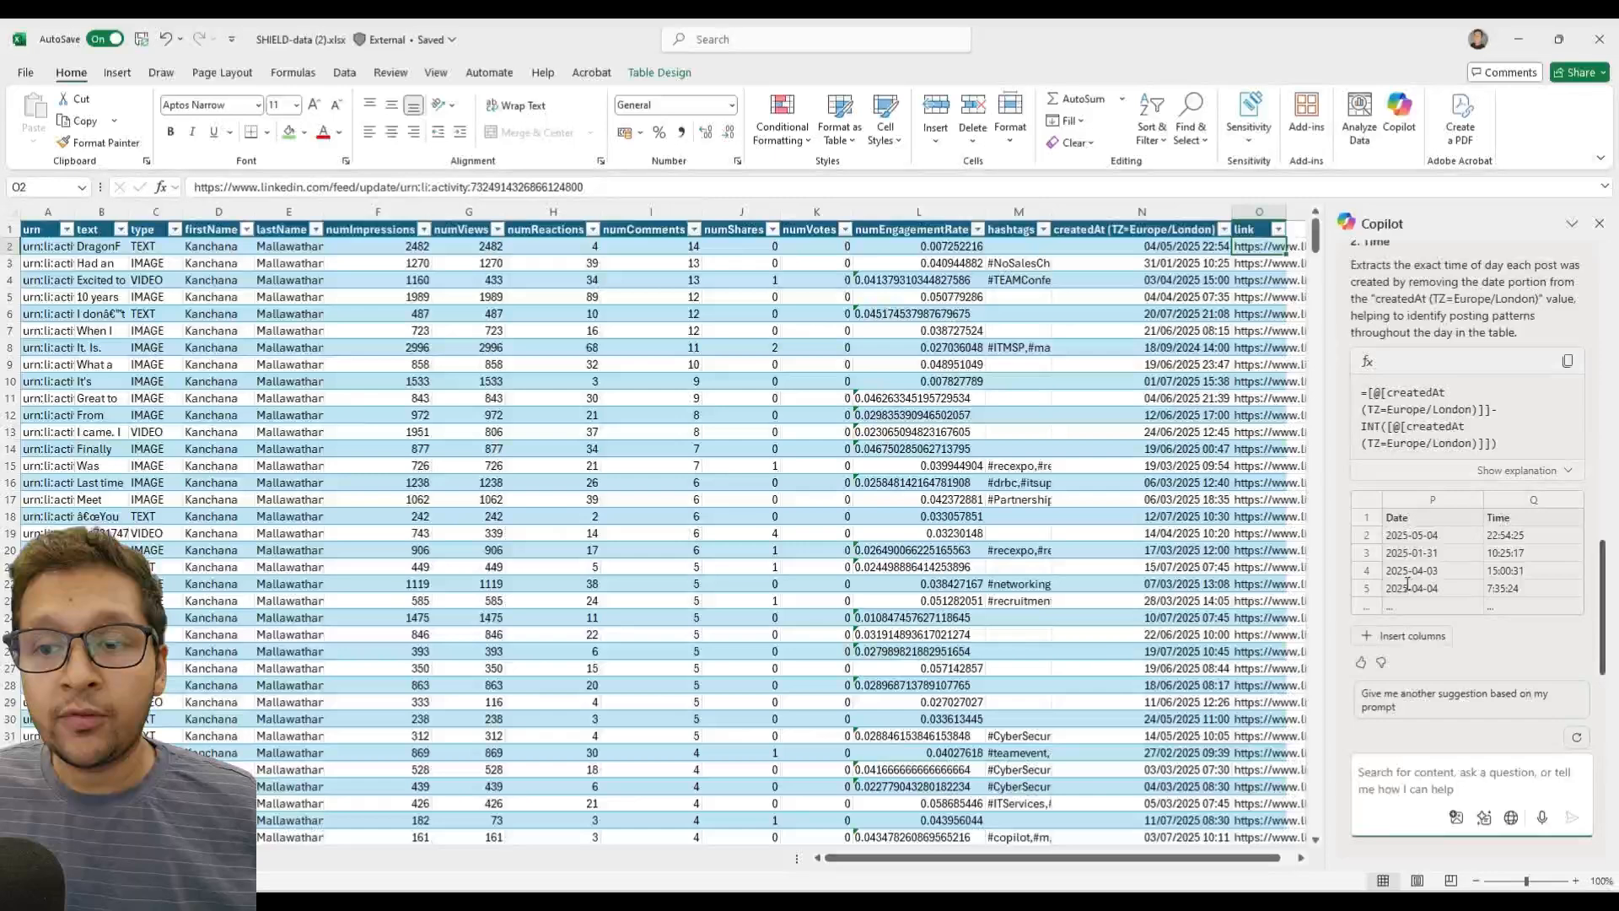
# Insert Copilot's suggested Date and Time columns into the table as columns P and Q.
pyautogui.moveTo(1392, 650)
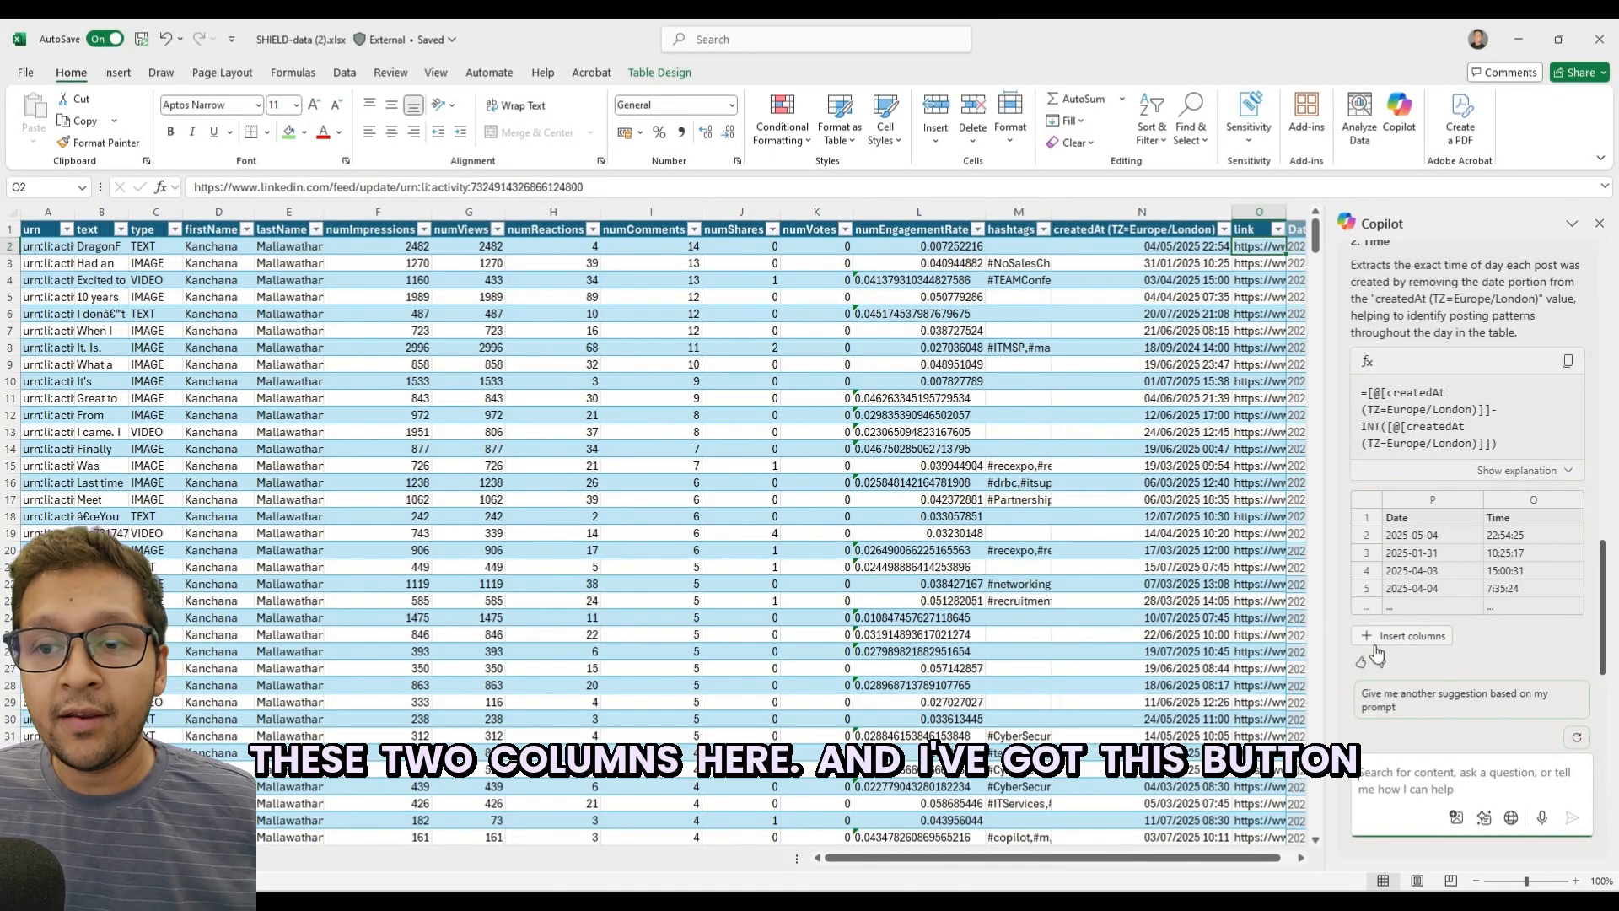
pyautogui.click(1292, 862)
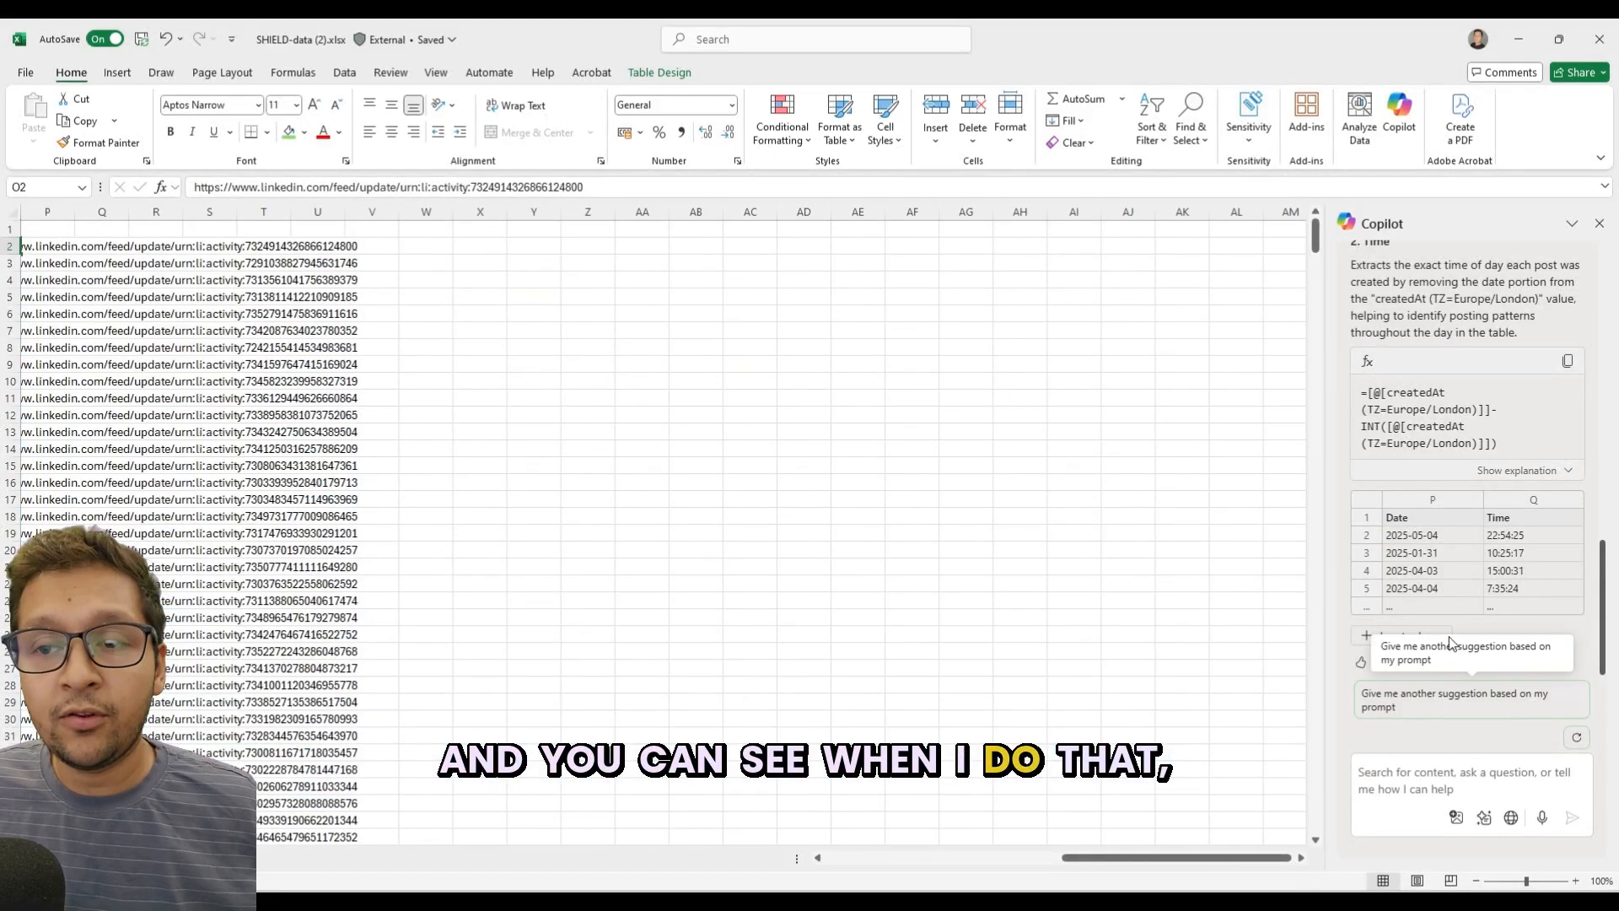
pyautogui.moveTo(1379, 640)
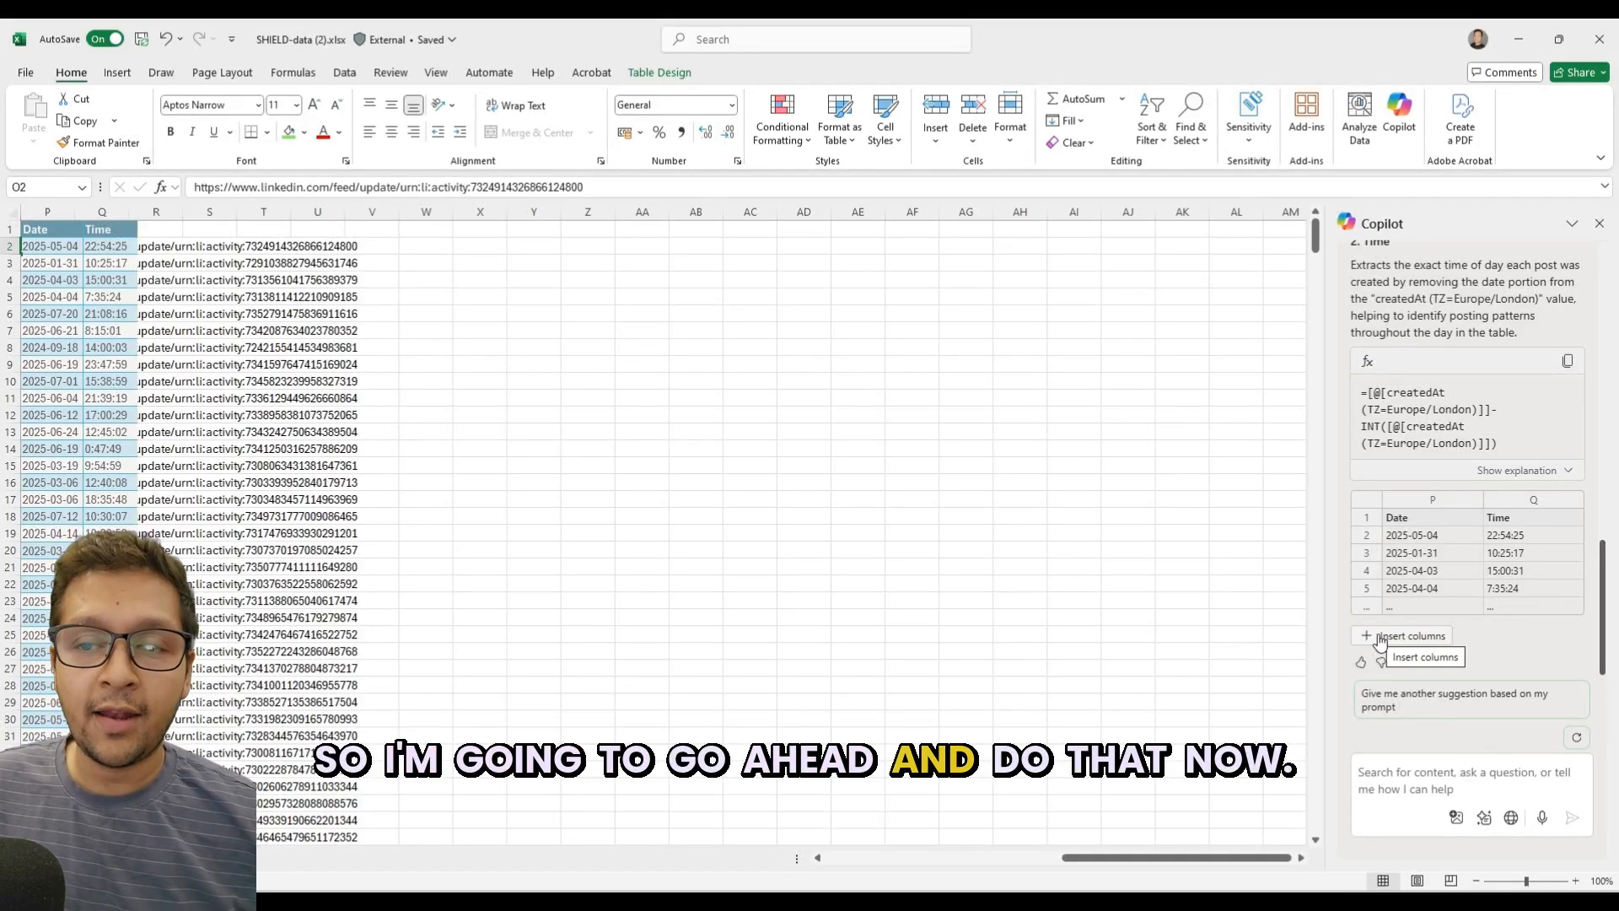
pyautogui.click(1379, 640)
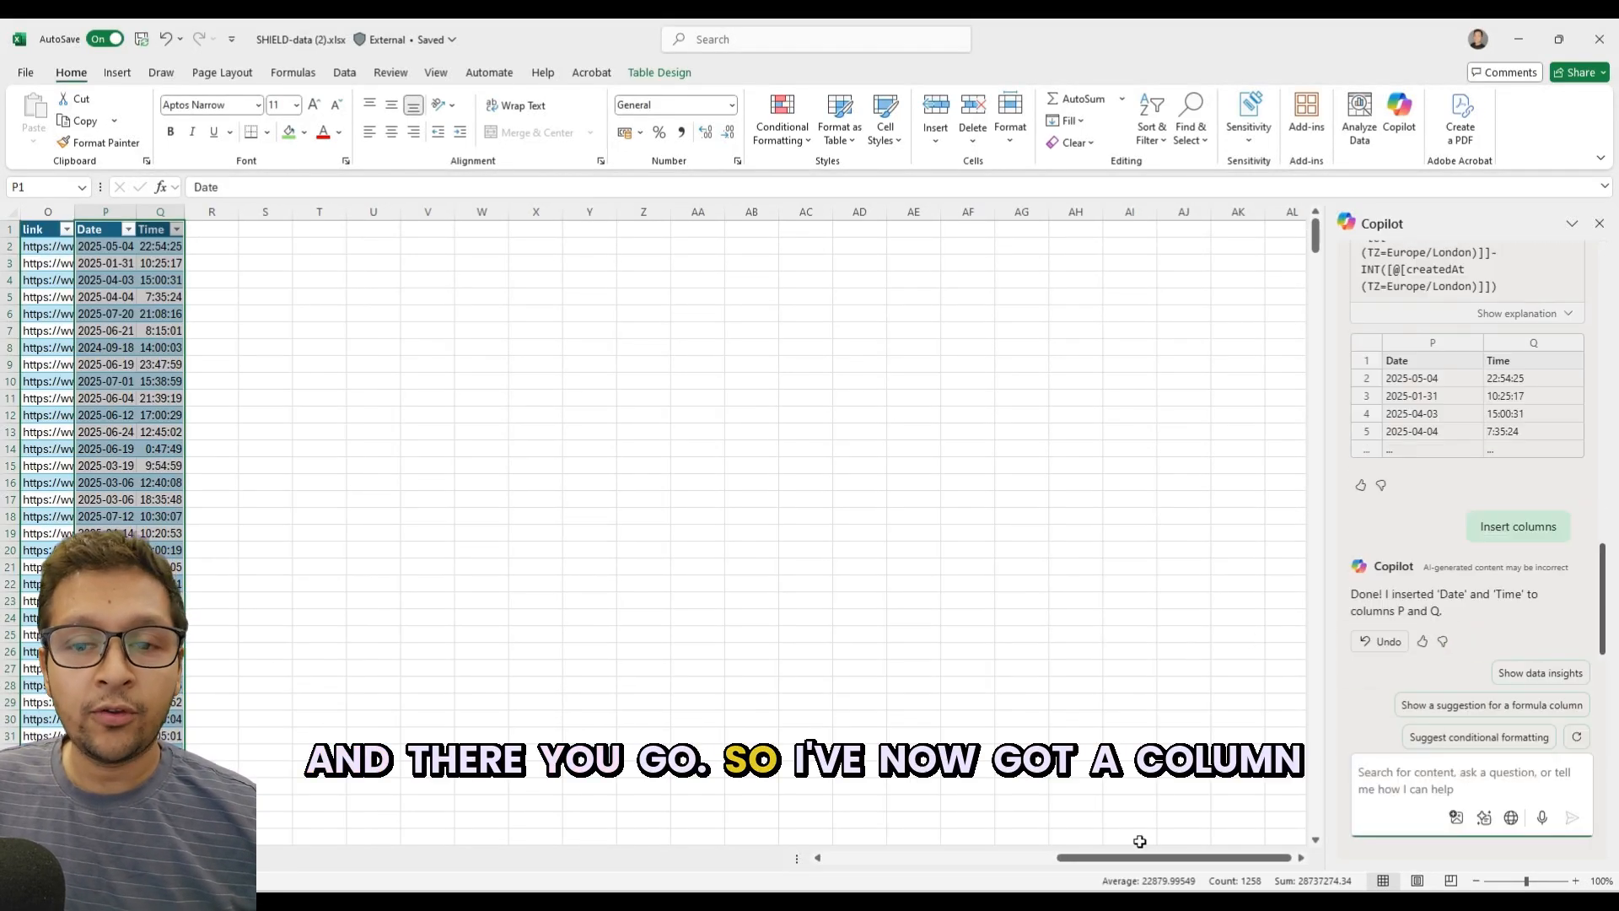
# Widen the new Time column Q and select the empty header-row cell beside it, R1.
pyautogui.moveTo(1139, 858); pyautogui.dragTo(1115, 858)
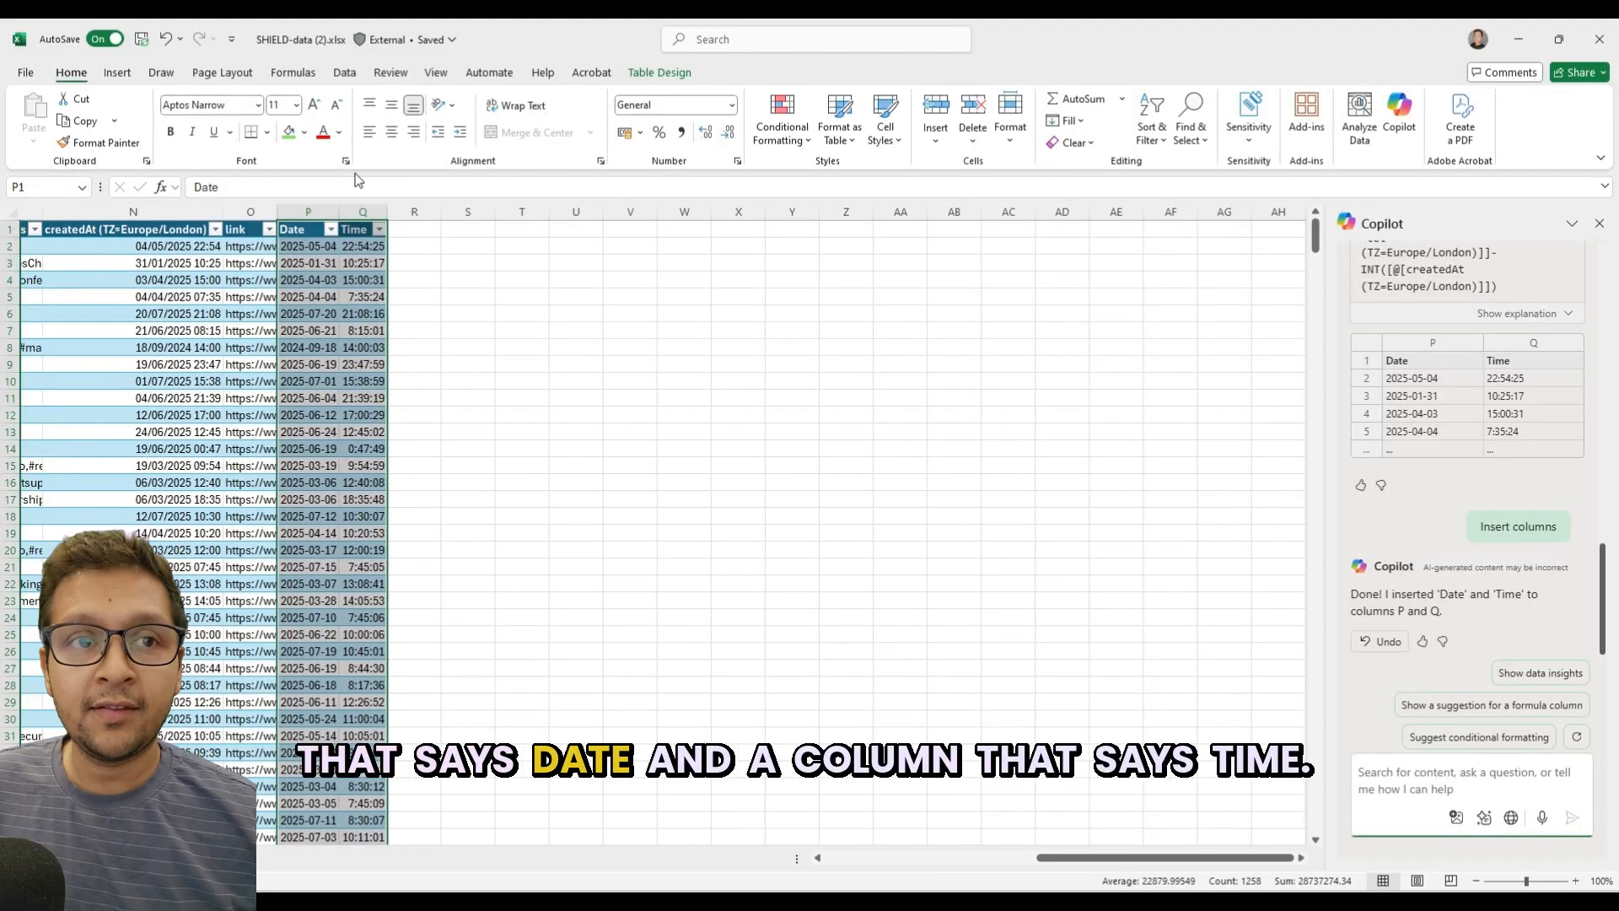
pyautogui.moveTo(387, 213); pyautogui.dragTo(417, 213)
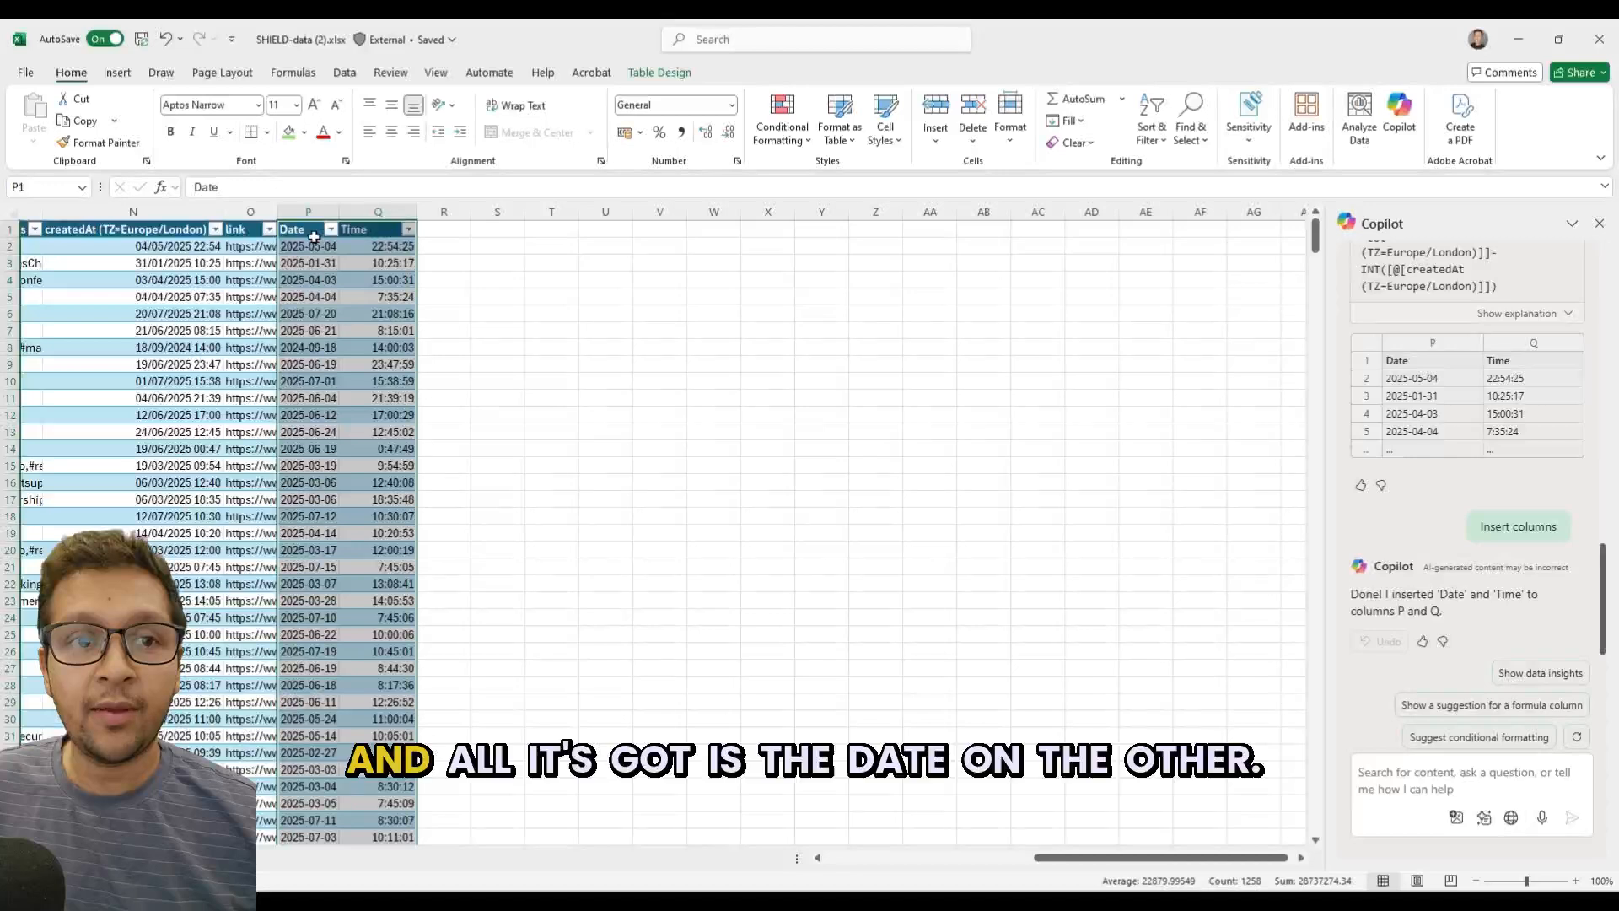
pyautogui.click(436, 228)
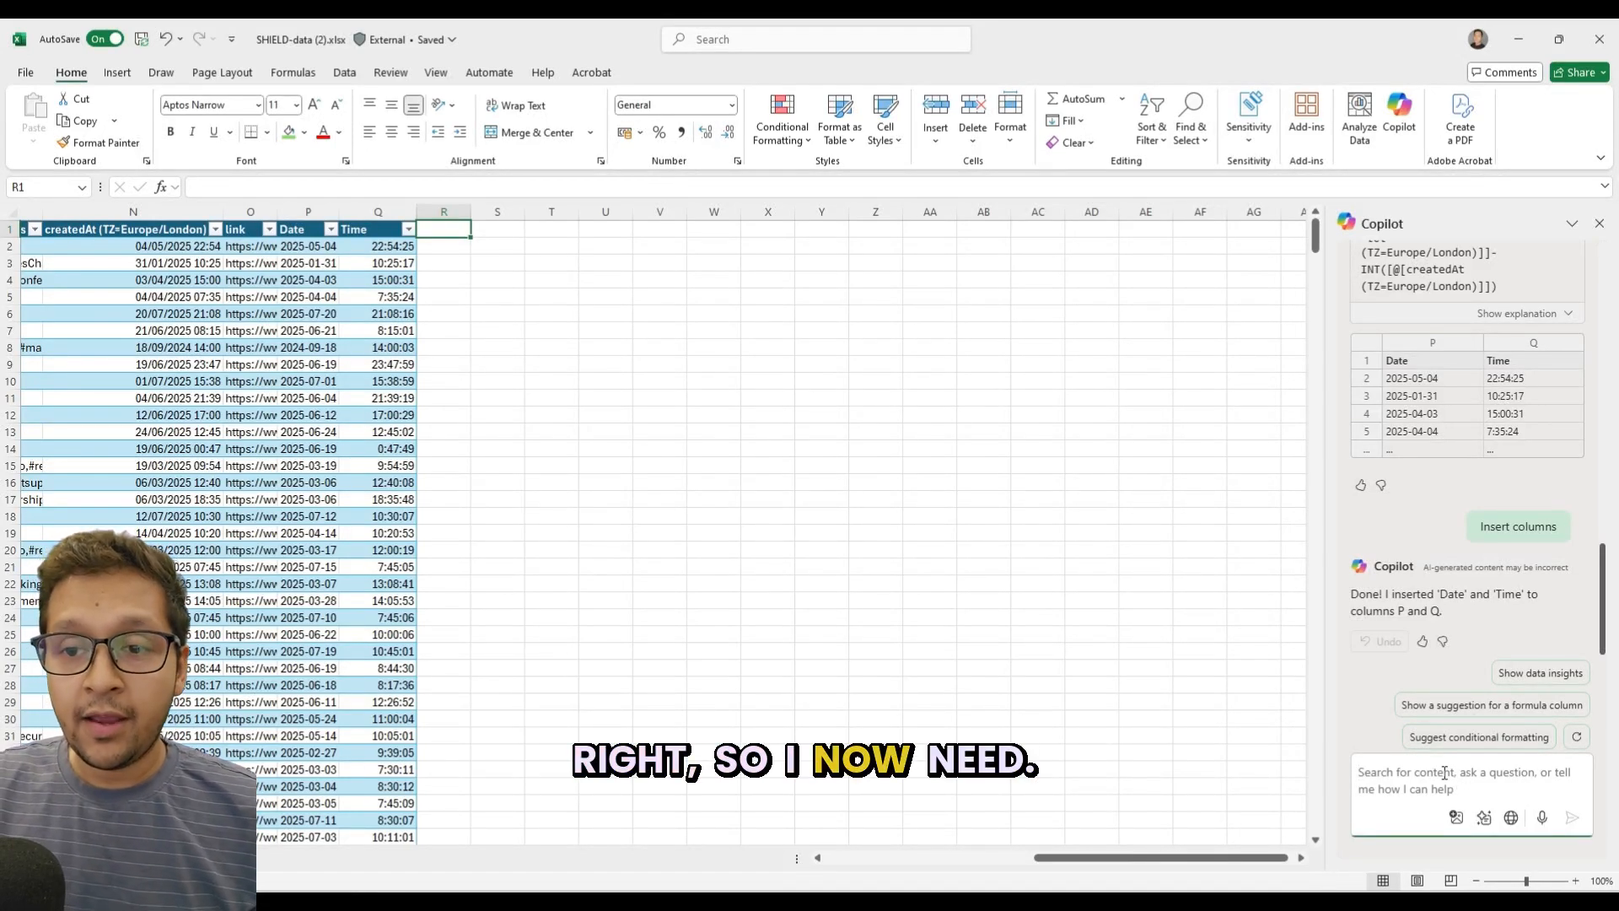
# Ask Copilot "i now need a col that says the day of the week in plain english based off of the date in col P.".
pyautogui.write('i now')
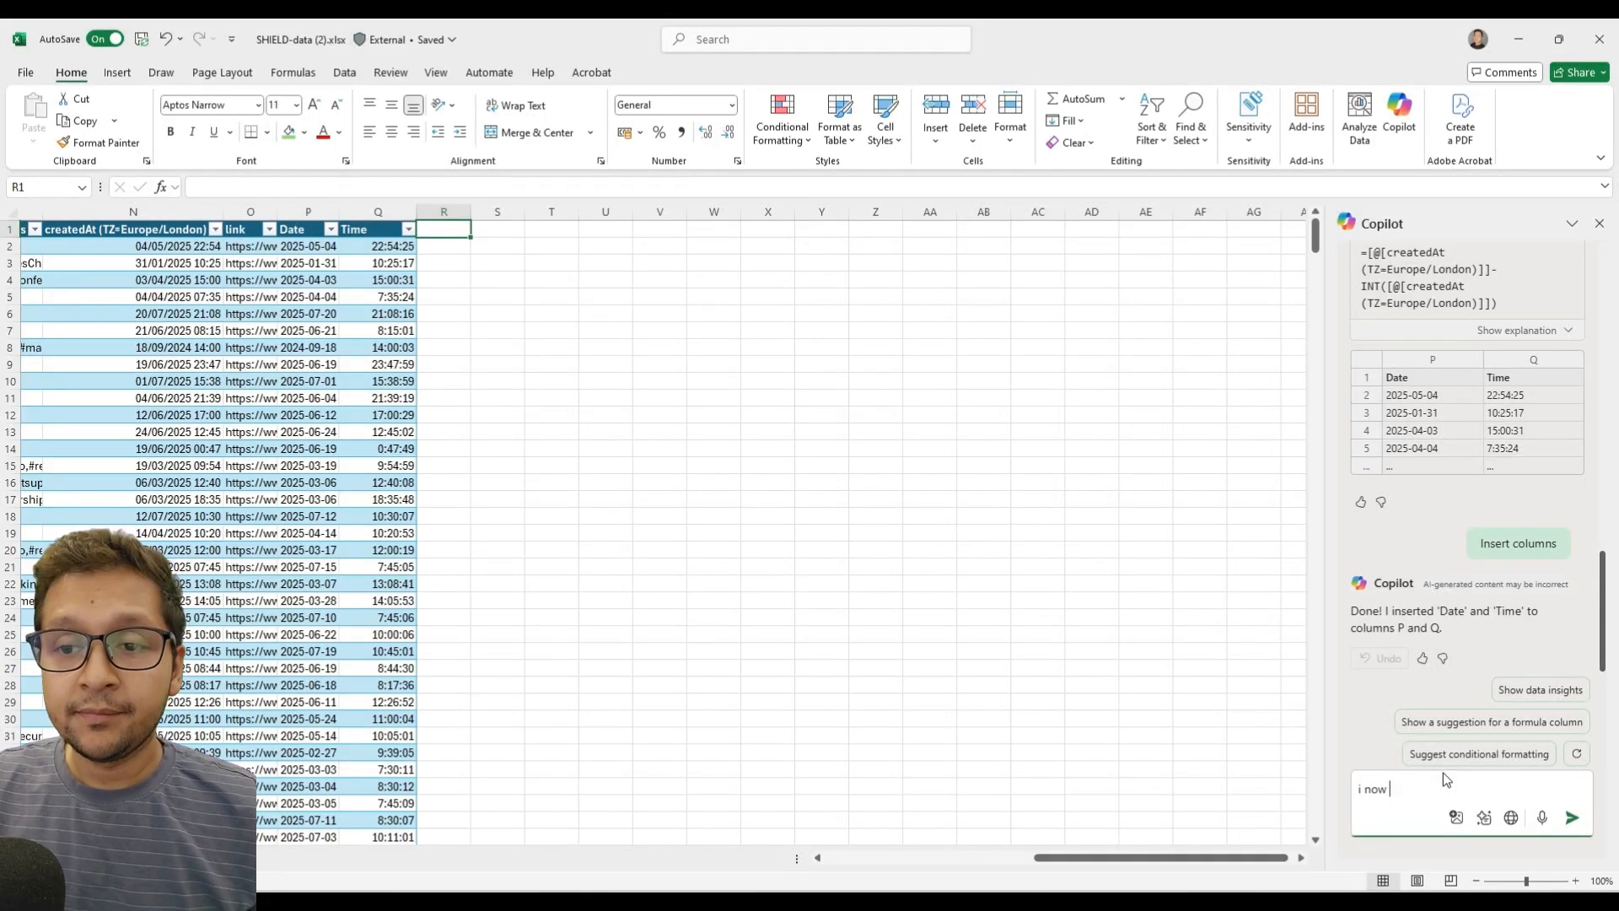
pyautogui.write(' ineed')
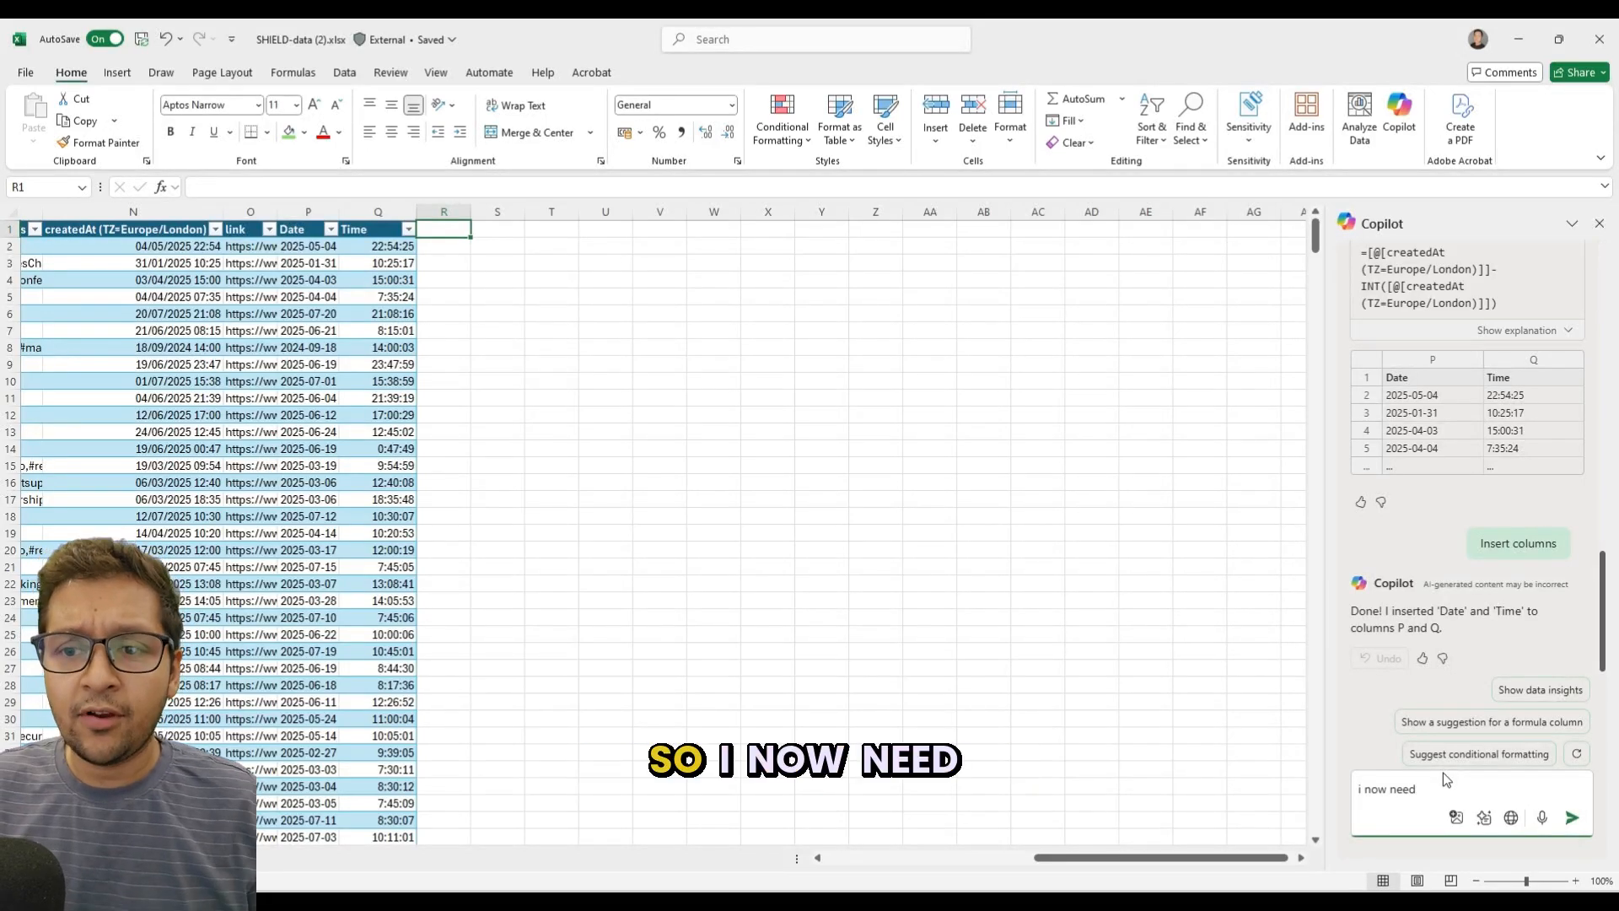
pyautogui.write(' a co')
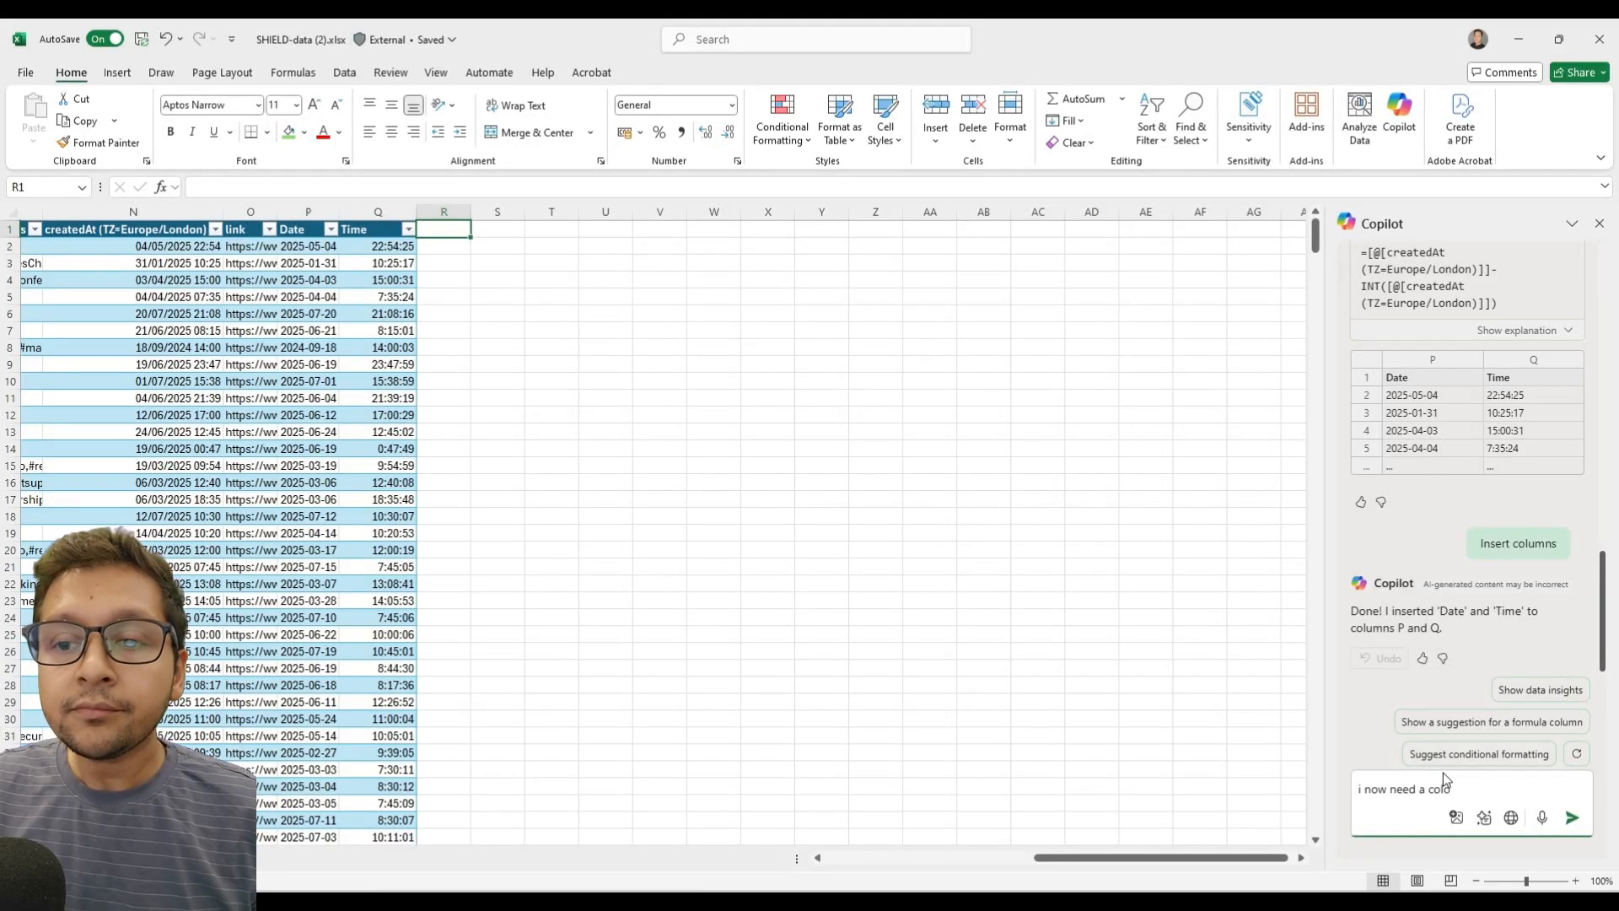
pyautogui.write('l that says the day ')
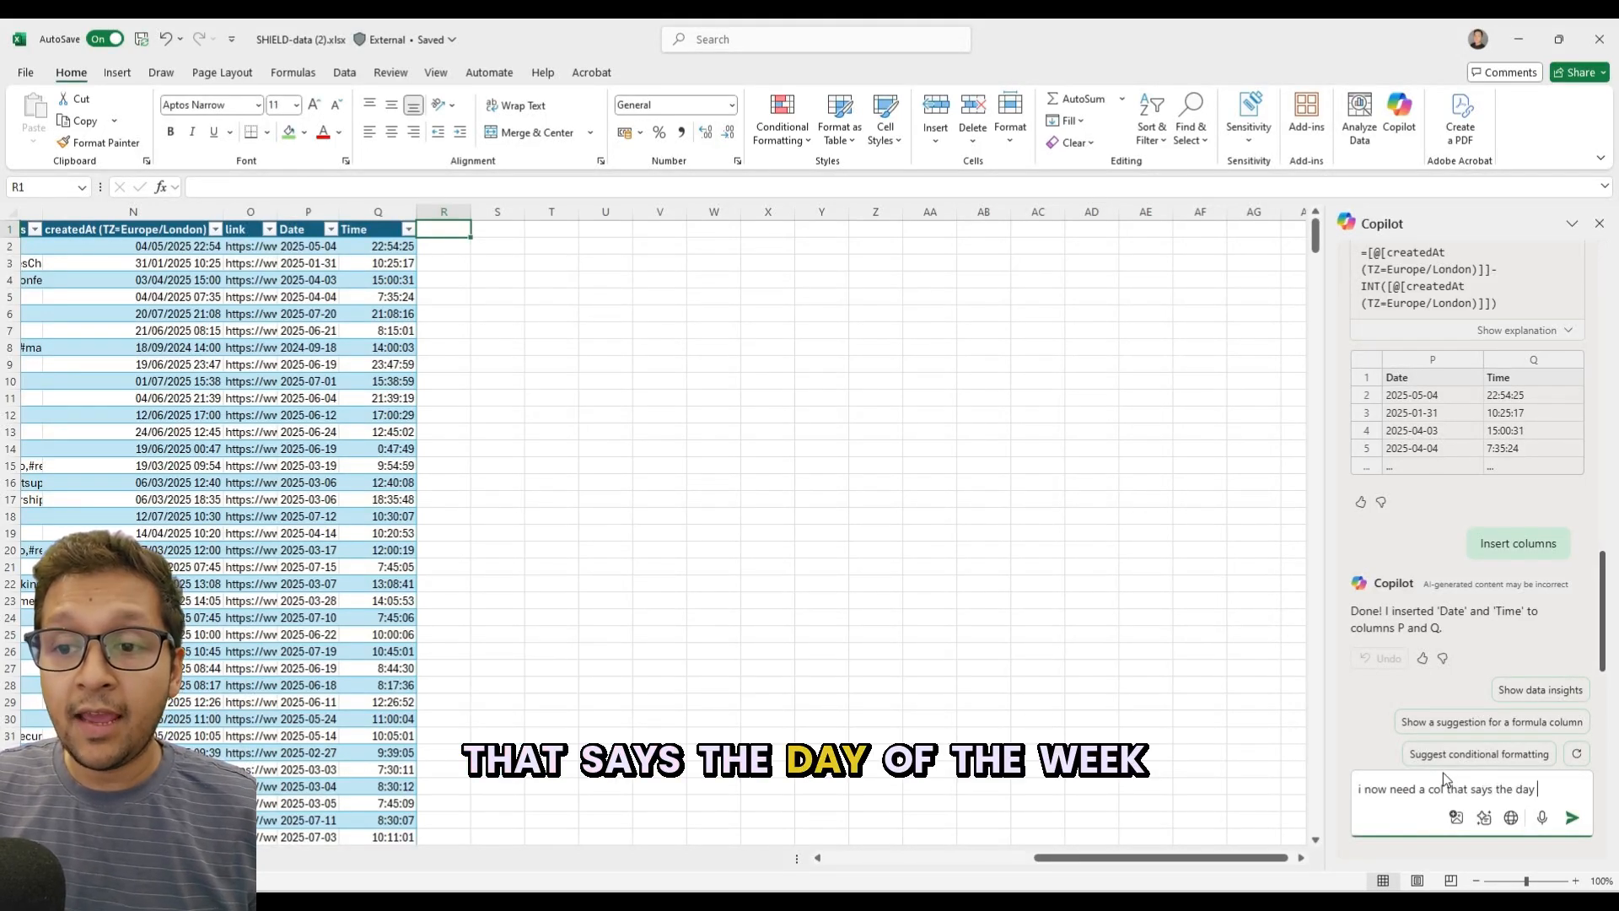
pyautogui.write('of the week in plain english')
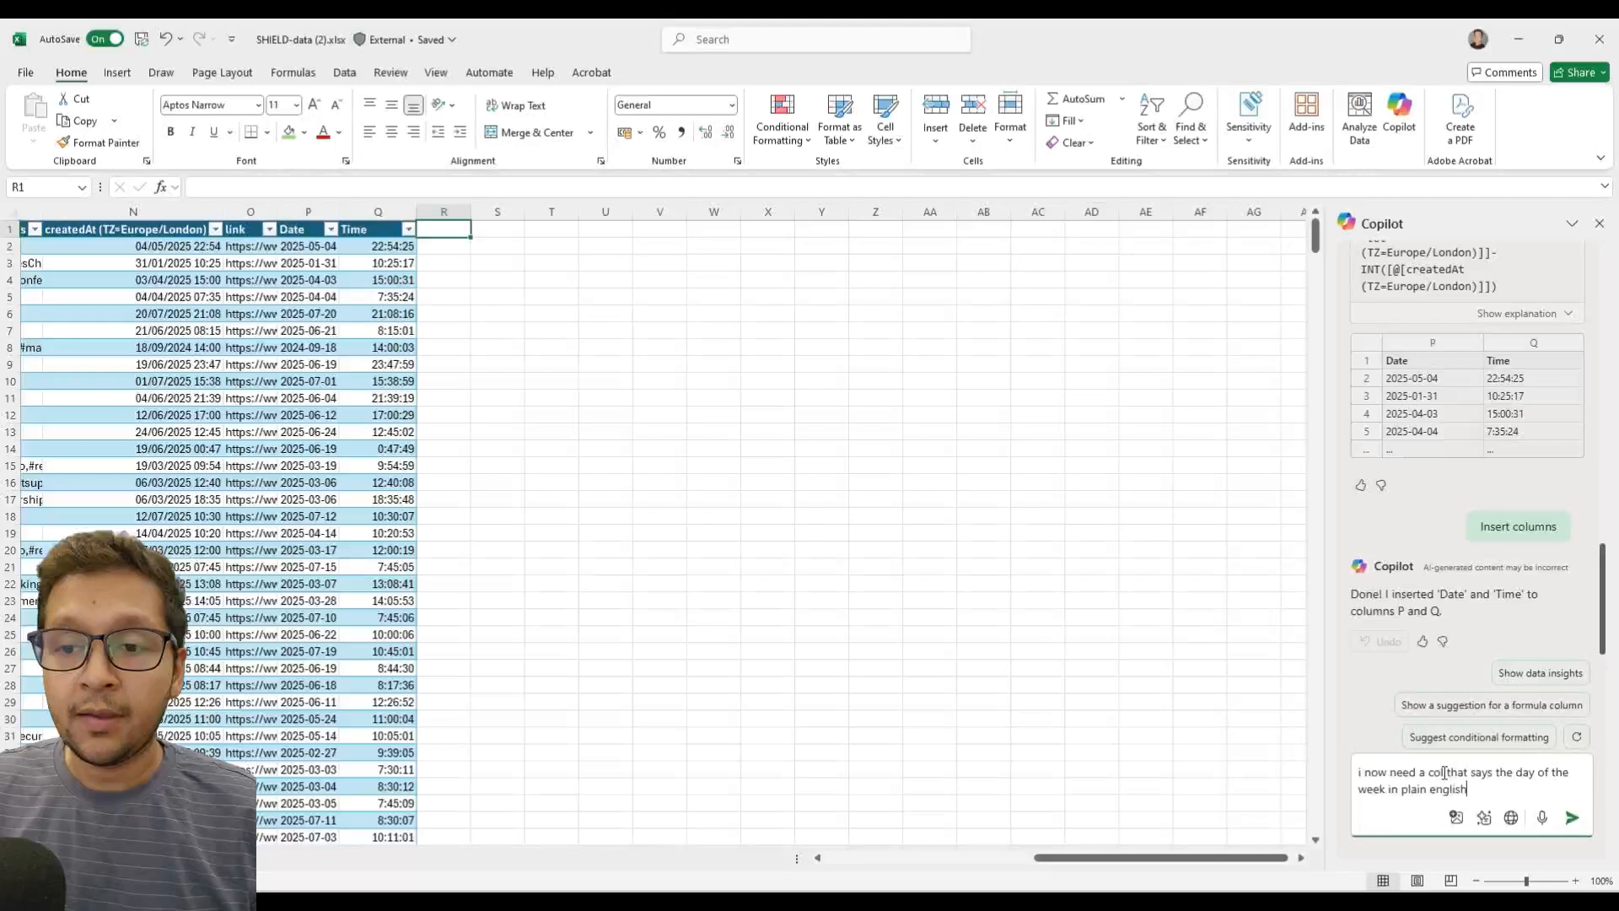
pyautogui.write(' base')
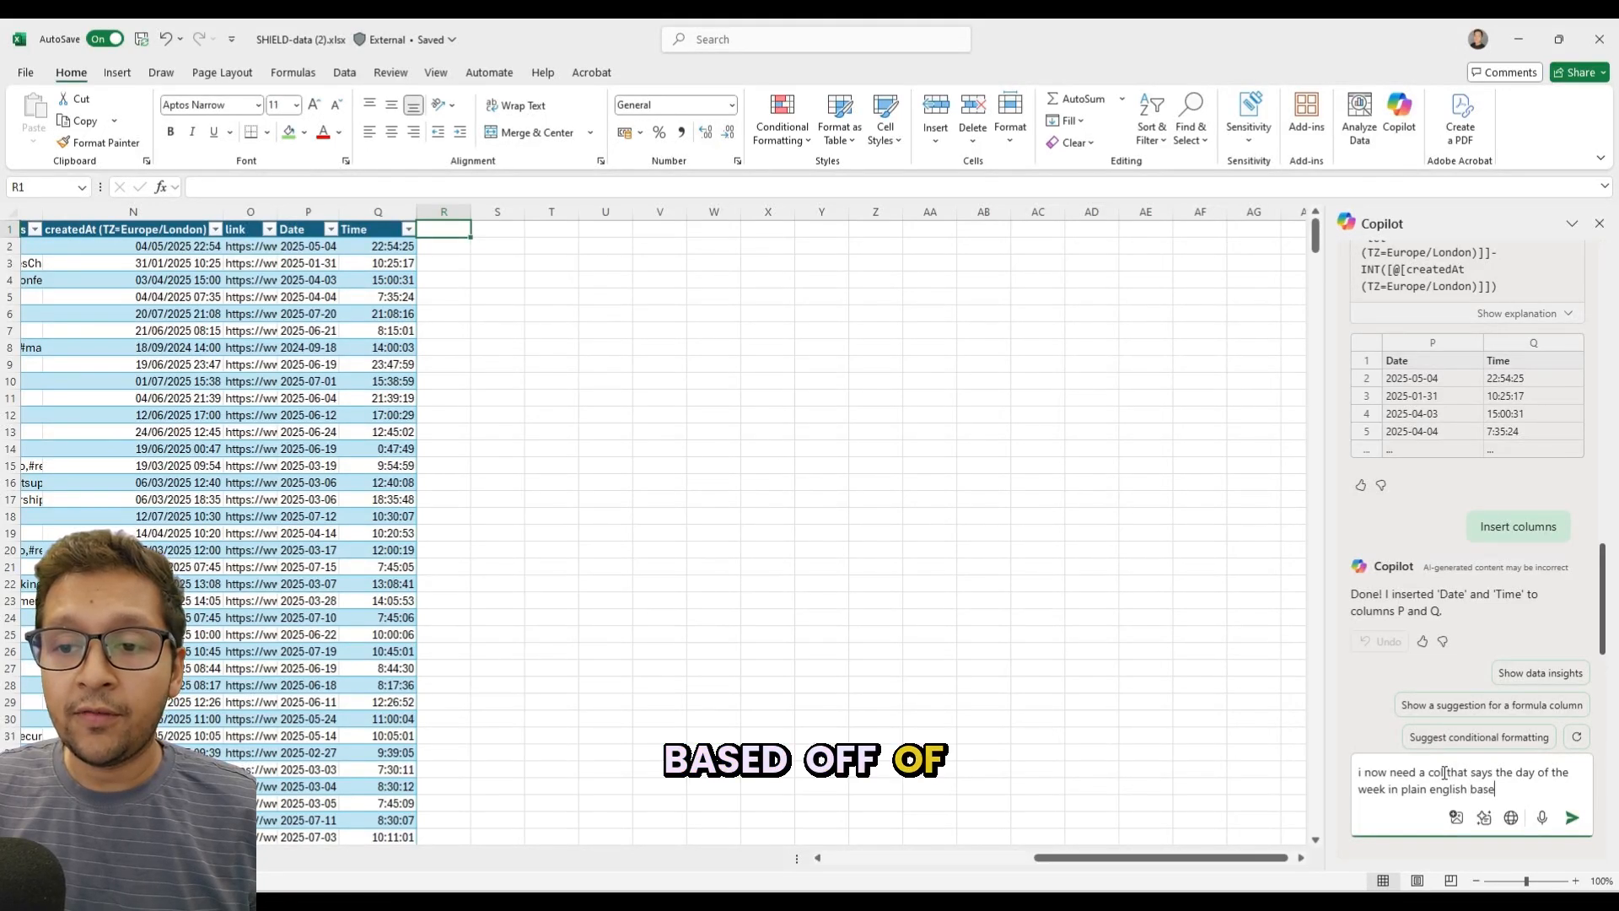
pyautogui.write('d off of')
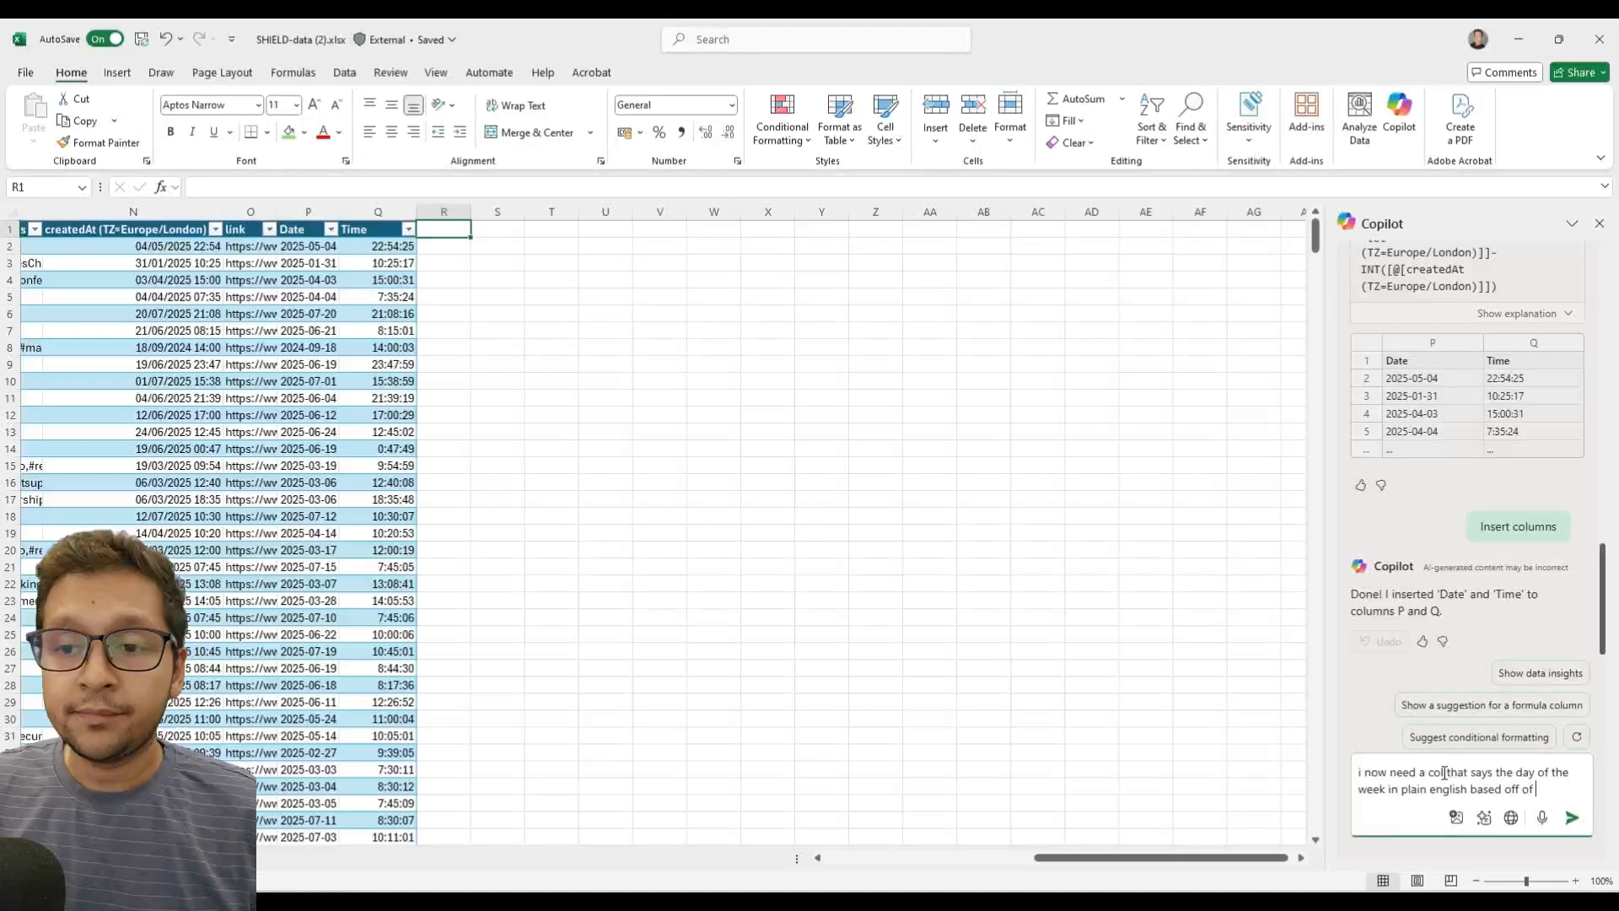
pyautogui.write(' the')
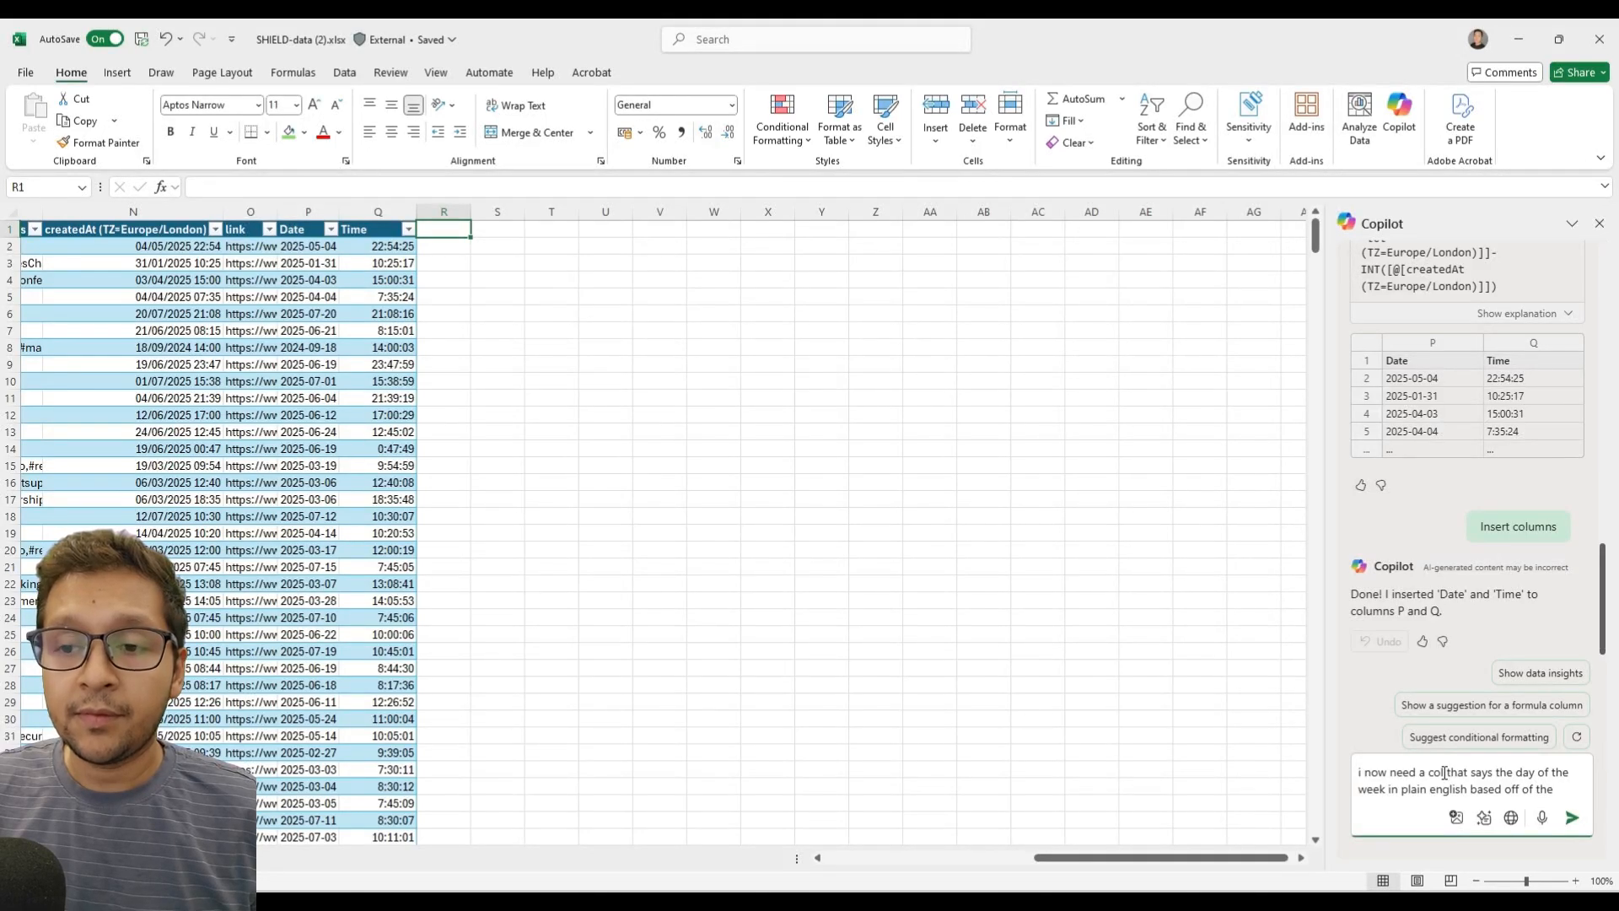
pyautogui.write(' date in c')
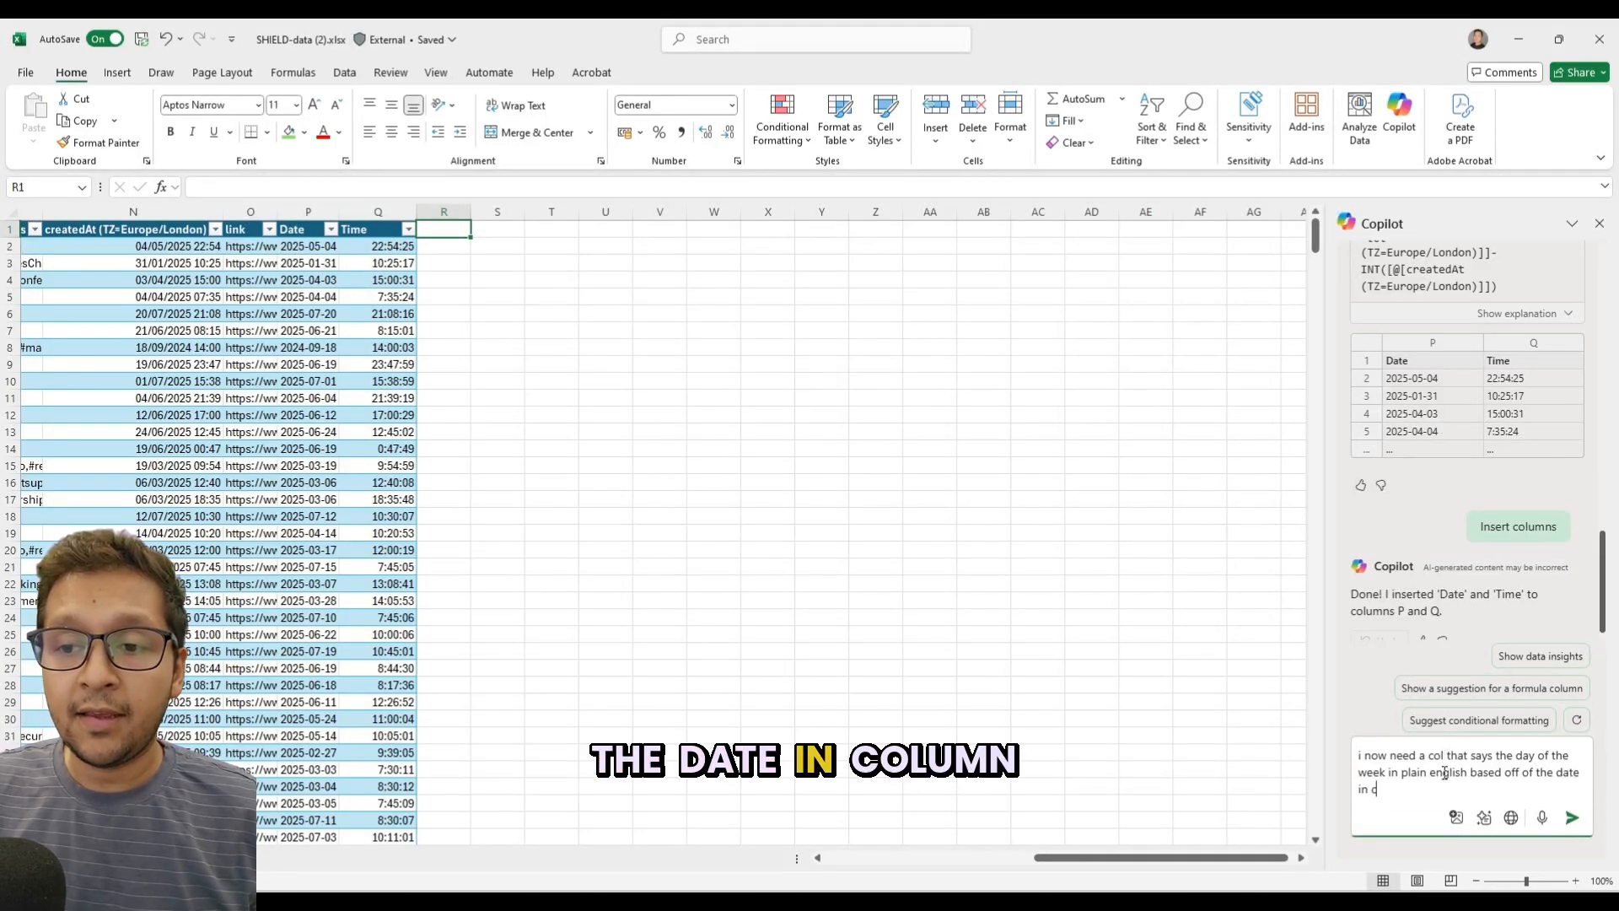
pyautogui.write('ol P')
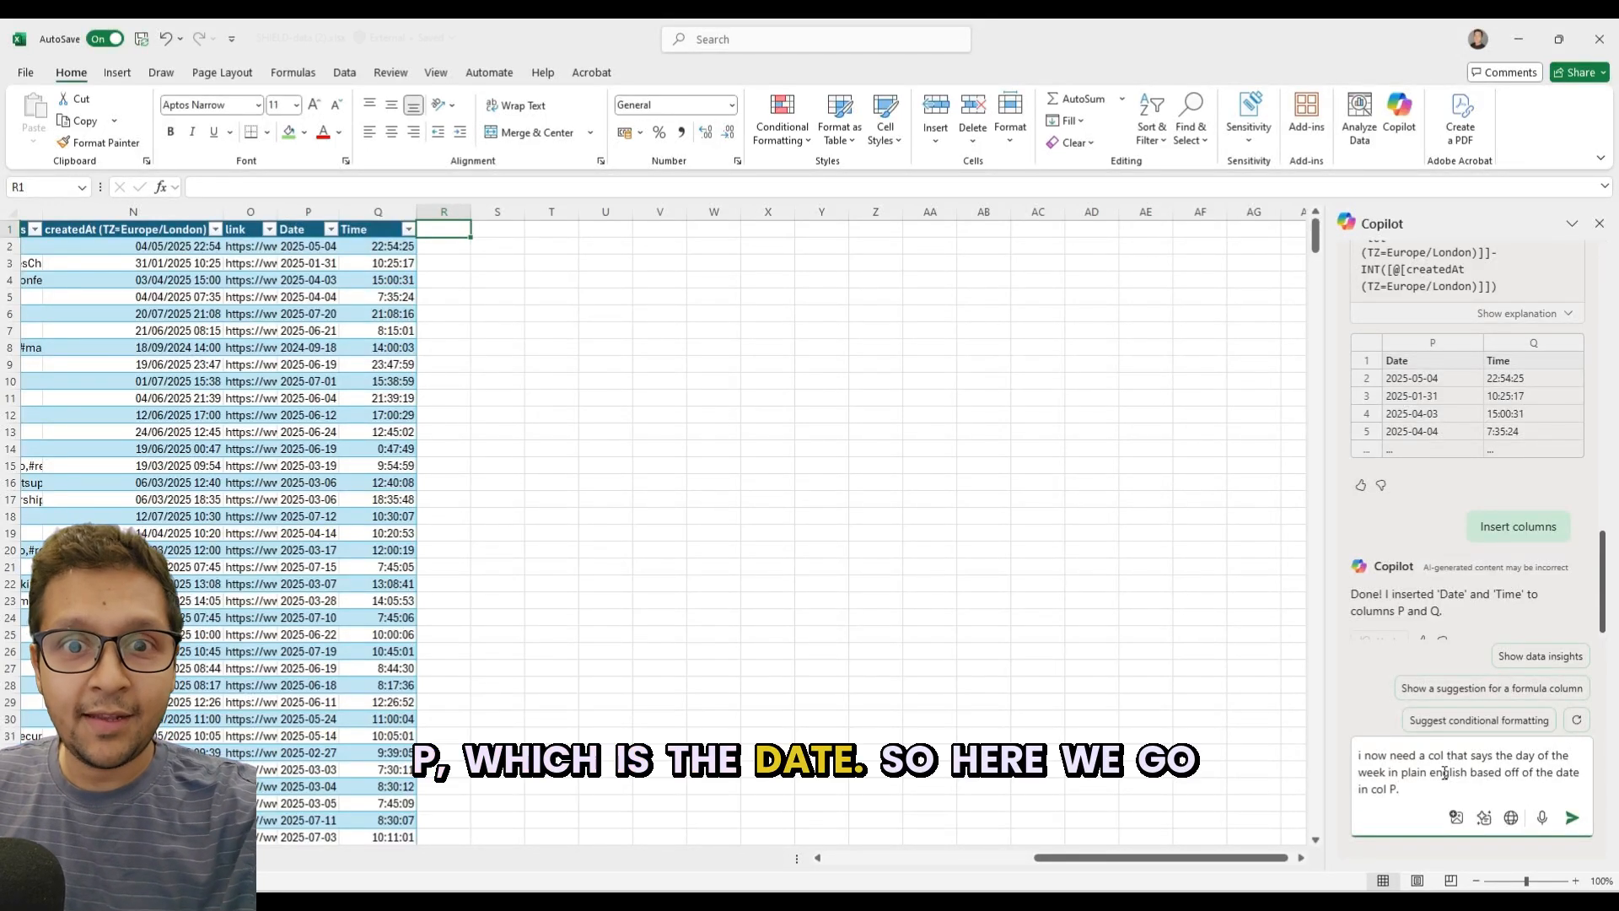
pyautogui.write('.')
pyautogui.press('Return')
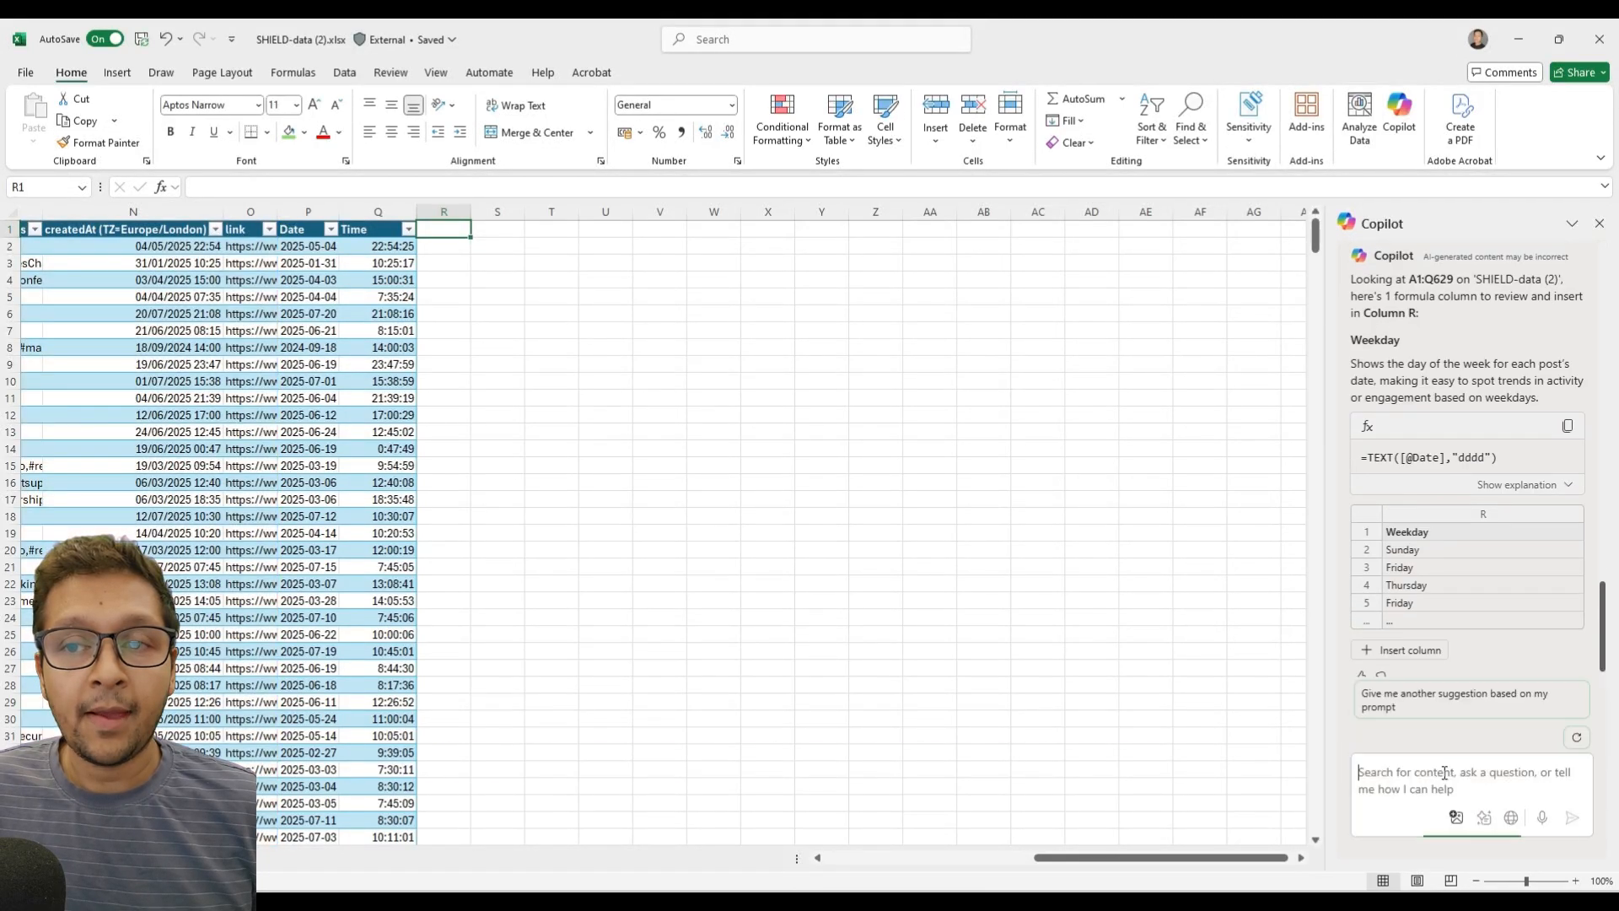
# Insert Copilot's suggested Weekday column as column R and check the formula in its first data row.
pyautogui.click(1402, 635)
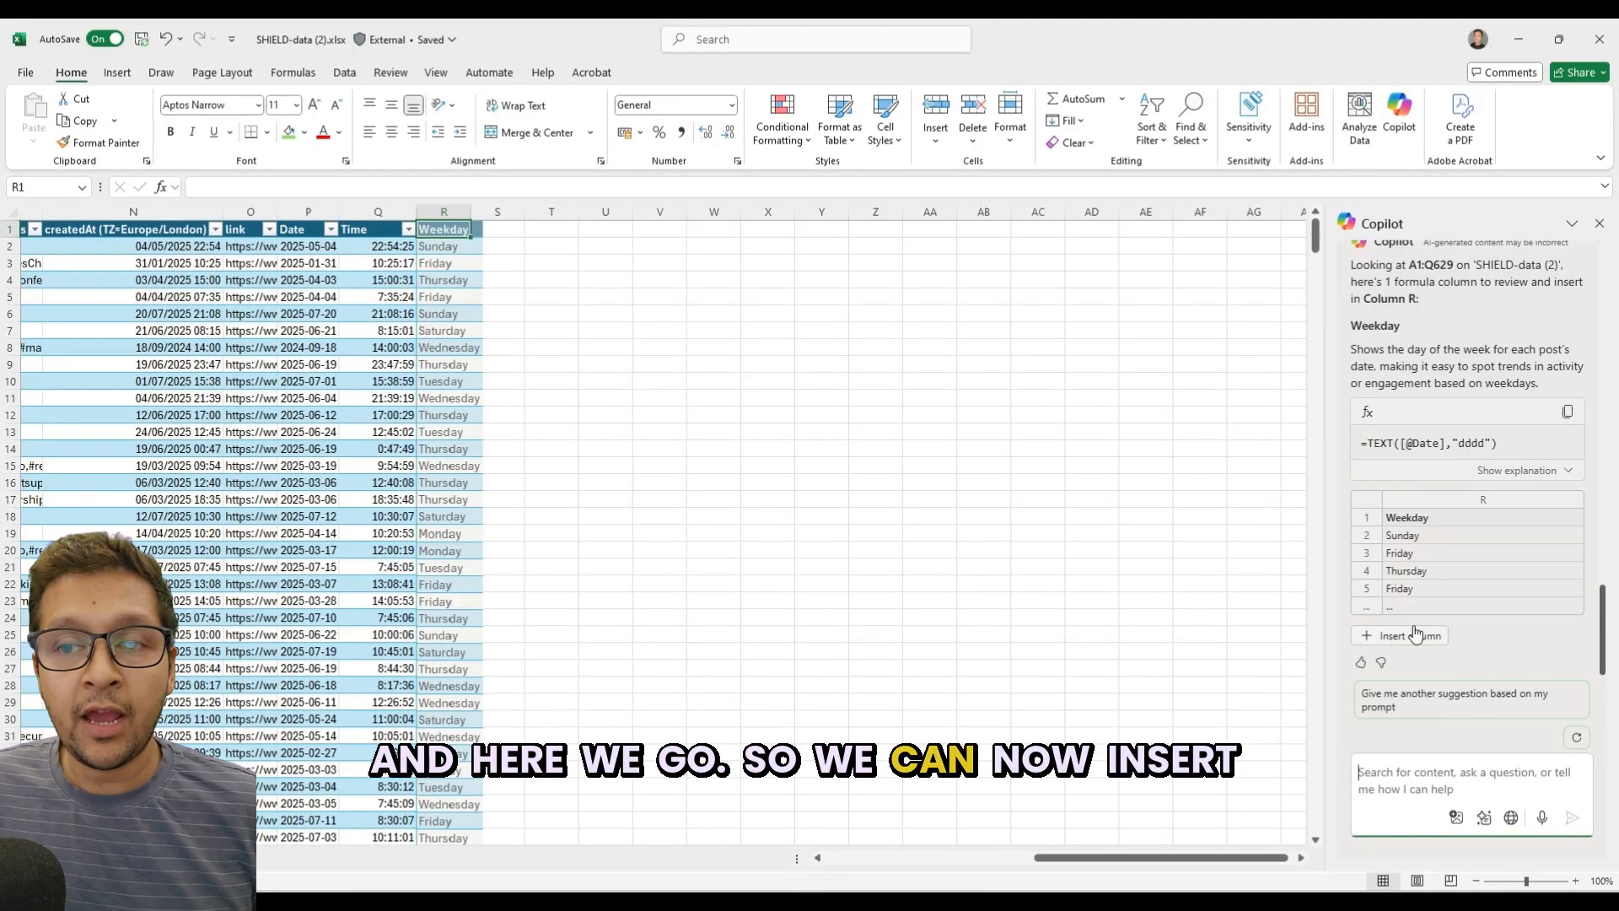
pyautogui.click(1415, 635)
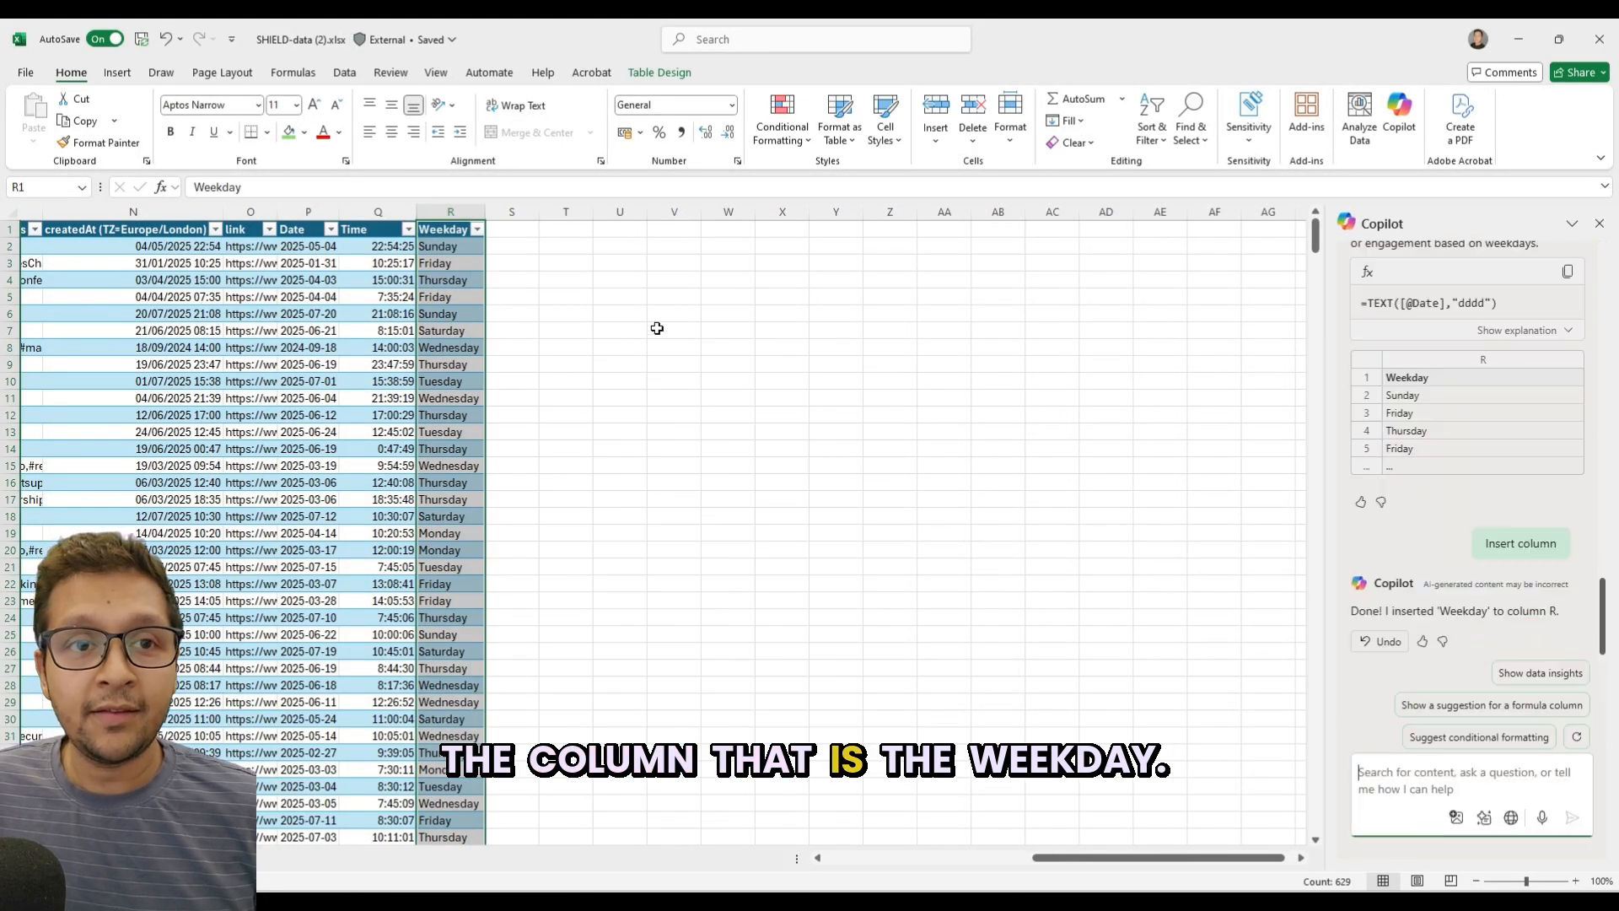
pyautogui.click(458, 261)
pyautogui.click(459, 245)
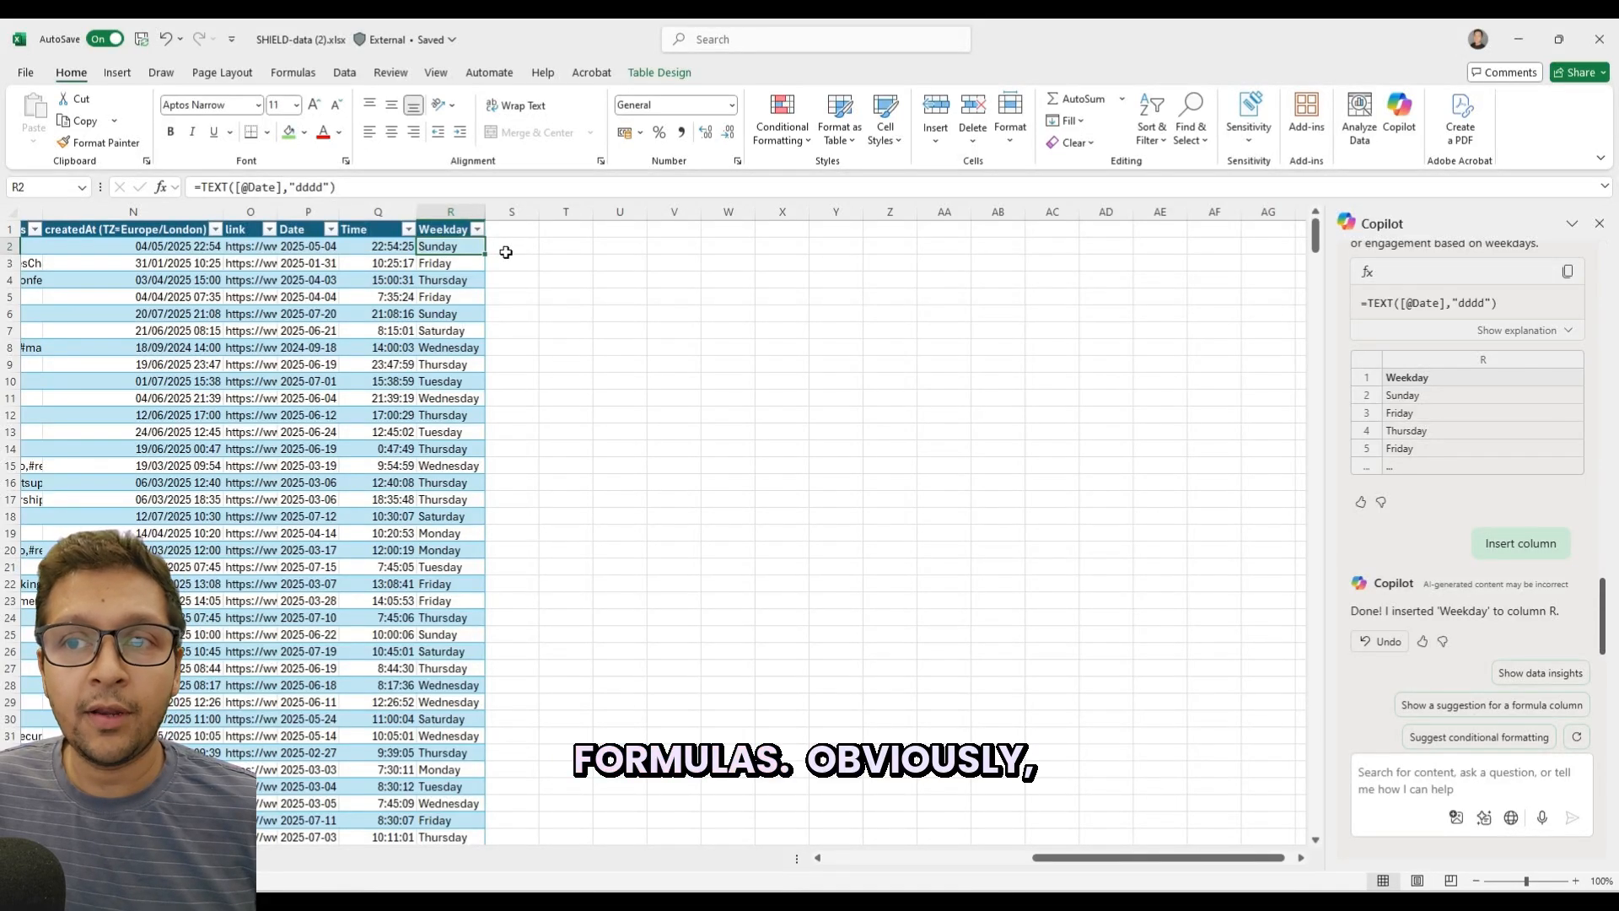
pyautogui.click(506, 253)
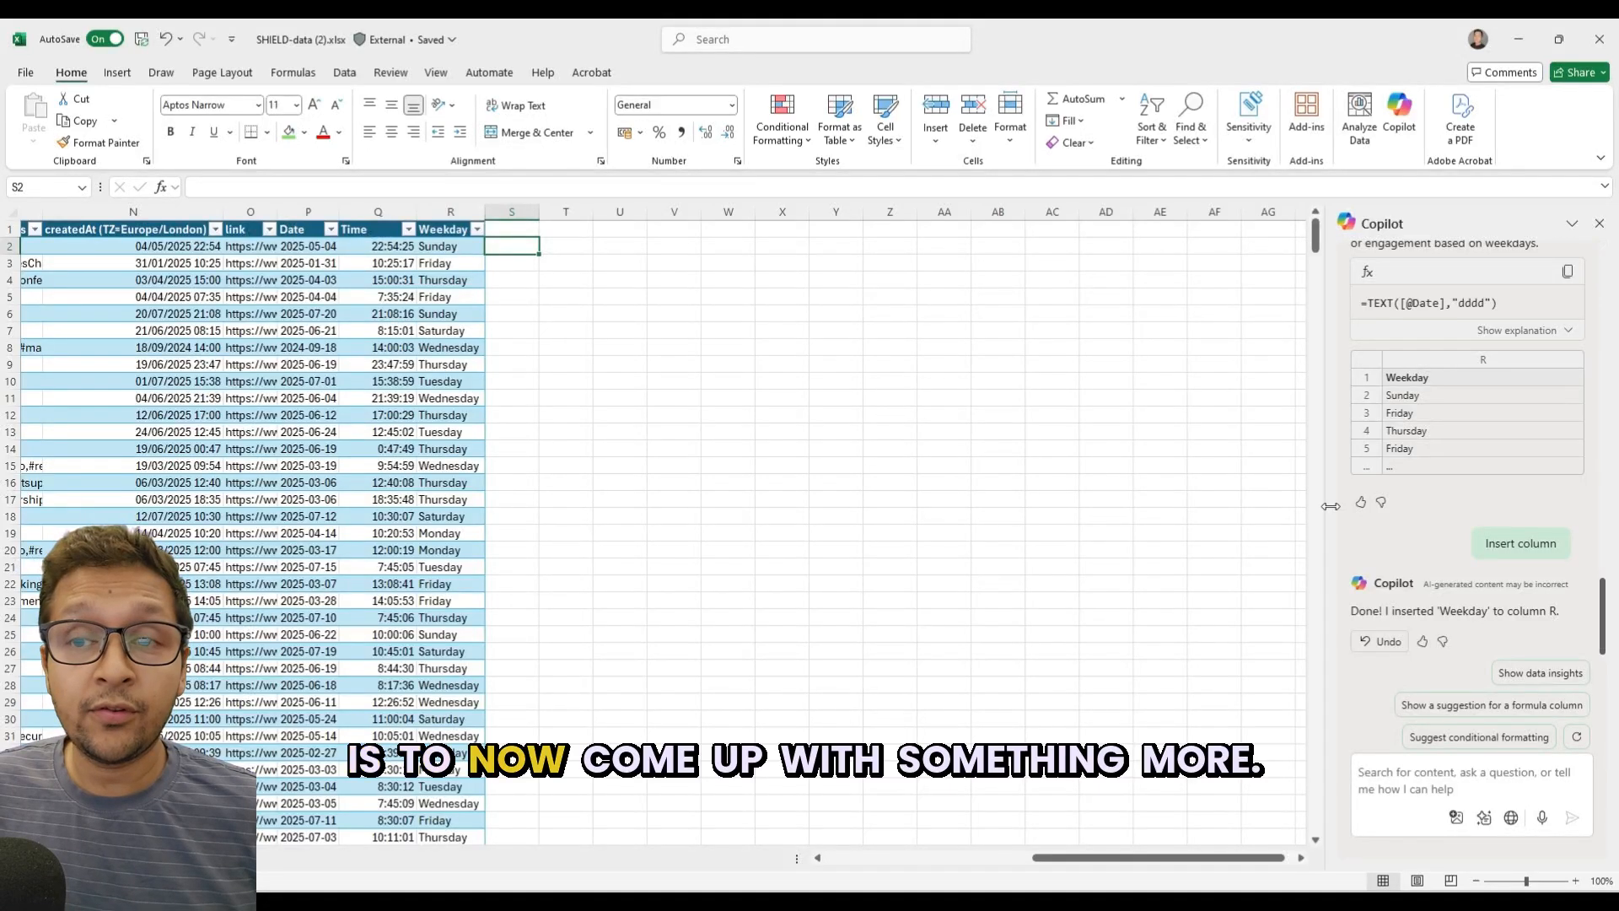
# Begin a new Copilot prompt with "i now need a col, that has the time category for each row".
pyautogui.click(1428, 770)
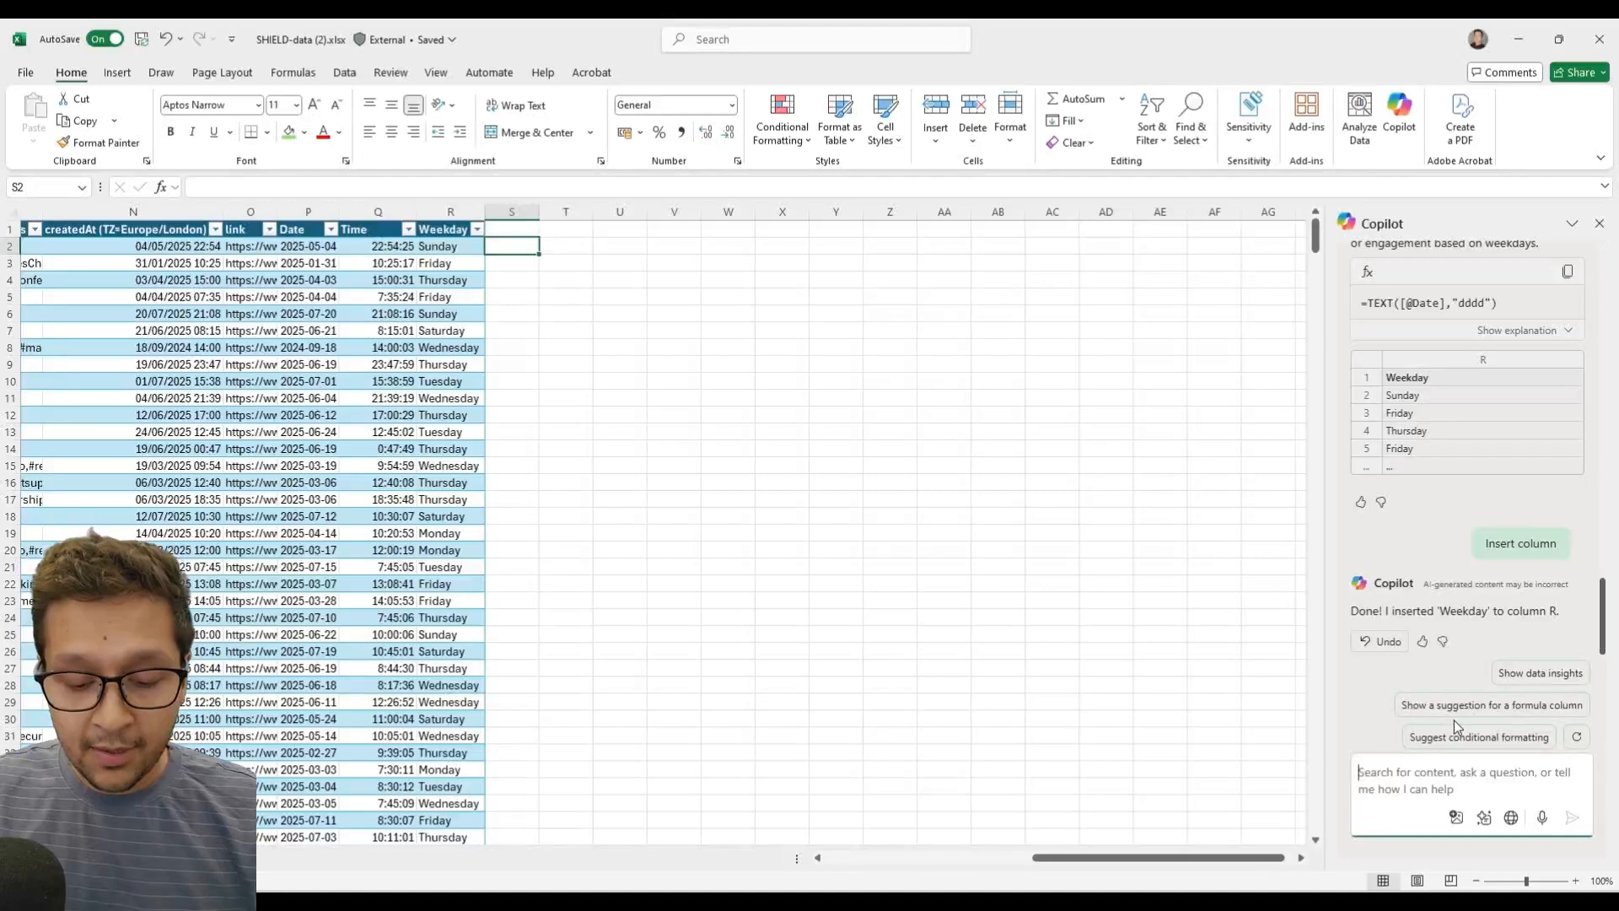
pyautogui.write('take')
pyautogui.press('BackSpace')
pyautogui.press('BackSpace')
pyautogui.press('BackSpace')
pyautogui.press('BackSpace')
pyautogui.press('BackSpace')
pyautogui.write('i now ')
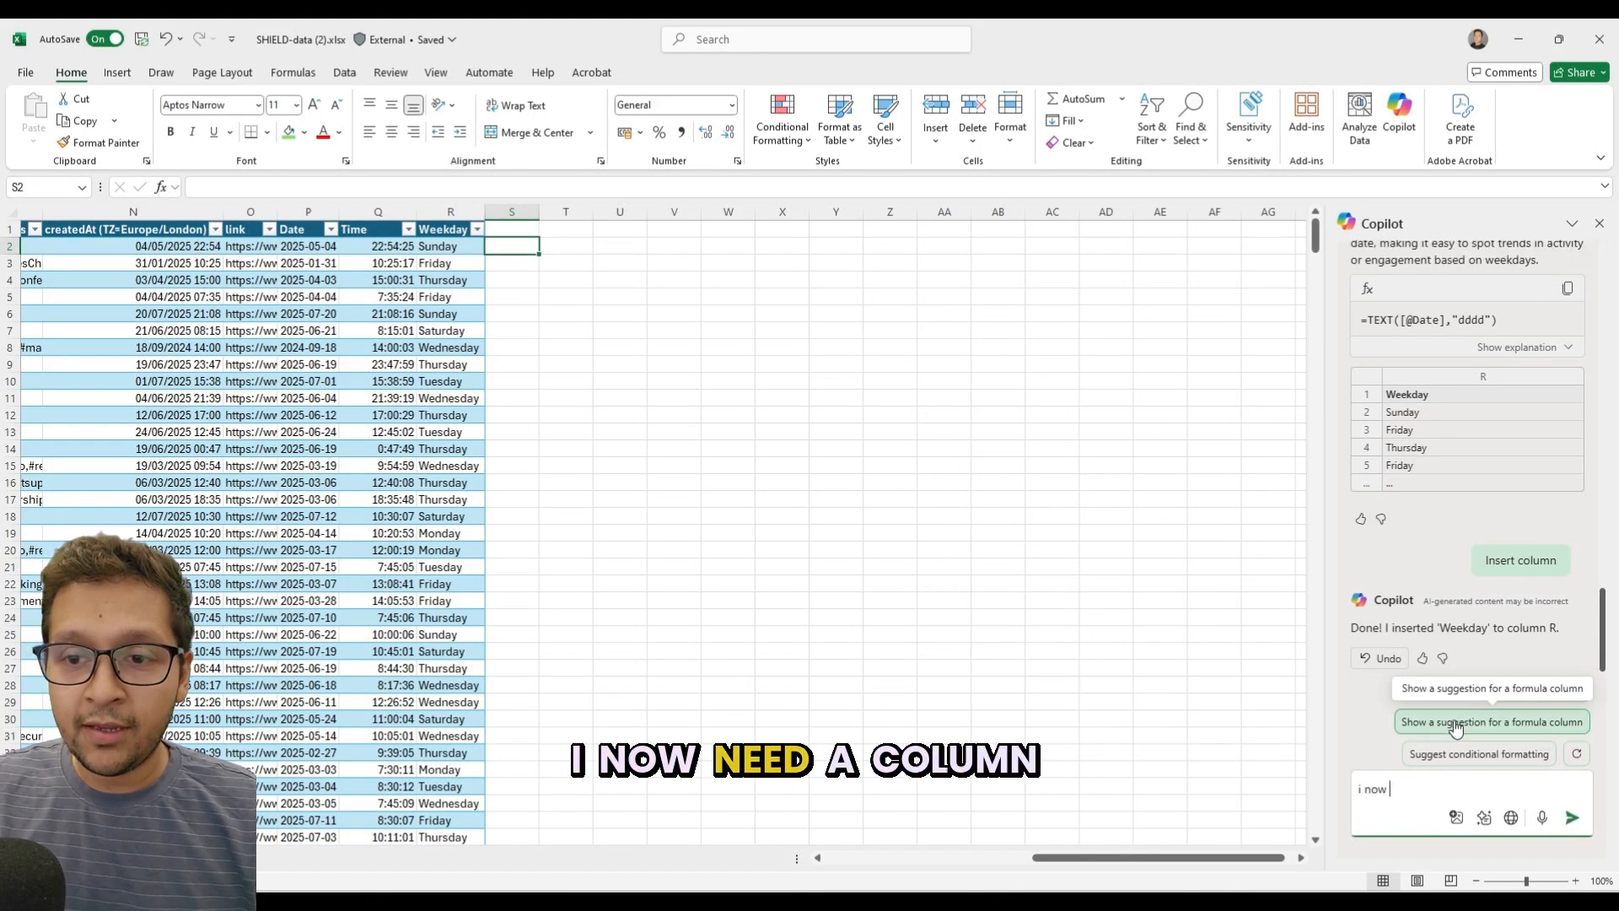
pyautogui.write('need a col, that has the time ')
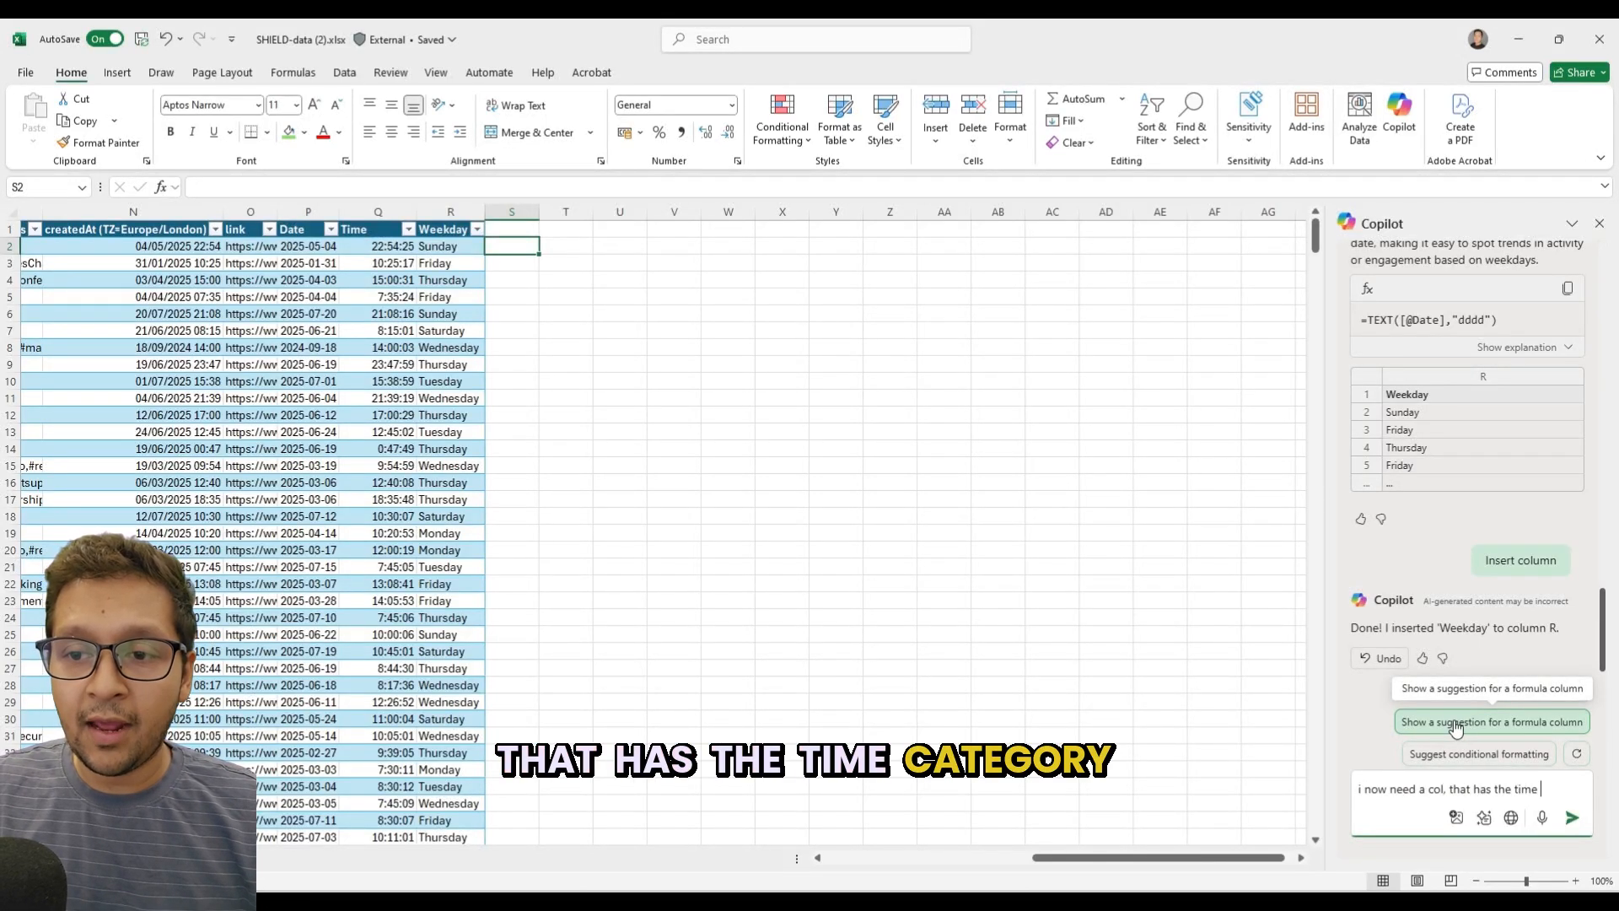
pyautogui.write('category for')
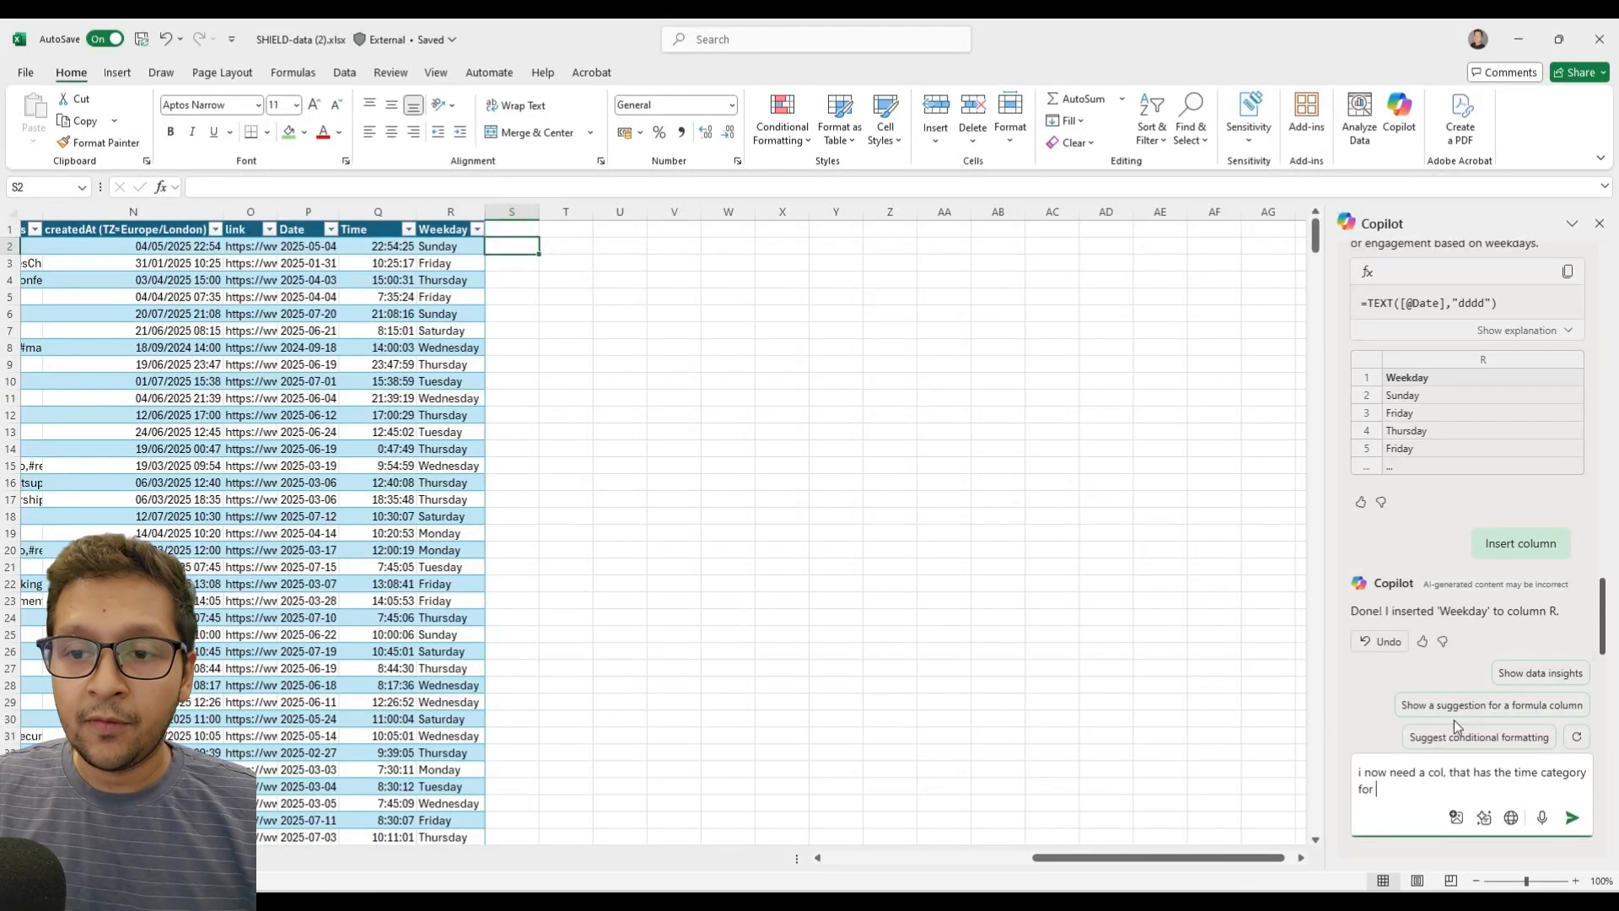
pyautogui.write(' each row.')
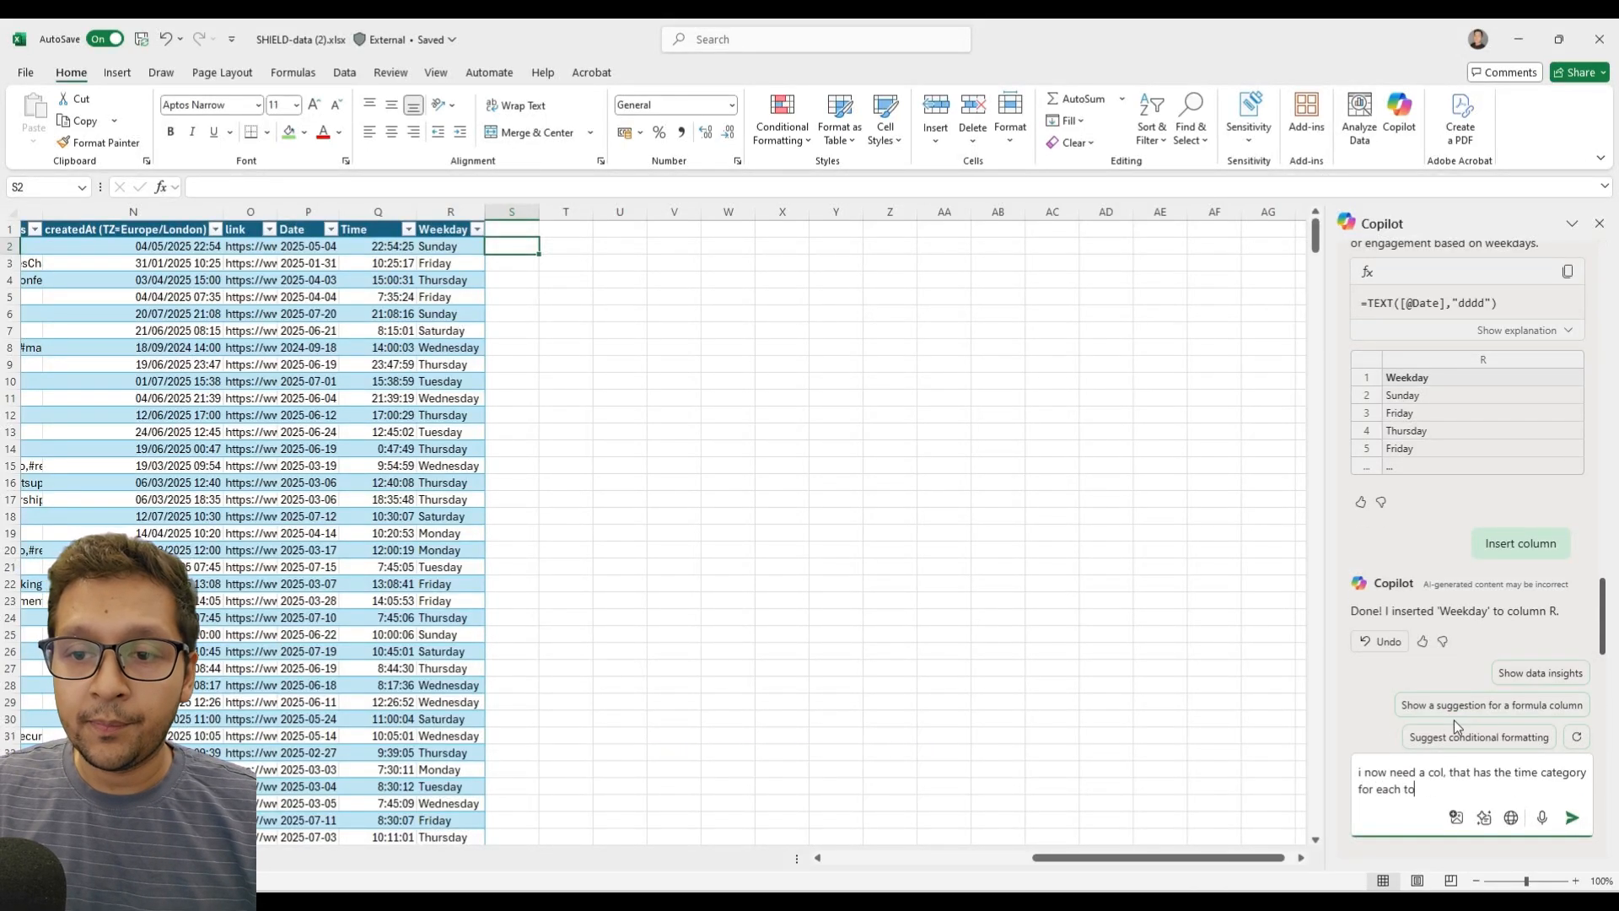
pyautogui.write(' t')
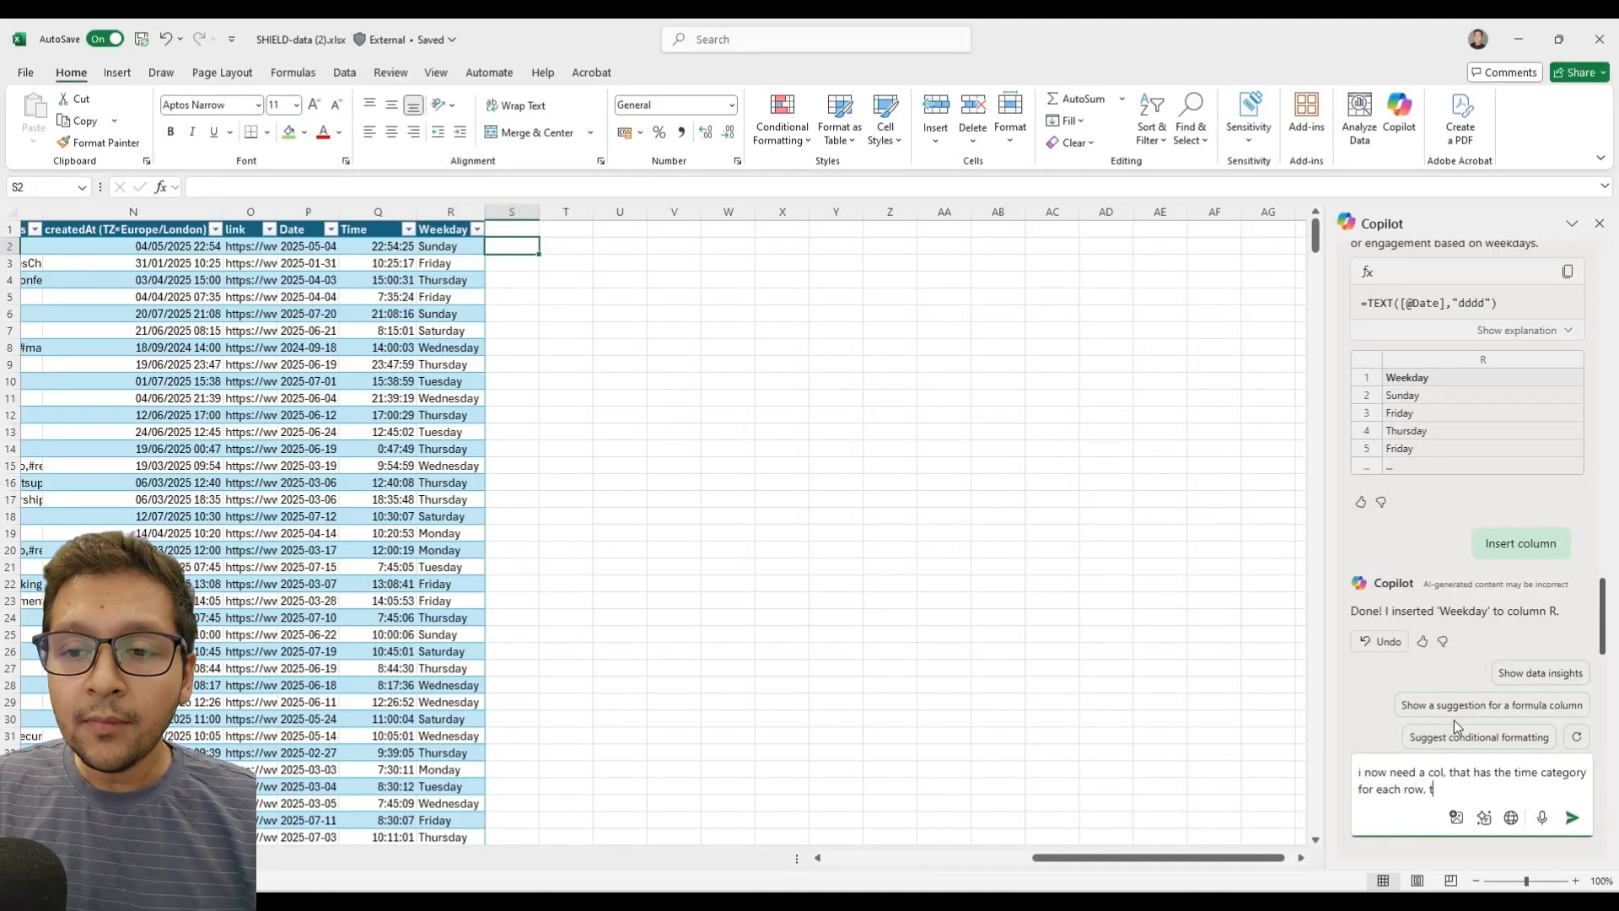
pyautogui.write('his will based on the eblow')
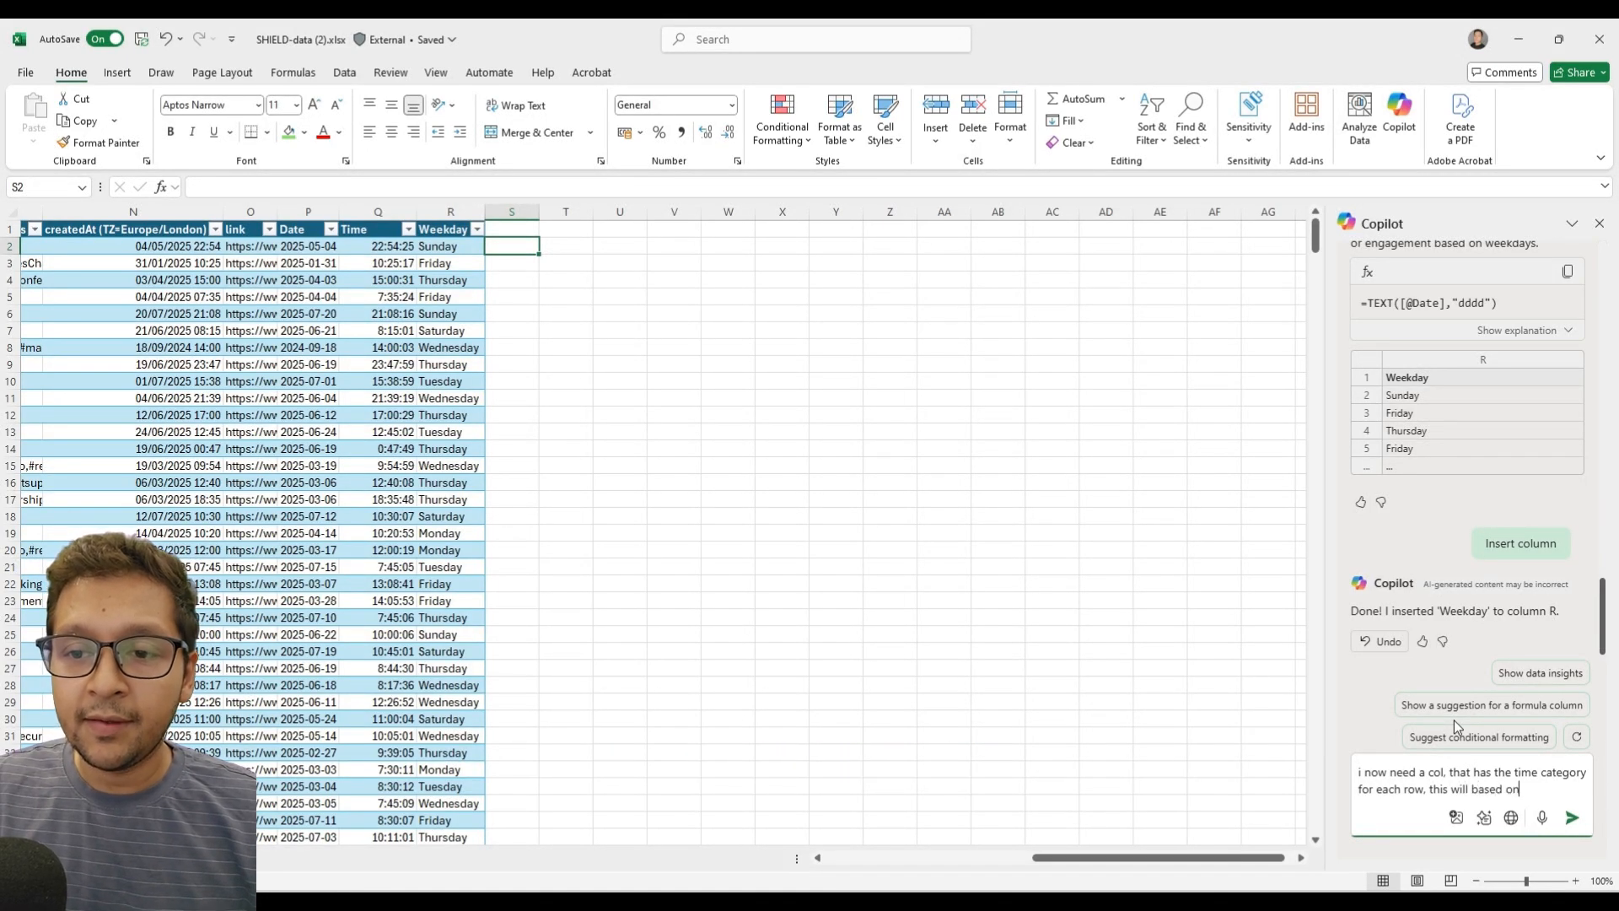
# Continue the prompt with "this will based on the below rules." and start a numbered list at 1 after a blank line.
pyautogui.press('BackSpace')
pyautogui.press('BackSpace')
pyautogui.press('BackSpace')
pyautogui.press('BackSpace')
pyautogui.press('BackSpace')
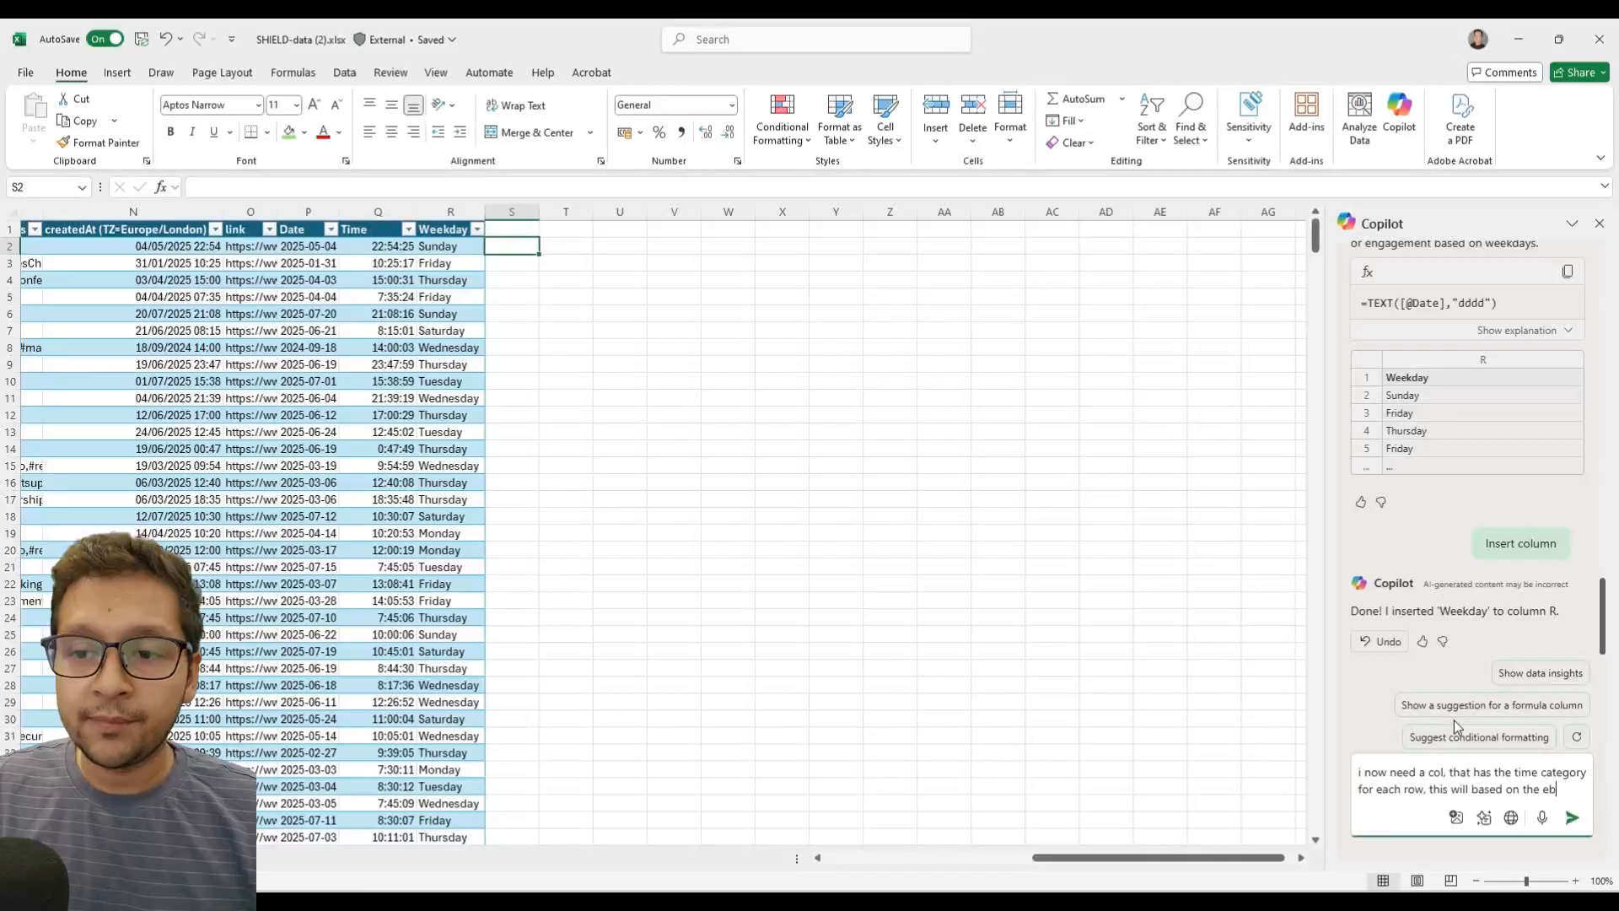
pyautogui.write('below rules.')
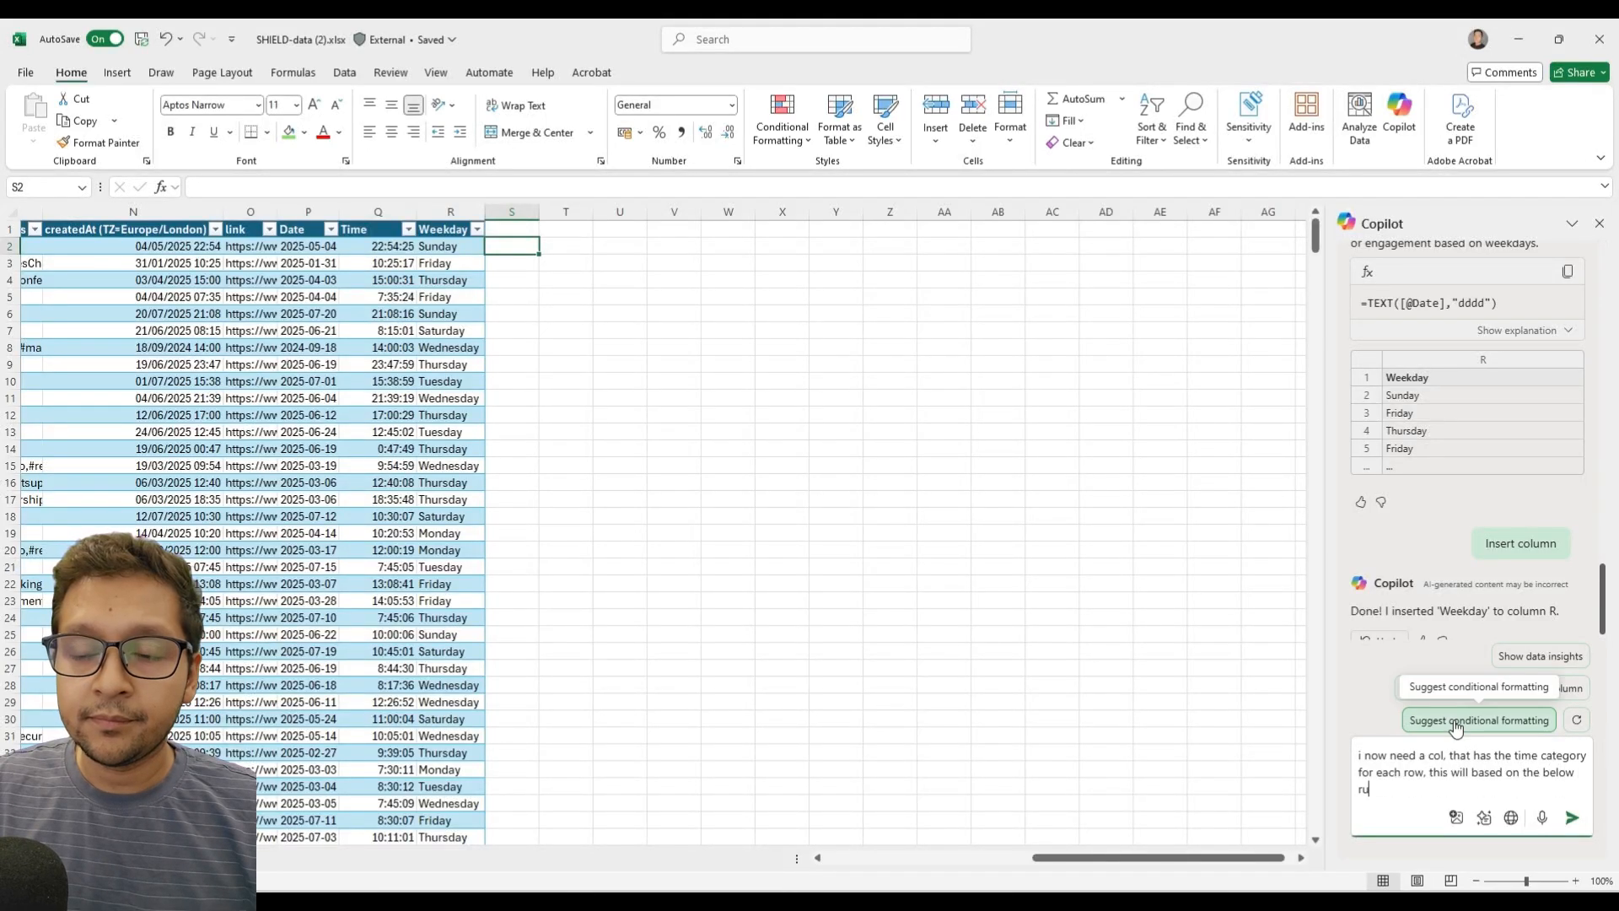
pyautogui.hotkey('shift', 'Return')
pyautogui.hotkey('shift', 'Return')
pyautogui.write('1')
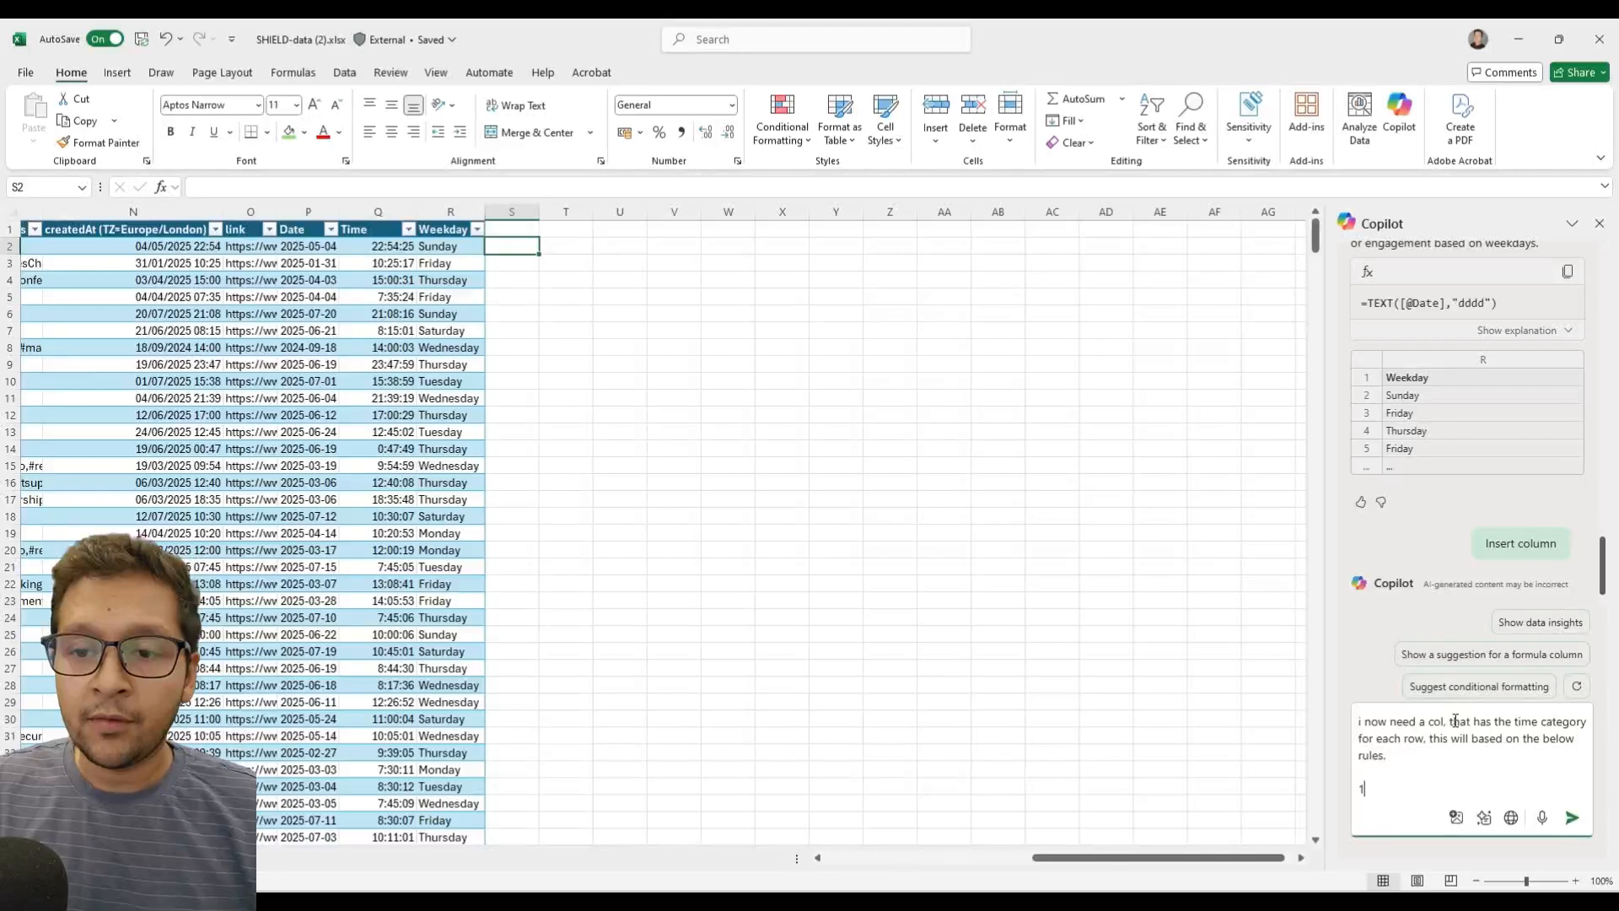
pyautogui.write('. n')
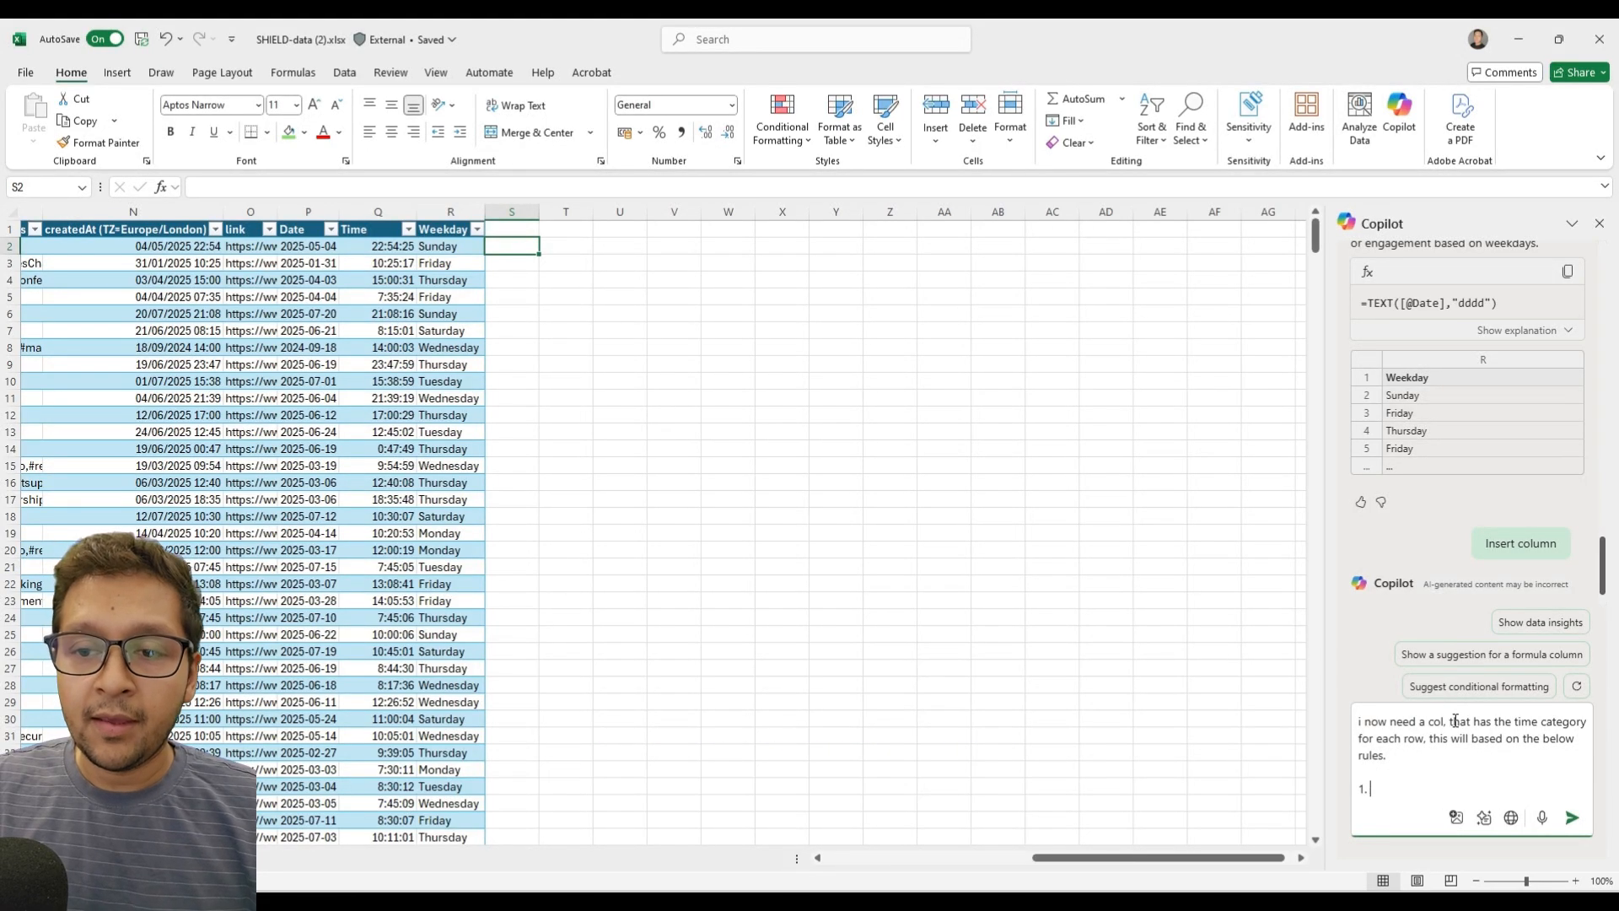
# Insert "the time is located in col Q" into the prompt right after "for each row".
pyautogui.press('Up')
pyautogui.press('Up')
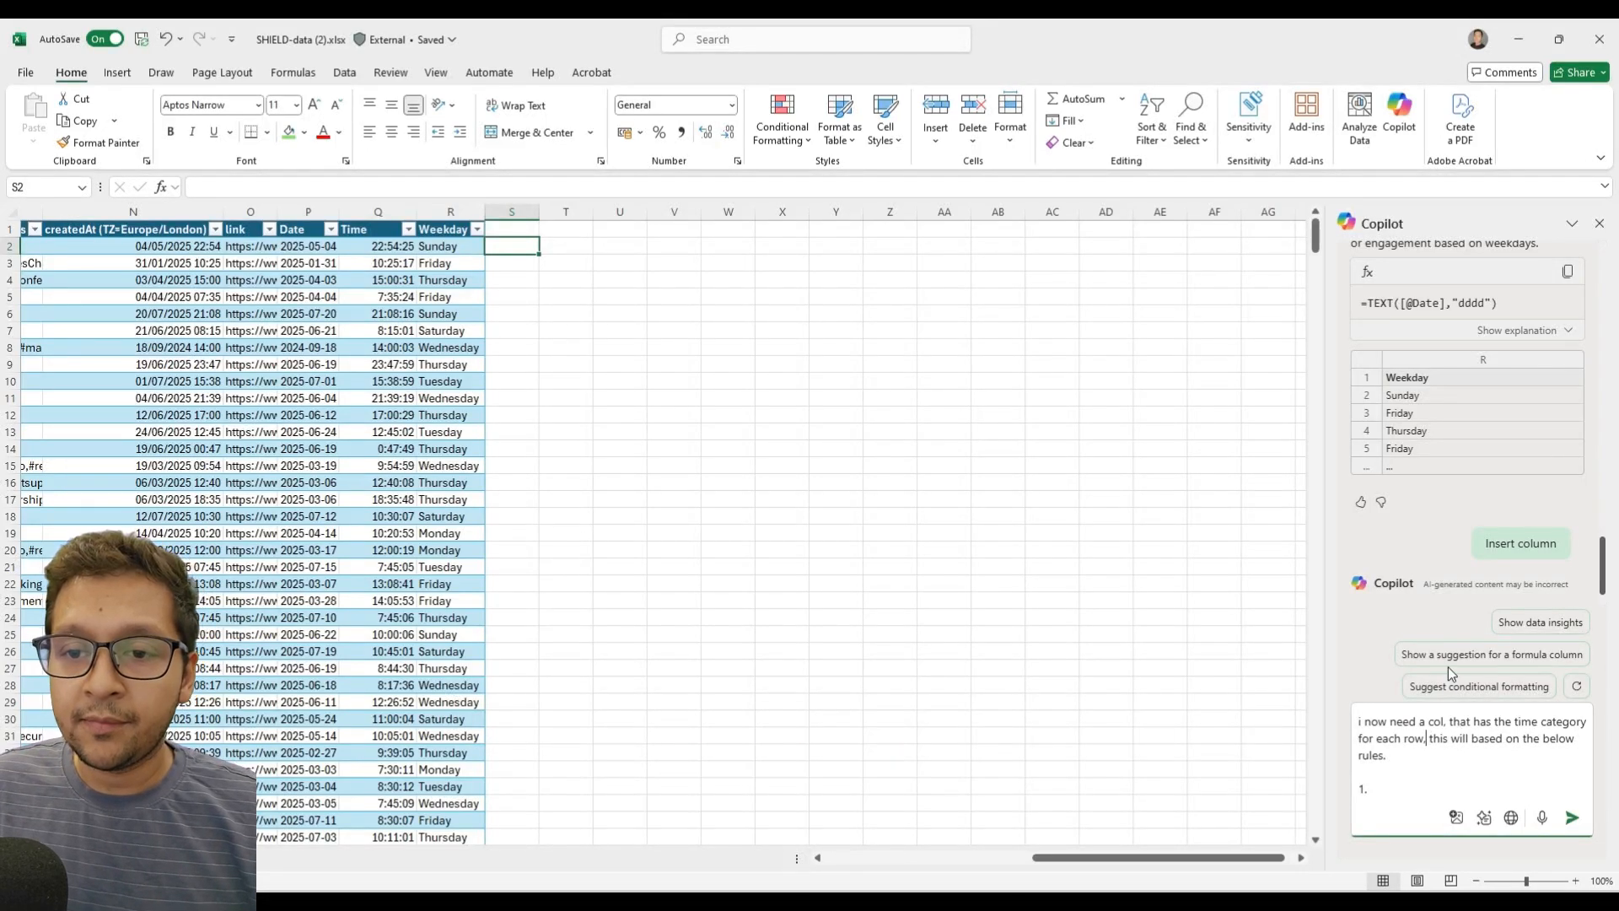
pyautogui.press('BackSpace')
pyautogui.write(', the time')
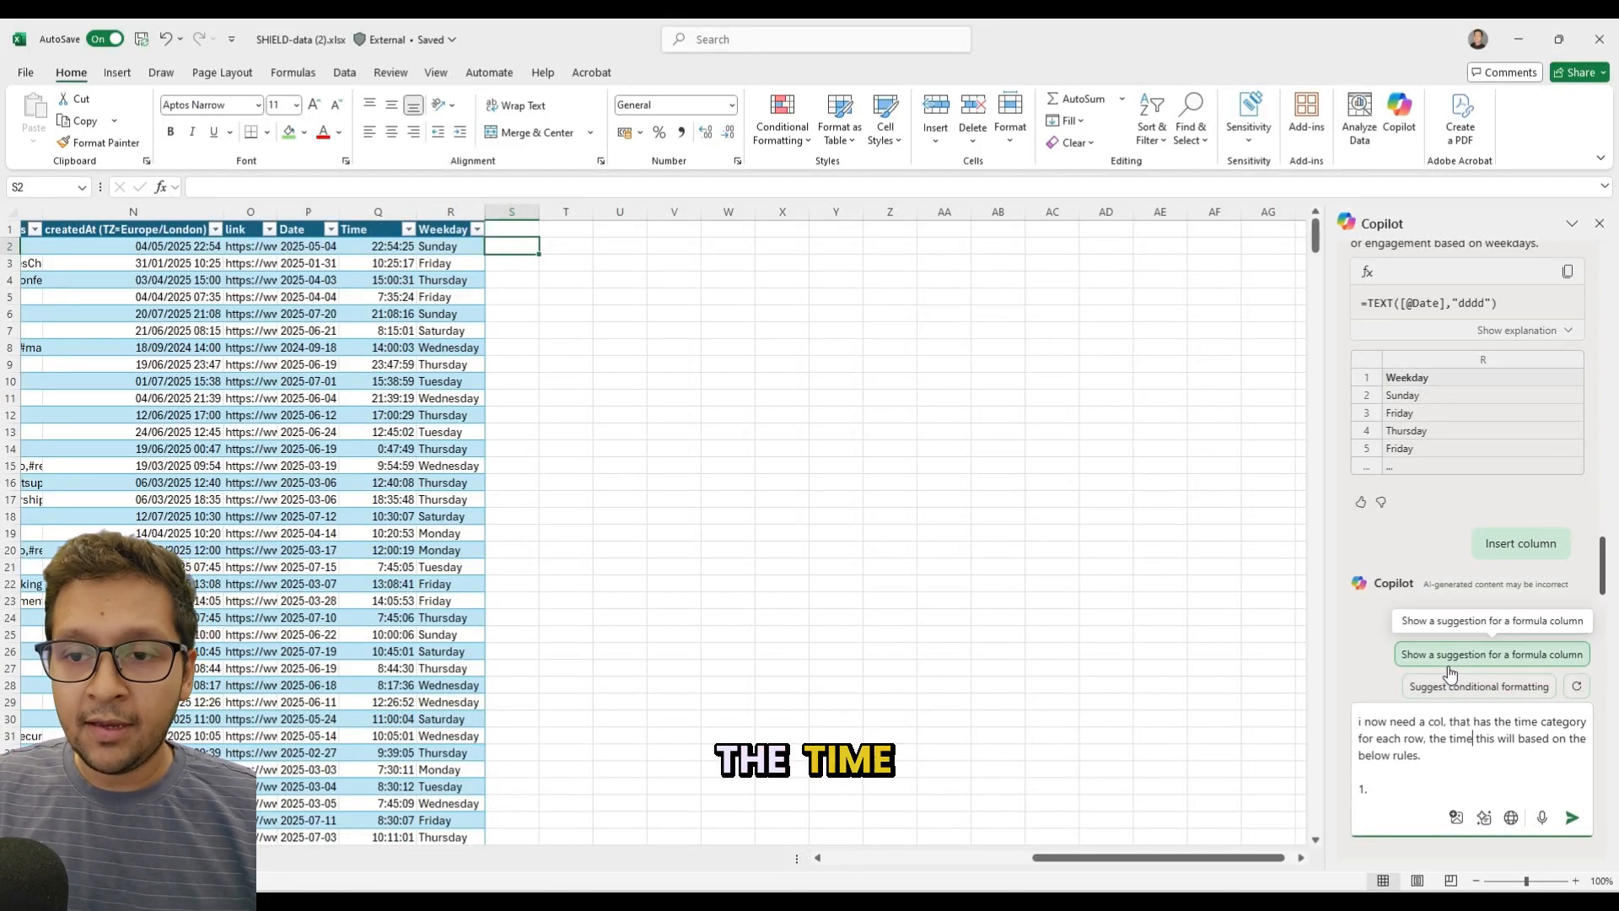
pyautogui.write(' is located in col')
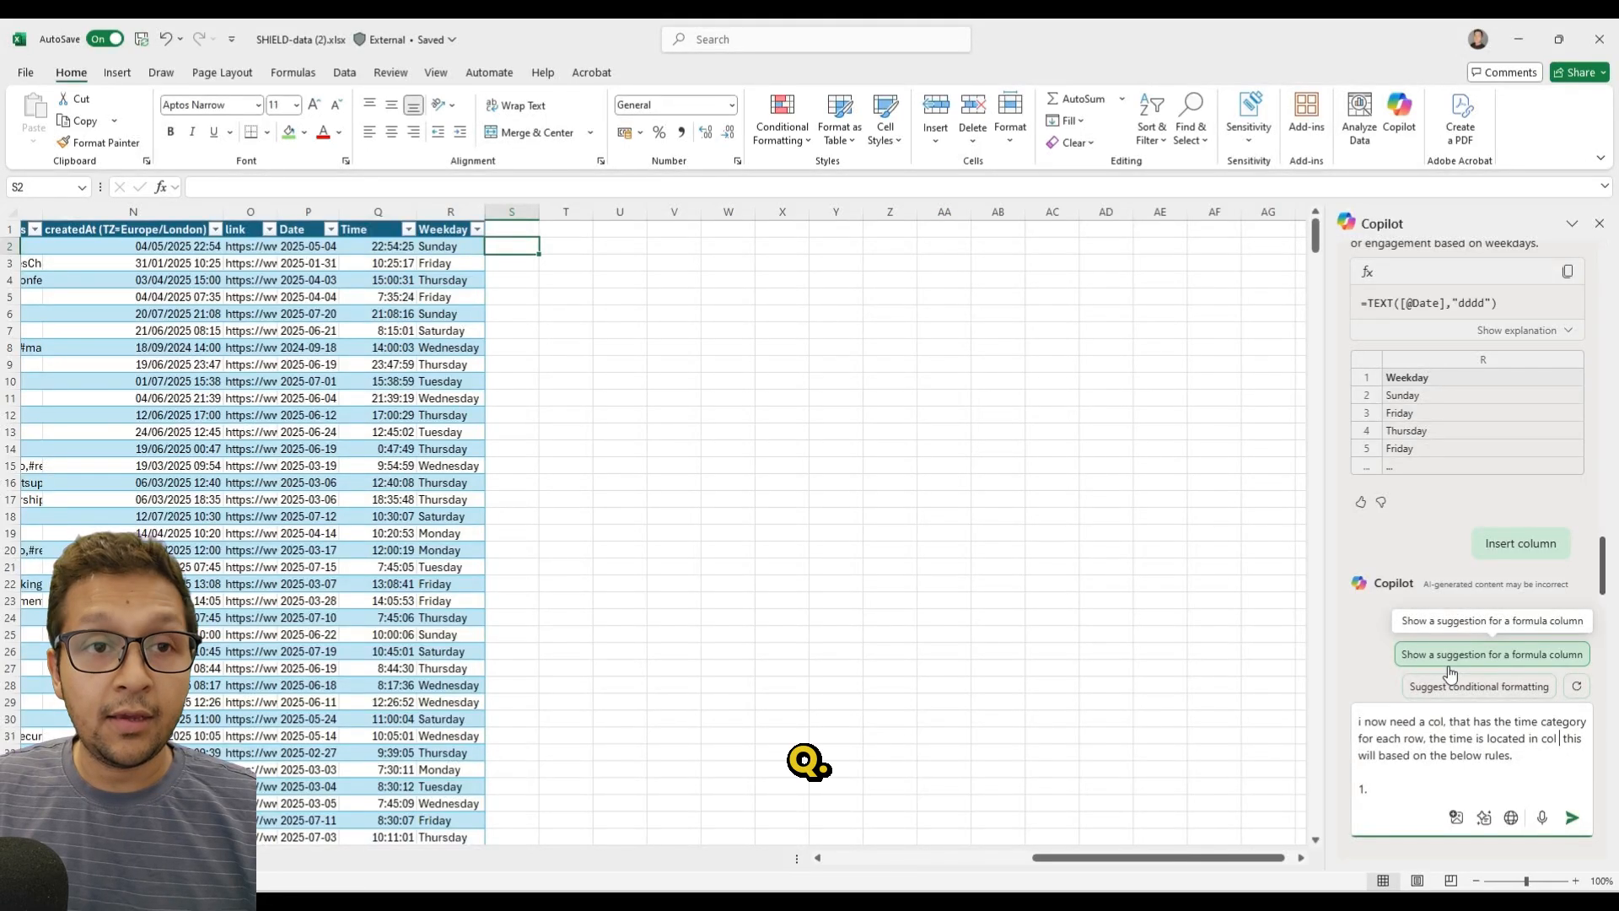
pyautogui.write(' A')
pyautogui.press('BackSpace')
pyautogui.write('Q')
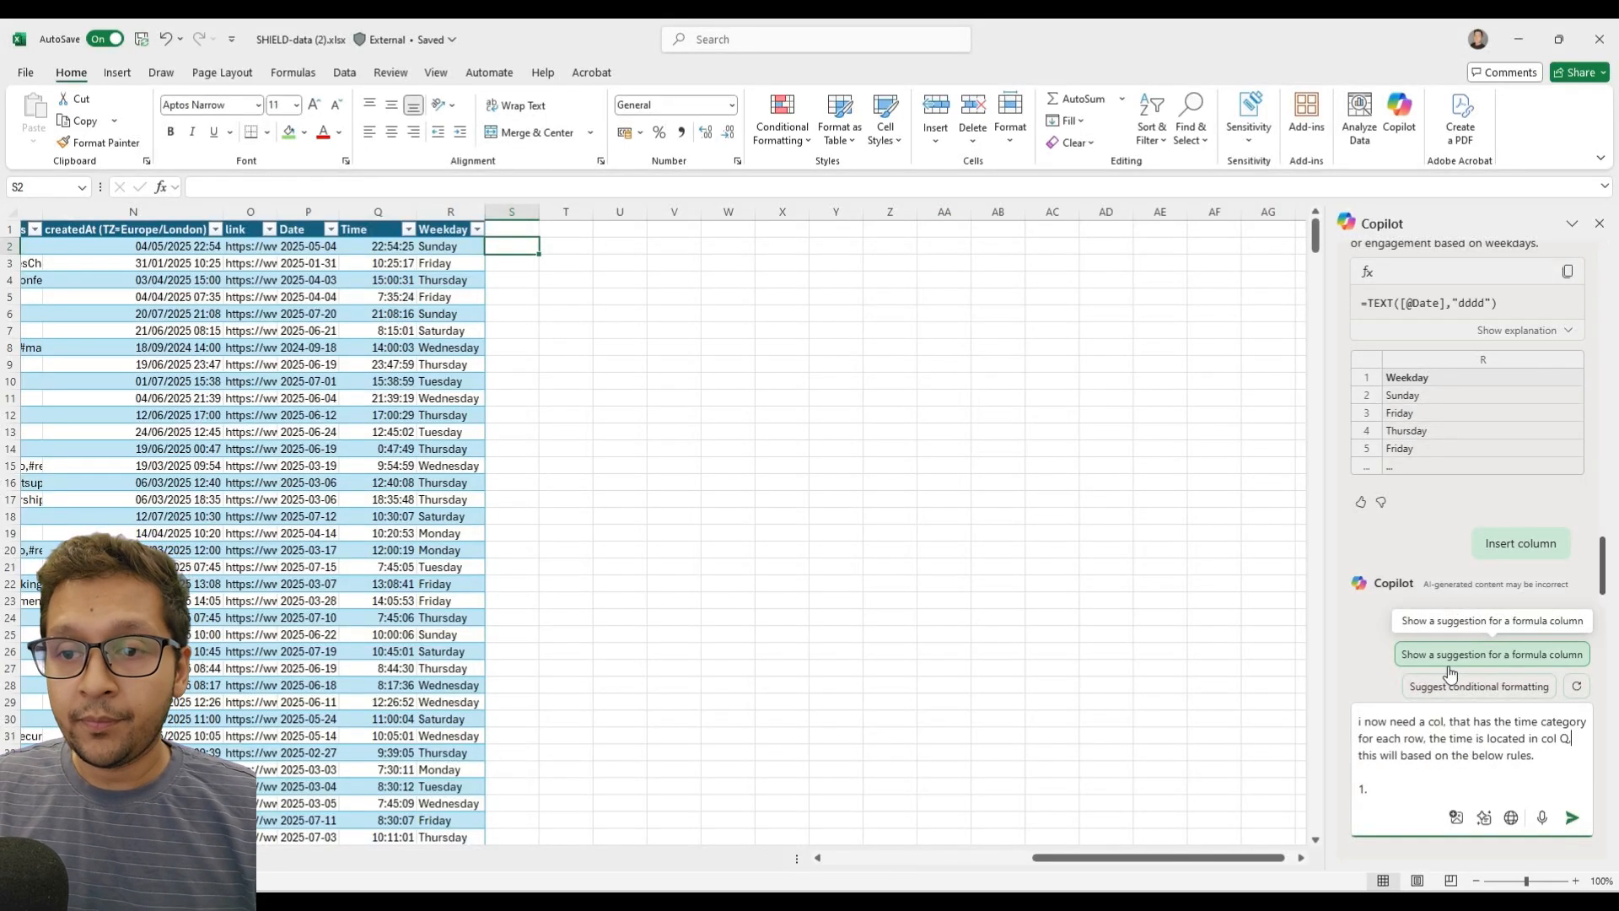
pyautogui.write(', an')
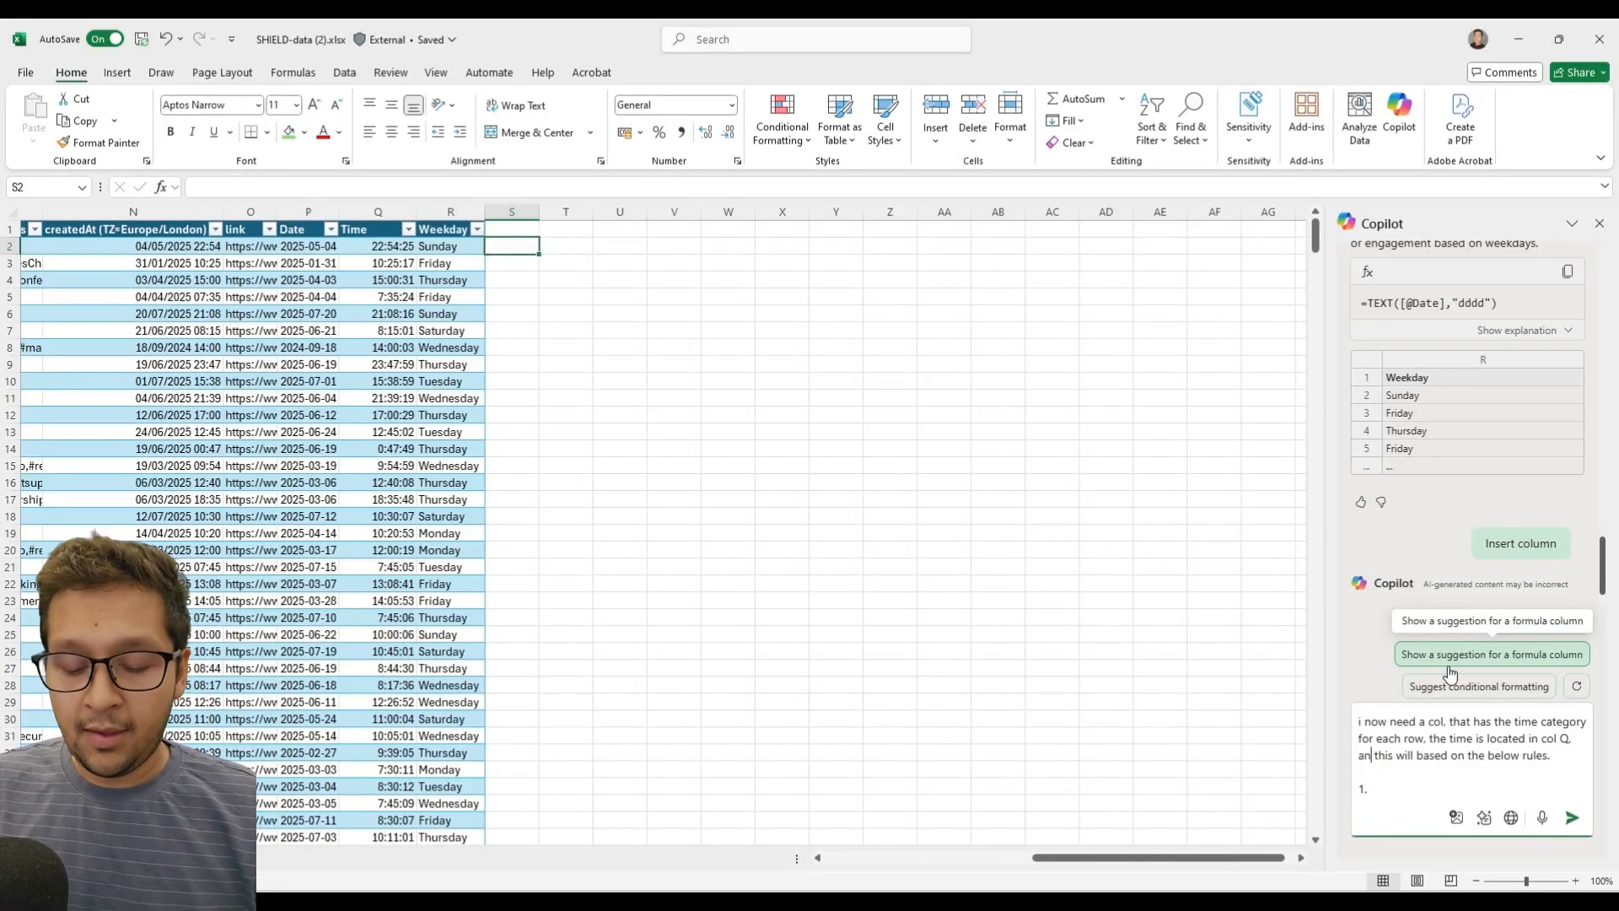
pyautogui.write('d the new ')
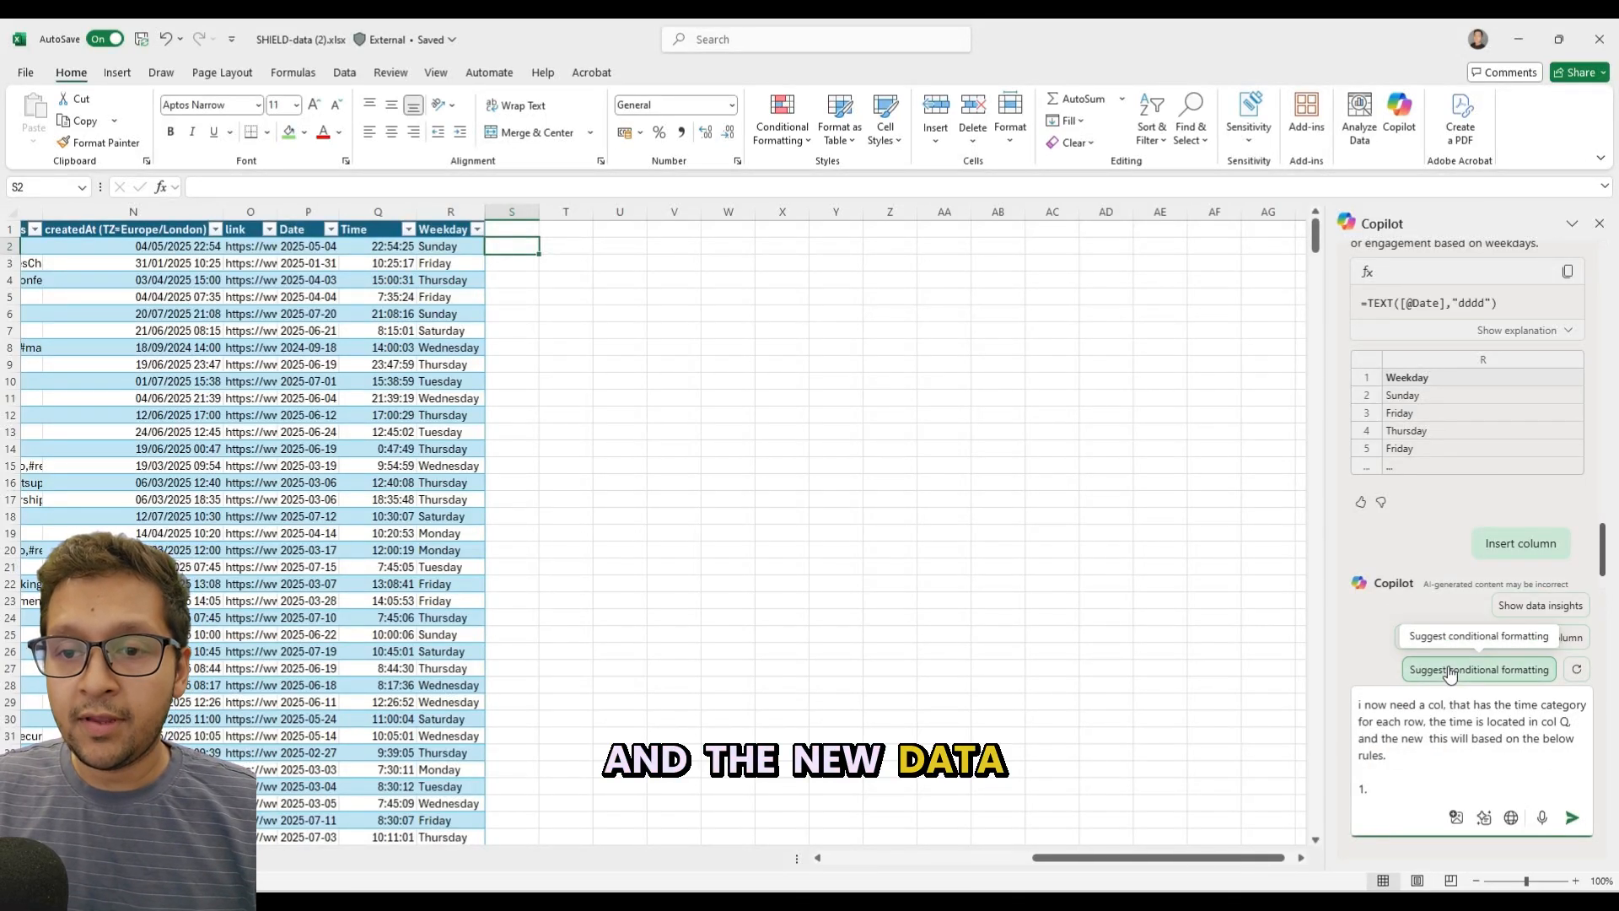
pyautogui.write('data')
# Replace "this" before "will based on the below rules" with "and the new data" in the prompt.
pyautogui.press('Delete')
pyautogui.press('Delete')
pyautogui.press('Delete')
pyautogui.press('Delete')
pyautogui.press('Delete')
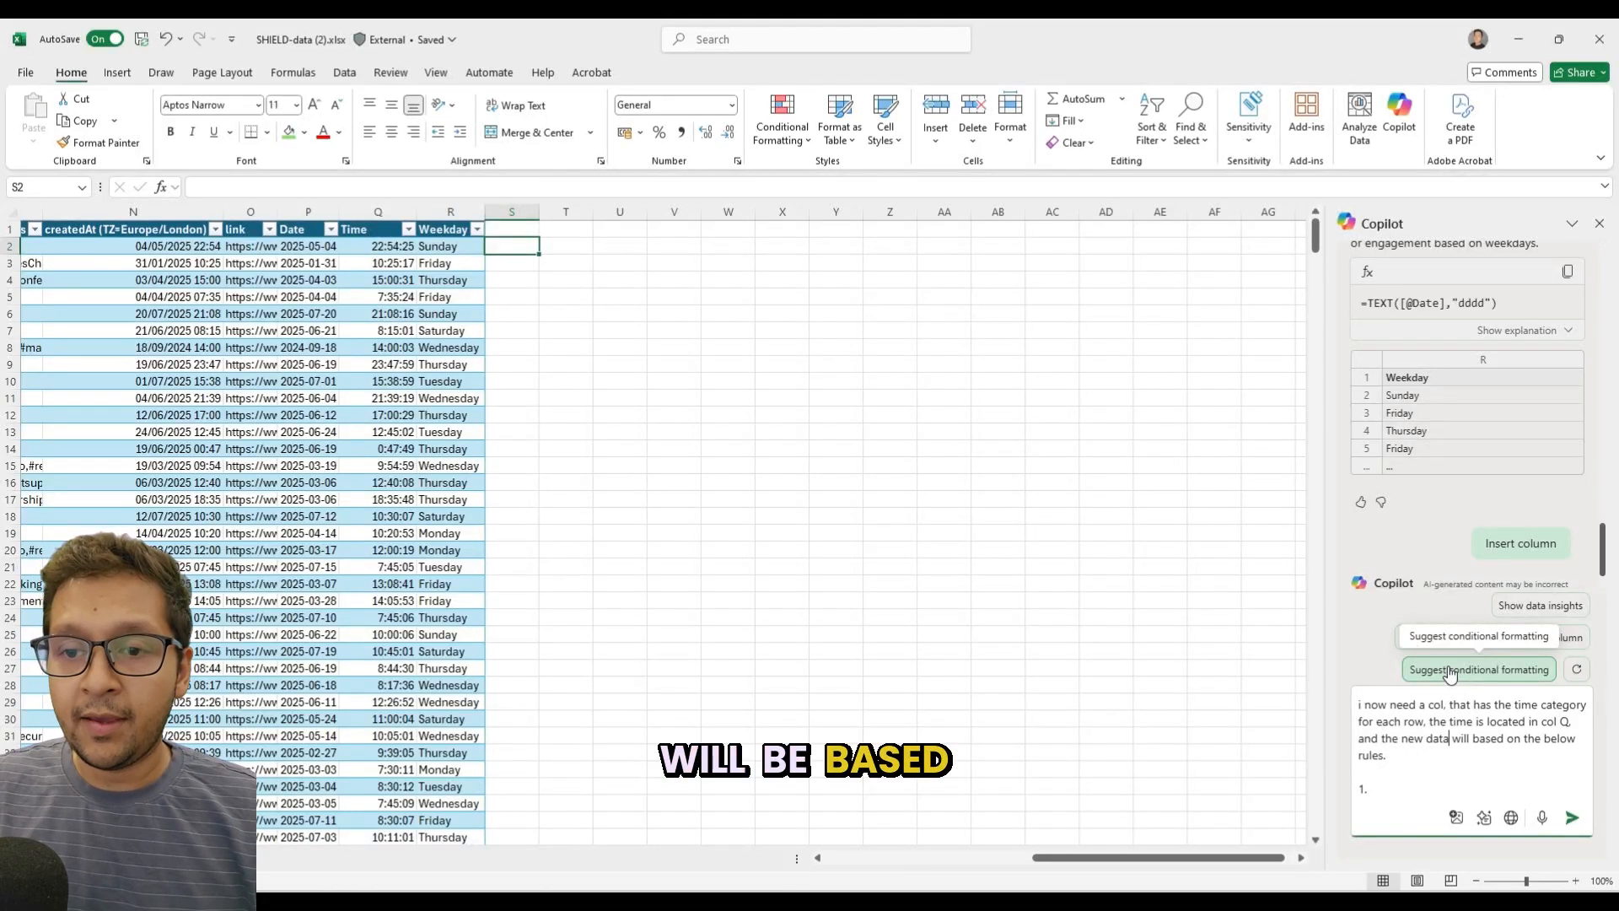
# Write the condition of rule 1 in the prompt: "any row, that has a time of after 8pm and before 6am".
pyautogui.press('Down')
pyautogui.press('Down')
pyautogui.press('Down')
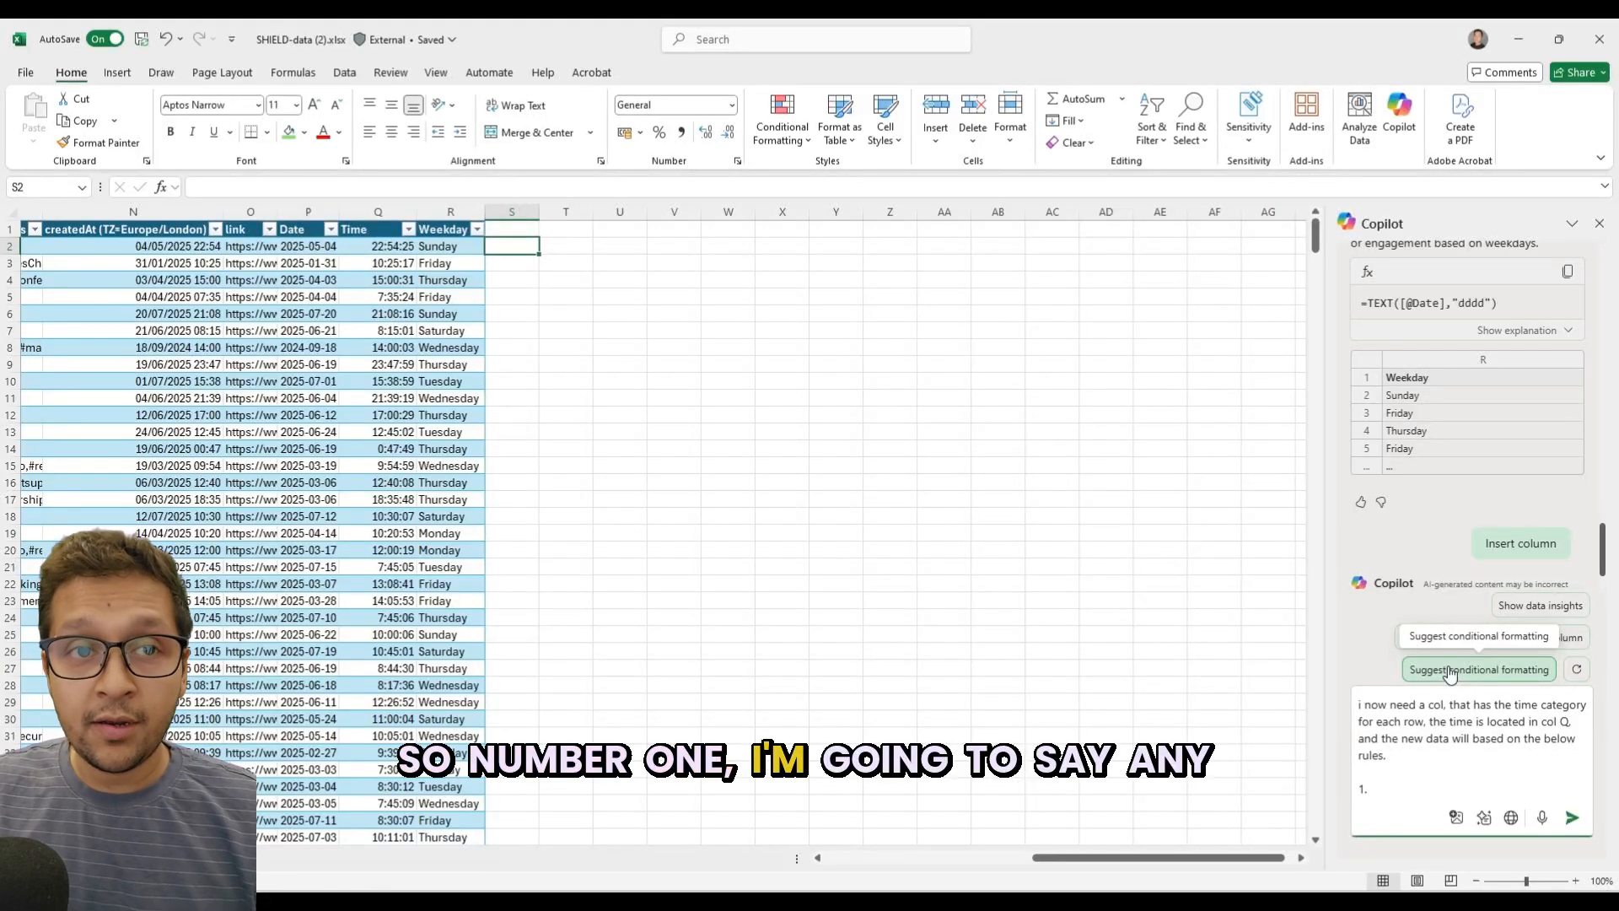
pyautogui.write('any ')
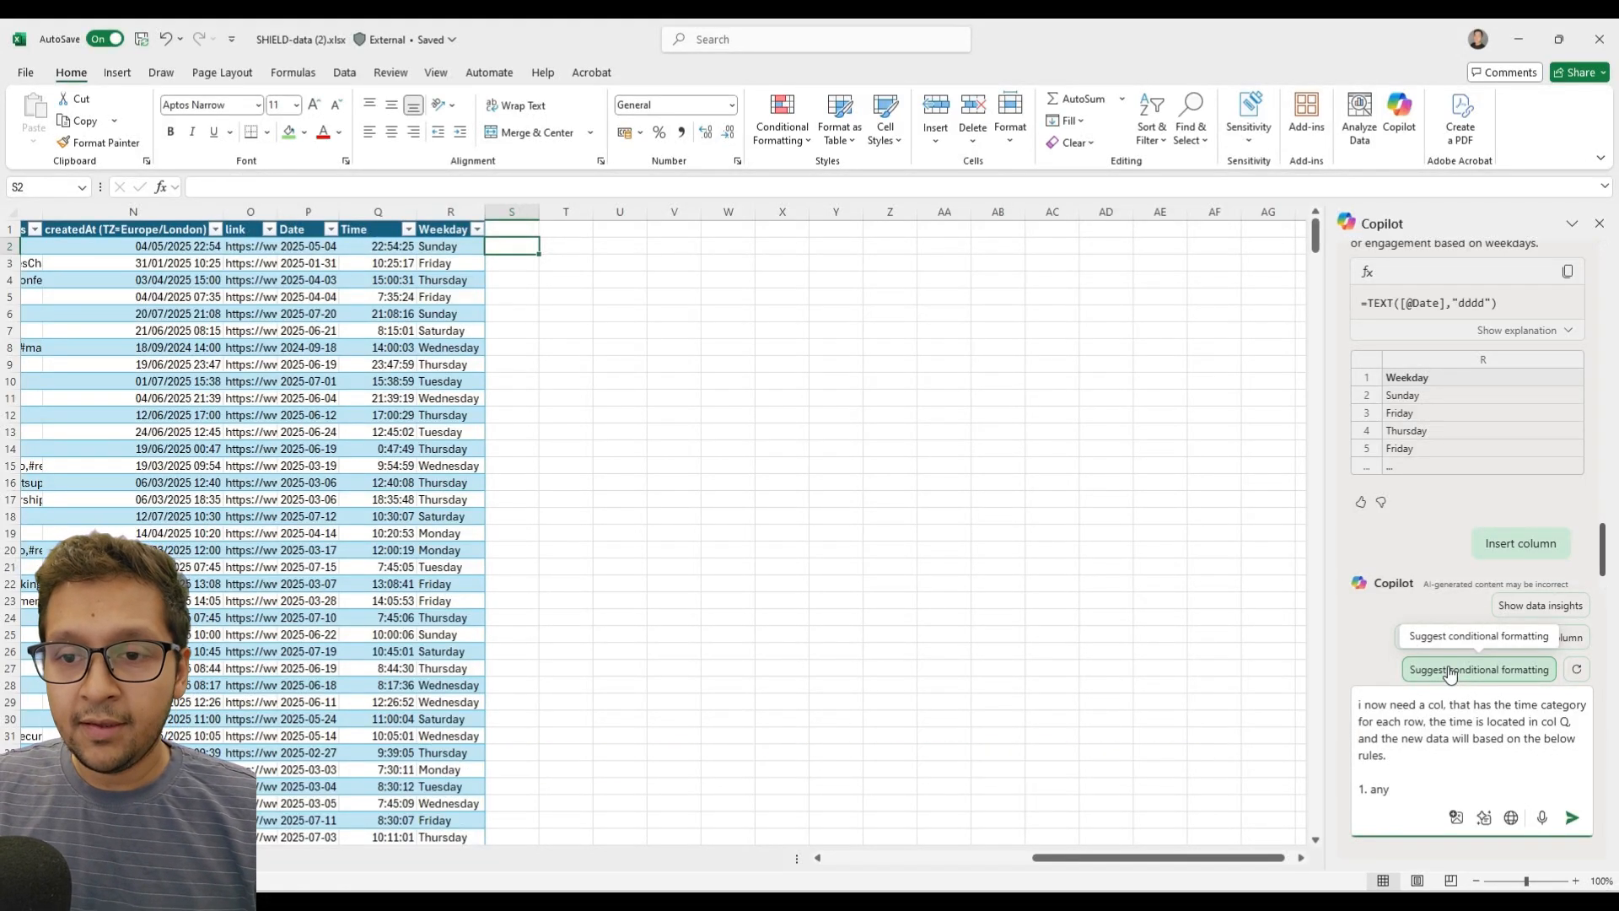
pyautogui.write('row, that has a tim')
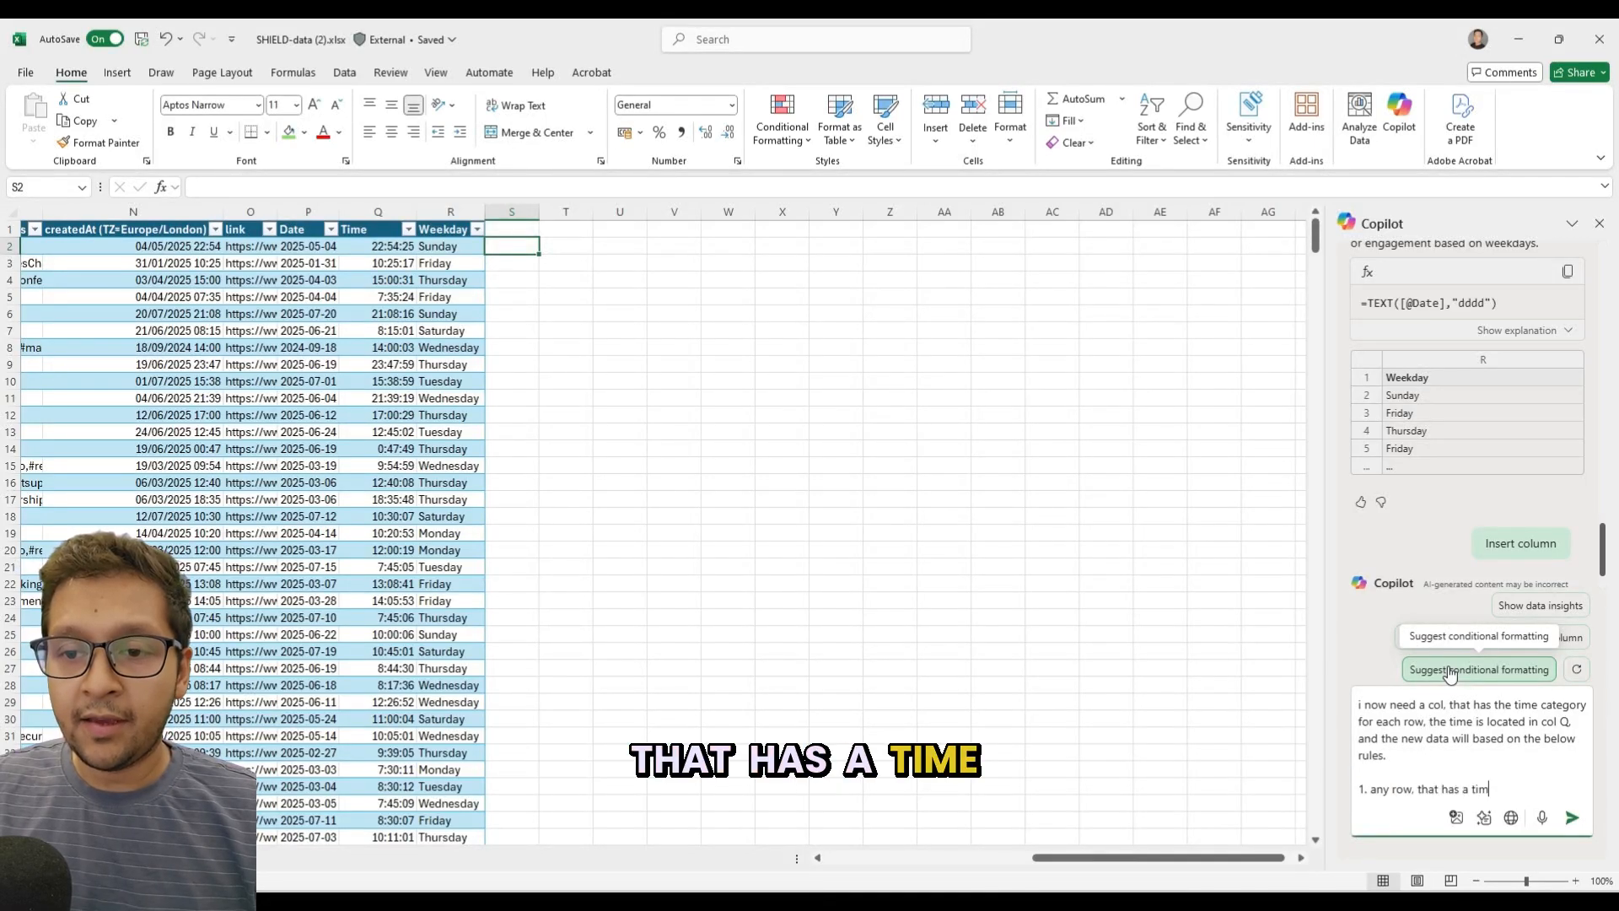
pyautogui.write('e of ')
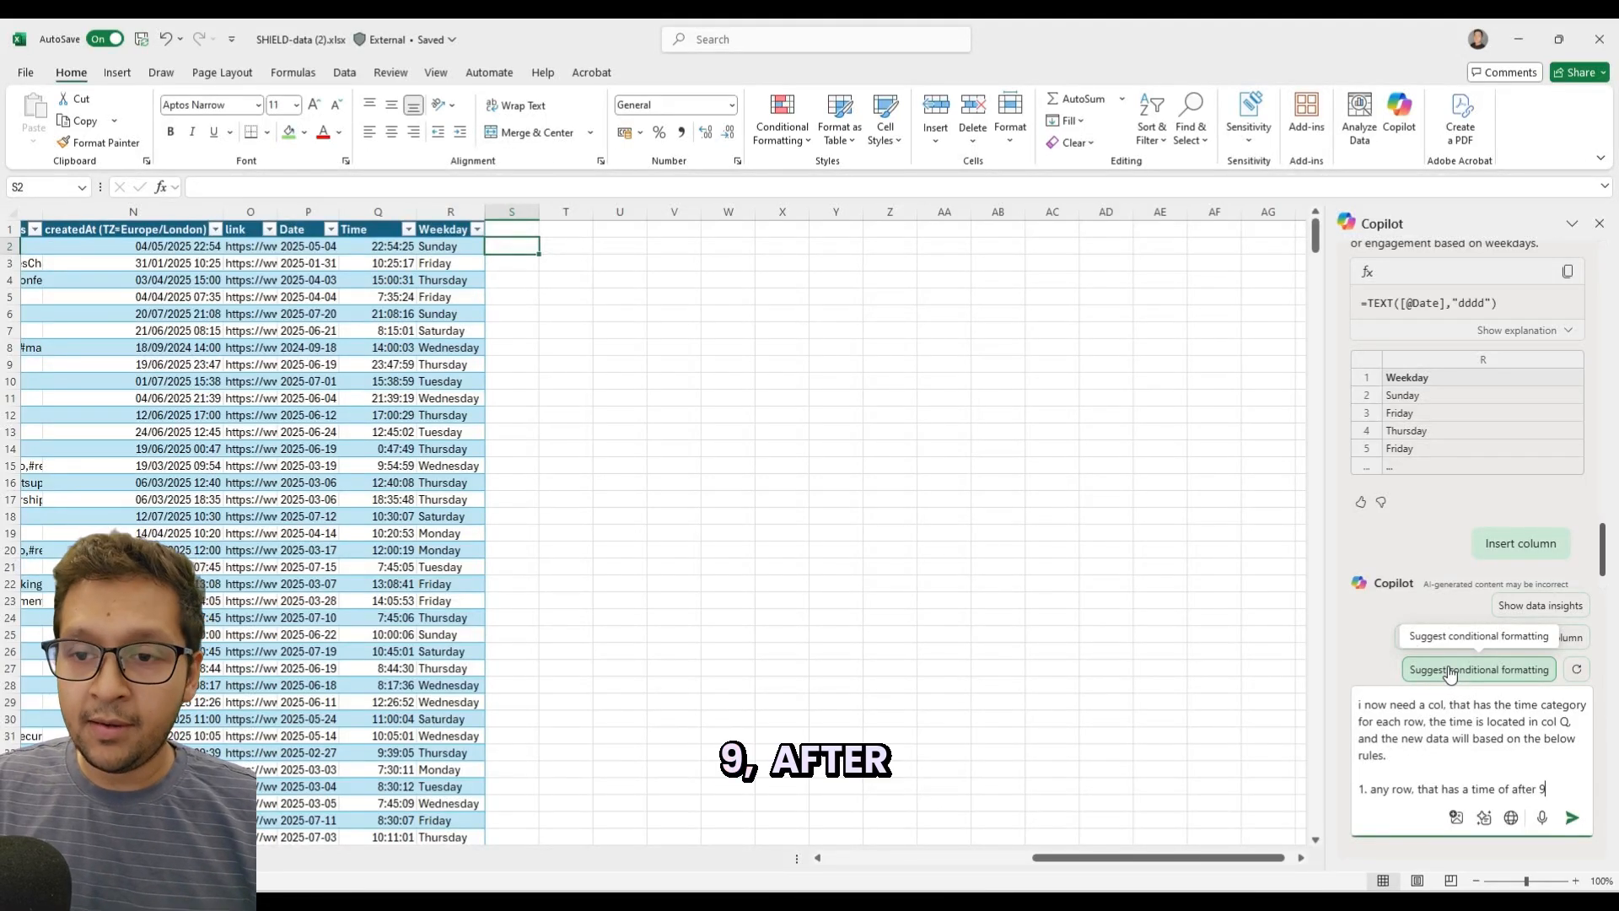
pyautogui.write('after 8pm')
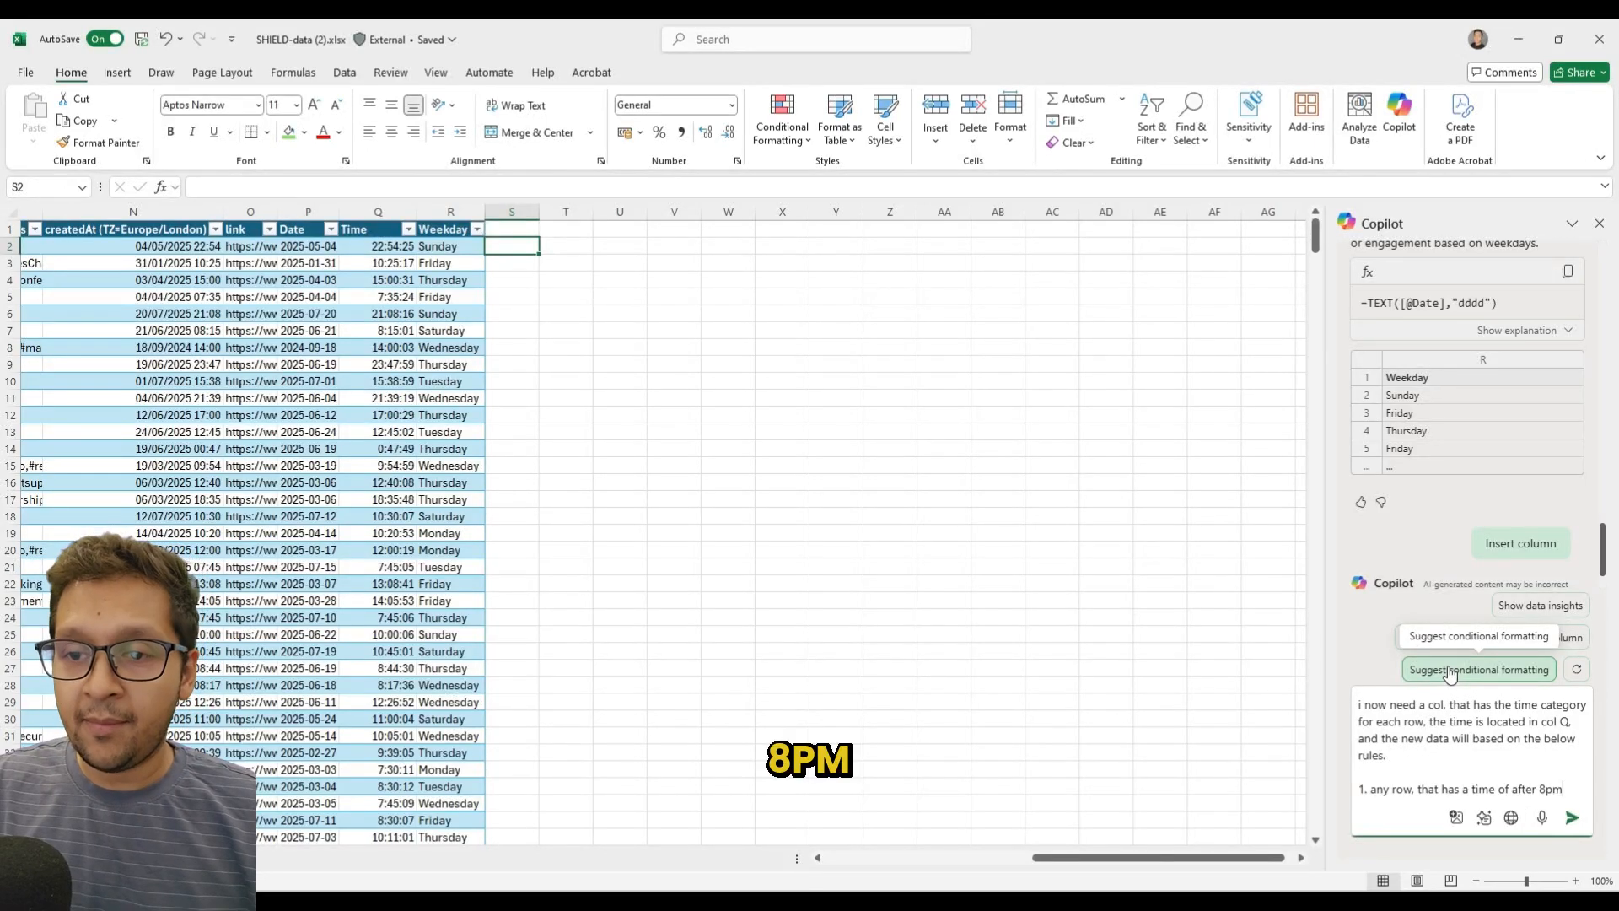
pyautogui.write(' and ')
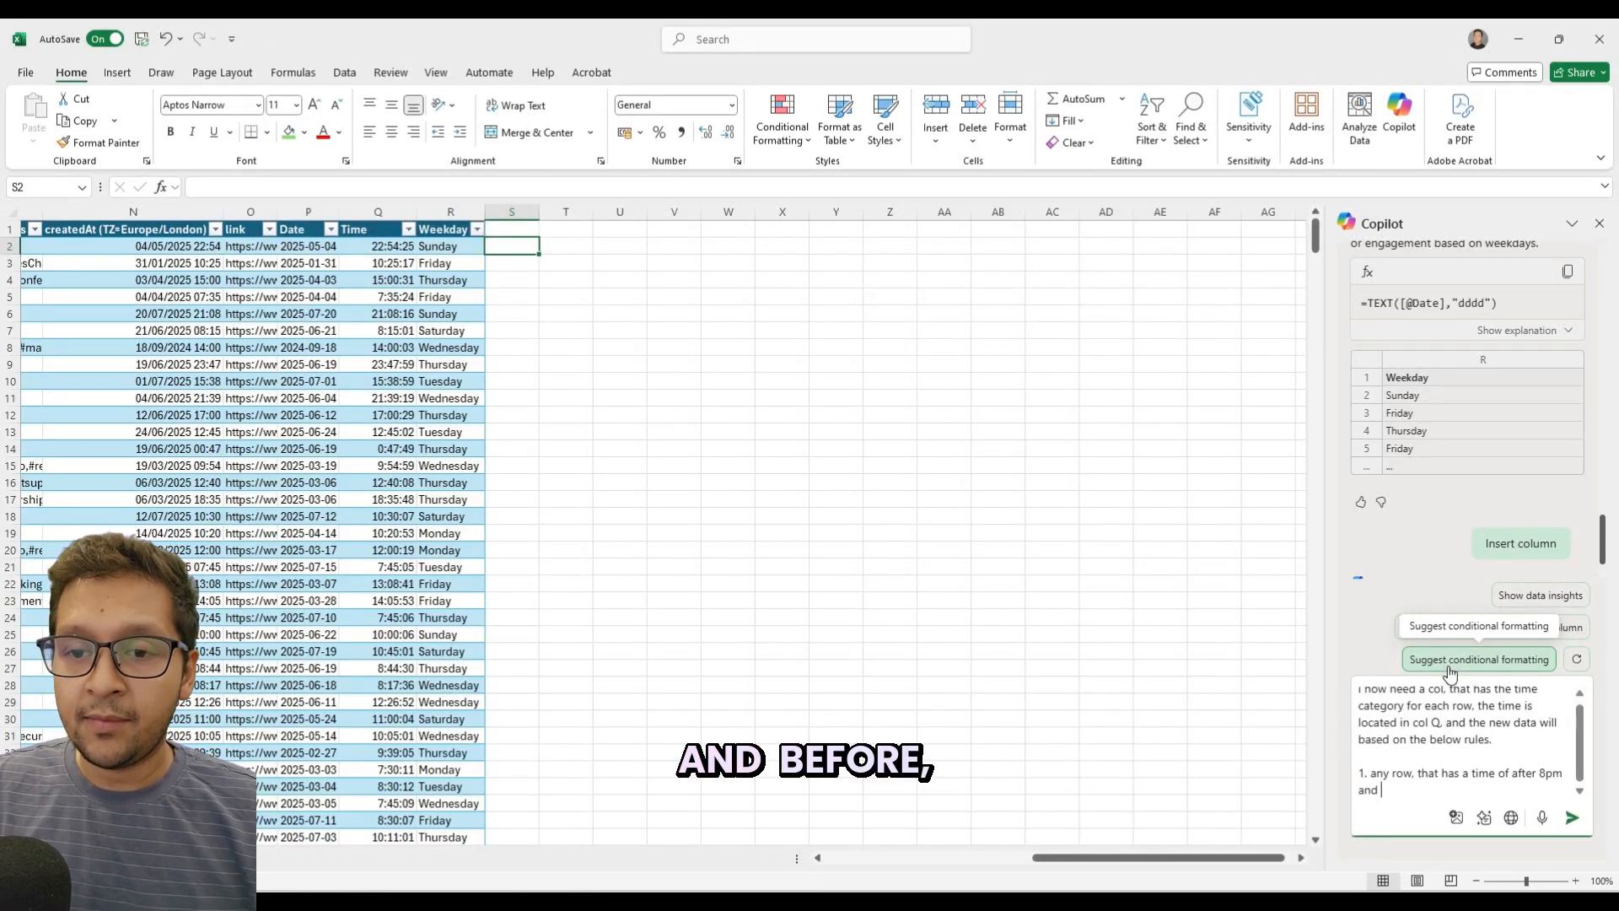
pyautogui.write('before')
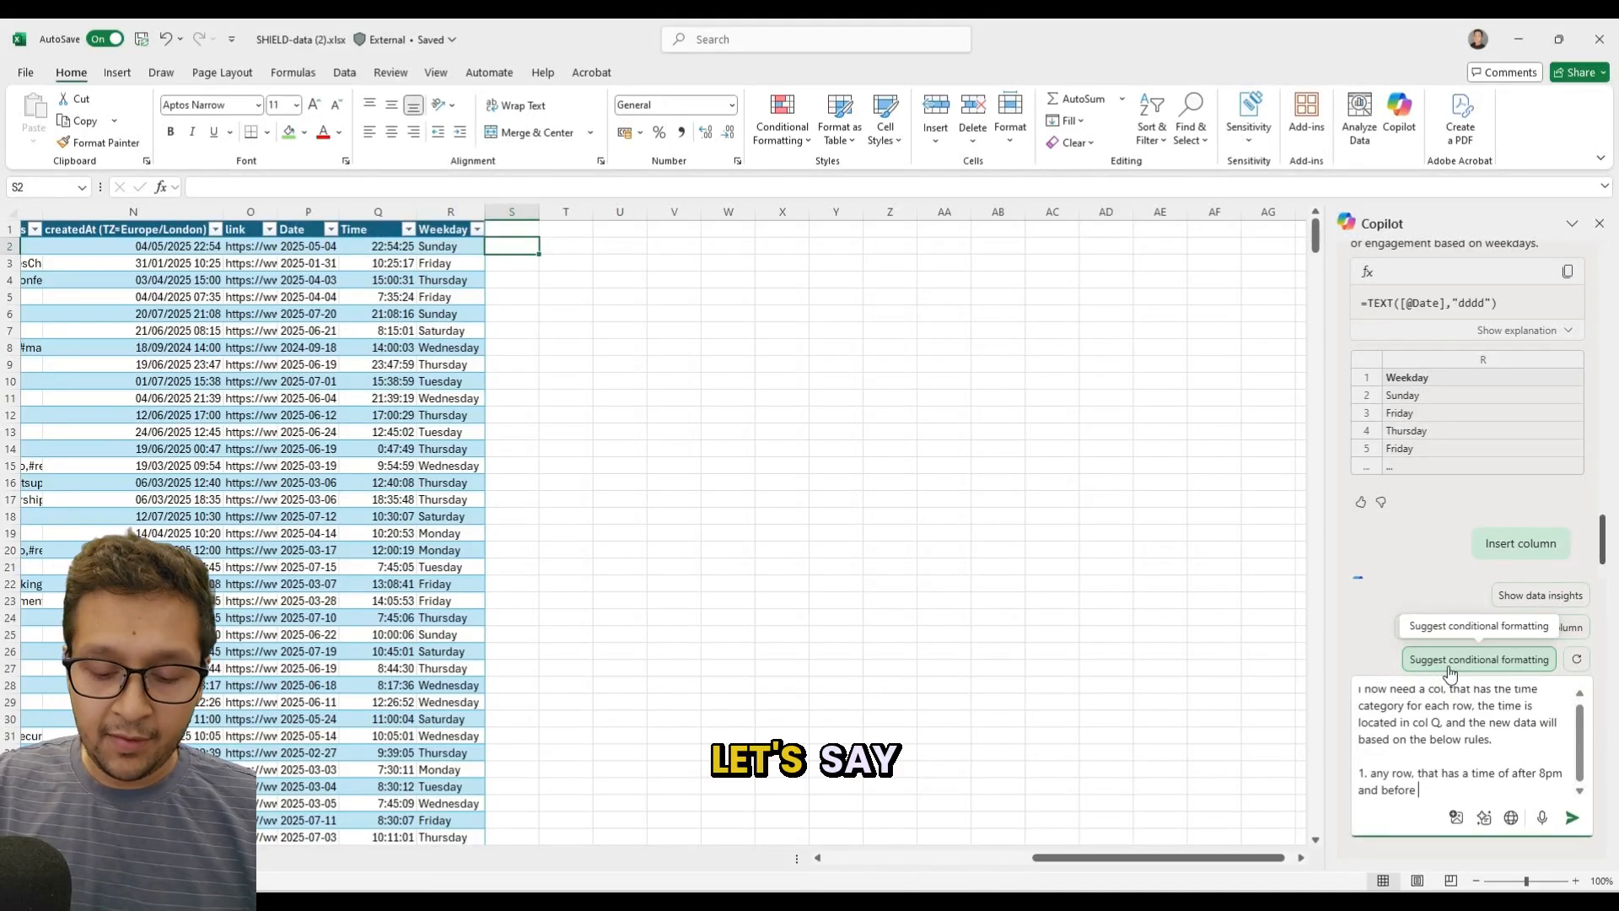
pyautogui.write('6a')
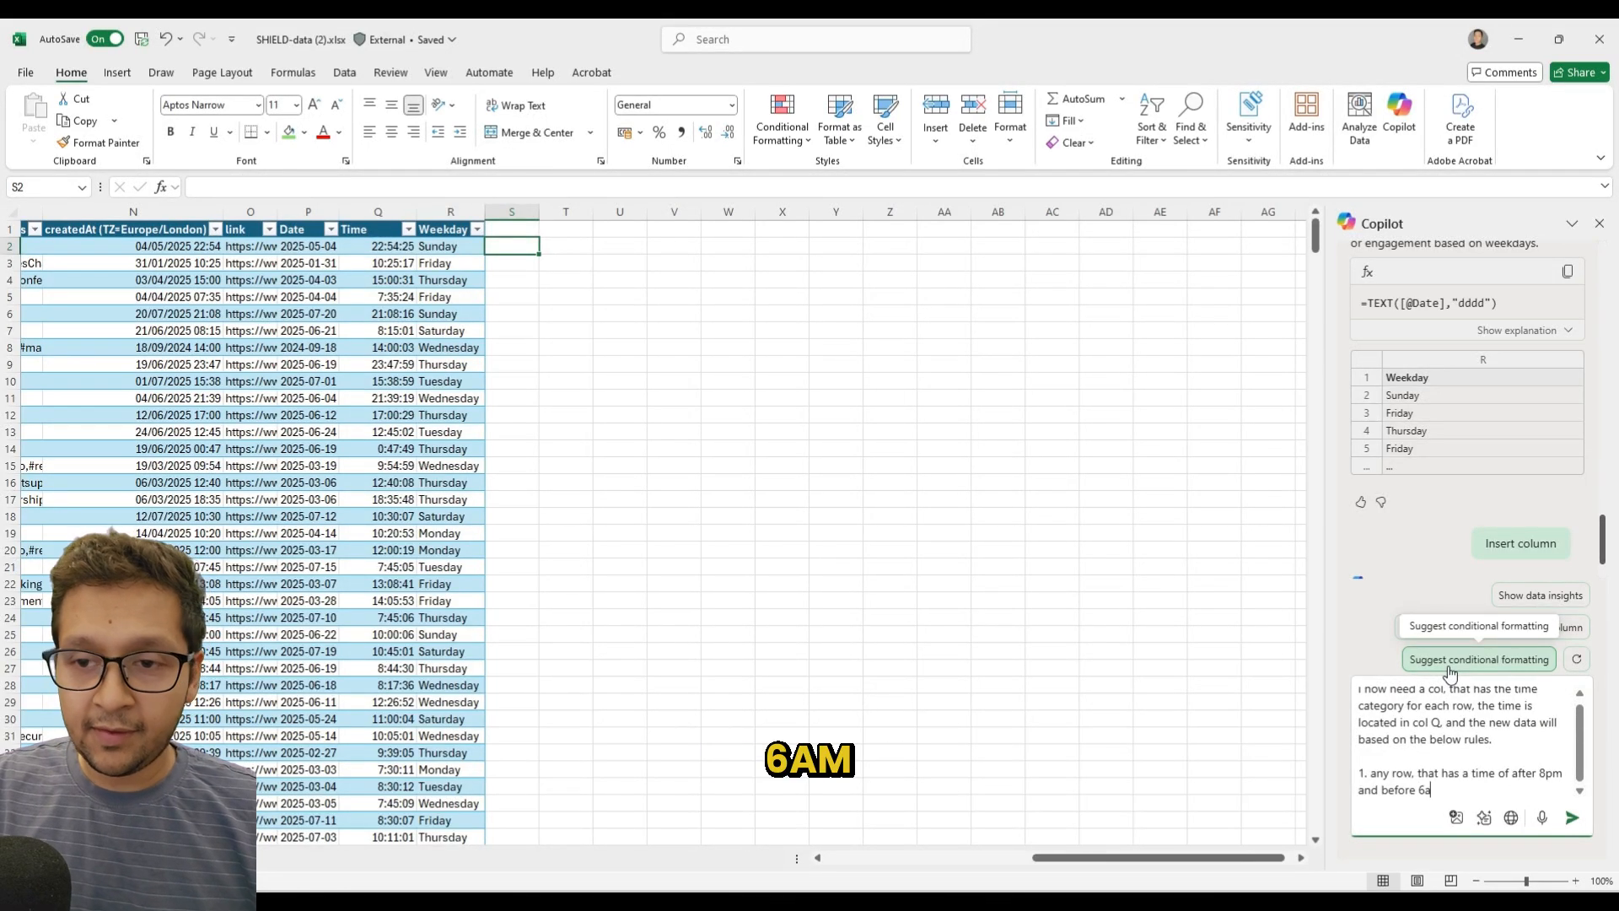
pyautogui.write('m are to be classed as "Un')
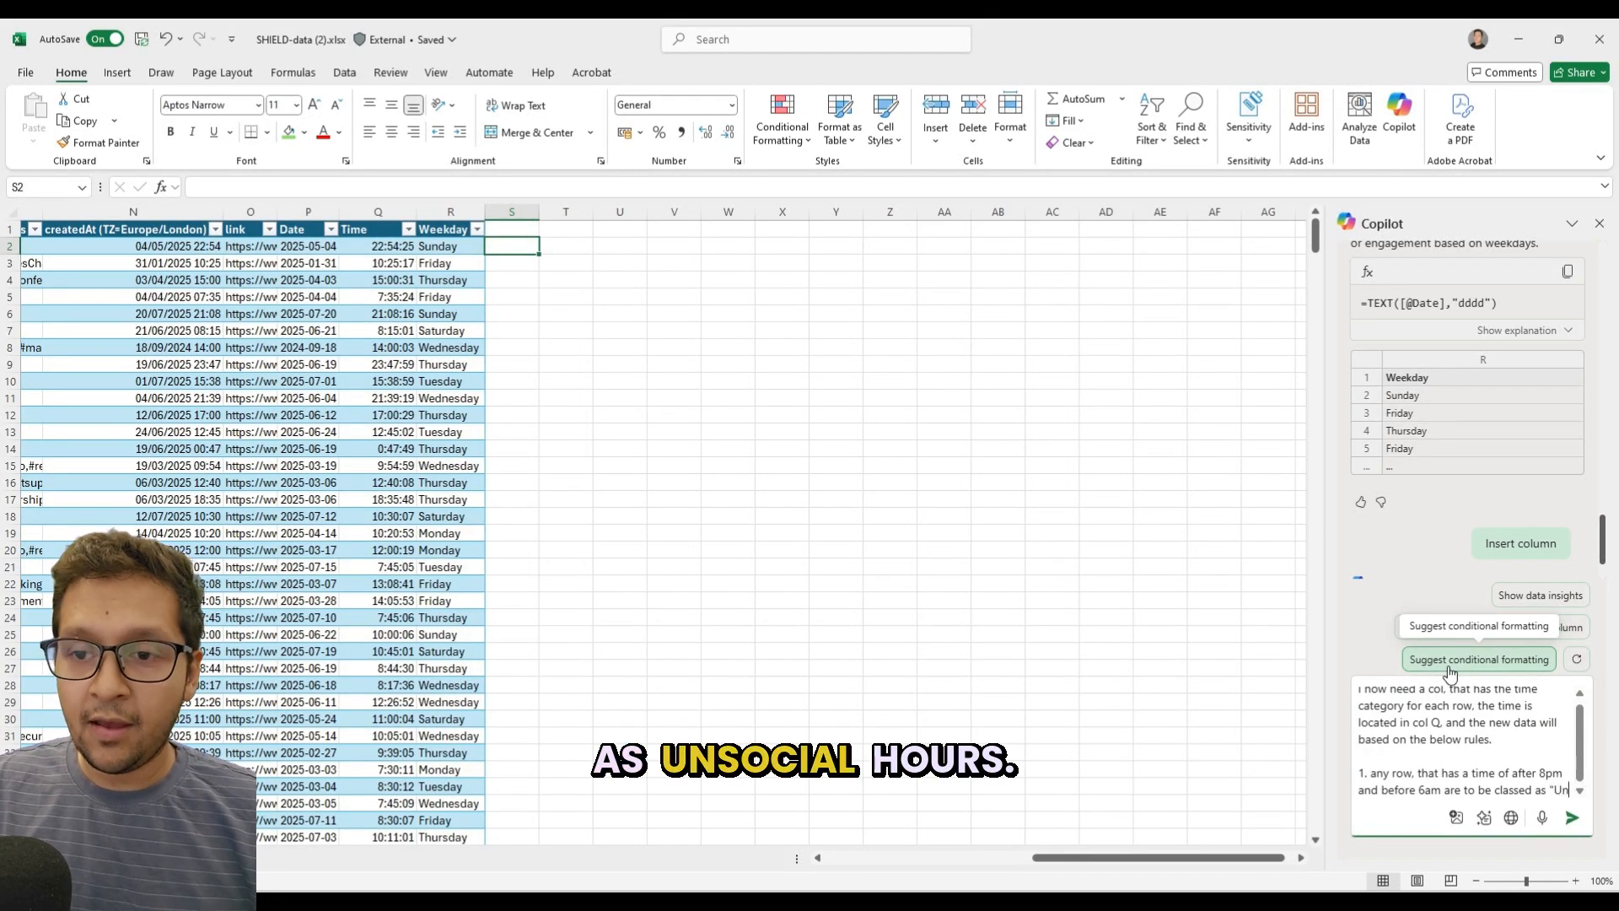
pyautogui.write('soc')
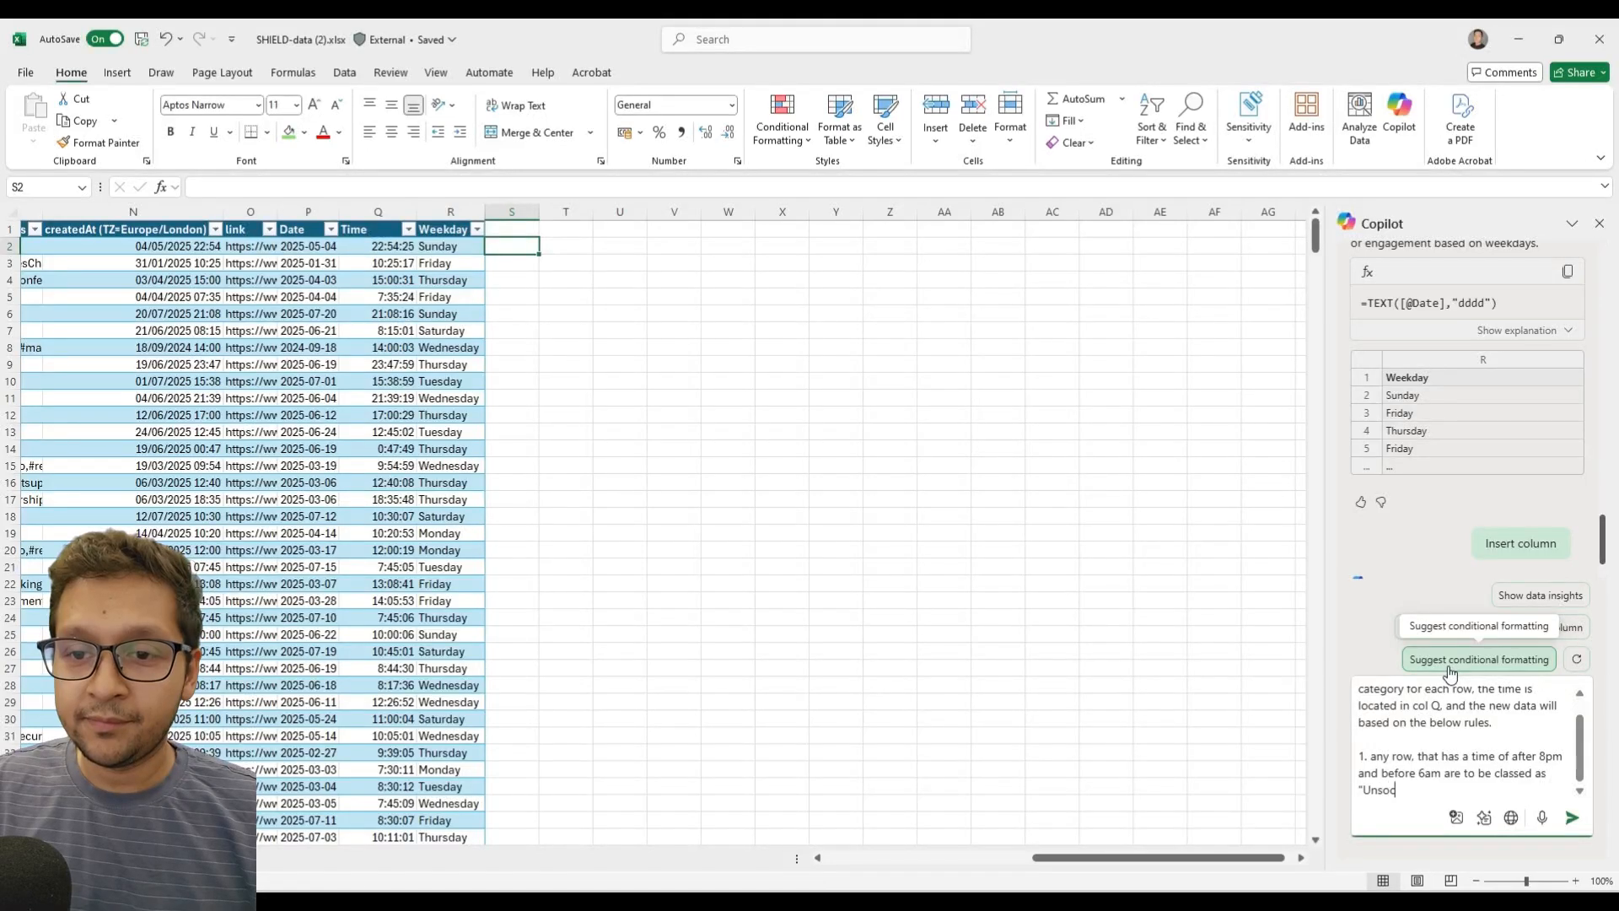
pyautogui.write('ial Ho')
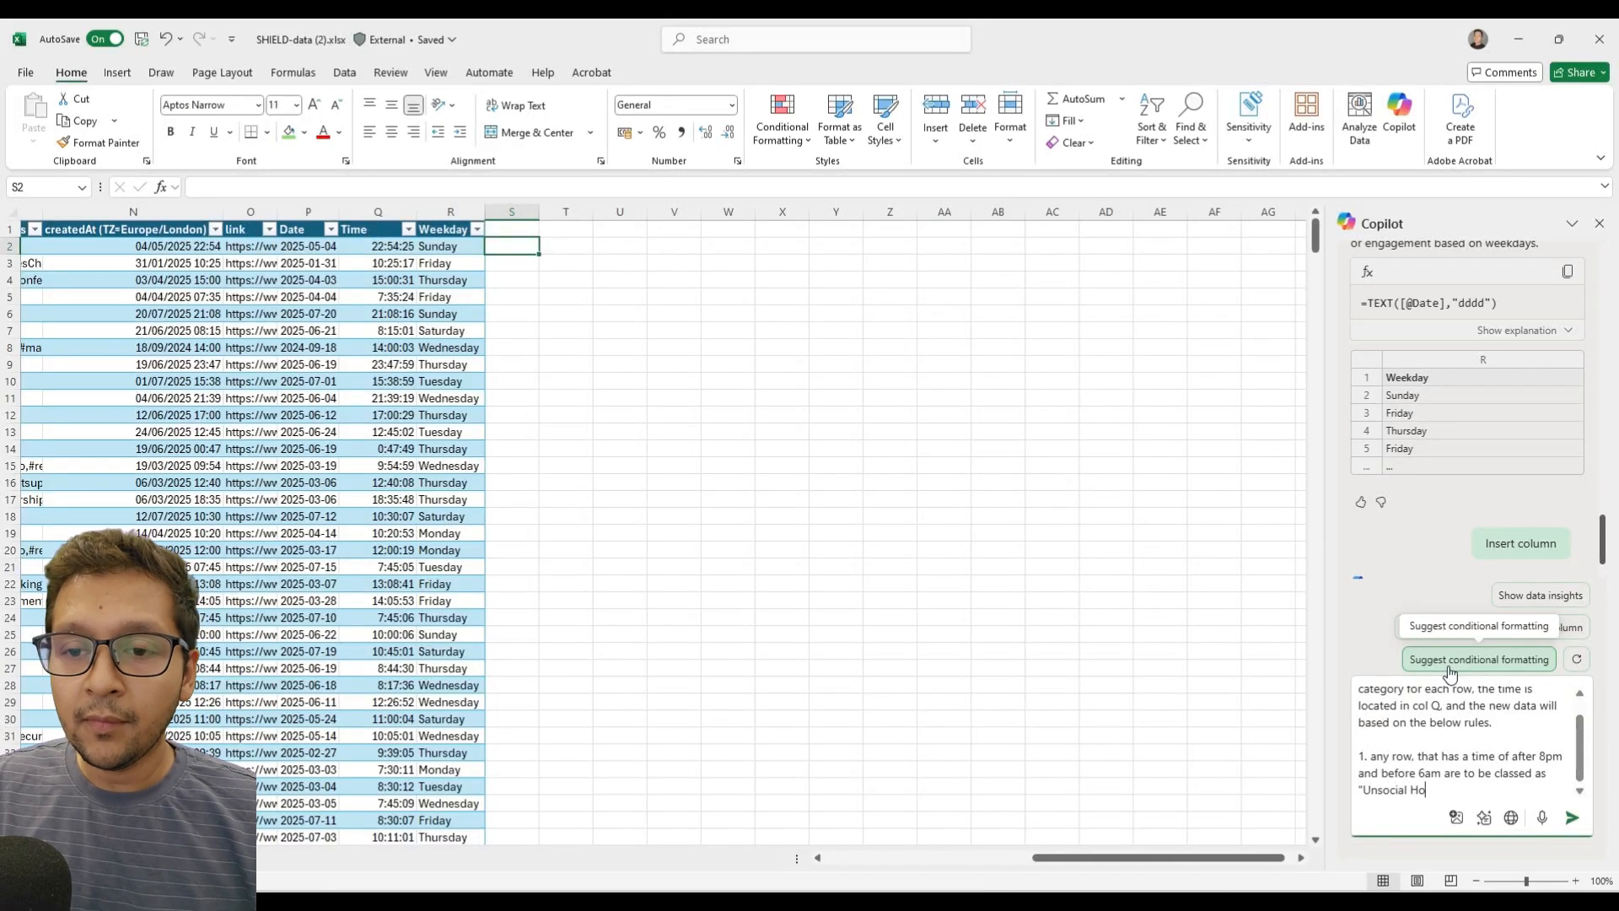
pyautogui.write('urs"')
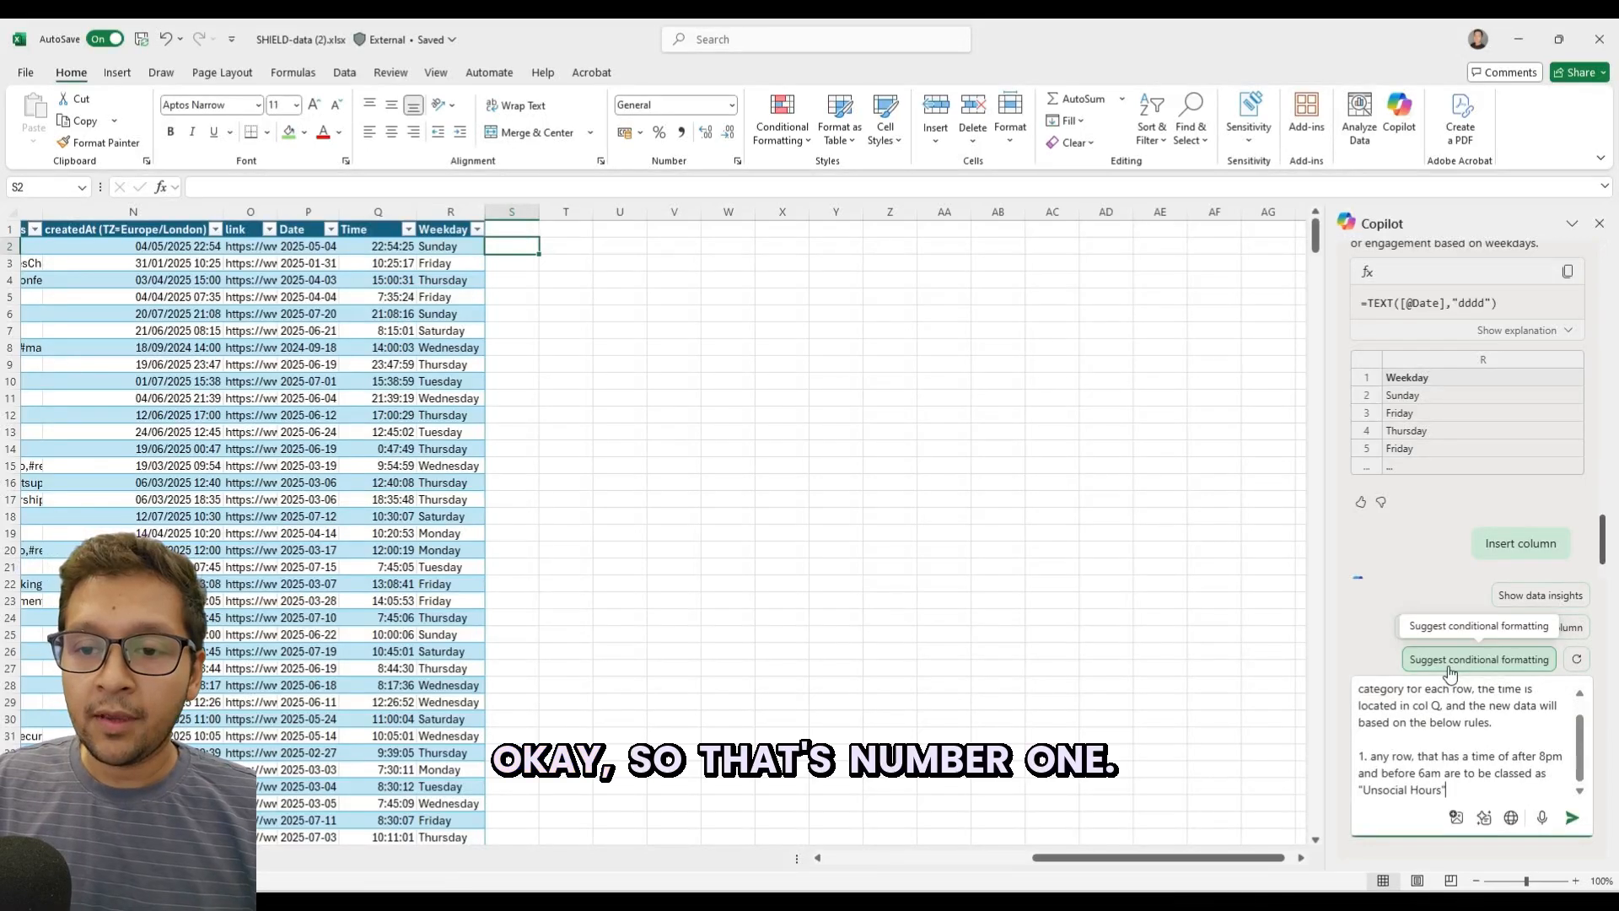
pyautogui.write('.')
# Start rule 2 on a new line of the prompt: "2. Any row that contains a time after 6am but before".
pyautogui.hotkey('shift', 'Return')
pyautogui.write('2. Any row that ')
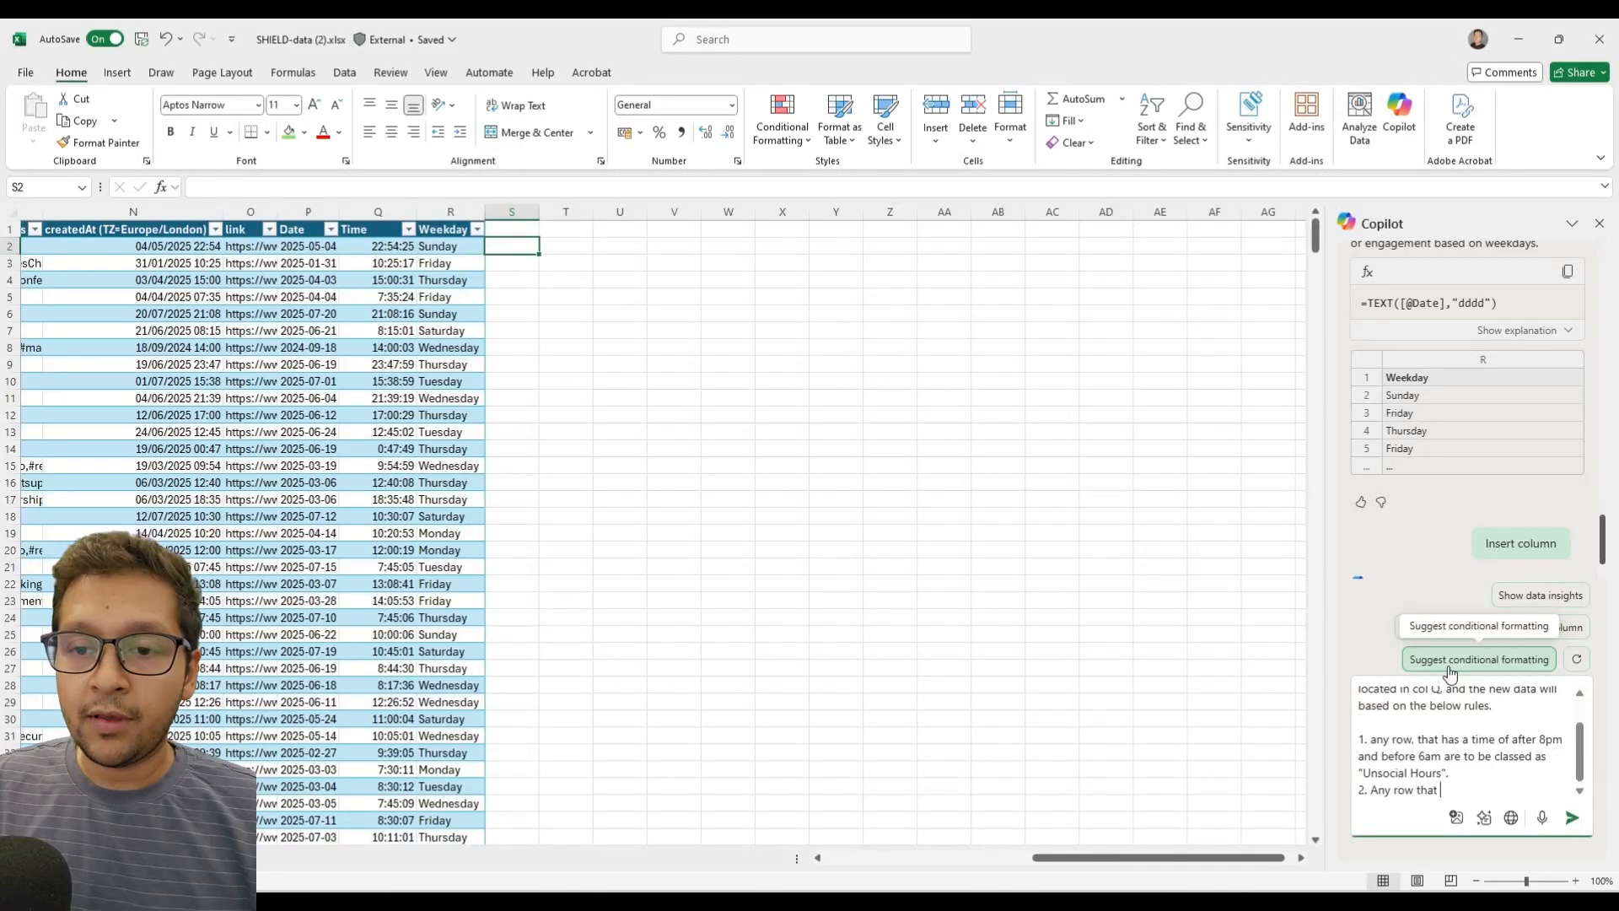
pyautogui.write('contains ')
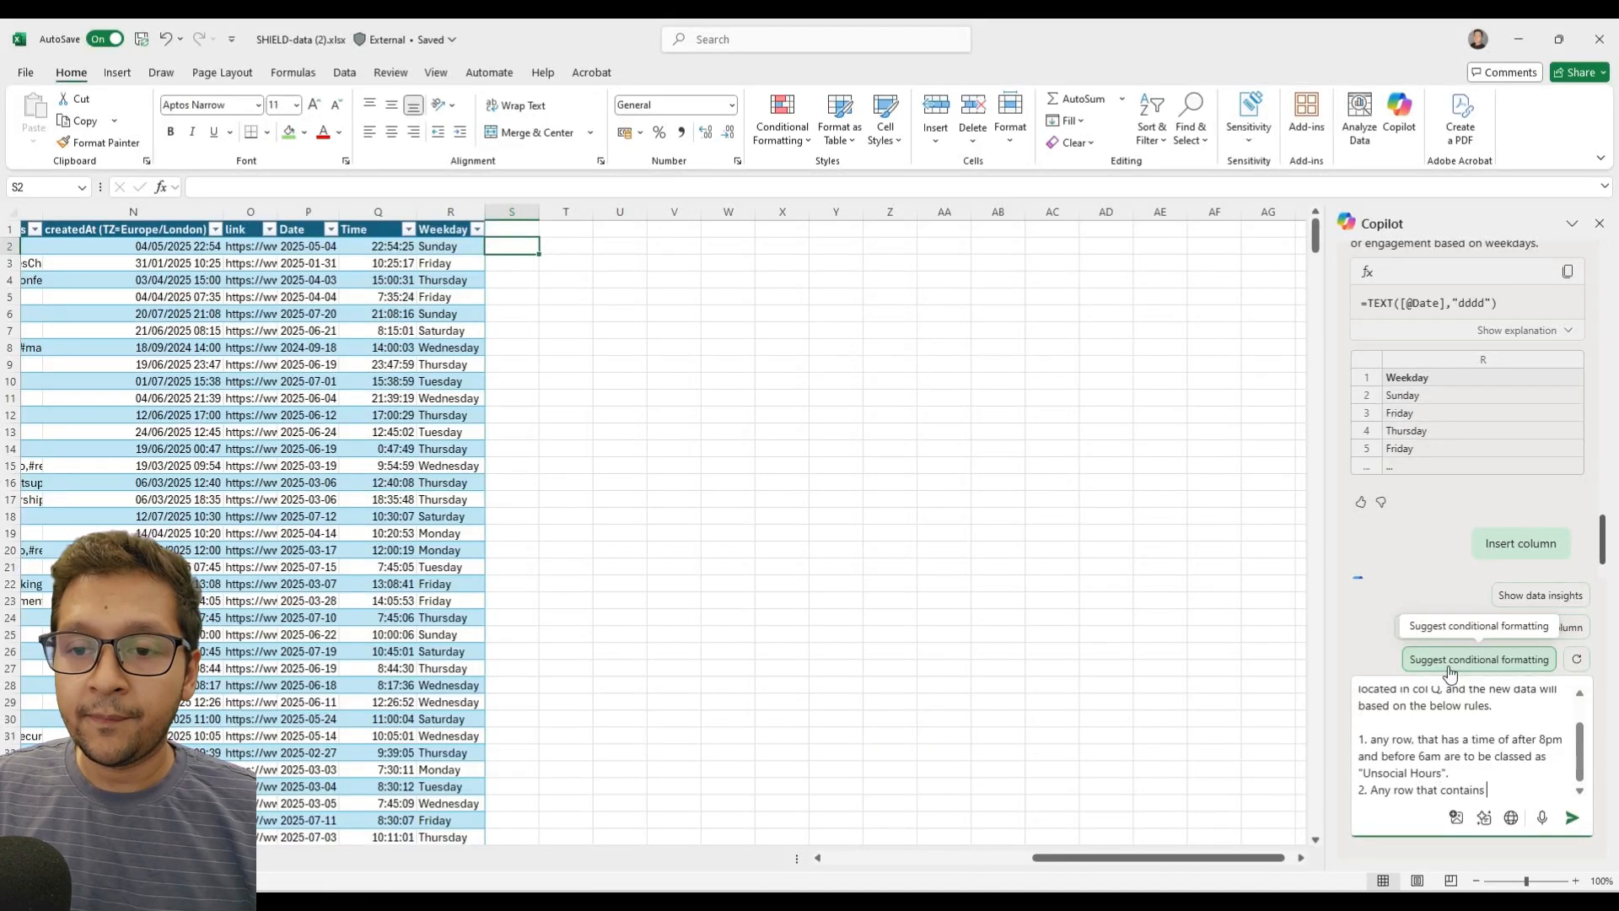
pyautogui.write('a time th')
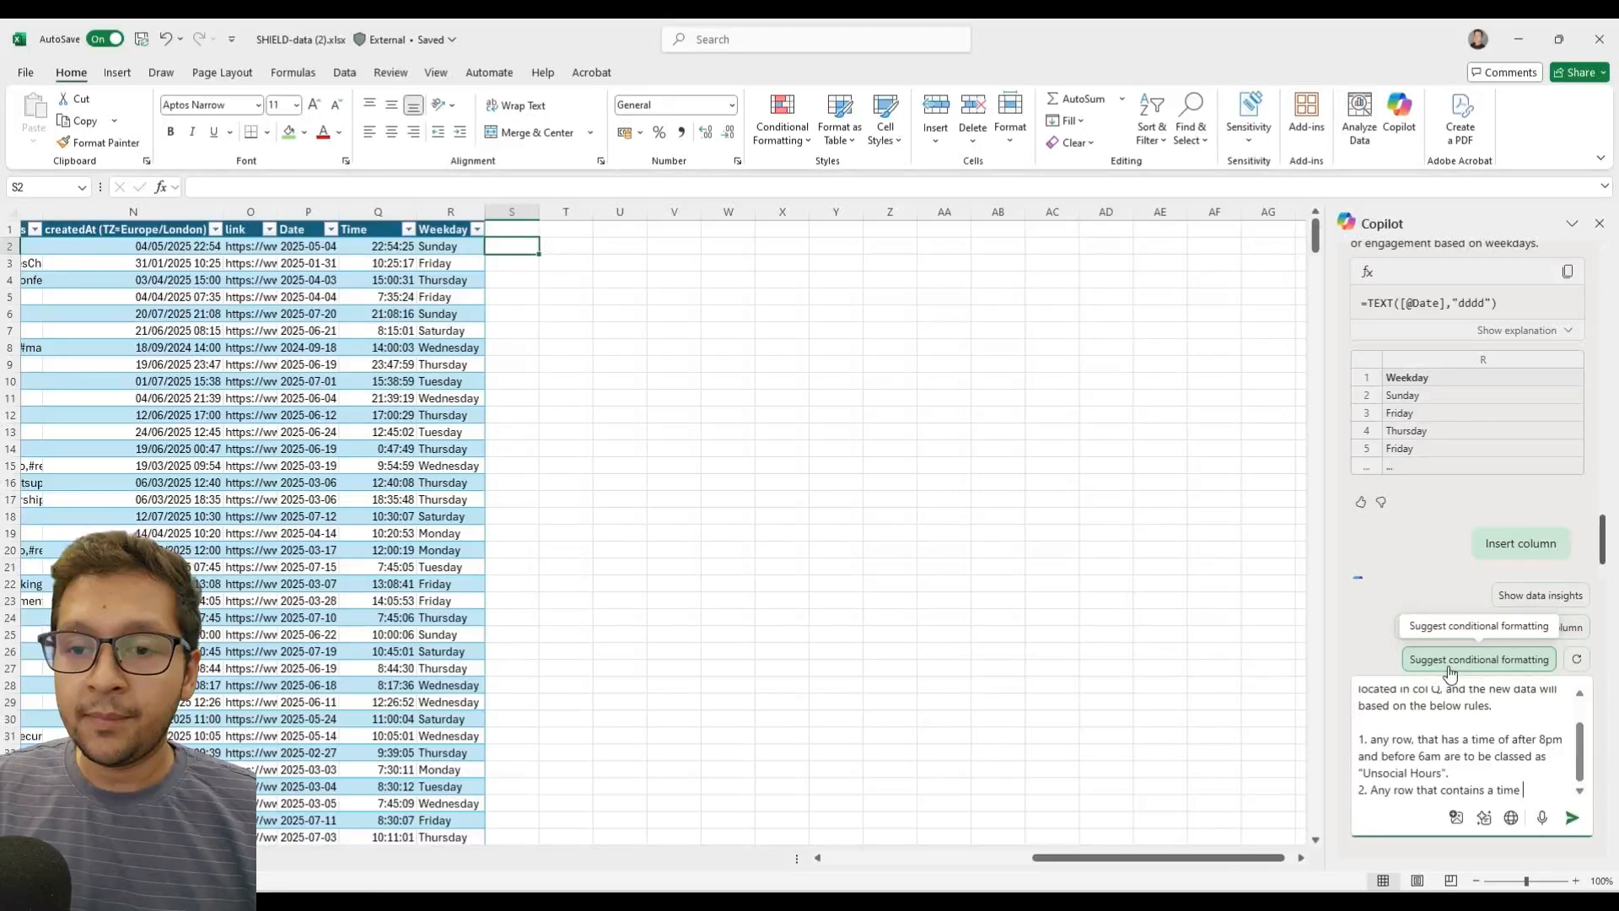
pyautogui.press('BackSpace')
pyautogui.press('BackSpace')
pyautogui.write('after')
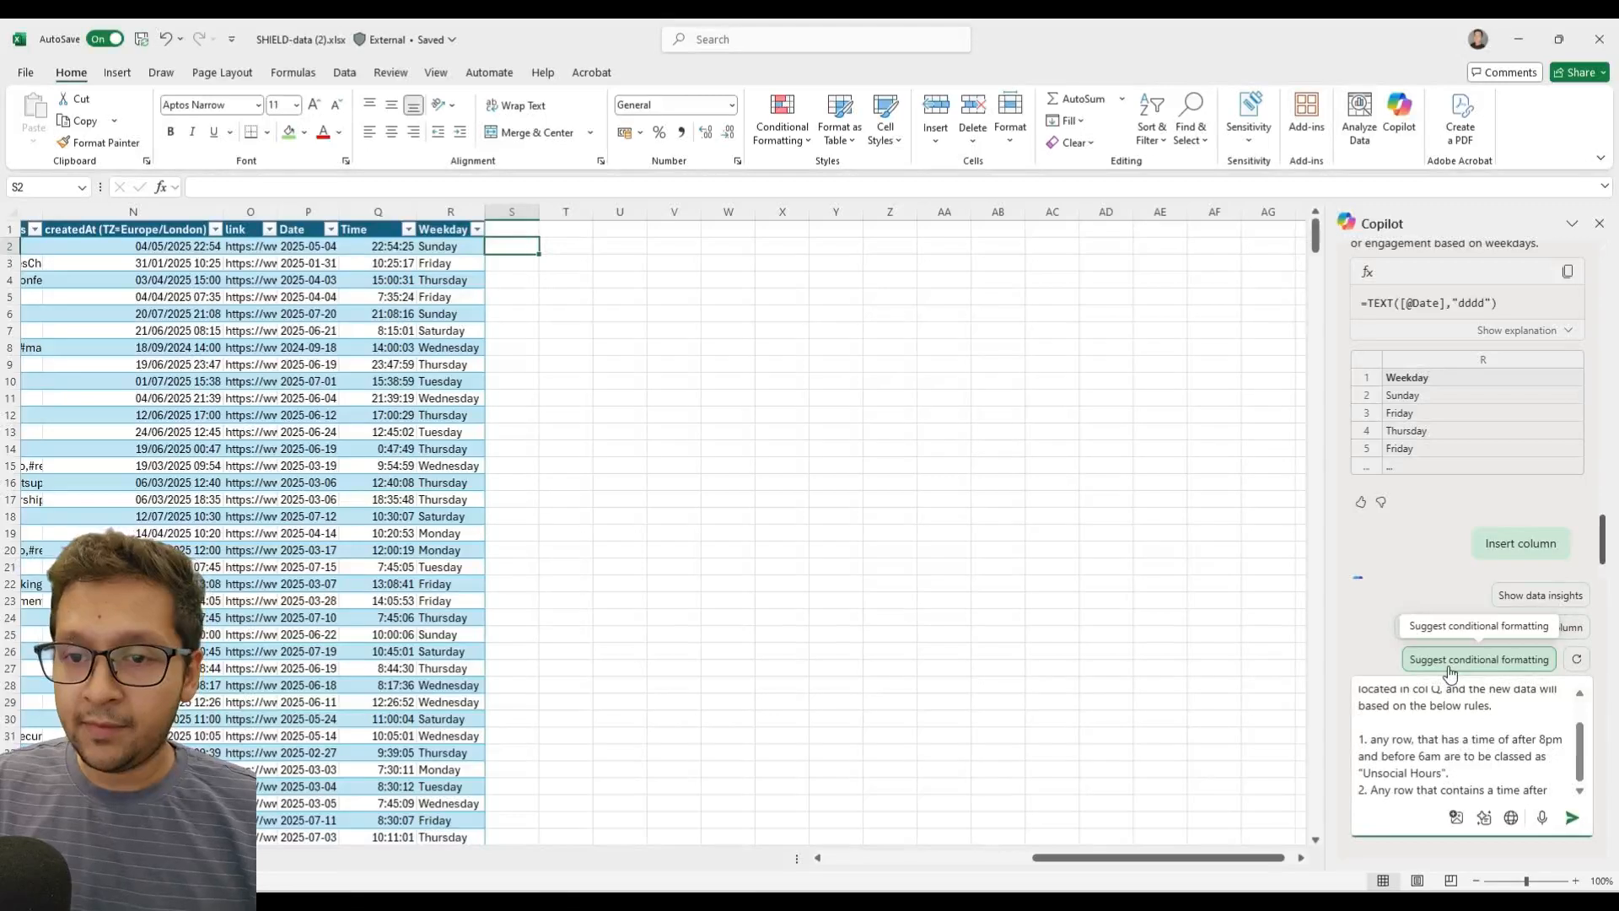
pyautogui.write(' 6am but fo')
pyautogui.press('BackSpace')
pyautogui.write('be')
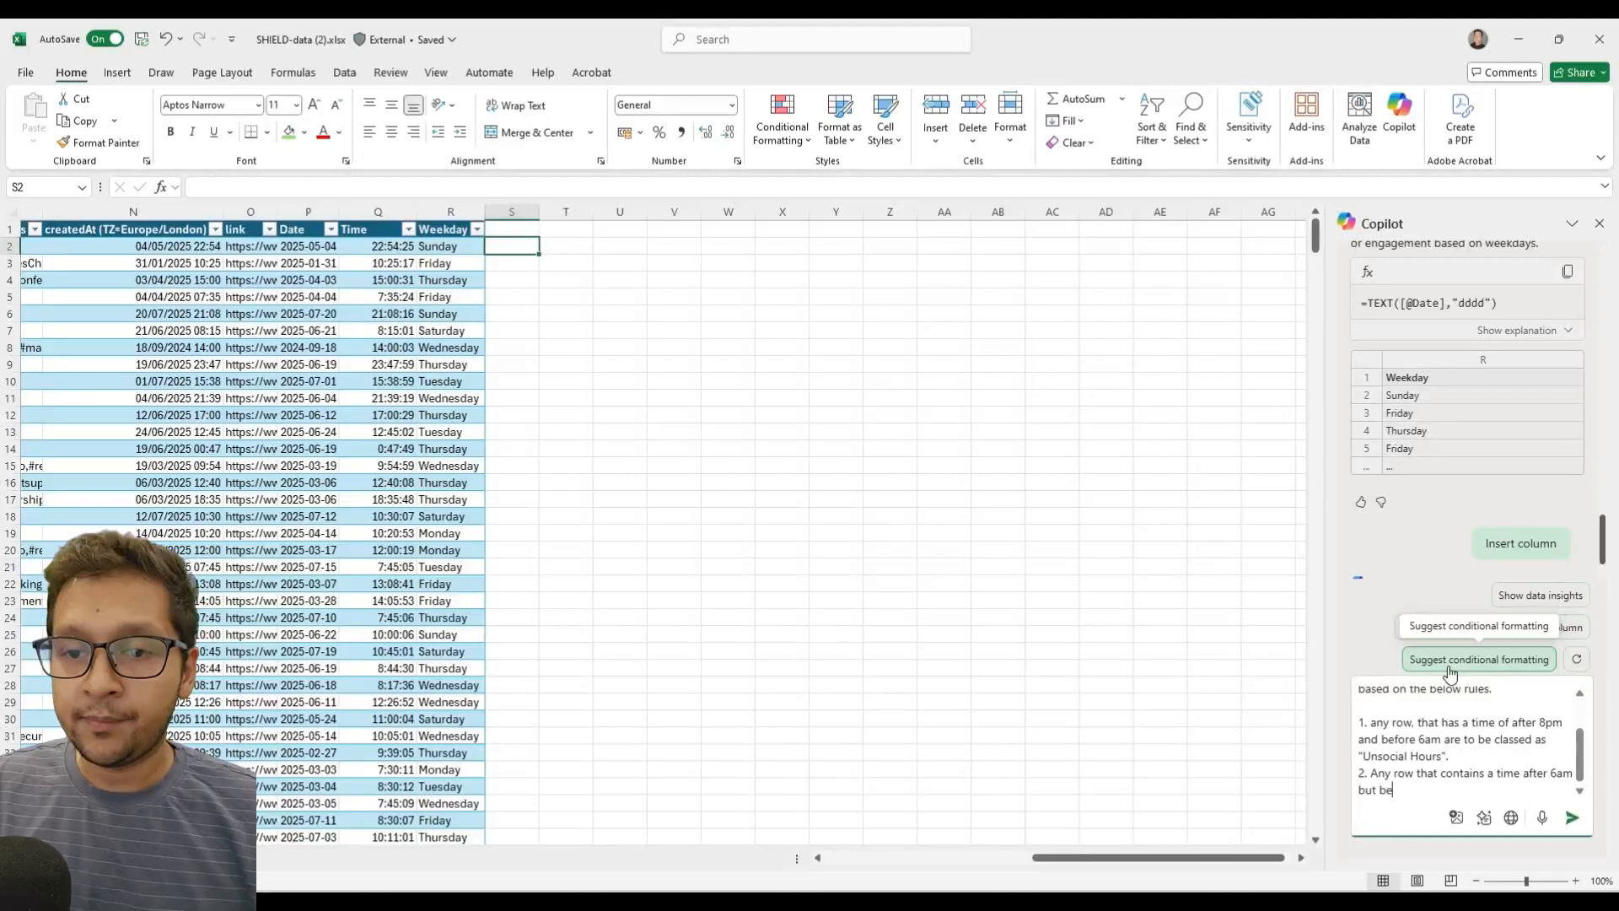
pyautogui.write('fore 9am')
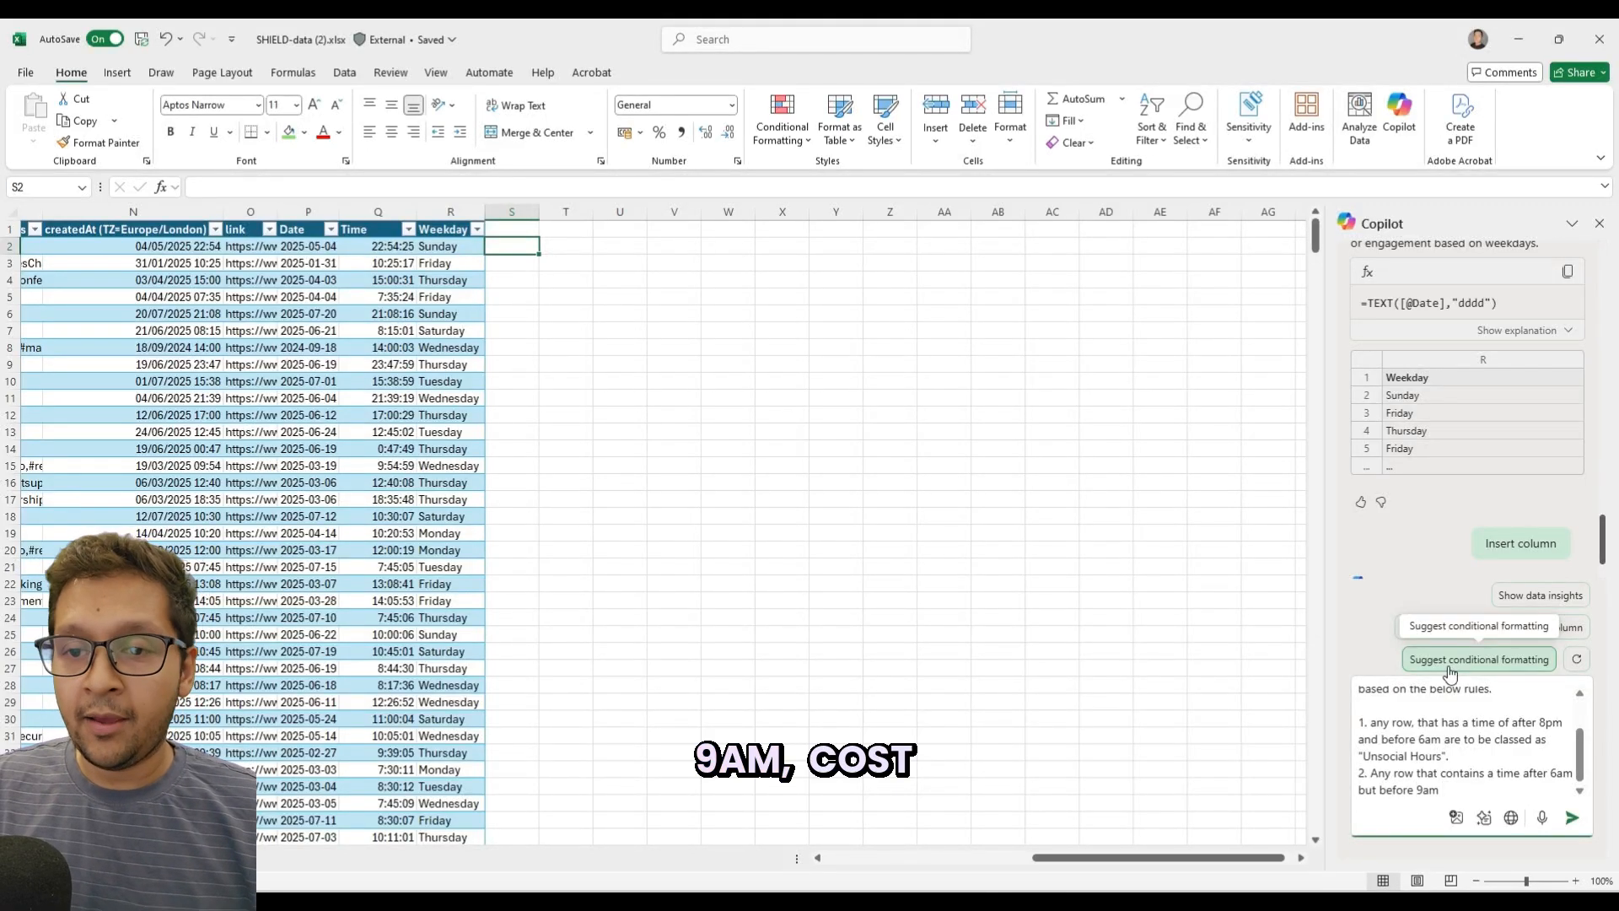
pyautogui.write(' classe')
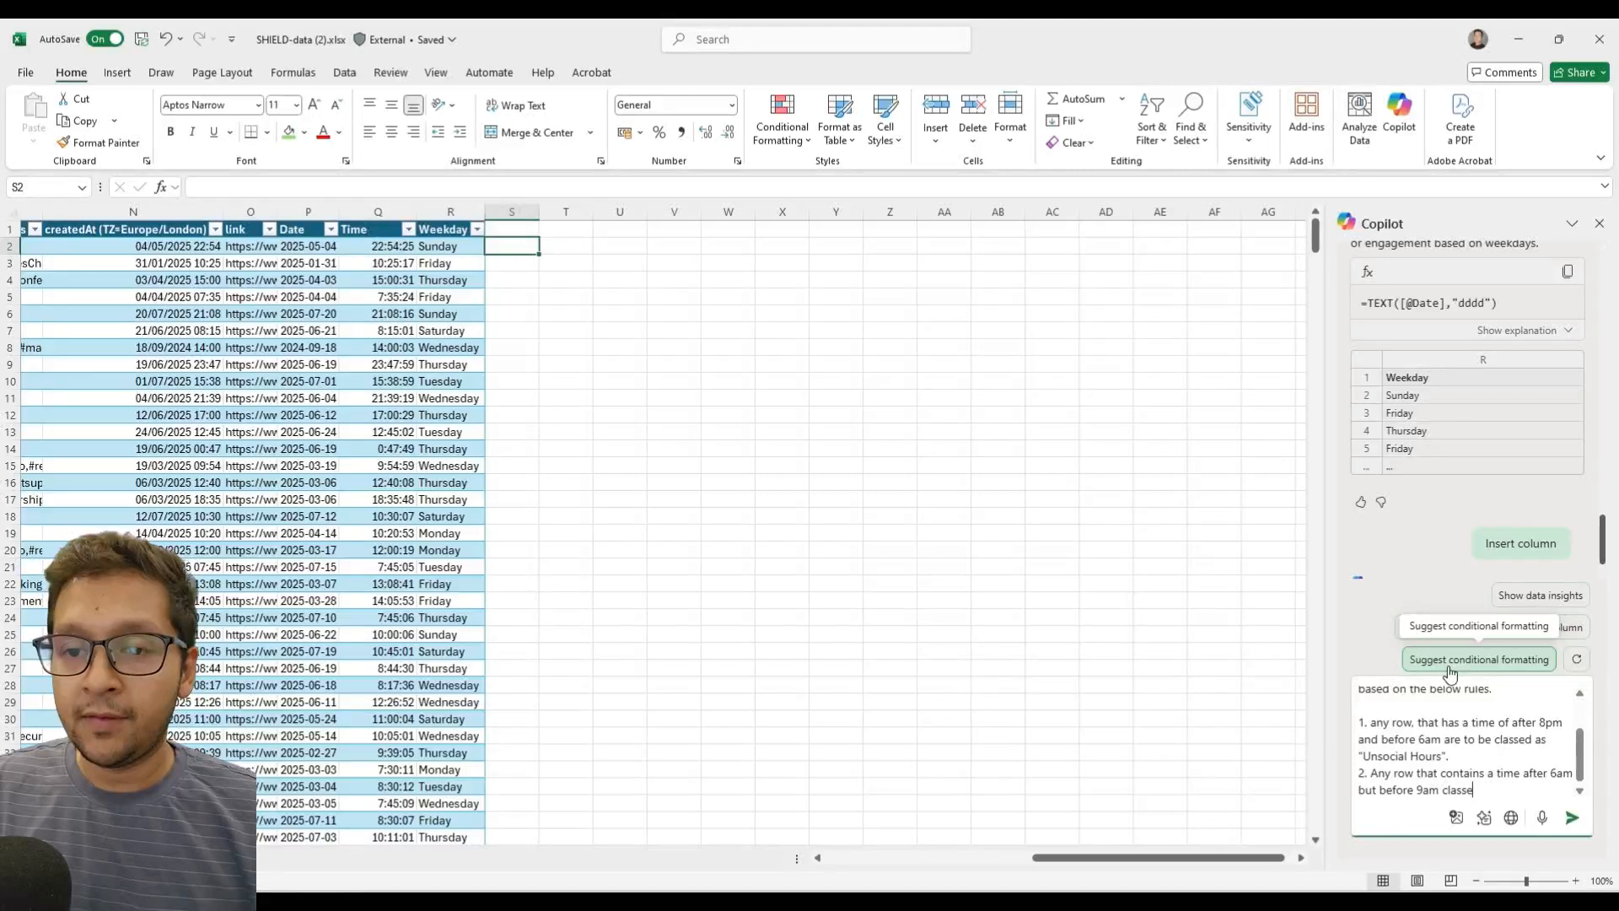
pyautogui.write('d as "Morning C')
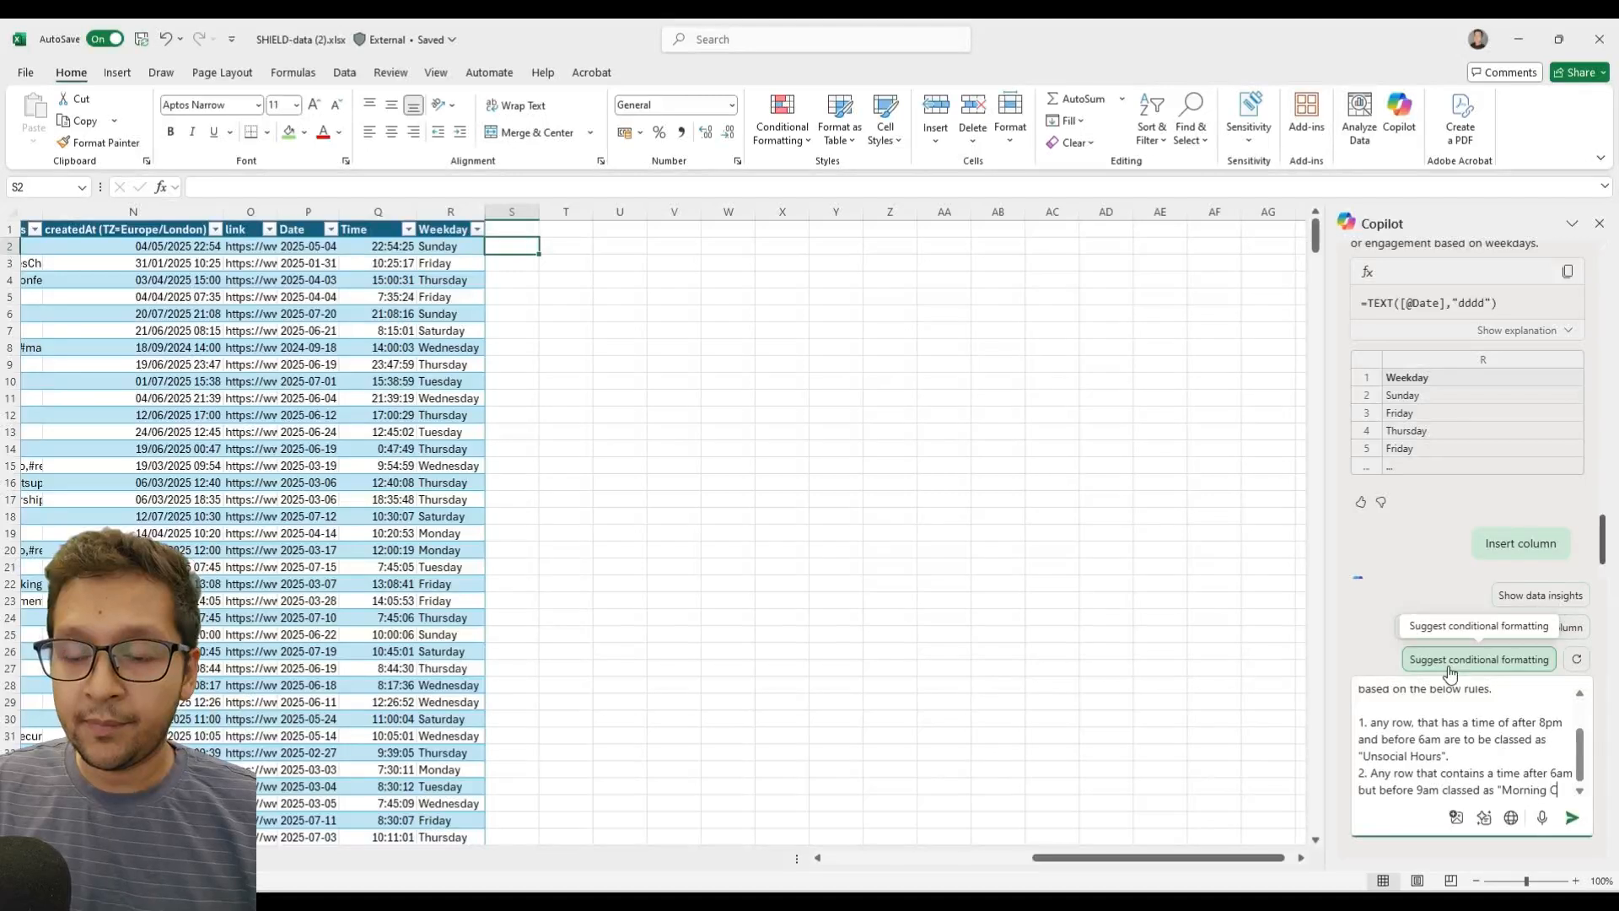
pyautogui.write('ommunte"')
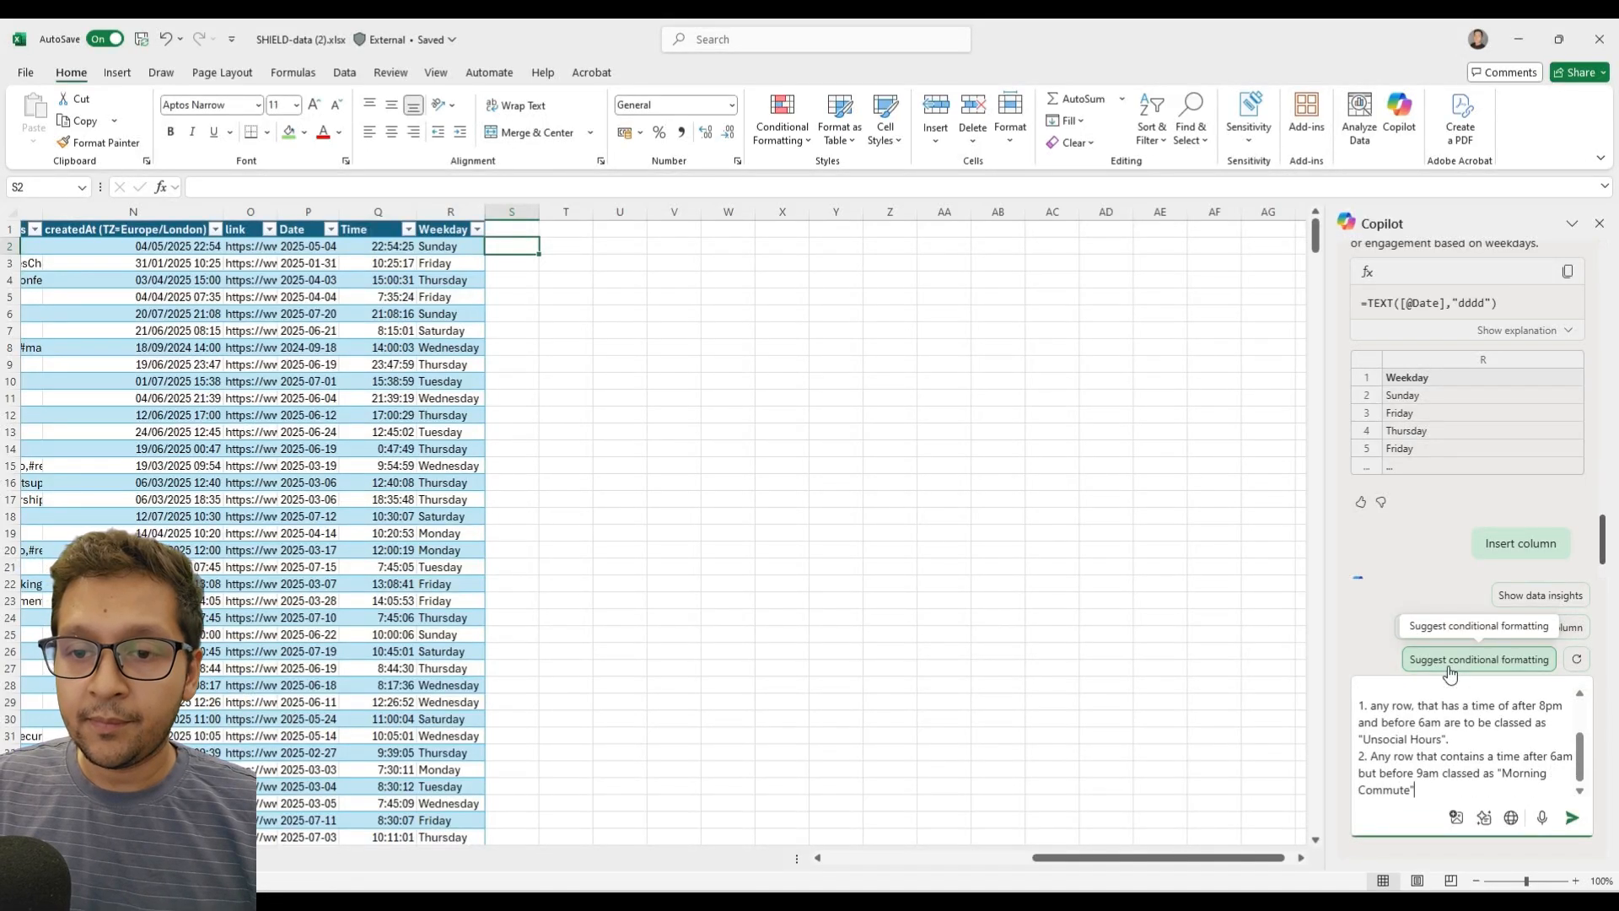
# Change the start time in the Morning Commute rule to 7am.
pyautogui.press('Up')
pyautogui.press('Up')
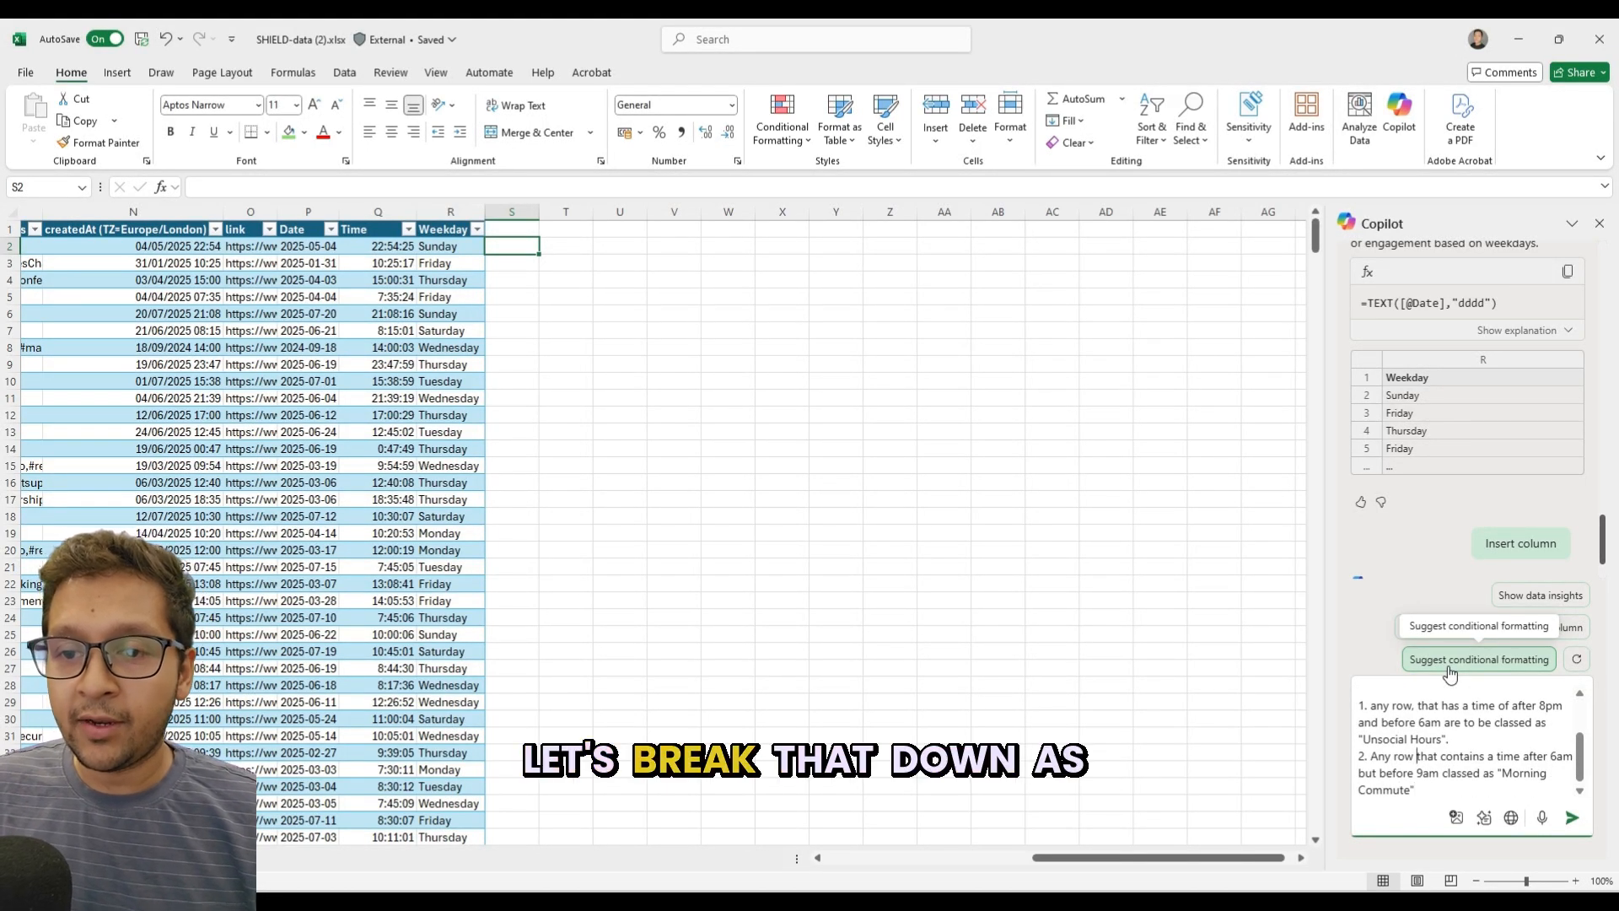
pyautogui.press('Right')
pyautogui.press('Right')
pyautogui.press('Right')
pyautogui.press('Right')
pyautogui.press('Right')
pyautogui.press('Right')
pyautogui.press('Right')
pyautogui.press('Right')
pyautogui.press('Right')
pyautogui.press('Right')
pyautogui.press('Right')
pyautogui.press('Right')
pyautogui.press('Right')
pyautogui.press('Right')
pyautogui.press('Right')
pyautogui.press('Right')
pyautogui.press('Right')
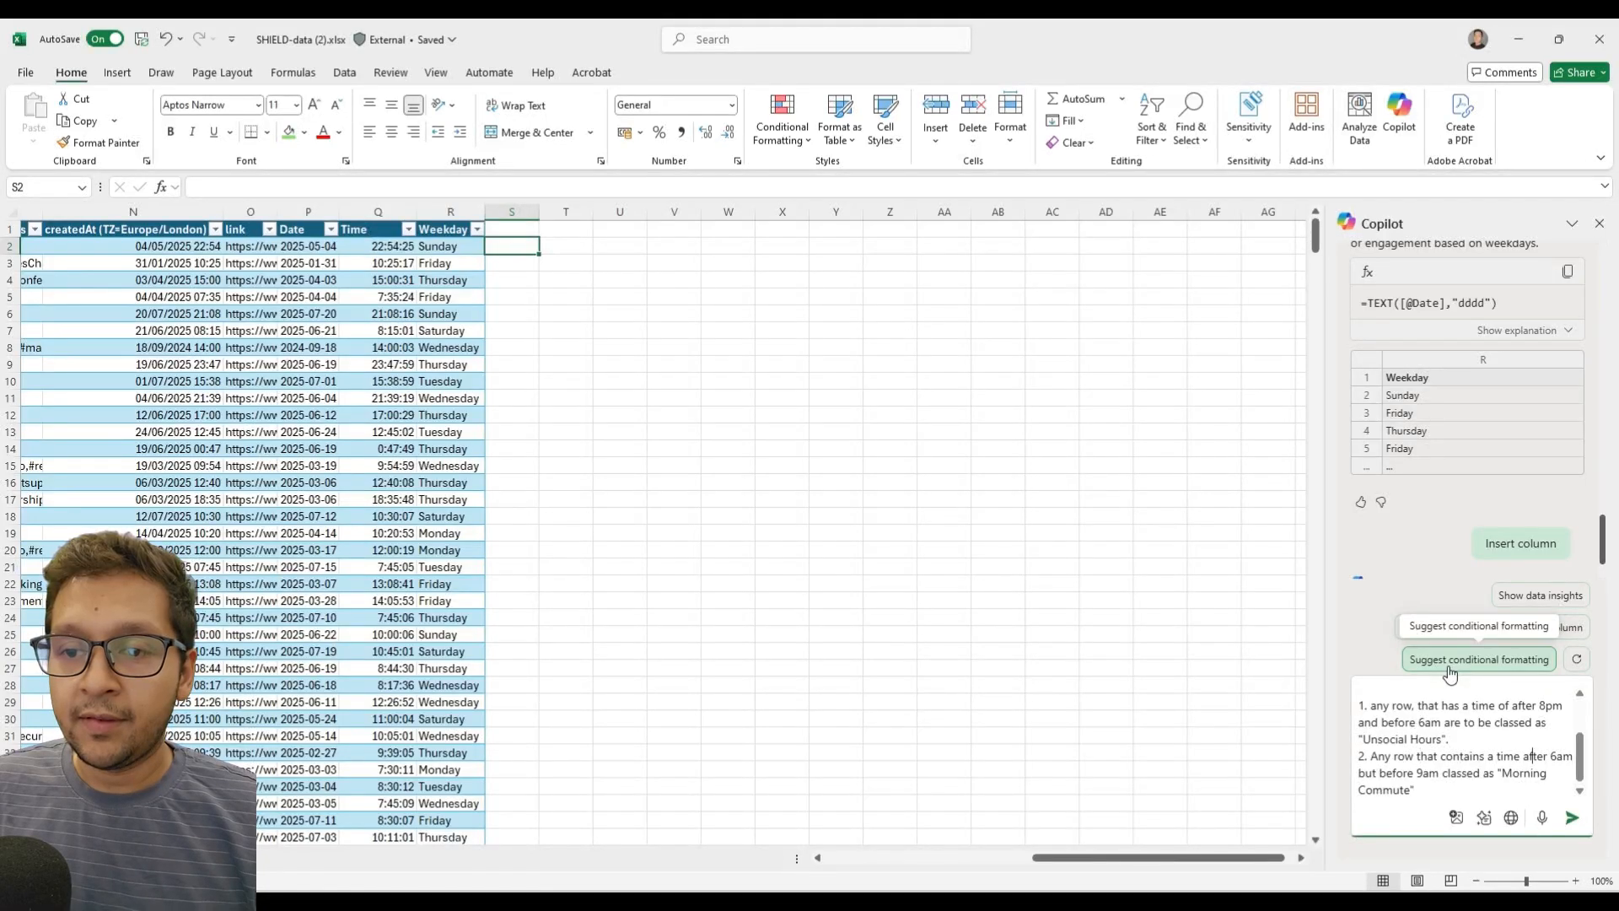
pyautogui.press('Delete')
pyautogui.write('7')
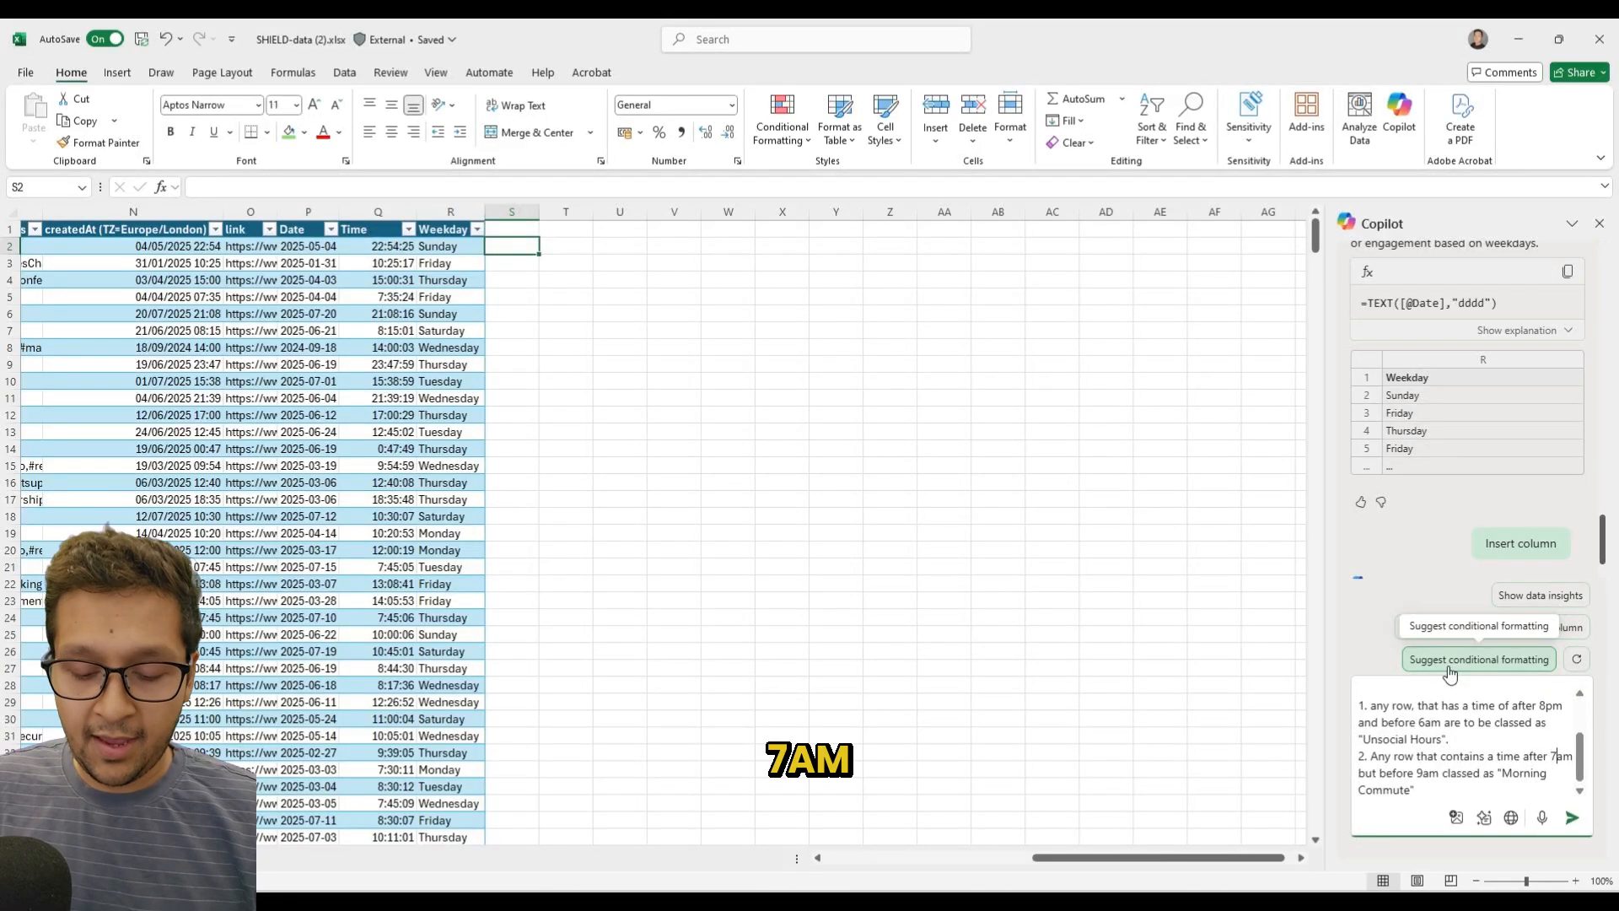
# Change the end time in the Unsocial Hours rule to 5am.
pyautogui.press('Up')
pyautogui.press('Up')
pyautogui.press('Left')
pyautogui.press('Left')
pyautogui.press('Left')
pyautogui.press('Left')
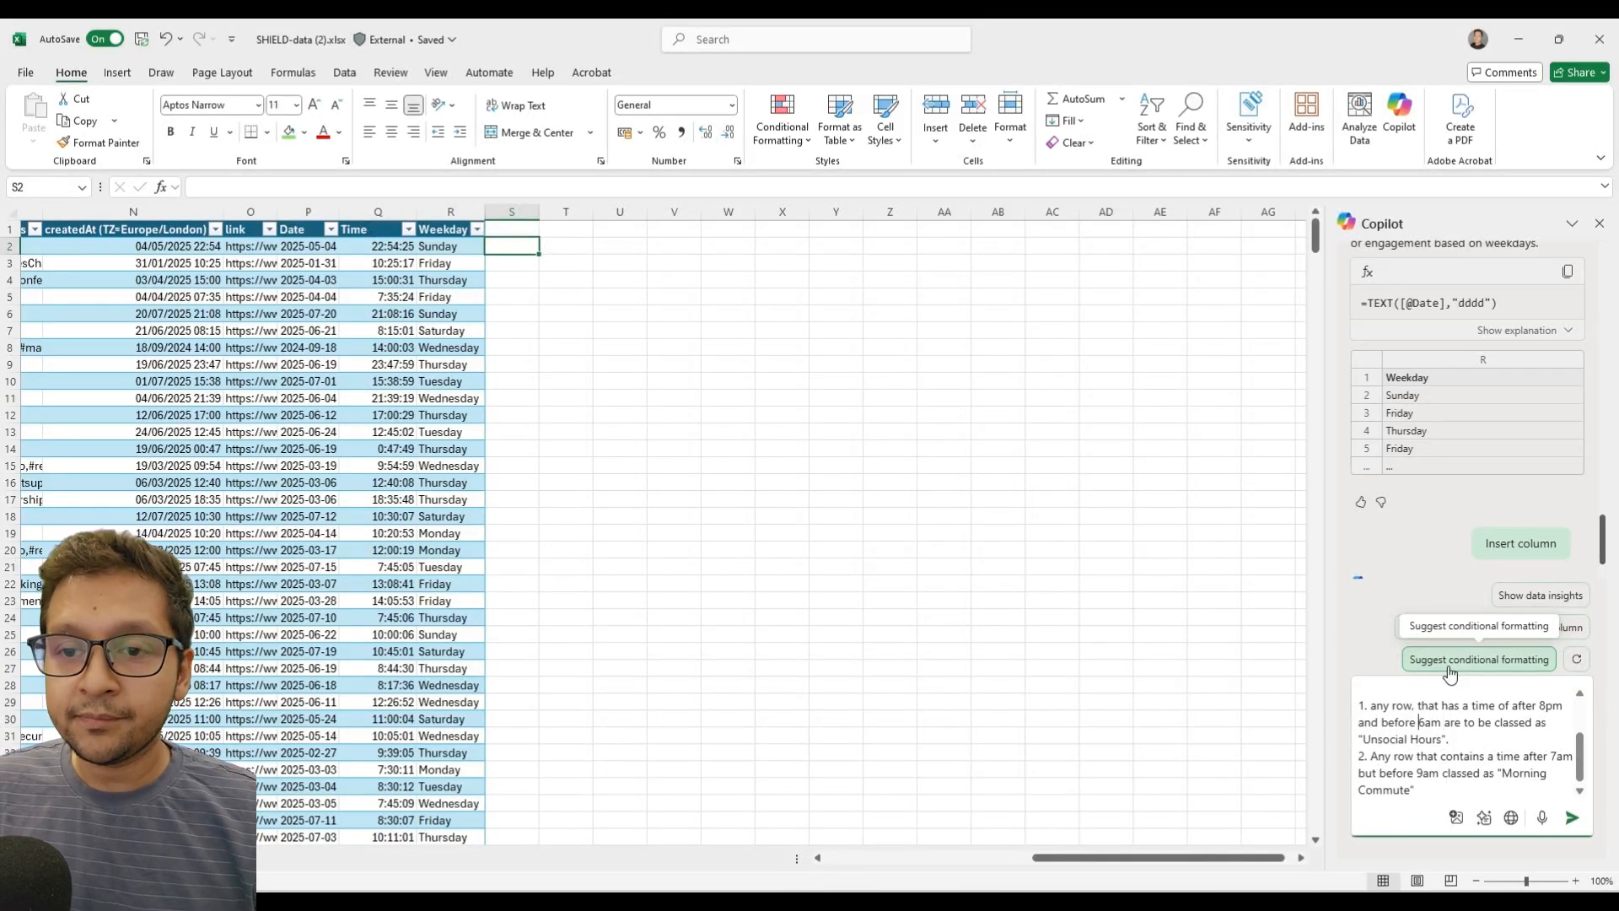
pyautogui.press('Delete')
pyautogui.write('5')
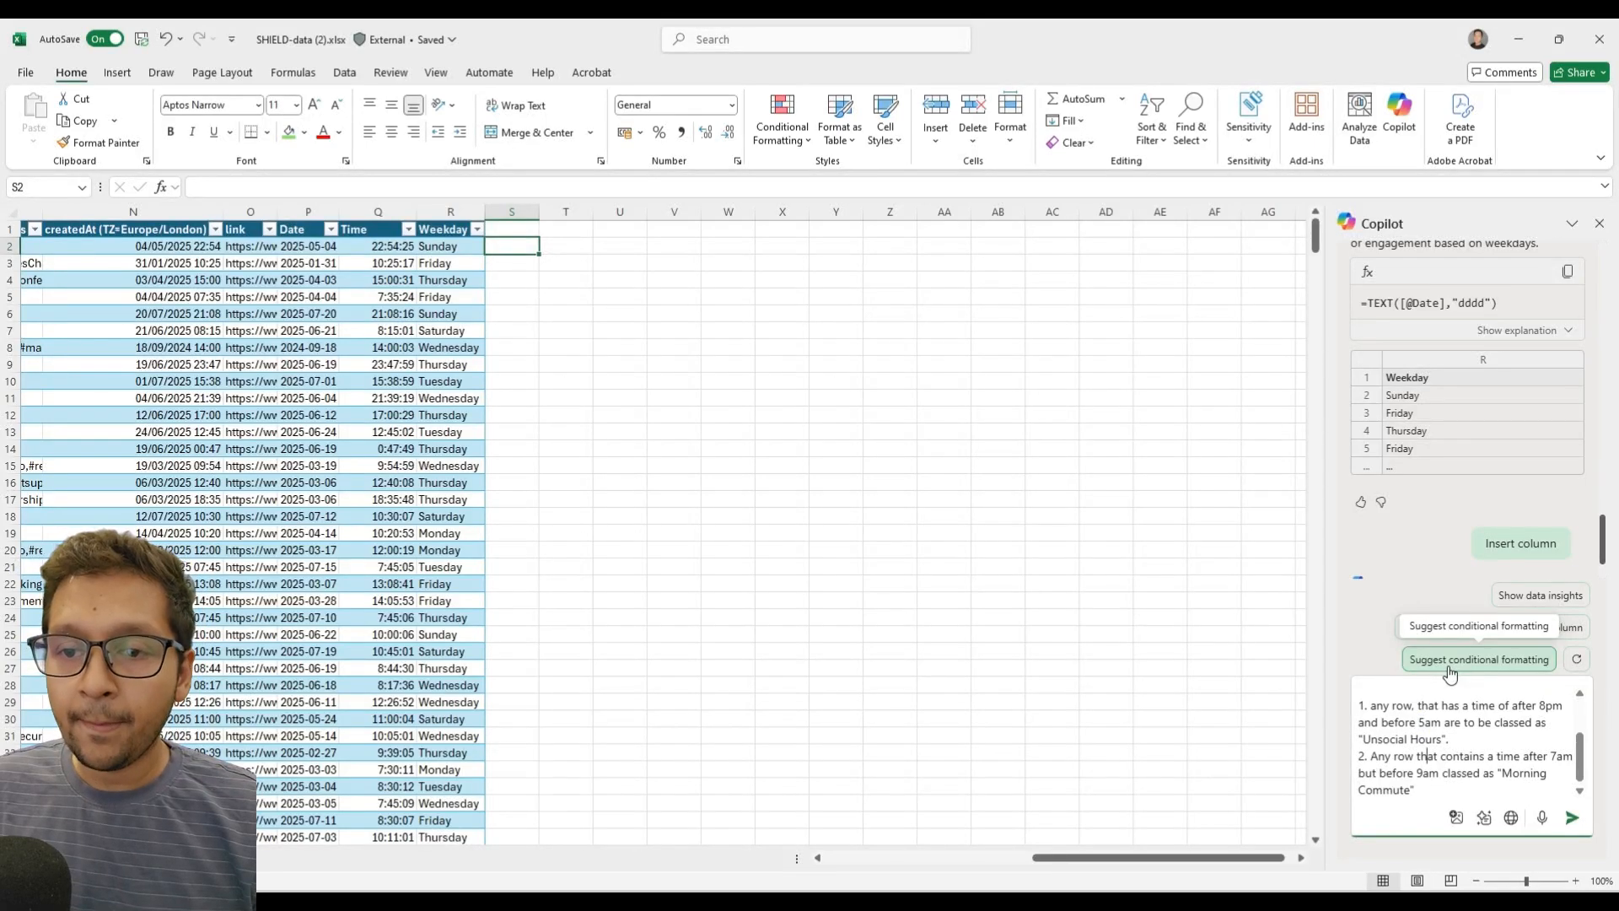
# Insert a new rule above the Morning Commute rule: "2. any row that contains a time of between 5am and before 7am,".
pyautogui.press('Home')
pyautogui.hotkey('shift', 'Return')
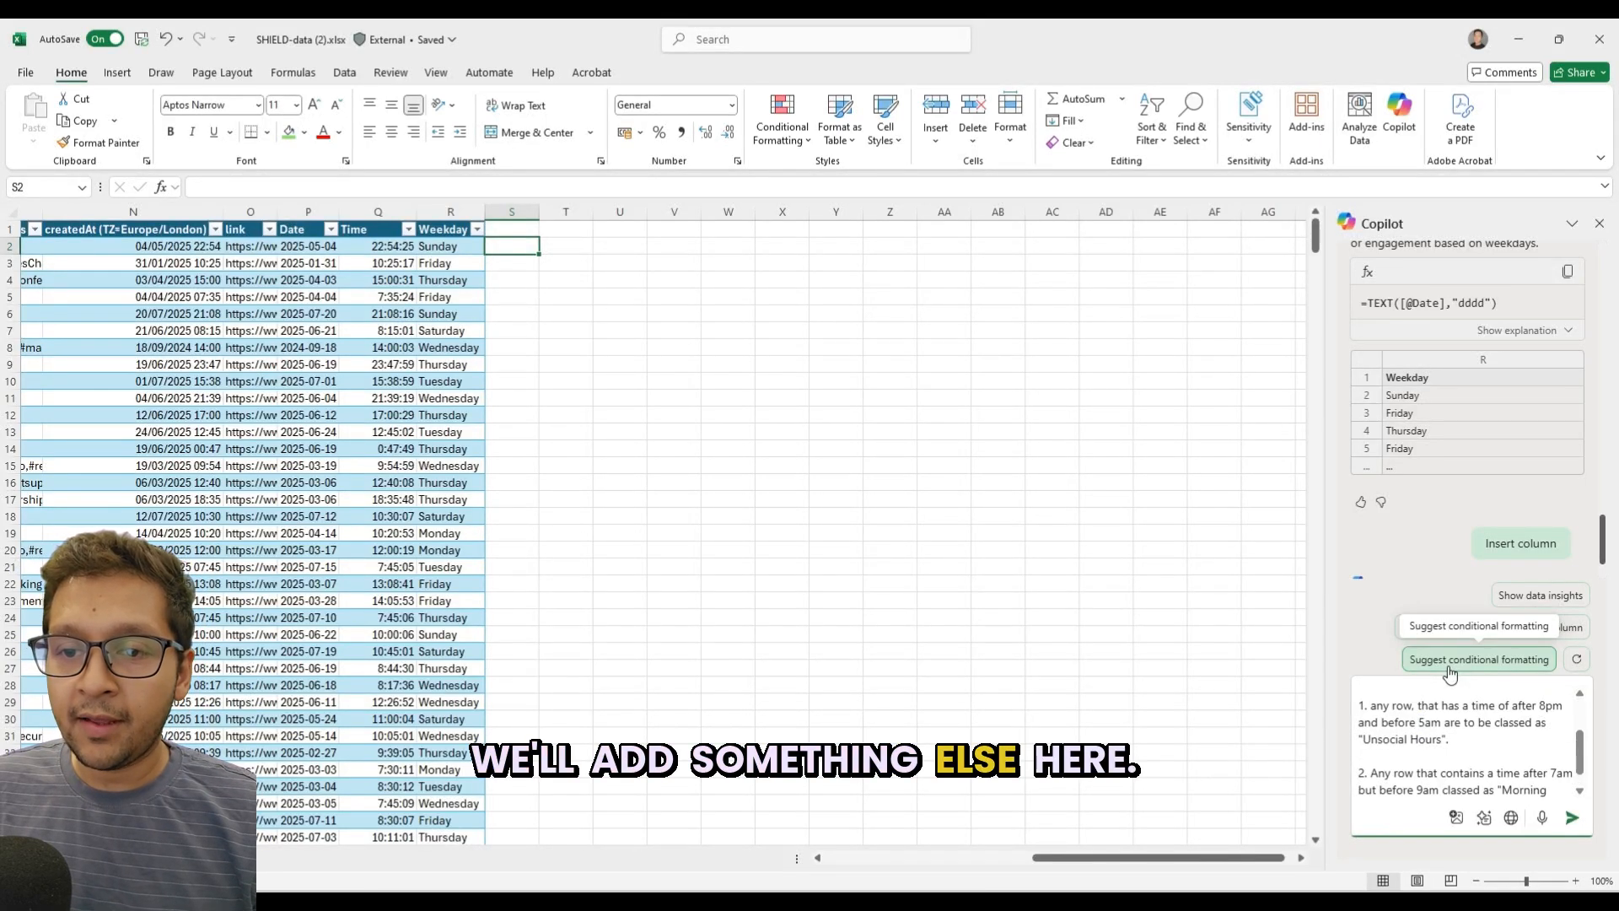
pyautogui.write('2.')
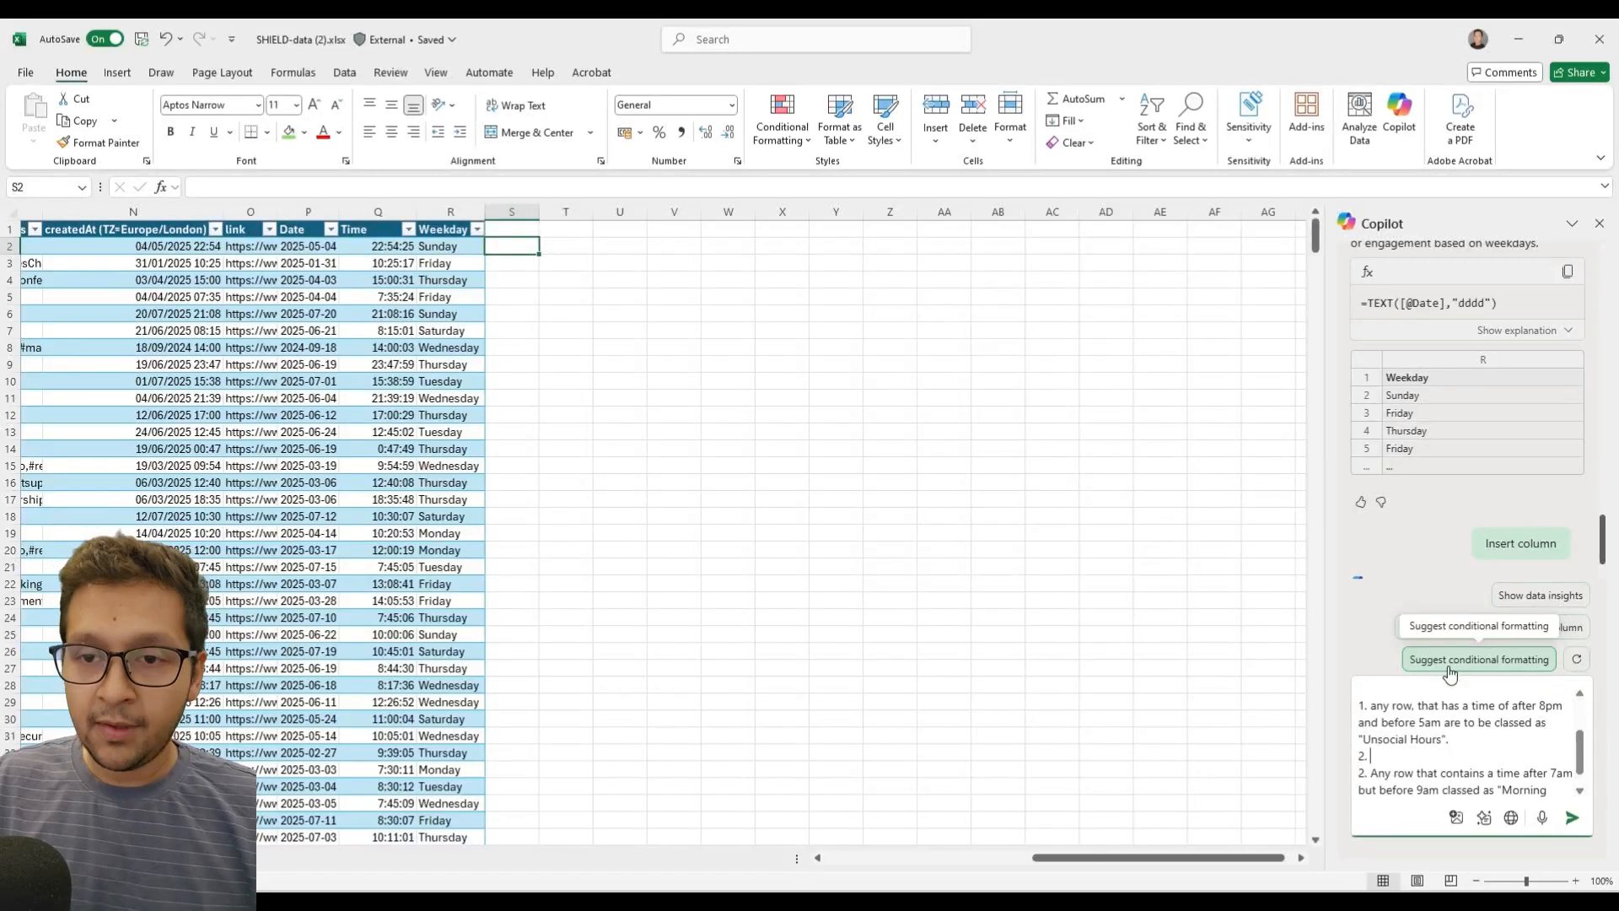
pyautogui.write(' any row th')
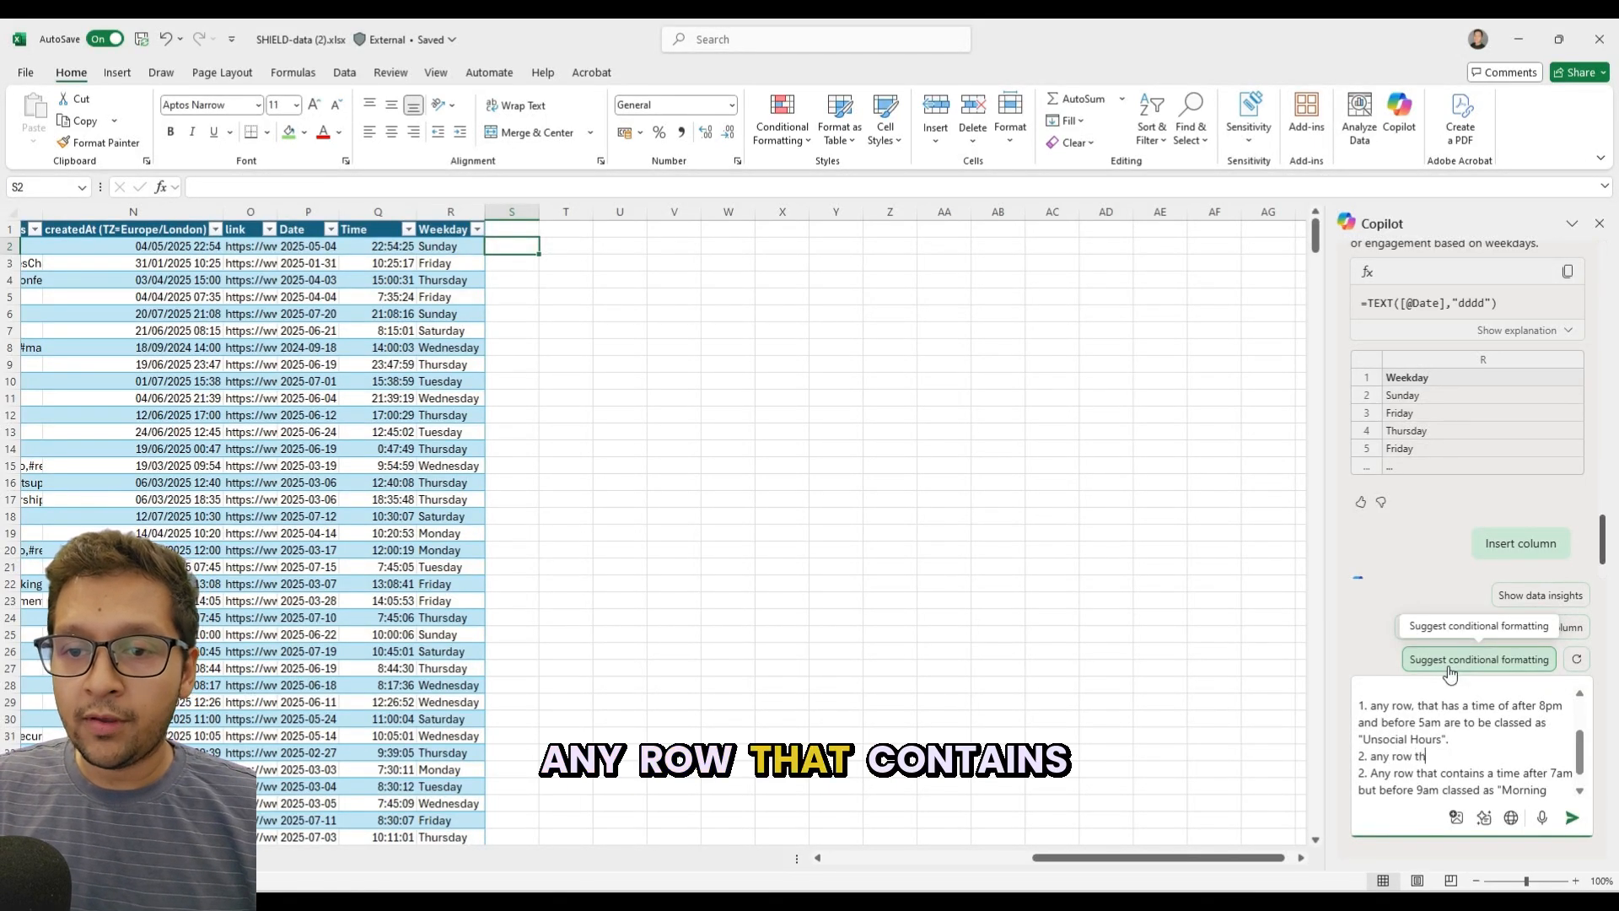
pyautogui.write('at contains ')
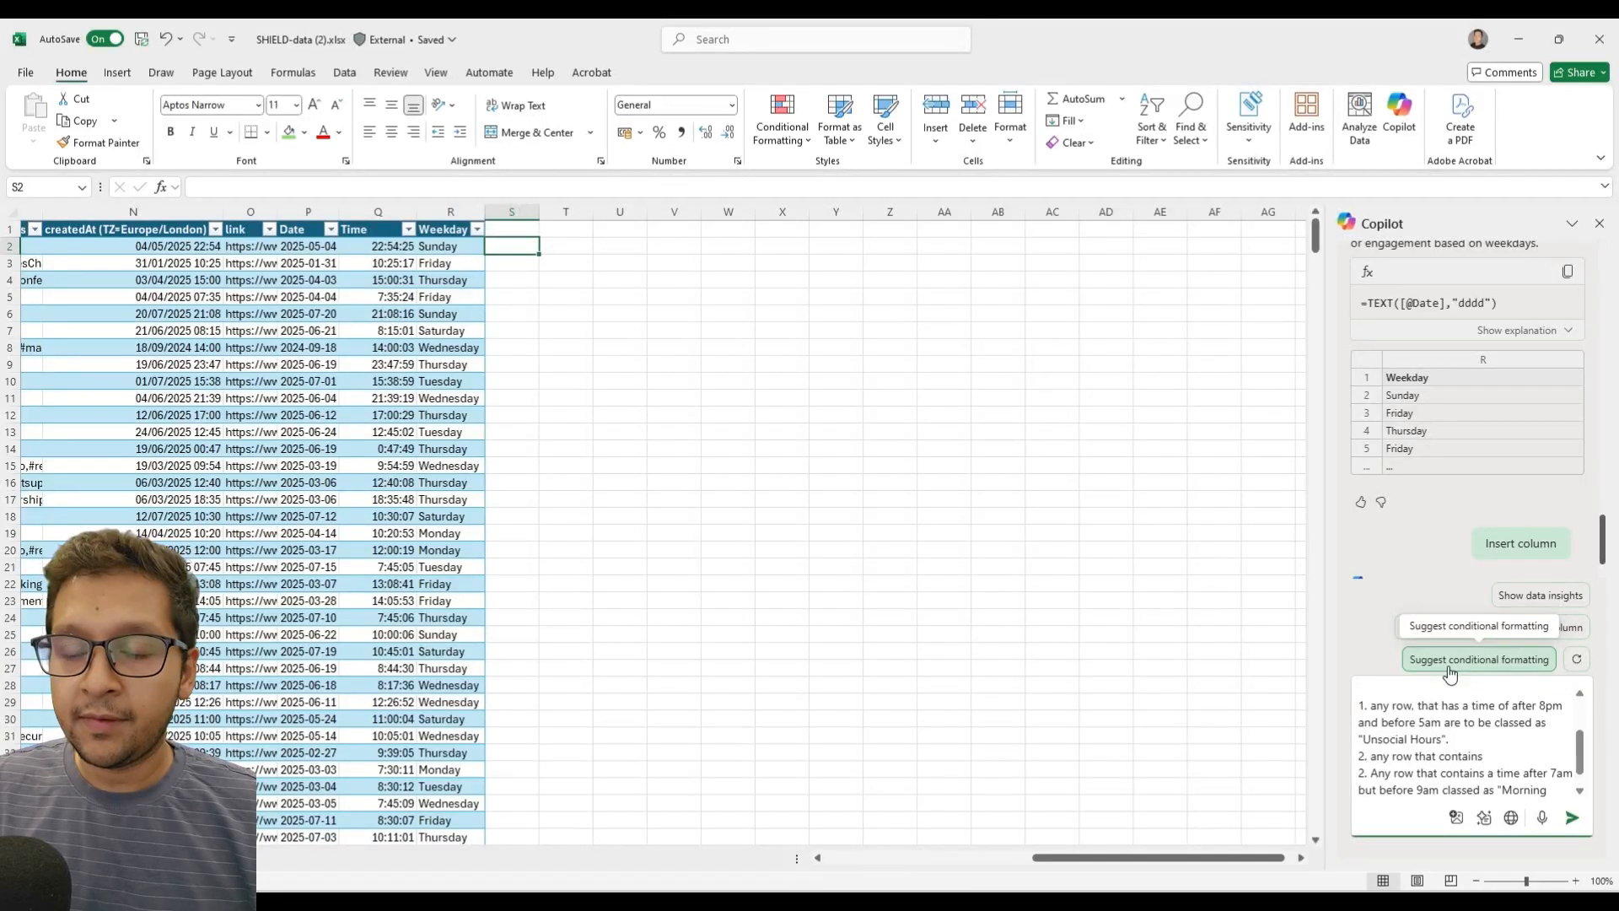
pyautogui.write('a')
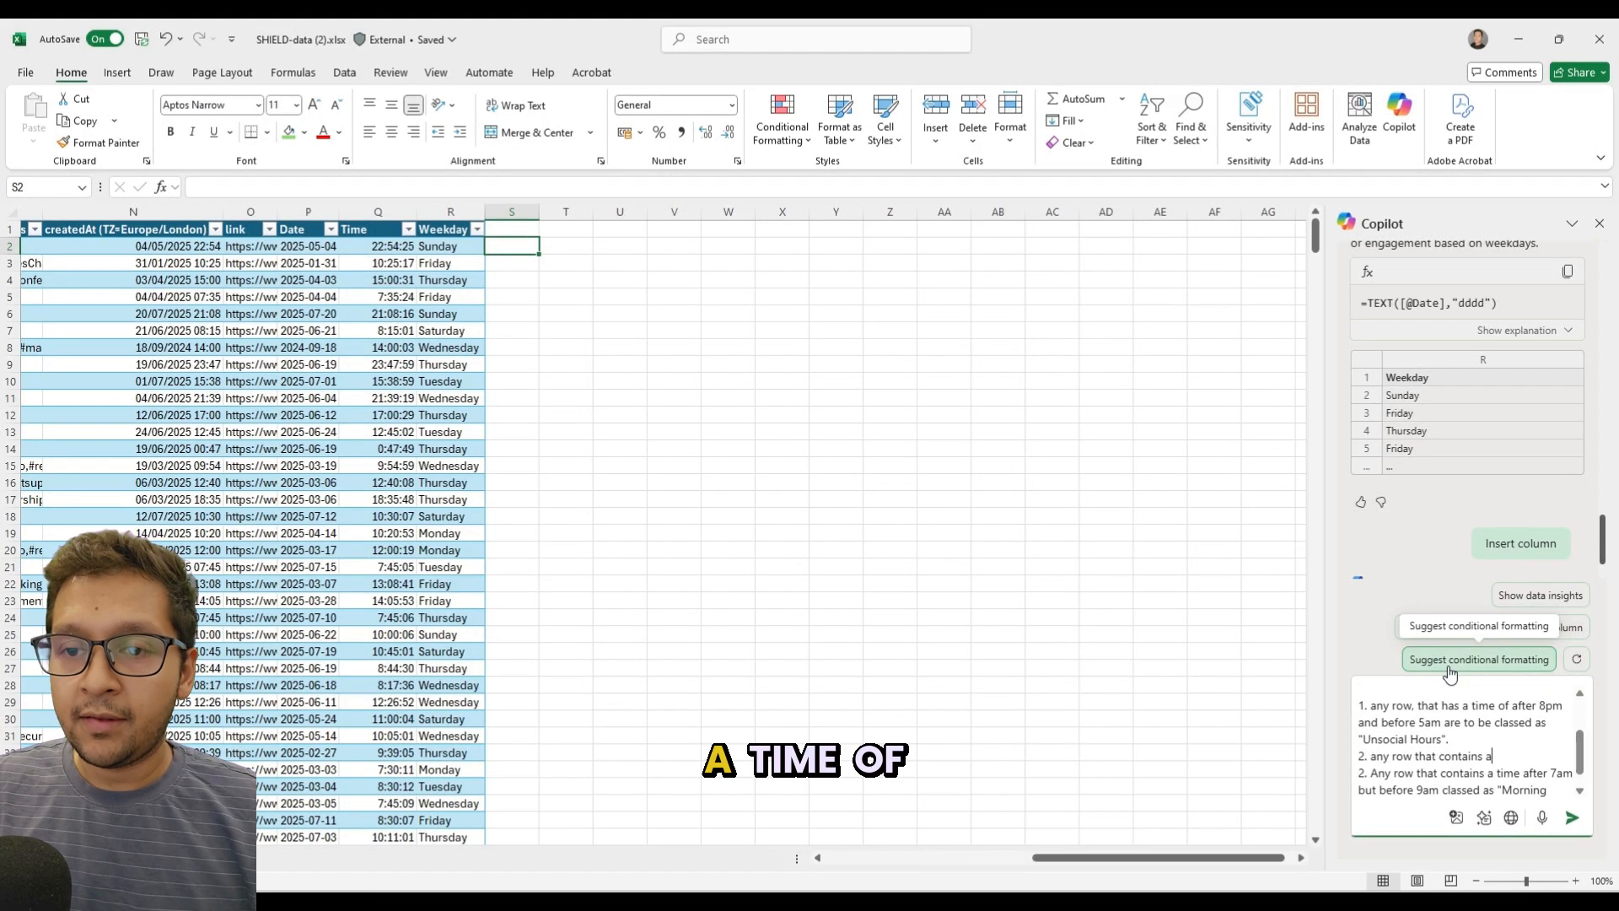
pyautogui.write(' time of')
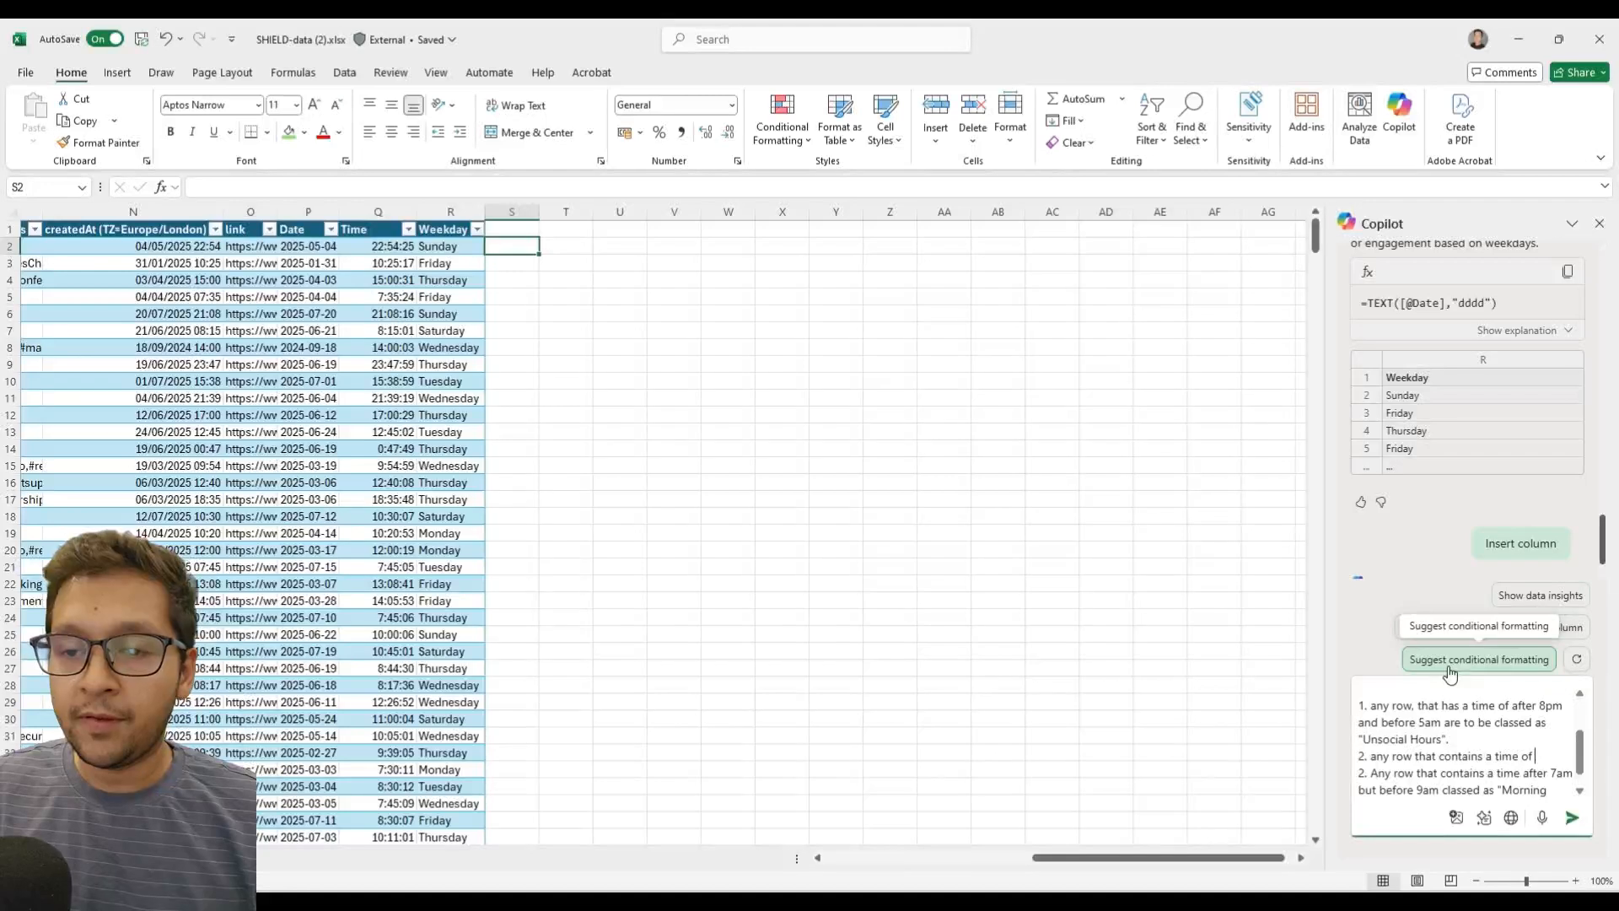
pyautogui.write(' between')
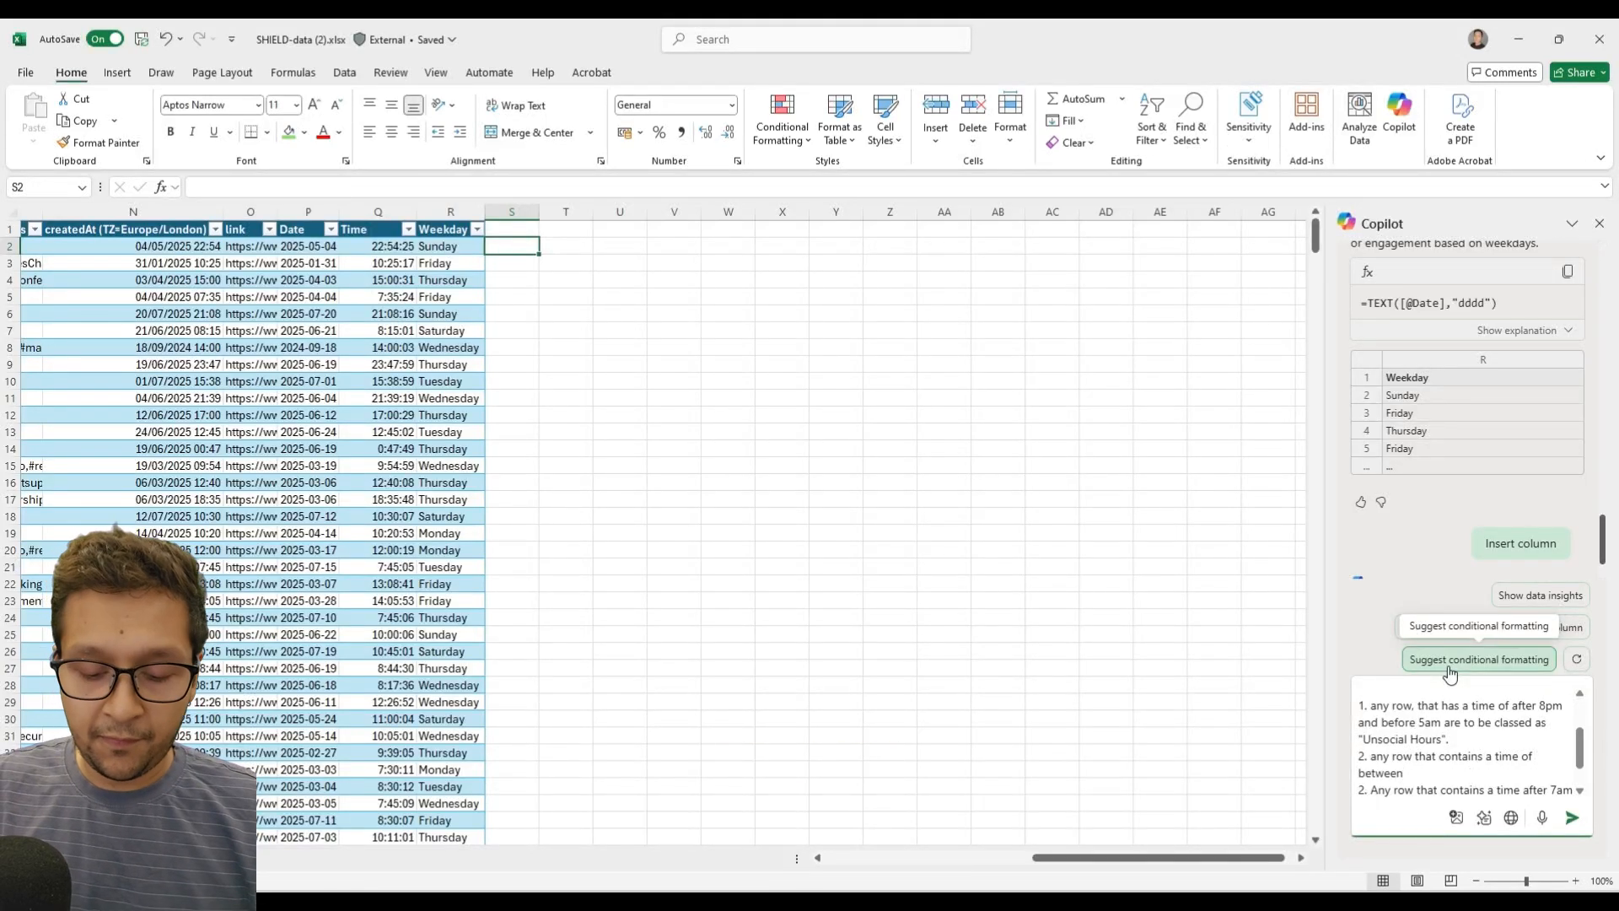
pyautogui.write(' 5am')
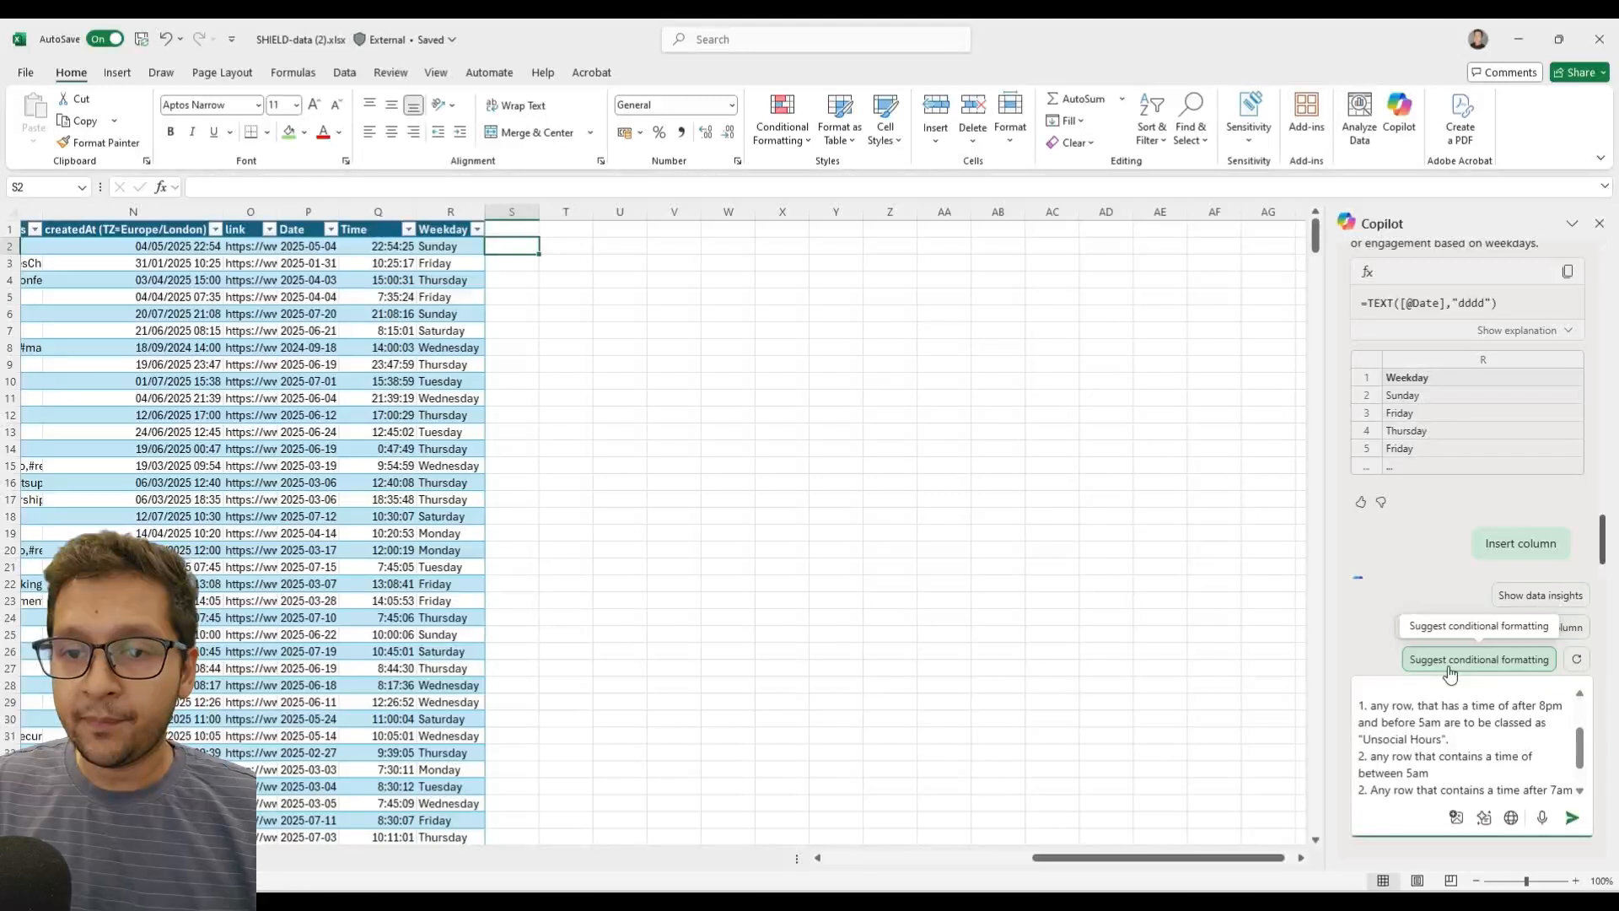
pyautogui.write(' and b')
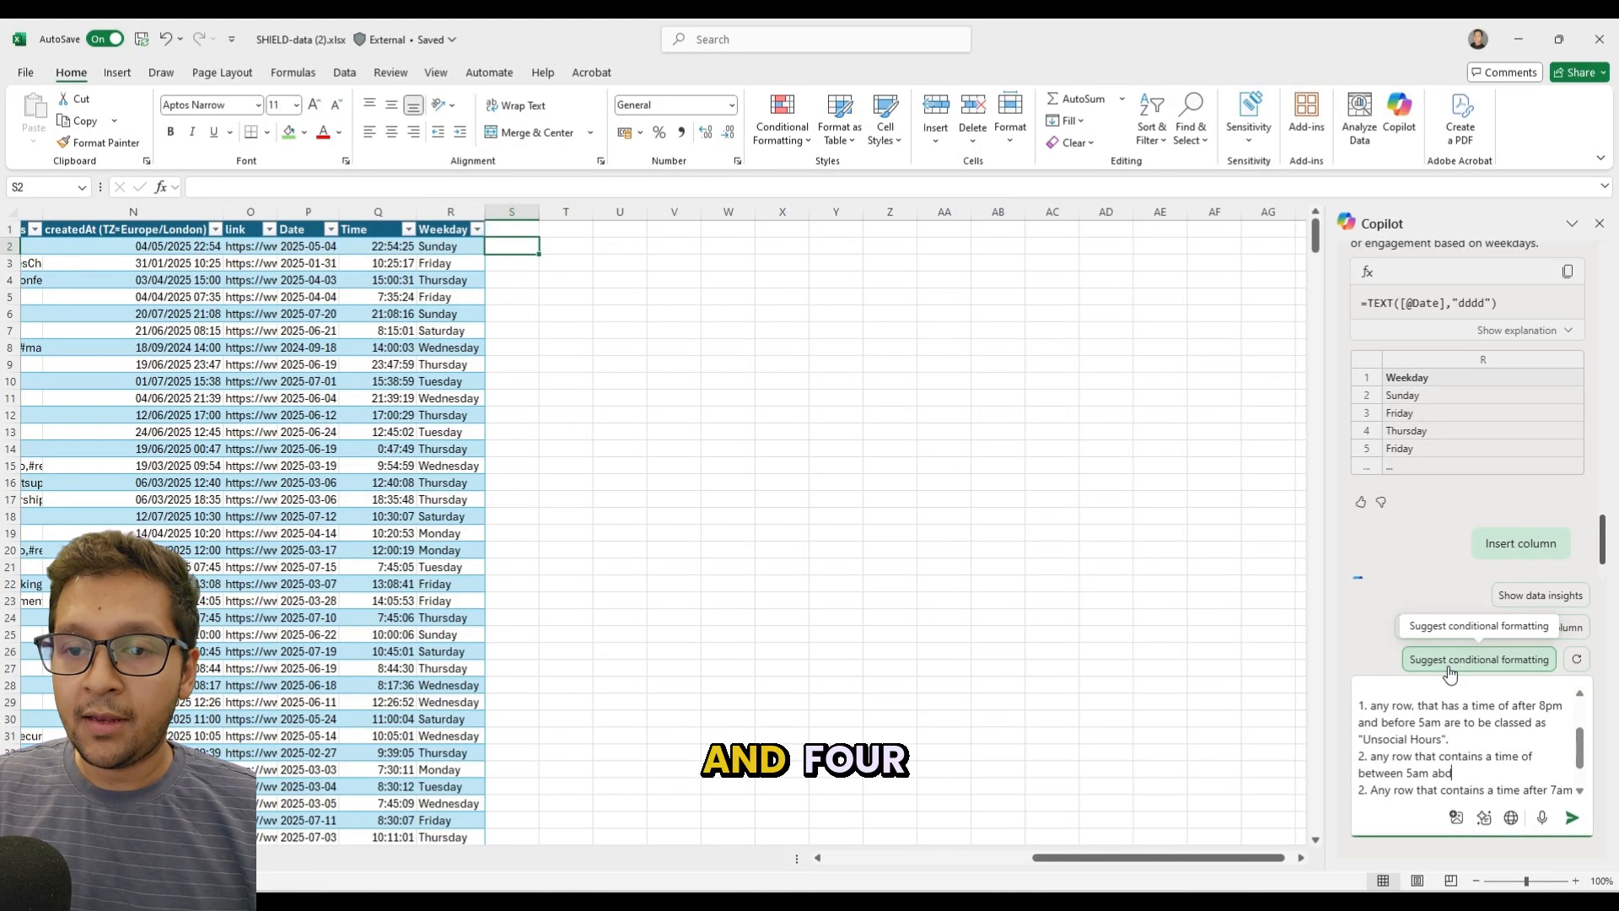
pyautogui.write('efore 7am,')
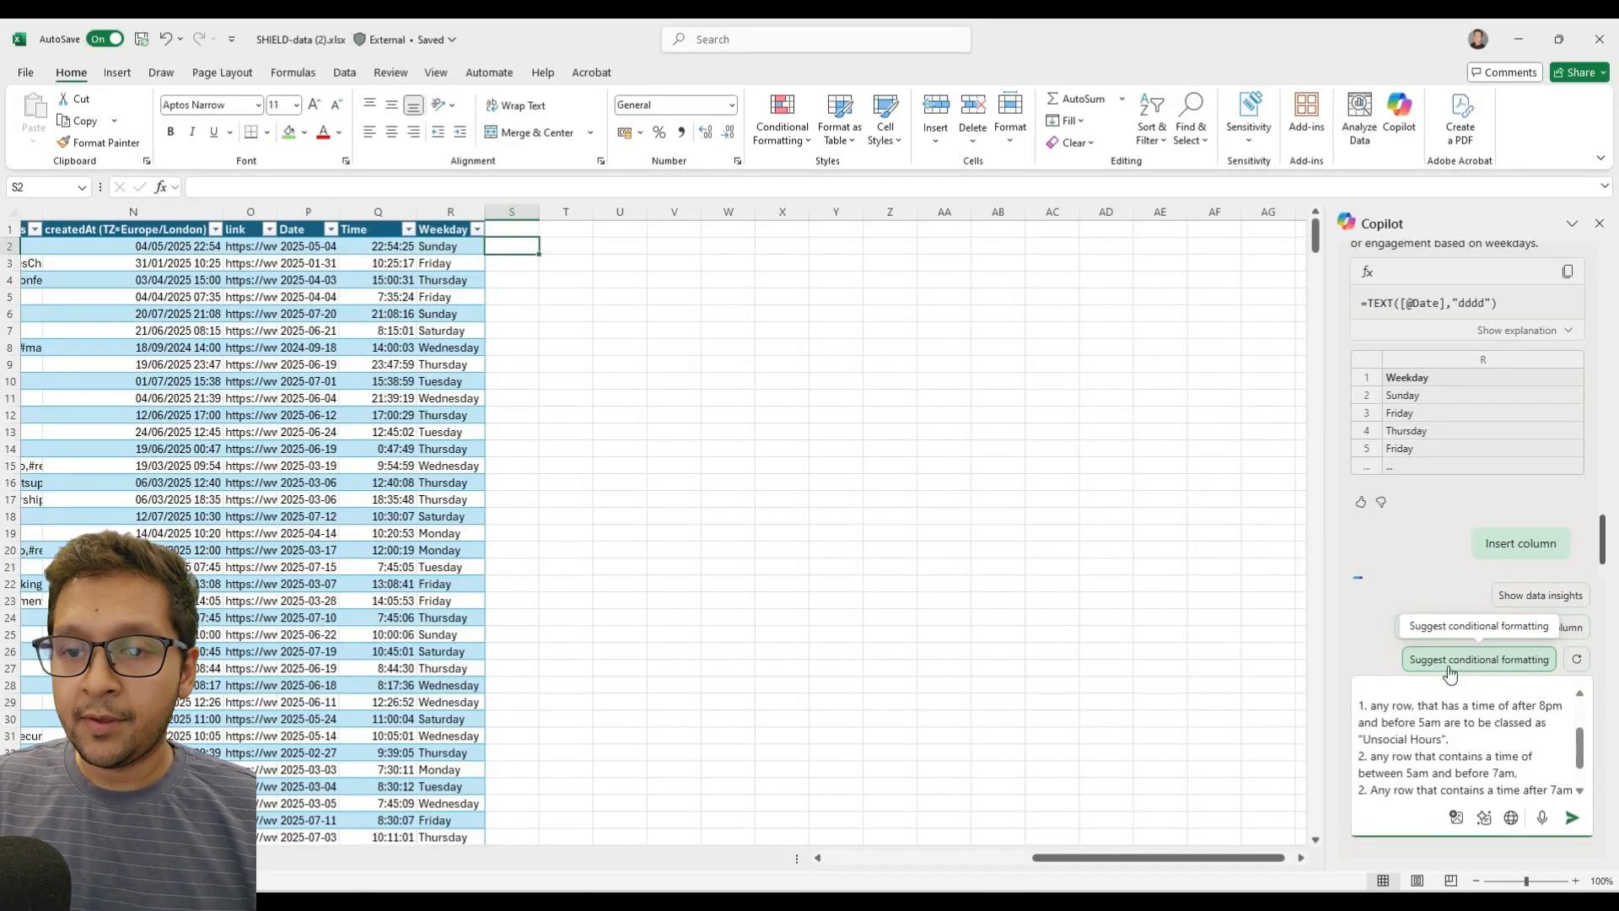
pyautogui.write(' class as very')
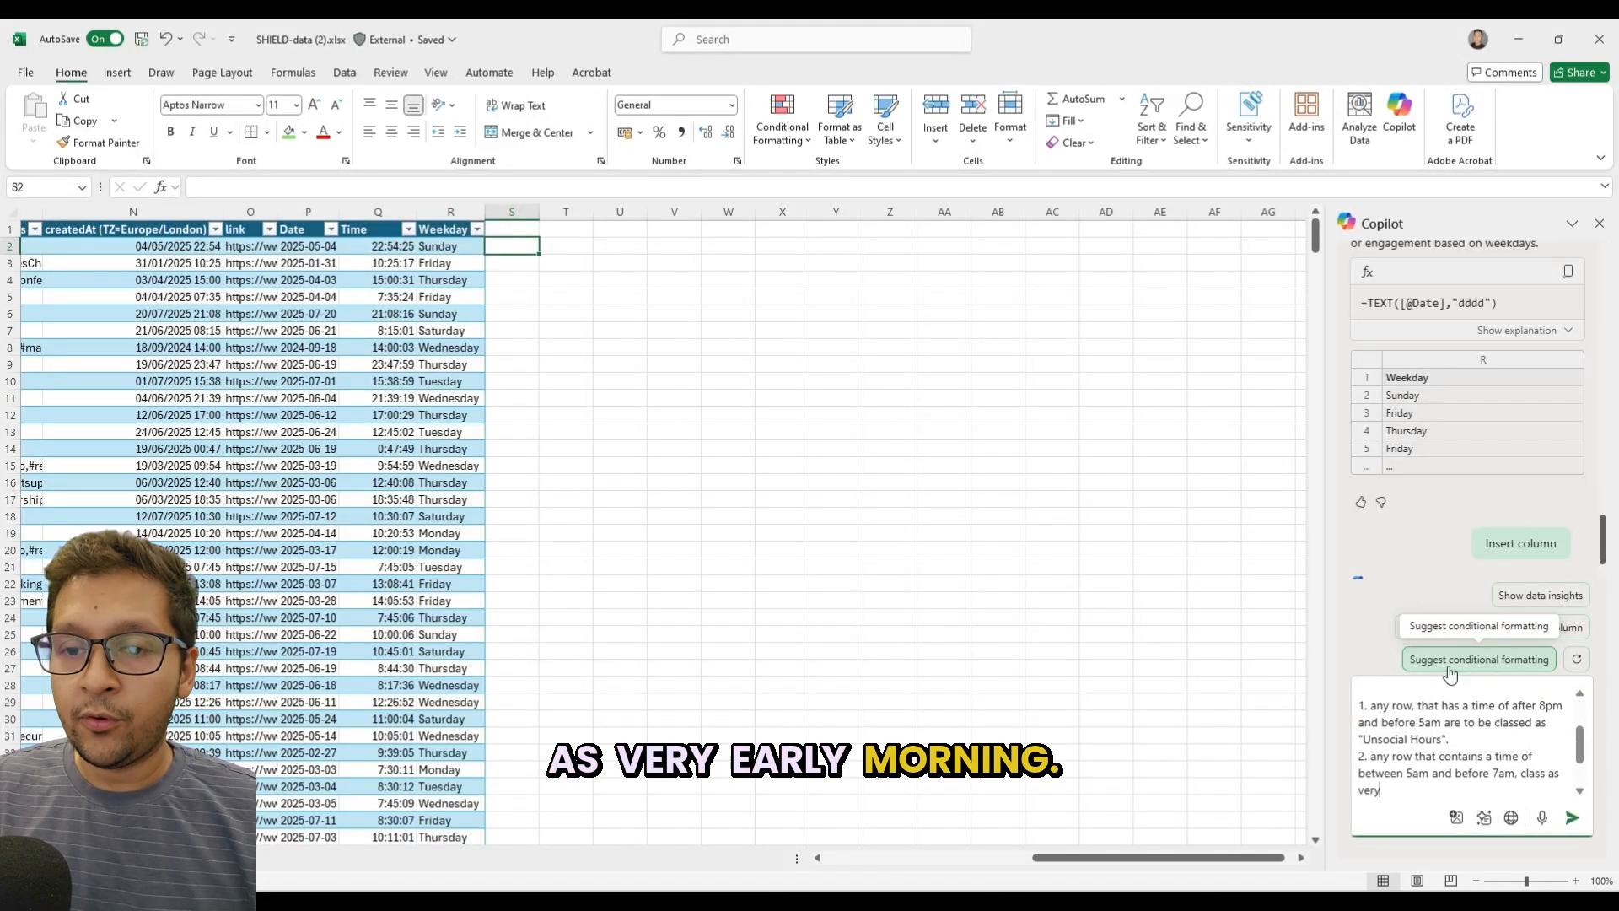
pyautogui.write(' VEarly Morning"')
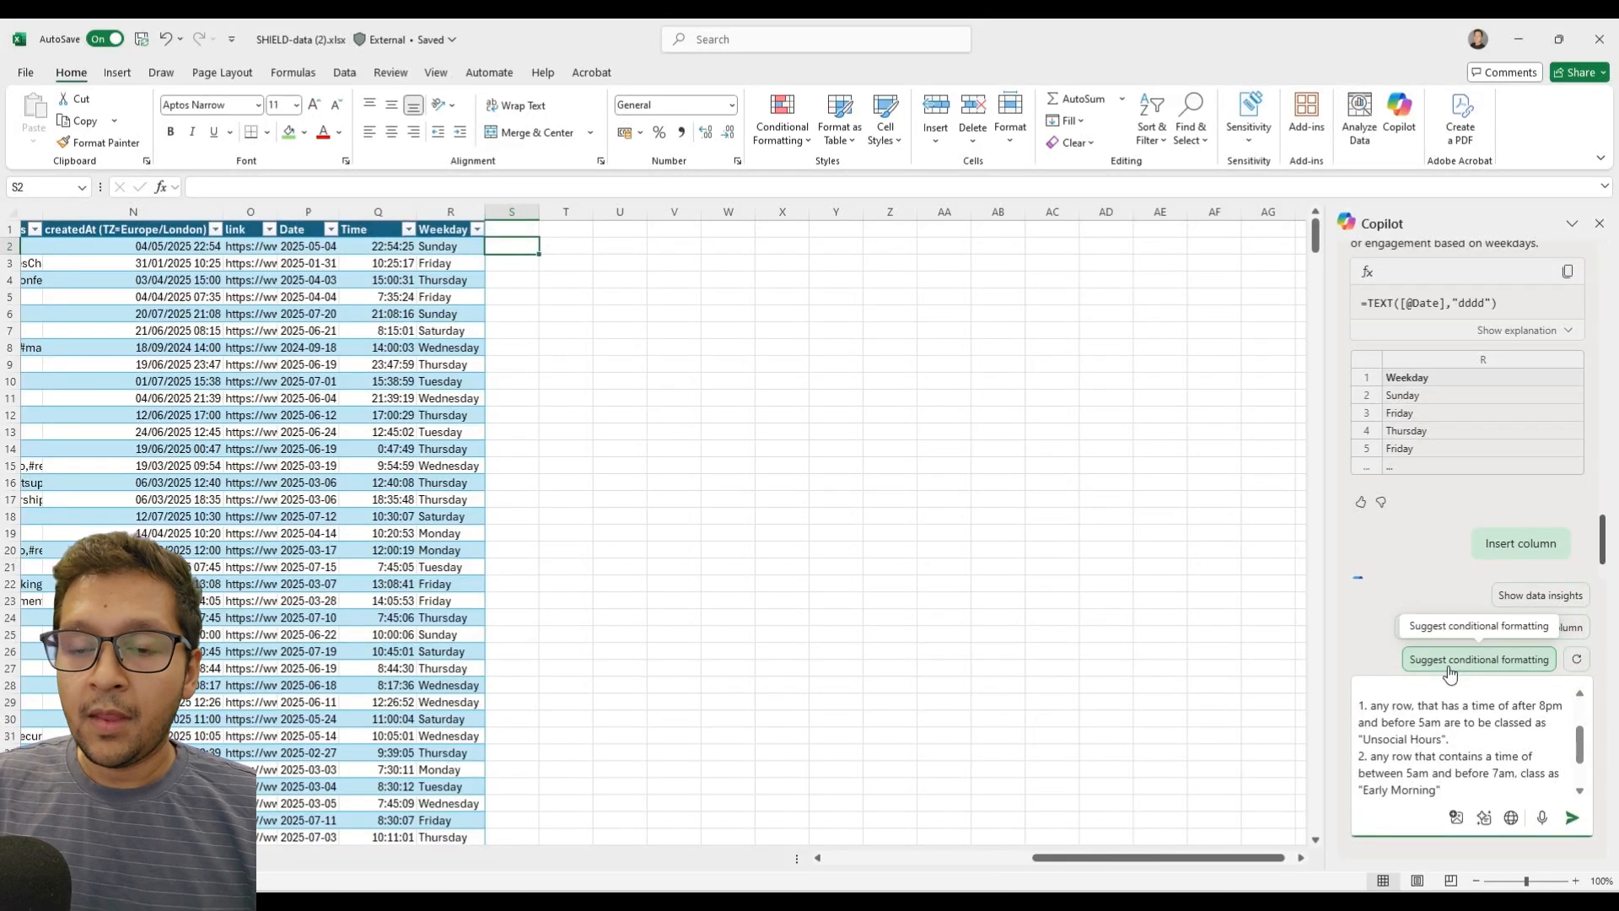
# Renumber the Morning Commute rule as 3.
pyautogui.hotkey('shift', 'Return')
pyautogui.write('2. Any row that contains a time after 7am')
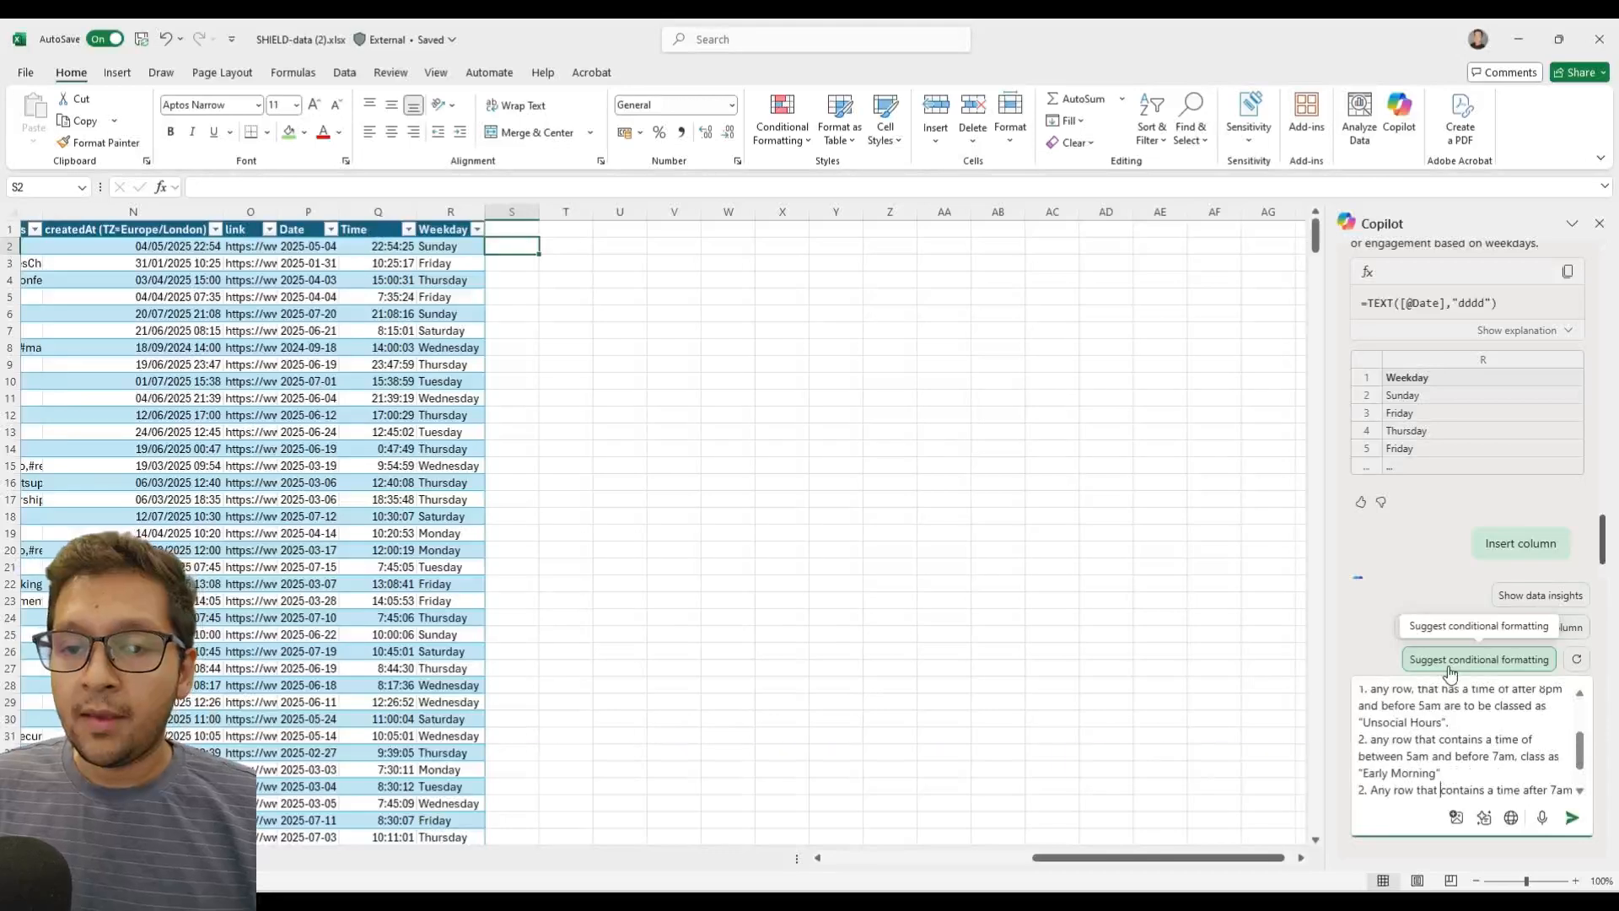
pyautogui.write('but before 9am classed as "Morning')
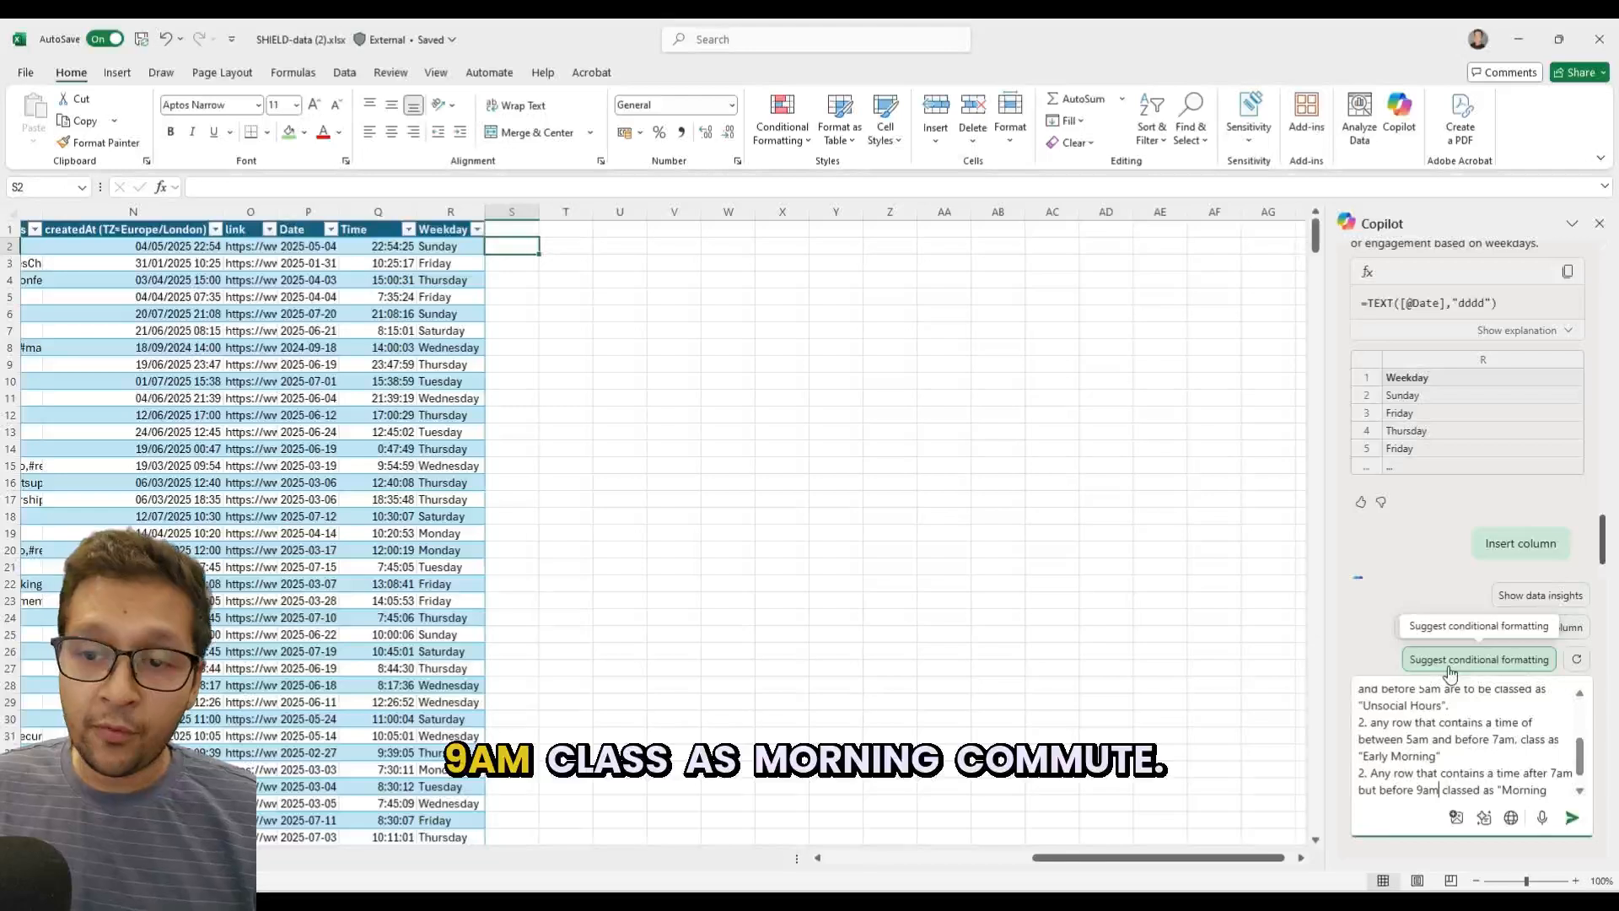
pyautogui.write('Commute"')
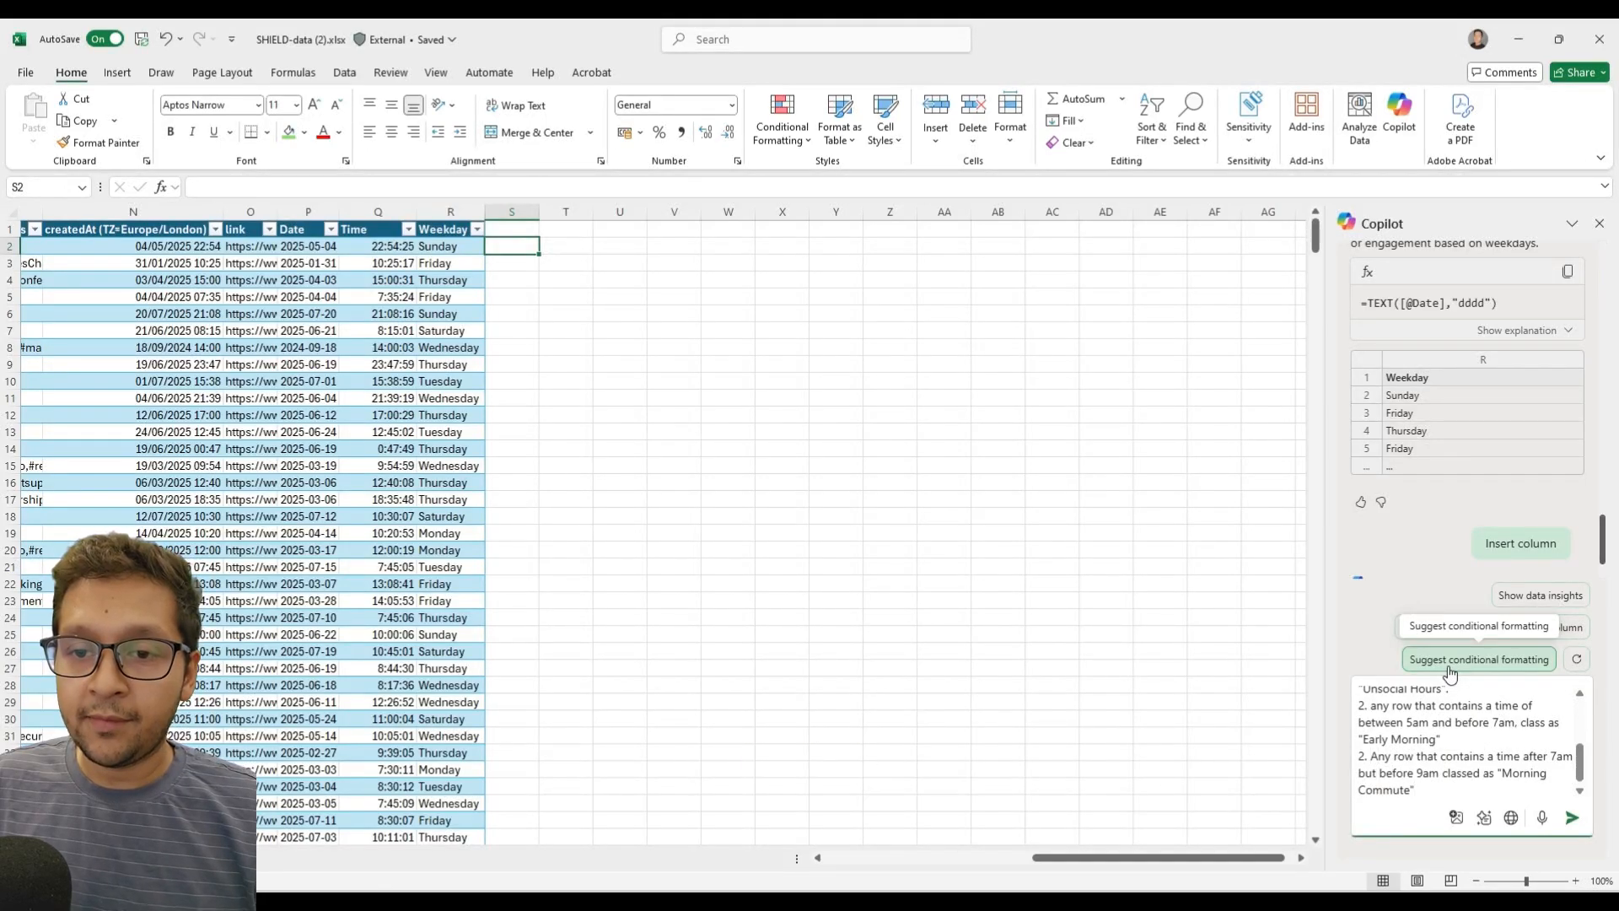
pyautogui.press('BackSpace')
pyautogui.write('3')
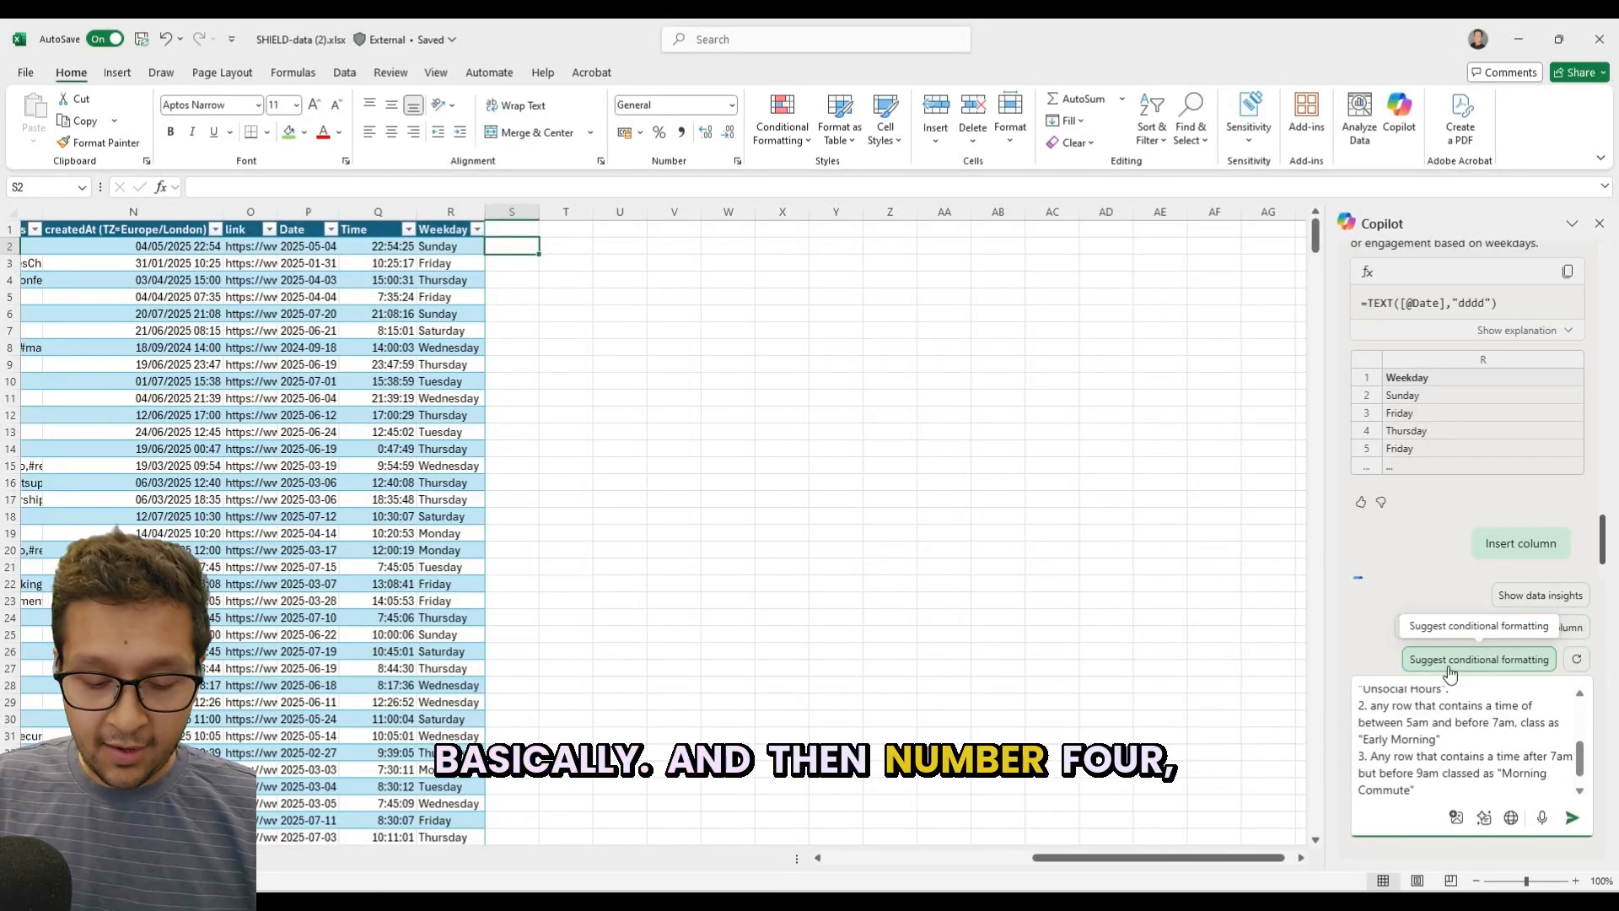
# Add a fourth rule to the Copilot prompt: "4. any row that contains a time after 9am but before 12pm".
pyautogui.press('Return')
pyautogui.write('4. any r')
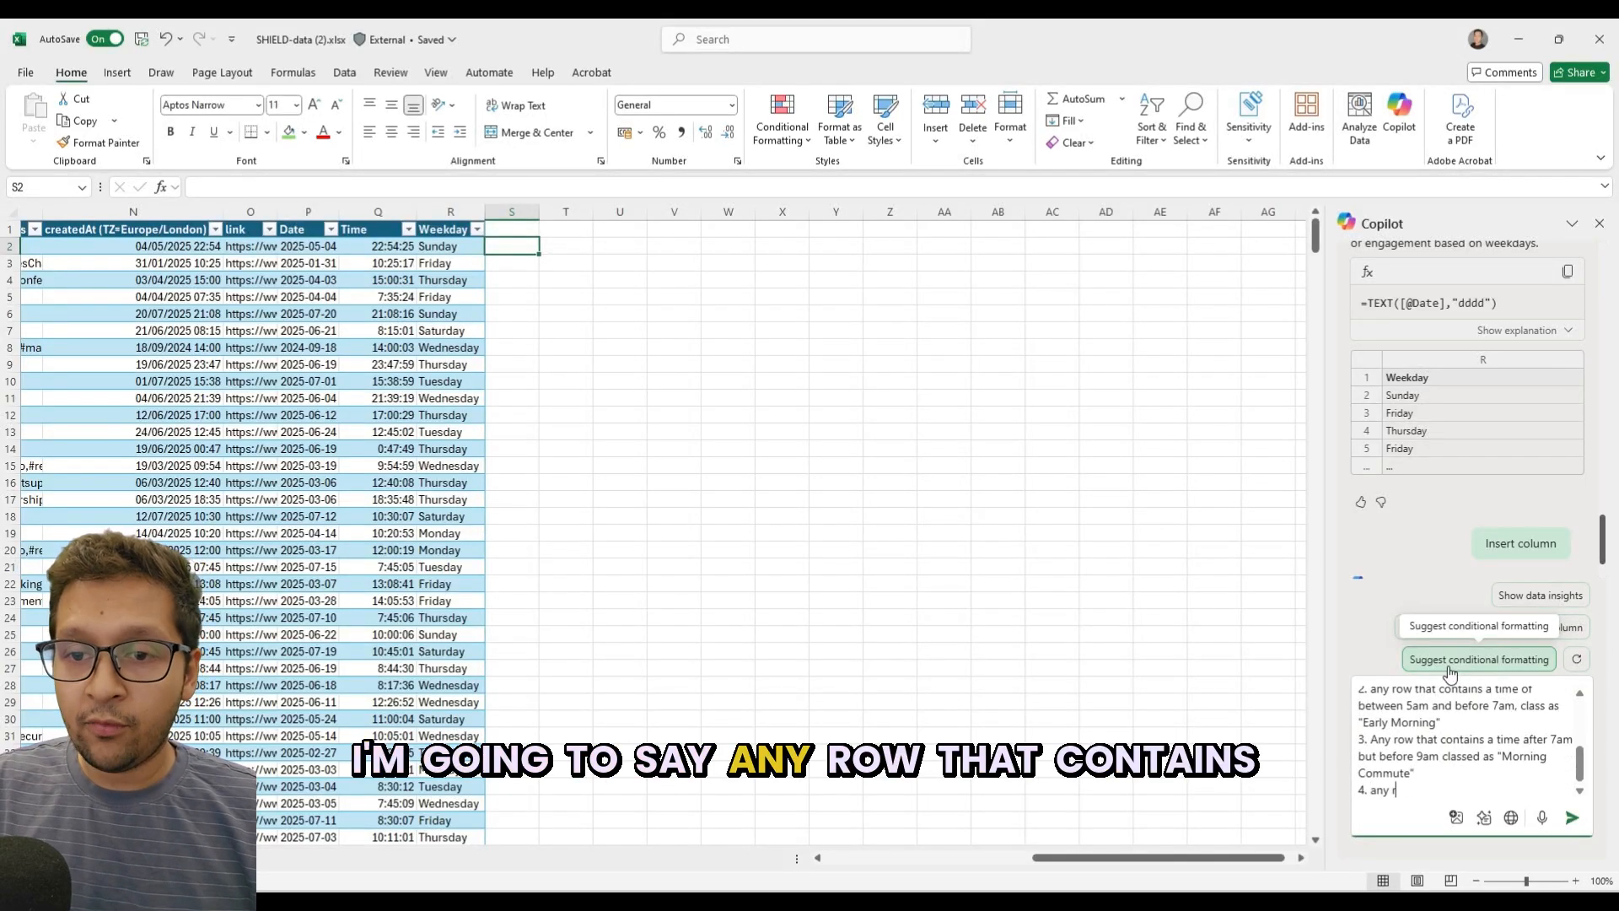
pyautogui.write('ow that conta')
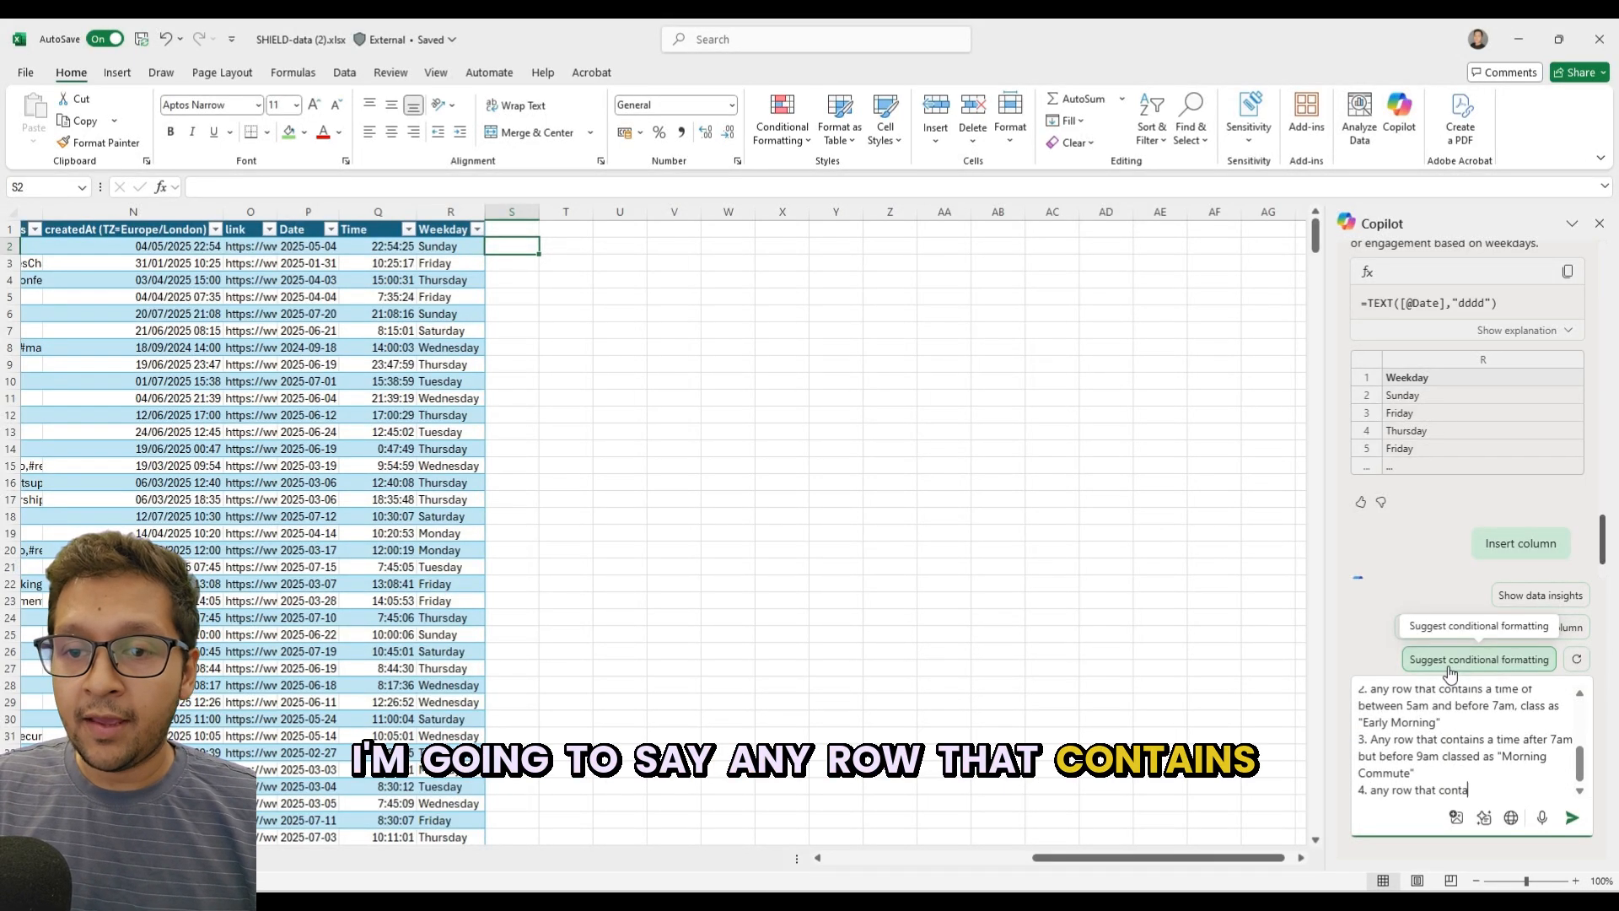
pyautogui.write('ins a time after')
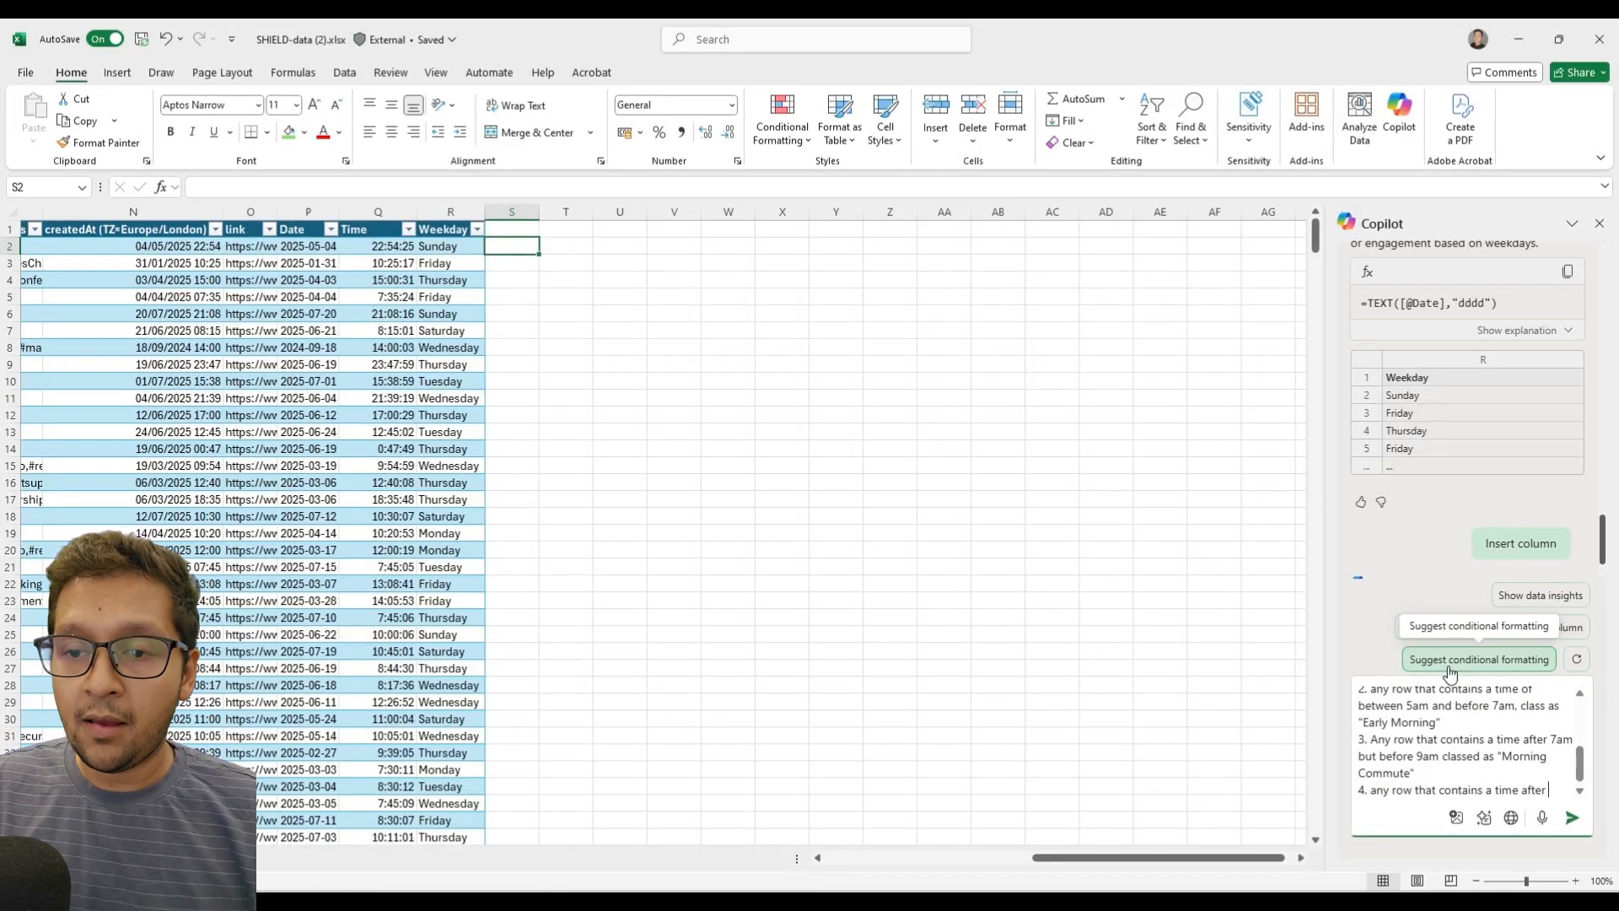
pyautogui.write(' 9am')
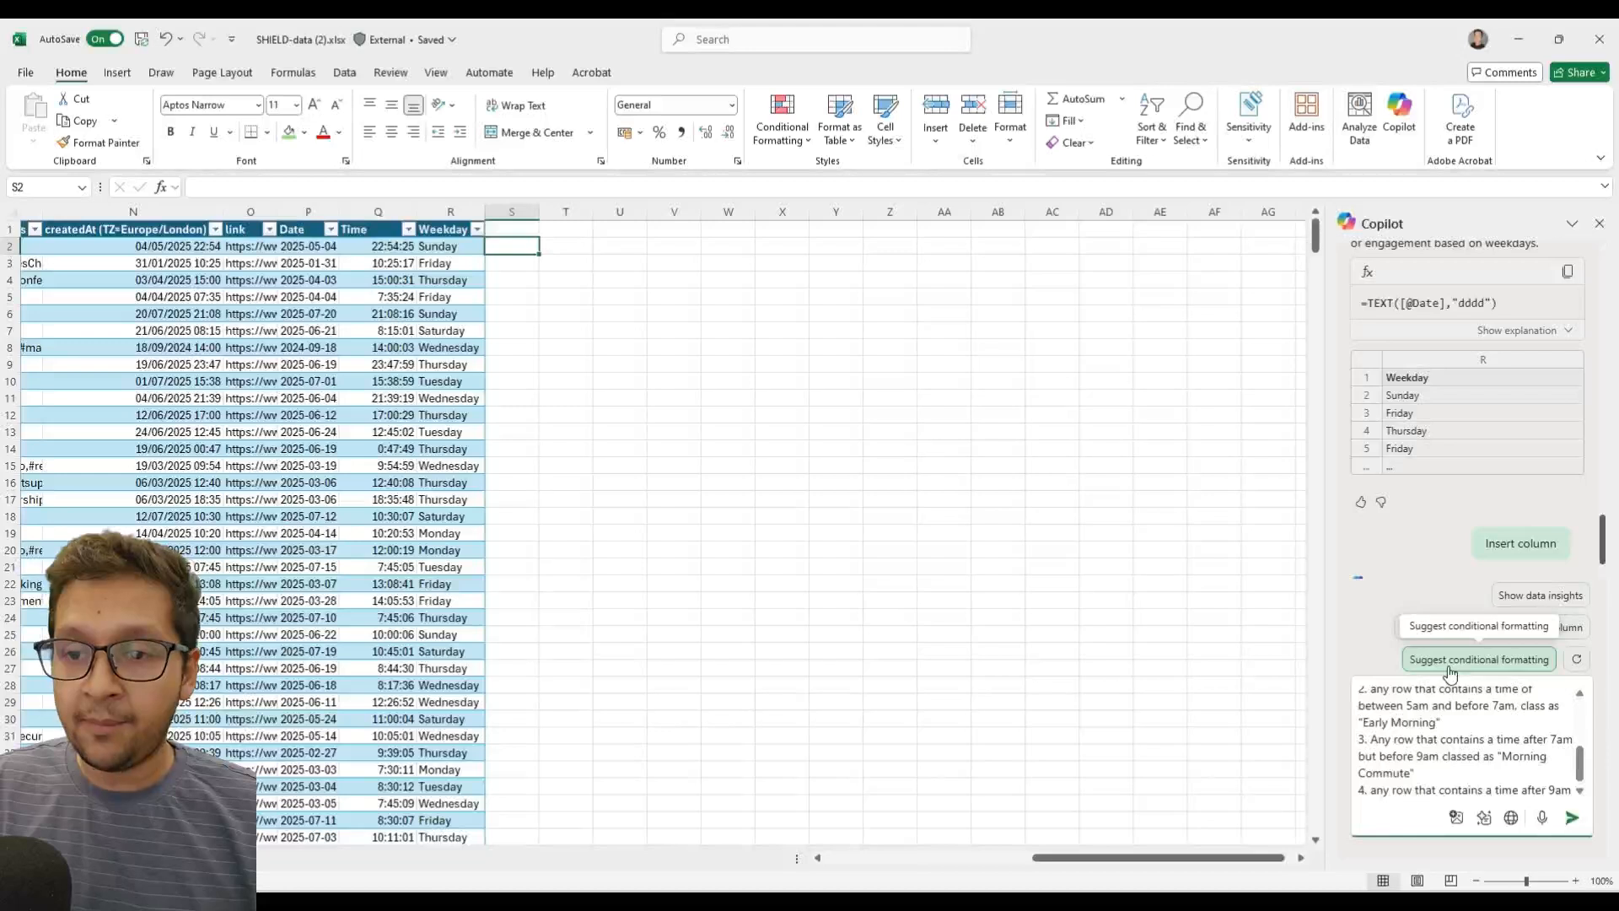
pyautogui.write(' but')
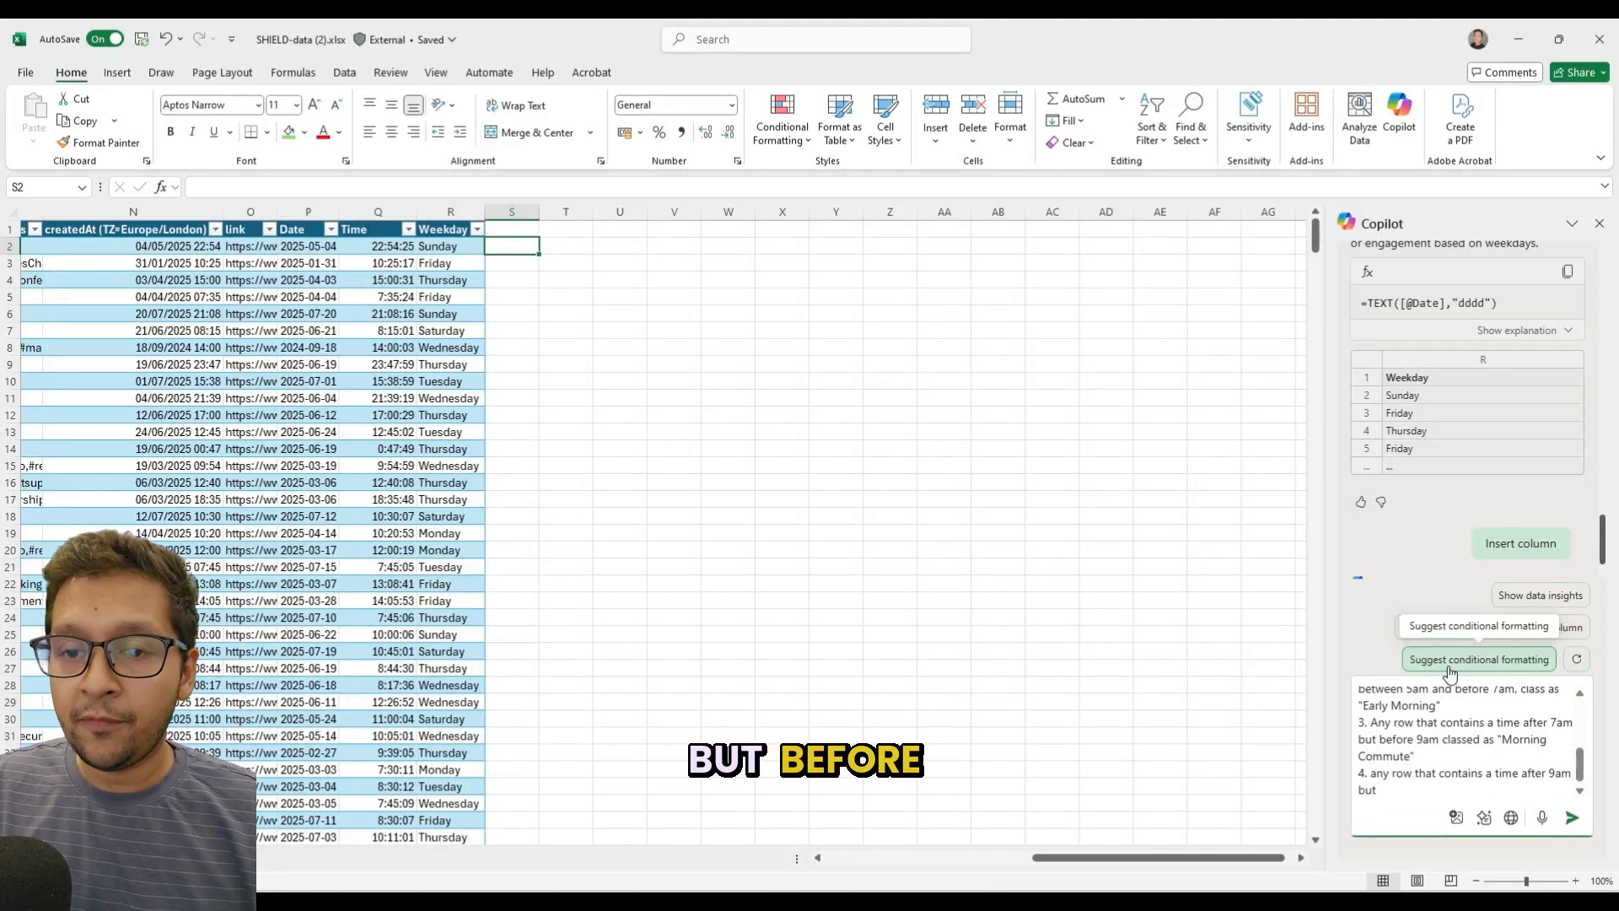
pyautogui.write(' before 12')
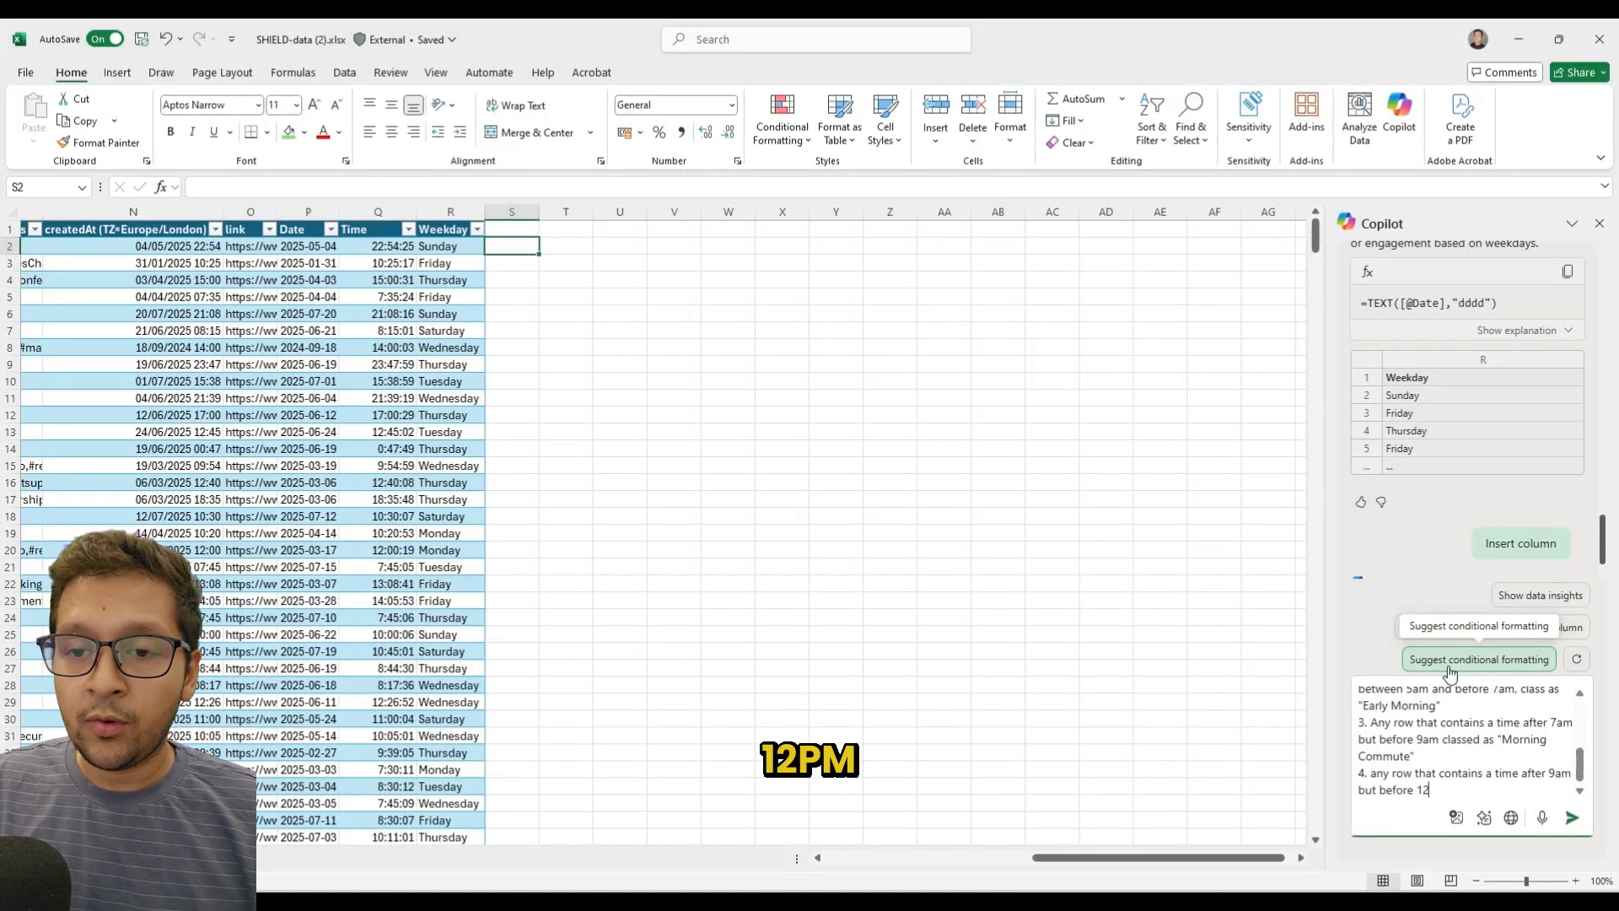
pyautogui.write('pm to b')
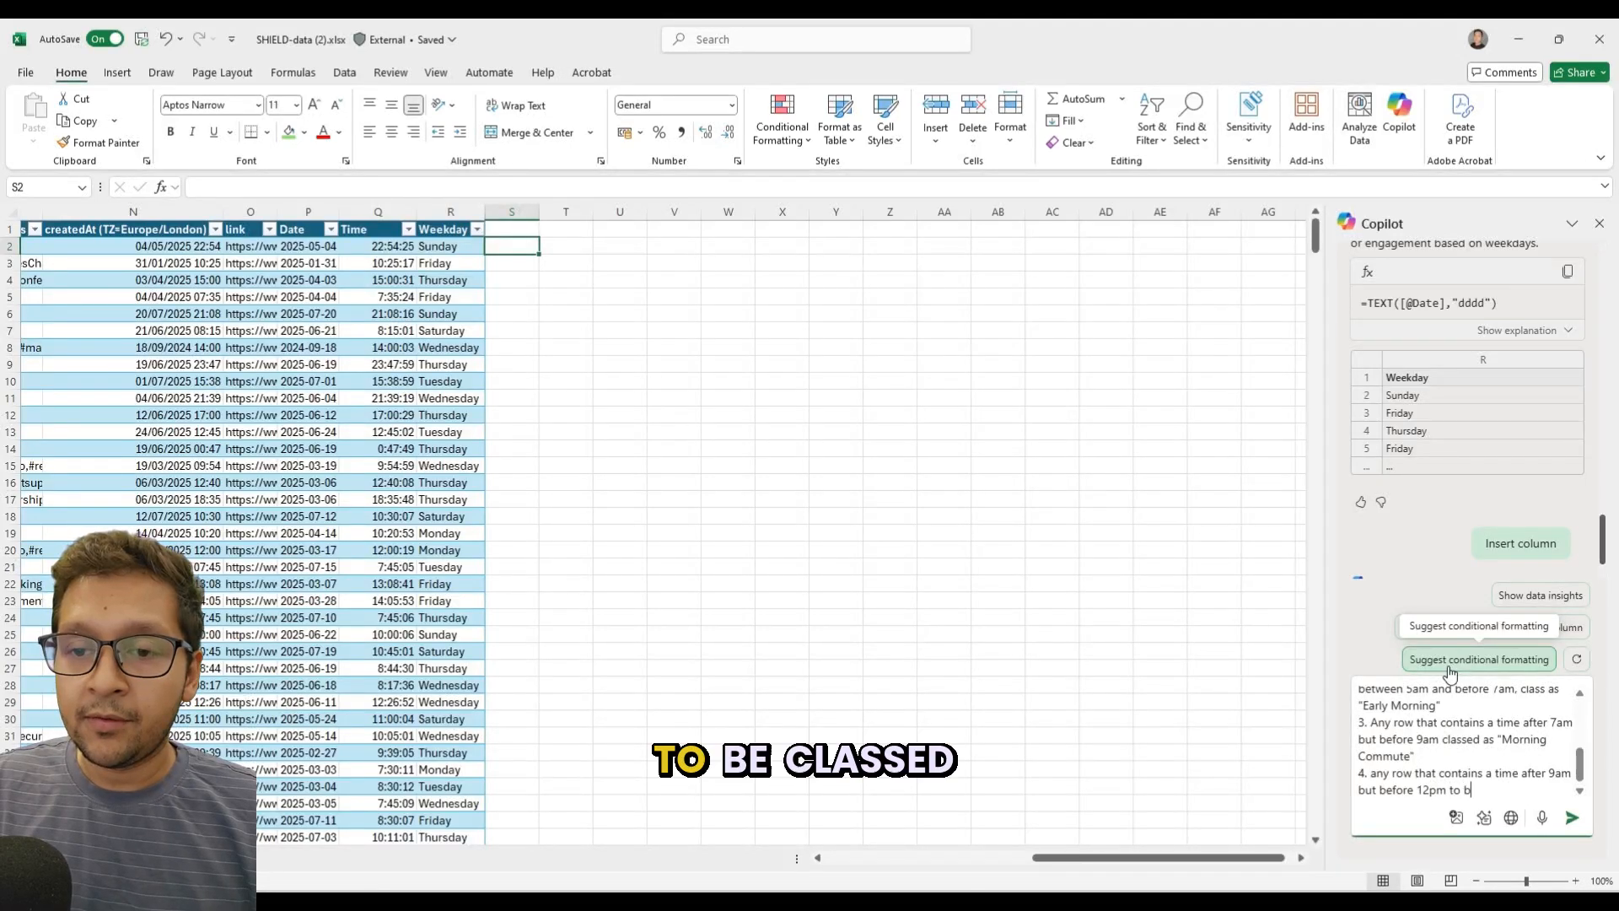
pyautogui.write('e classed as ')
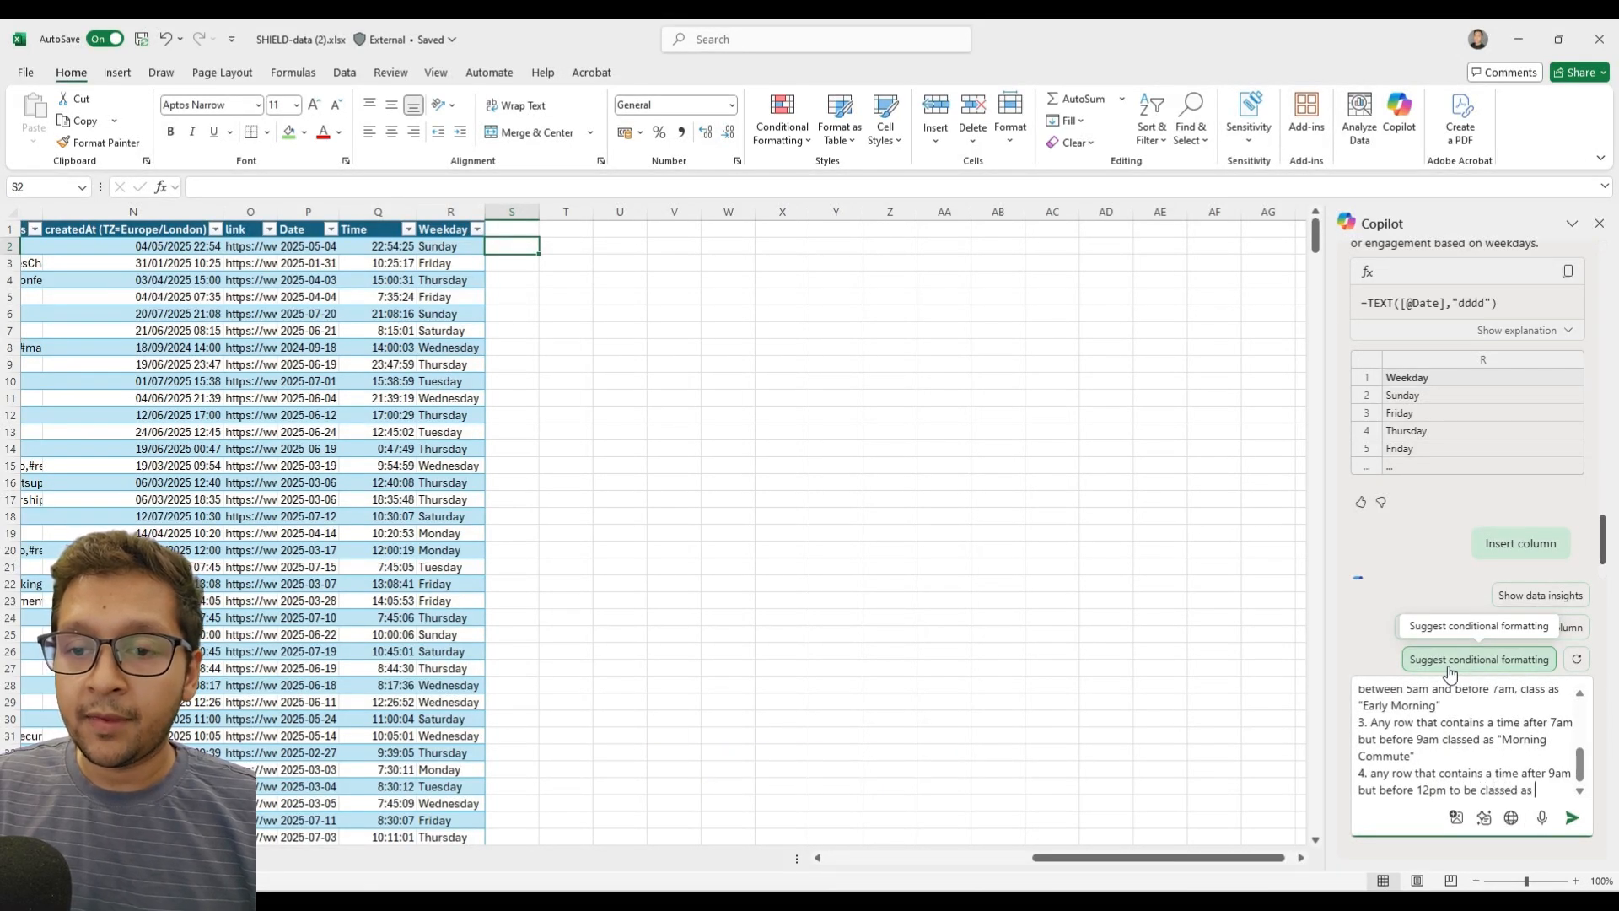
pyautogui.write('"Morning')
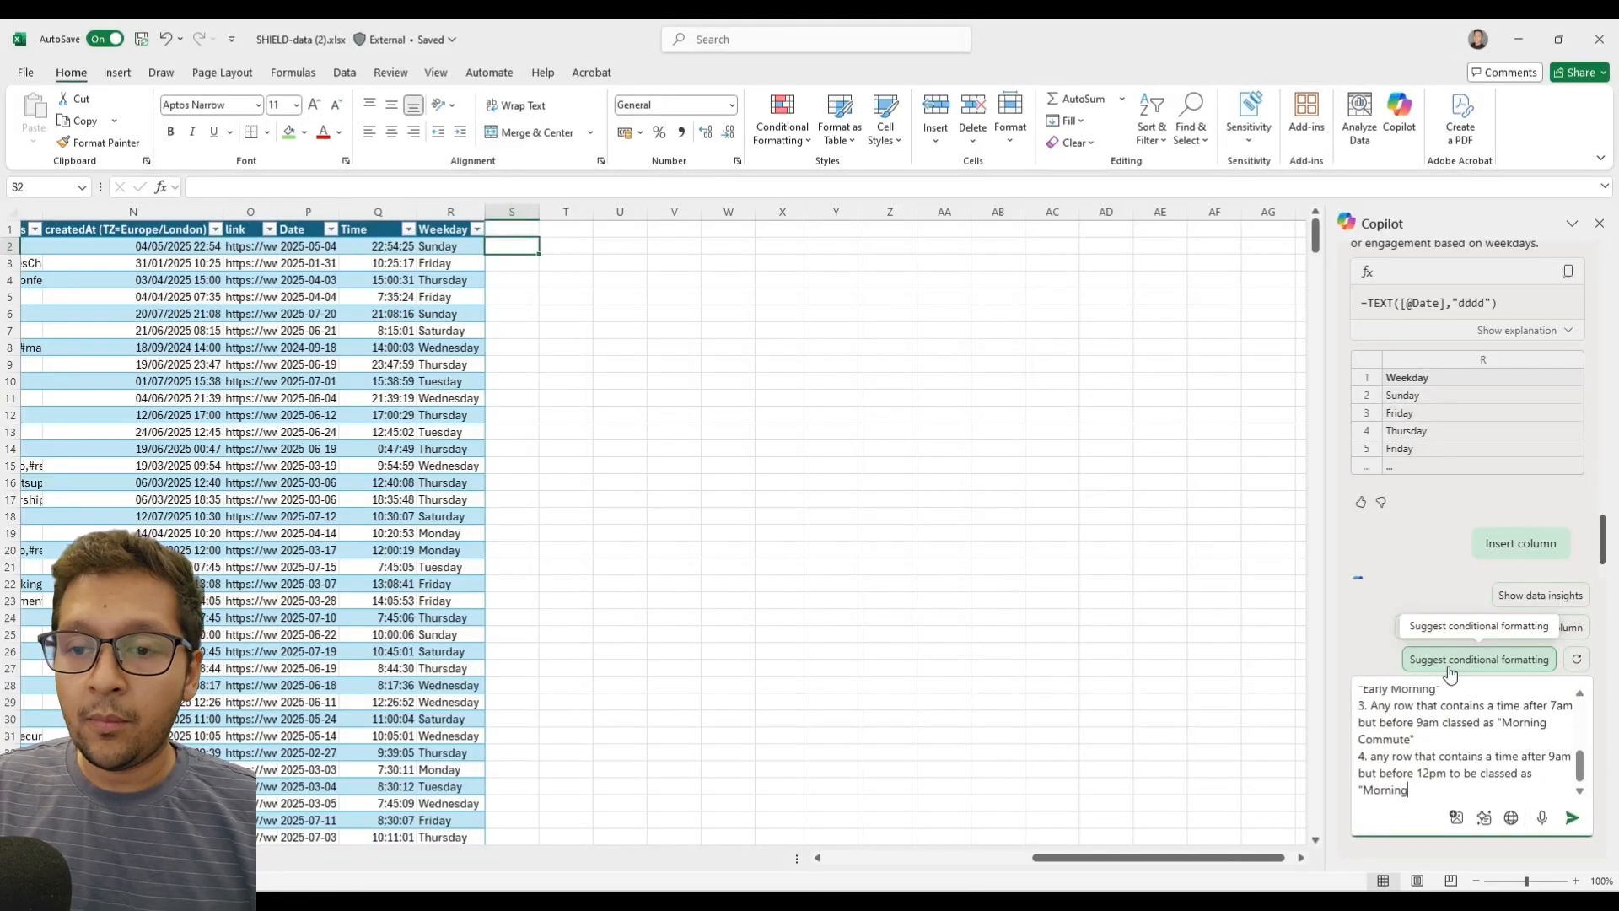
# Finish the 9am to 12pm rule with "to be classed as "Morning Work Time".".
pyautogui.press('BackSpace')
pyautogui.press('BackSpace')
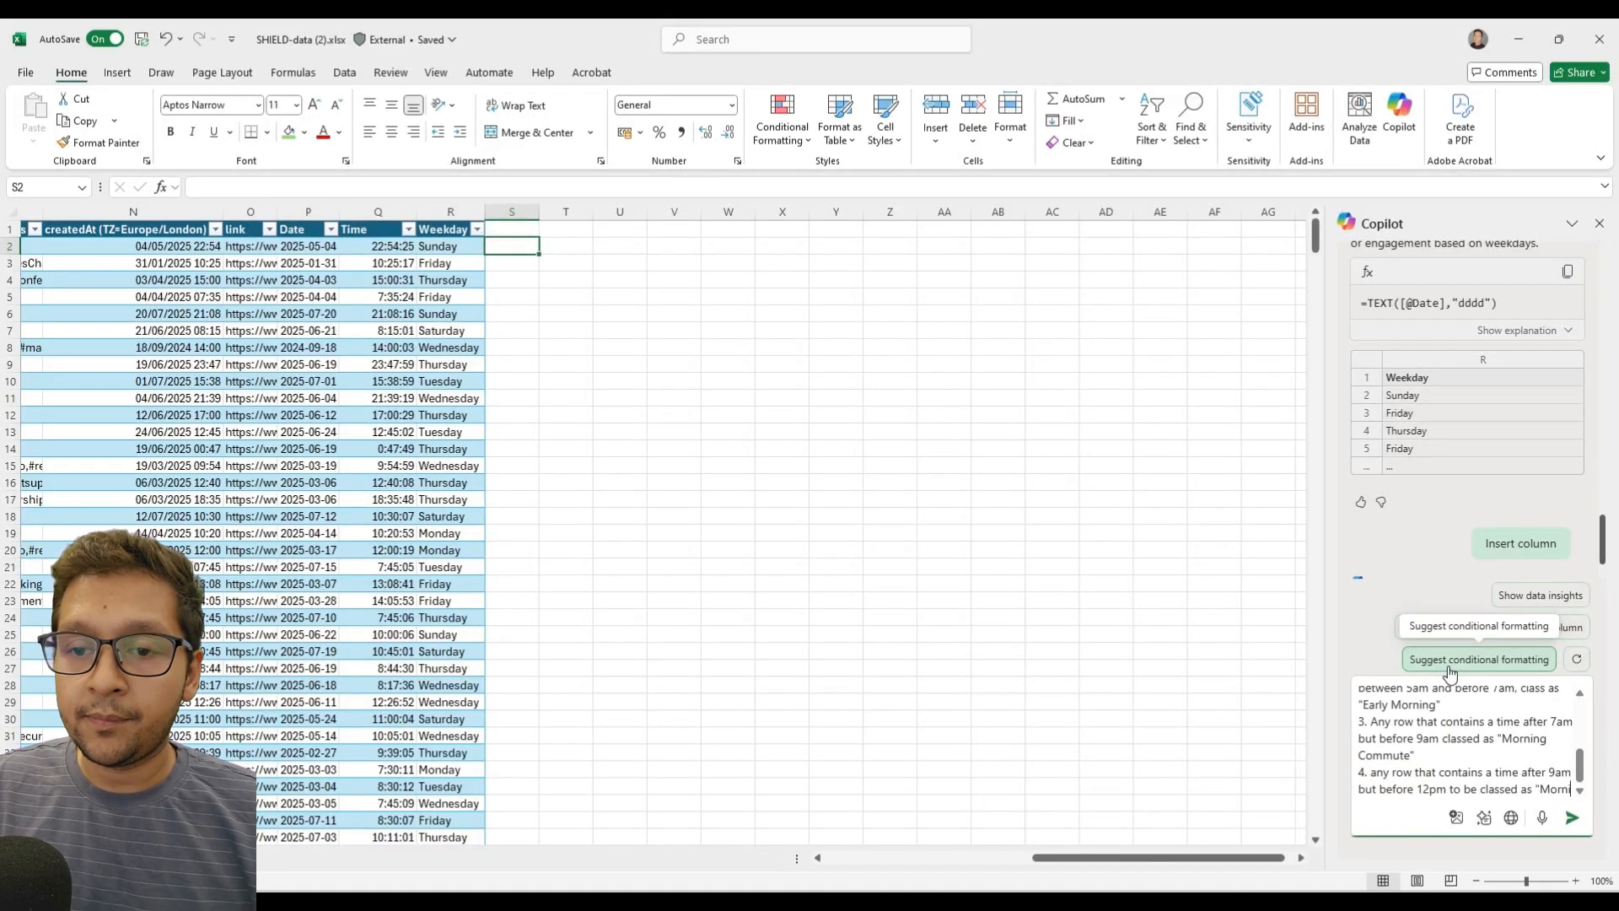
pyautogui.write('n')
pyautogui.write('g Work')
pyautogui.write(' Time')
pyautogui.press('BackSpace')
pyautogui.write('me')
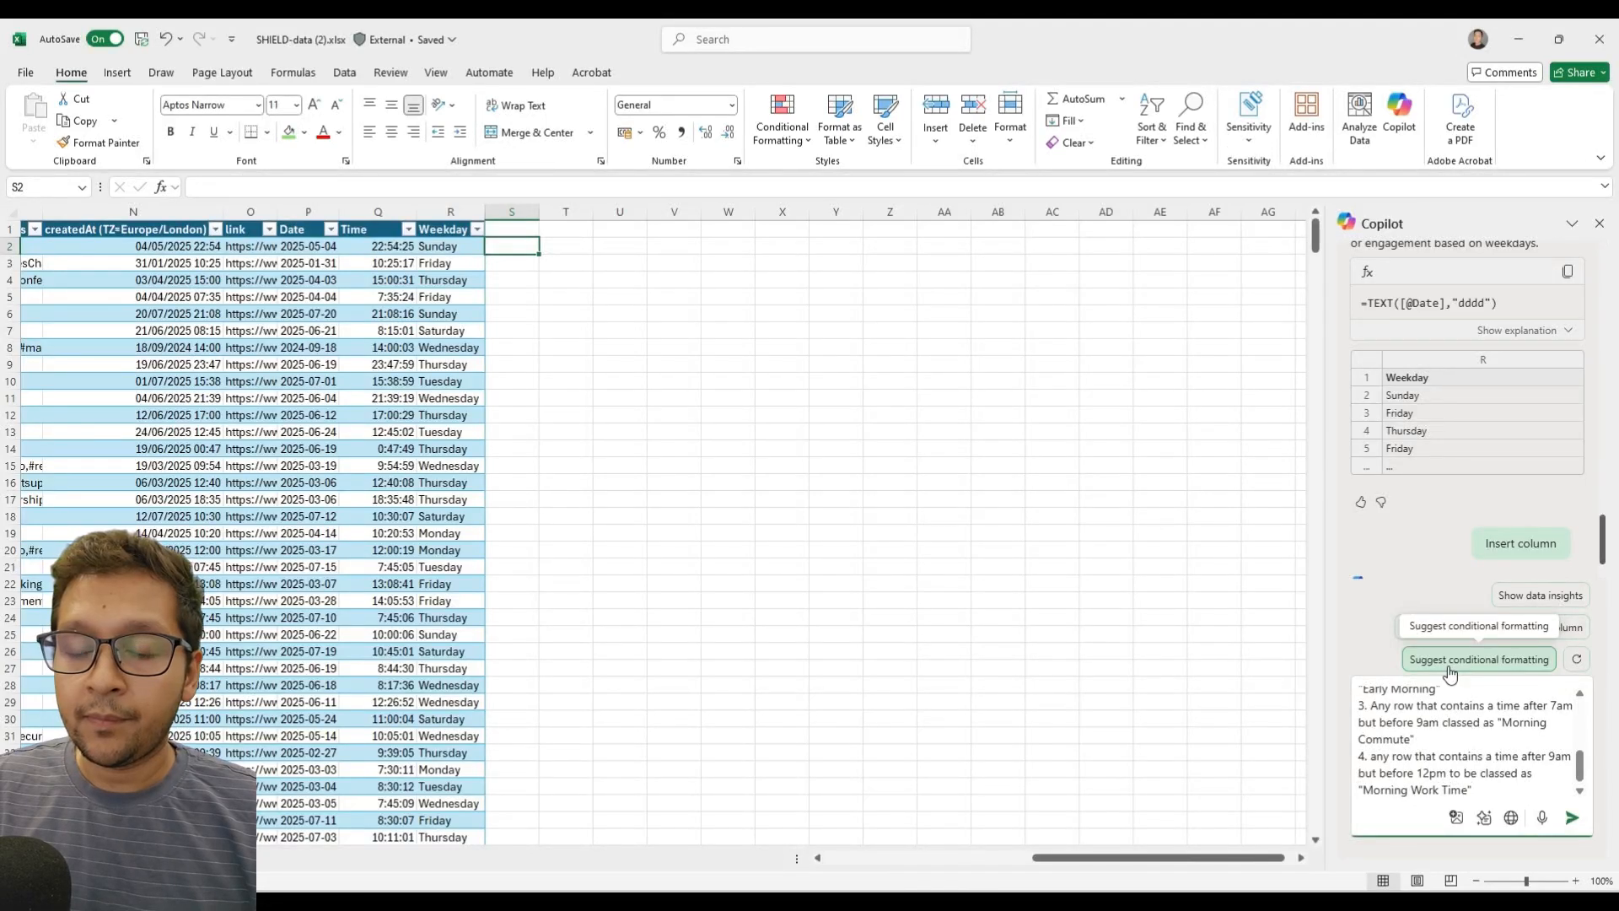
pyautogui.write('".')
# Add the rule "5. any row that contains a time after 12pm but before 3pm class as "Lunch Hours"" on a new line.
pyautogui.hotkey('shift', 'Return')
pyautogui.write('5. any ')
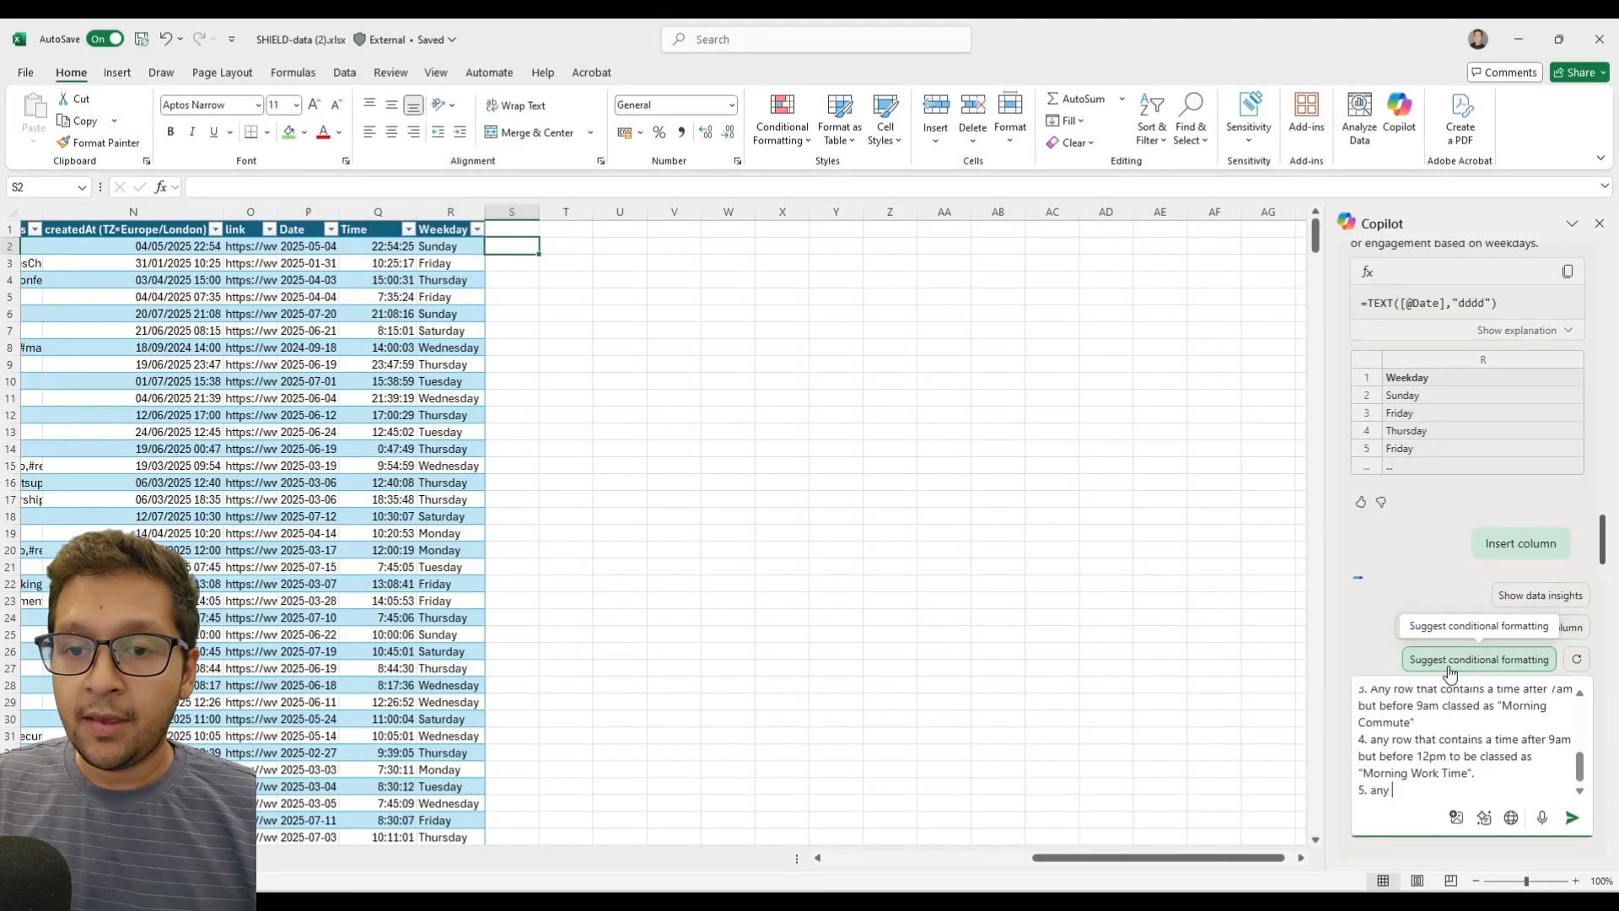
pyautogui.write('row that containt')
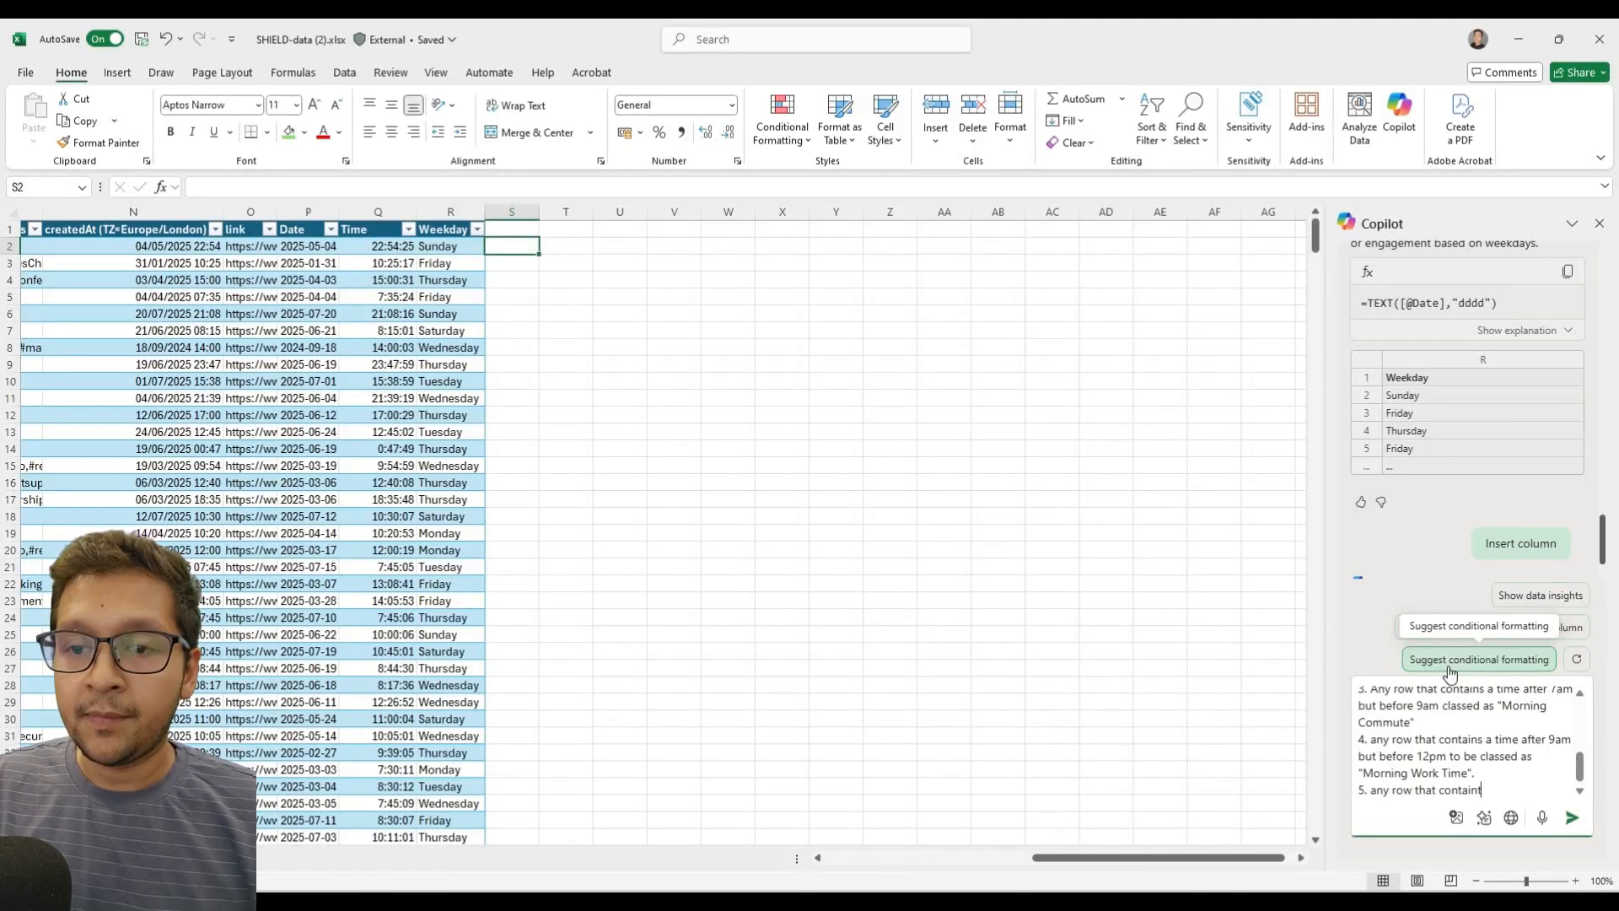
pyautogui.press('BackSpace')
pyautogui.write('s a time ')
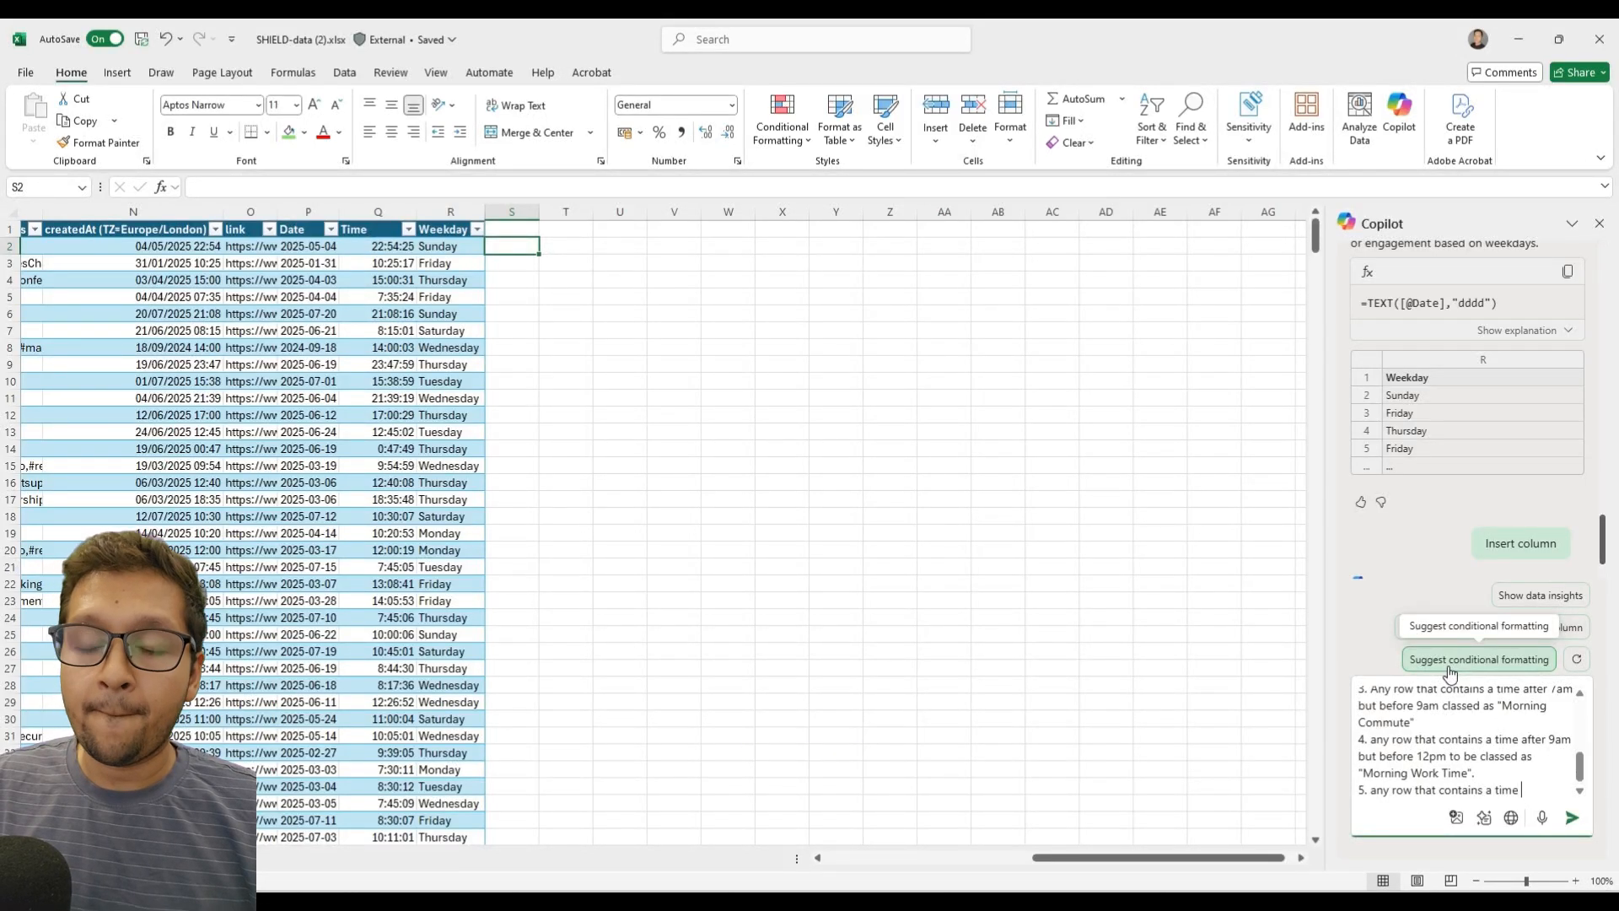
pyautogui.write('after 1')
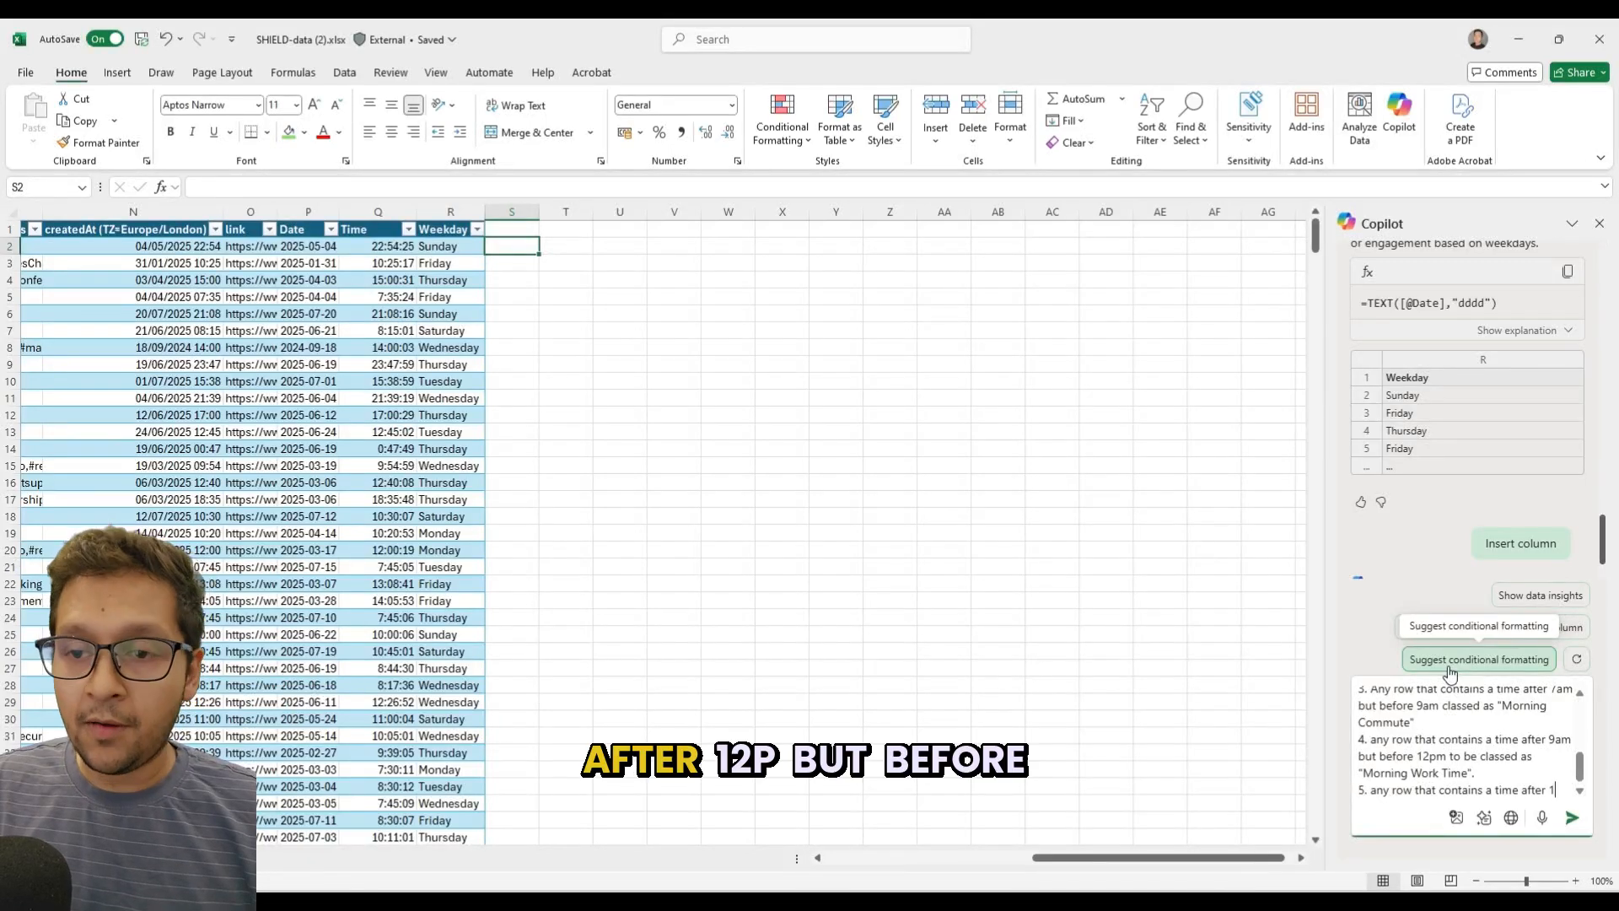
pyautogui.write('2pm but b')
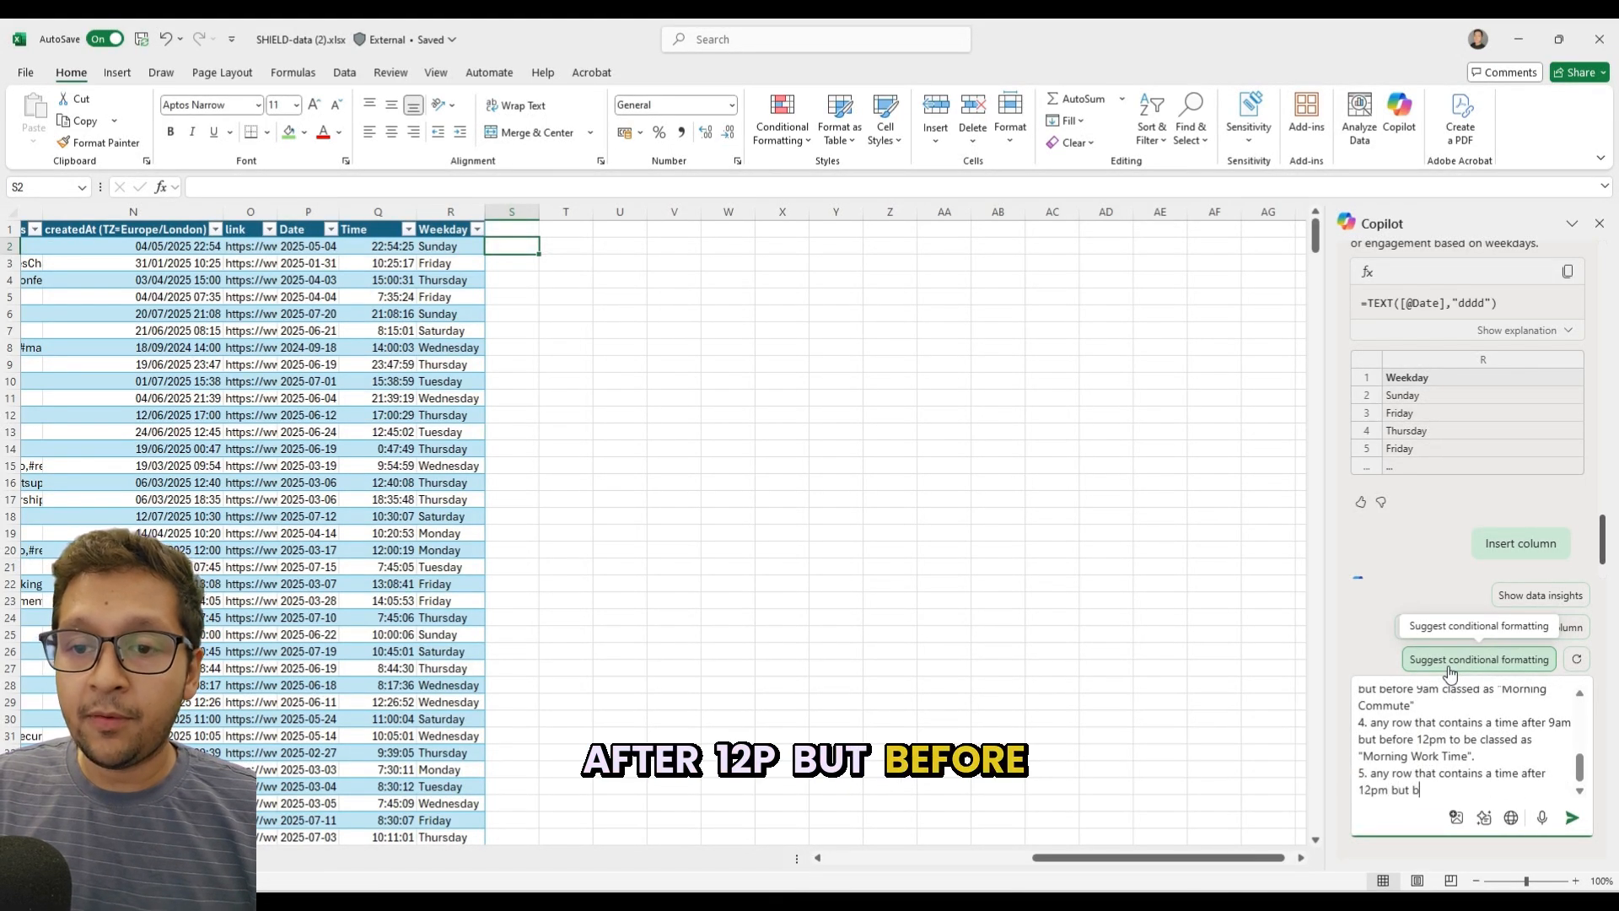
pyautogui.write('efore 3')
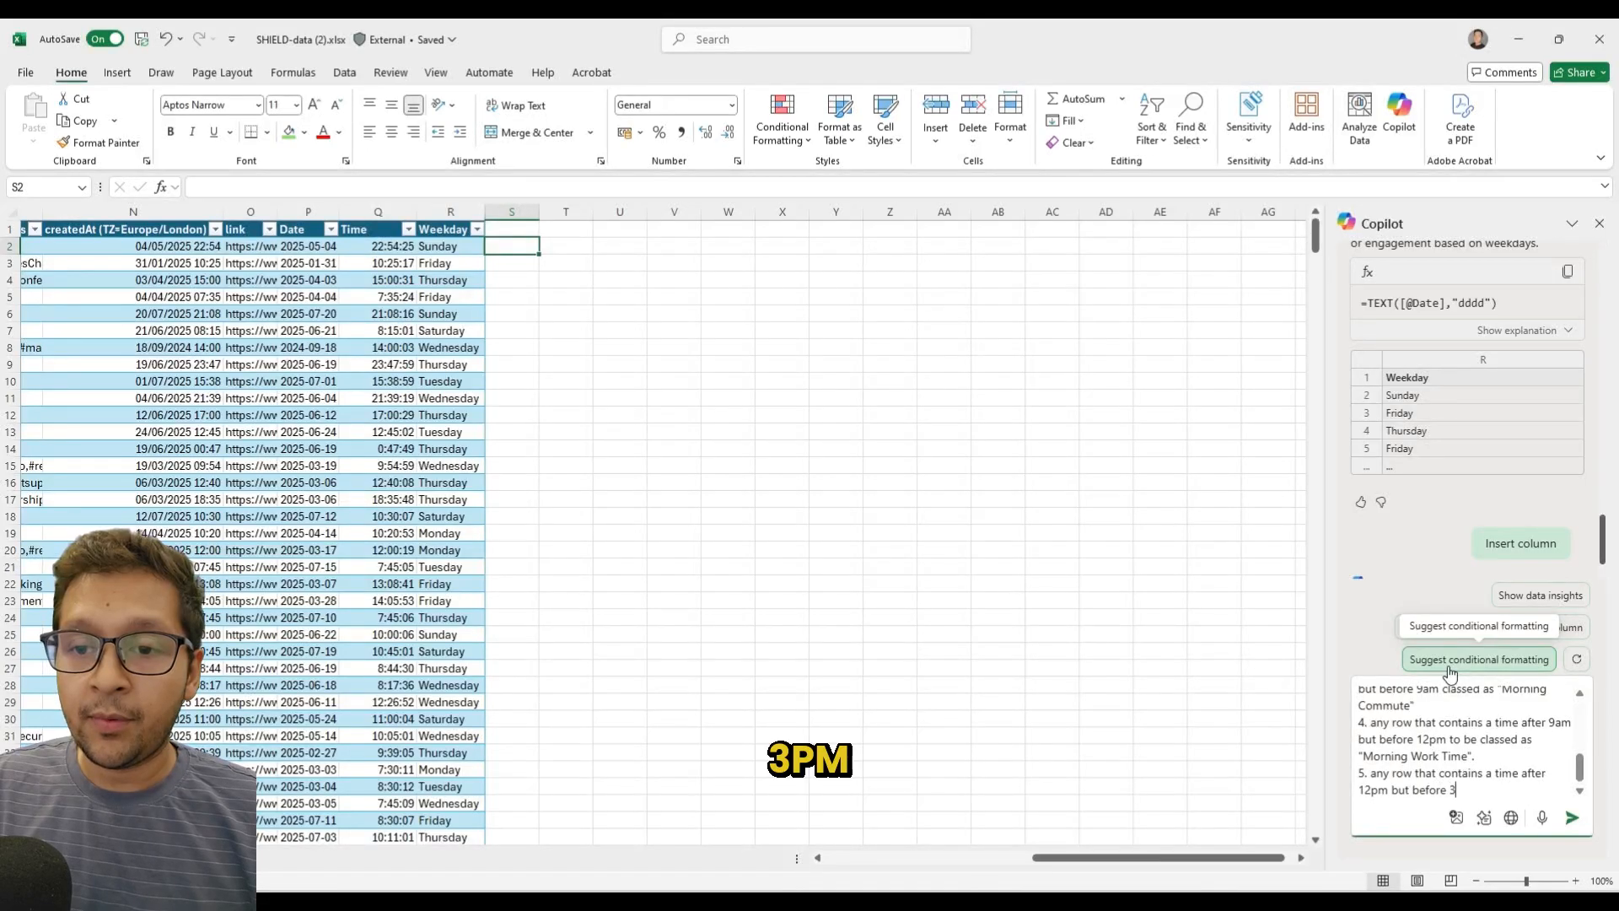
pyautogui.write('pm class as ')
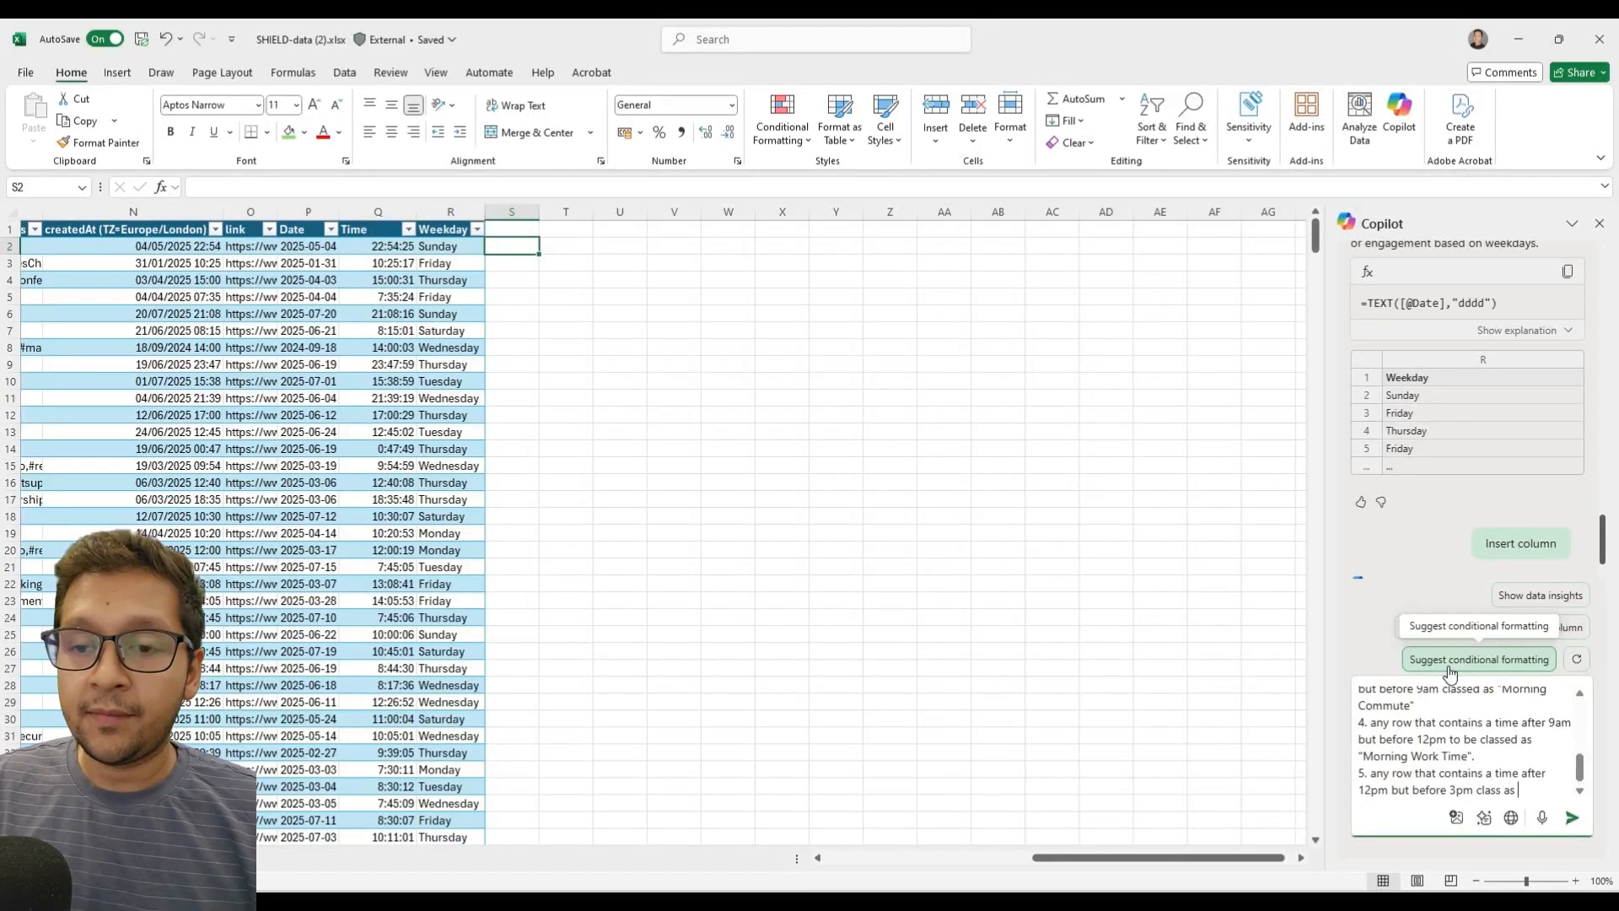
pyautogui.write('"Lunch ')
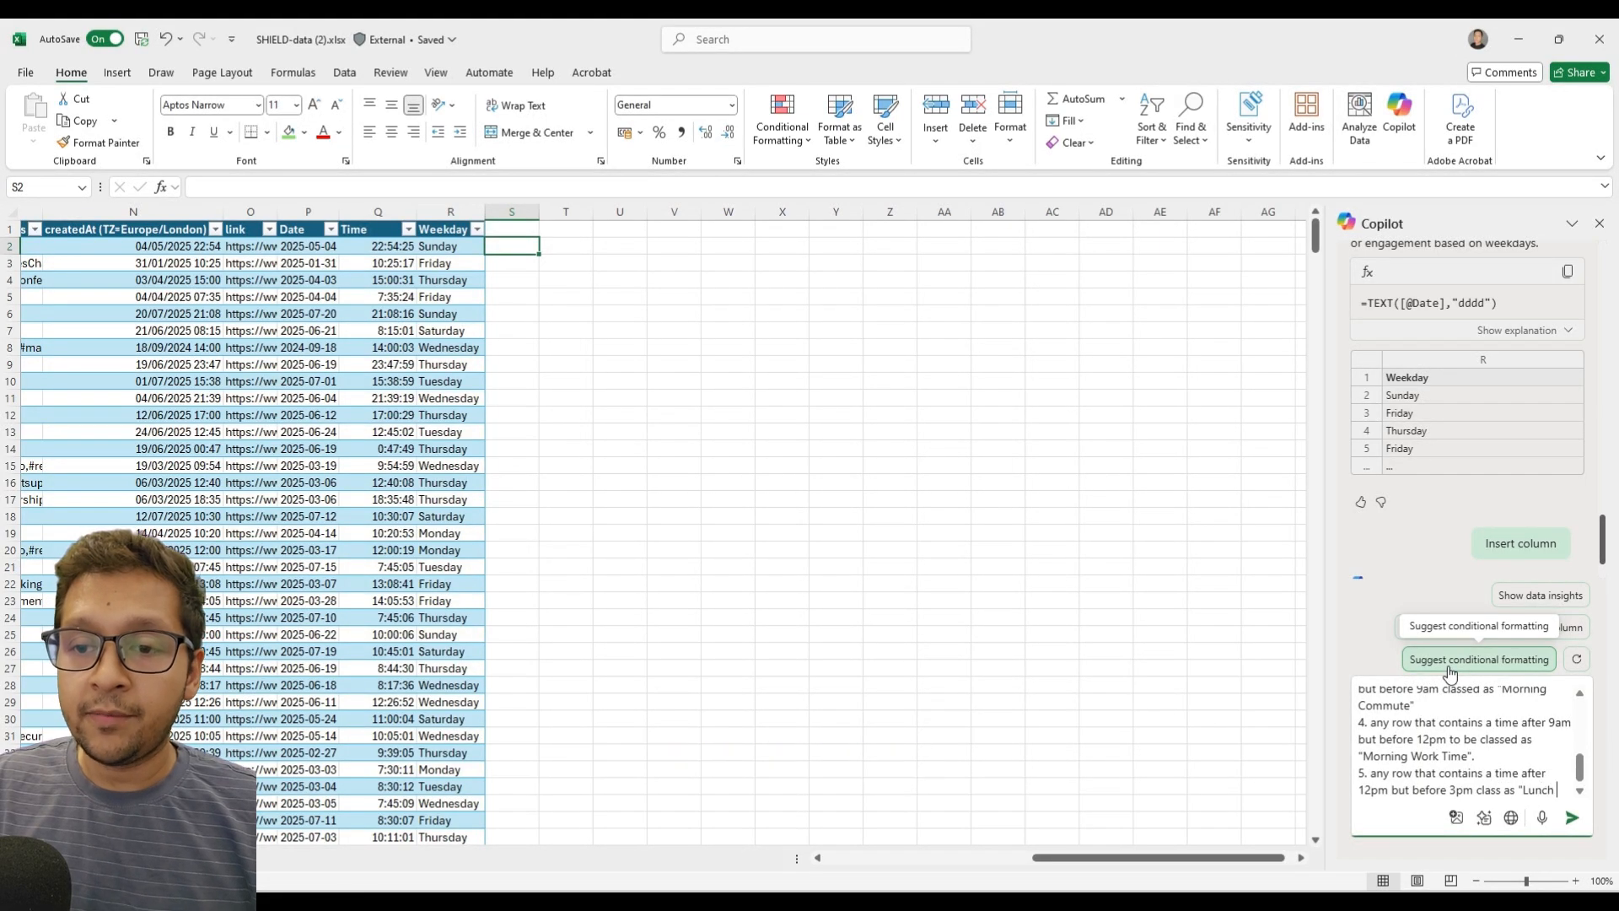
pyautogui.write('Hours"')
# Add a sixth rule on a new line: "6. any row that contains a time after 3pm but before 5:30pm".
pyautogui.hotkey('shift', 'Return')
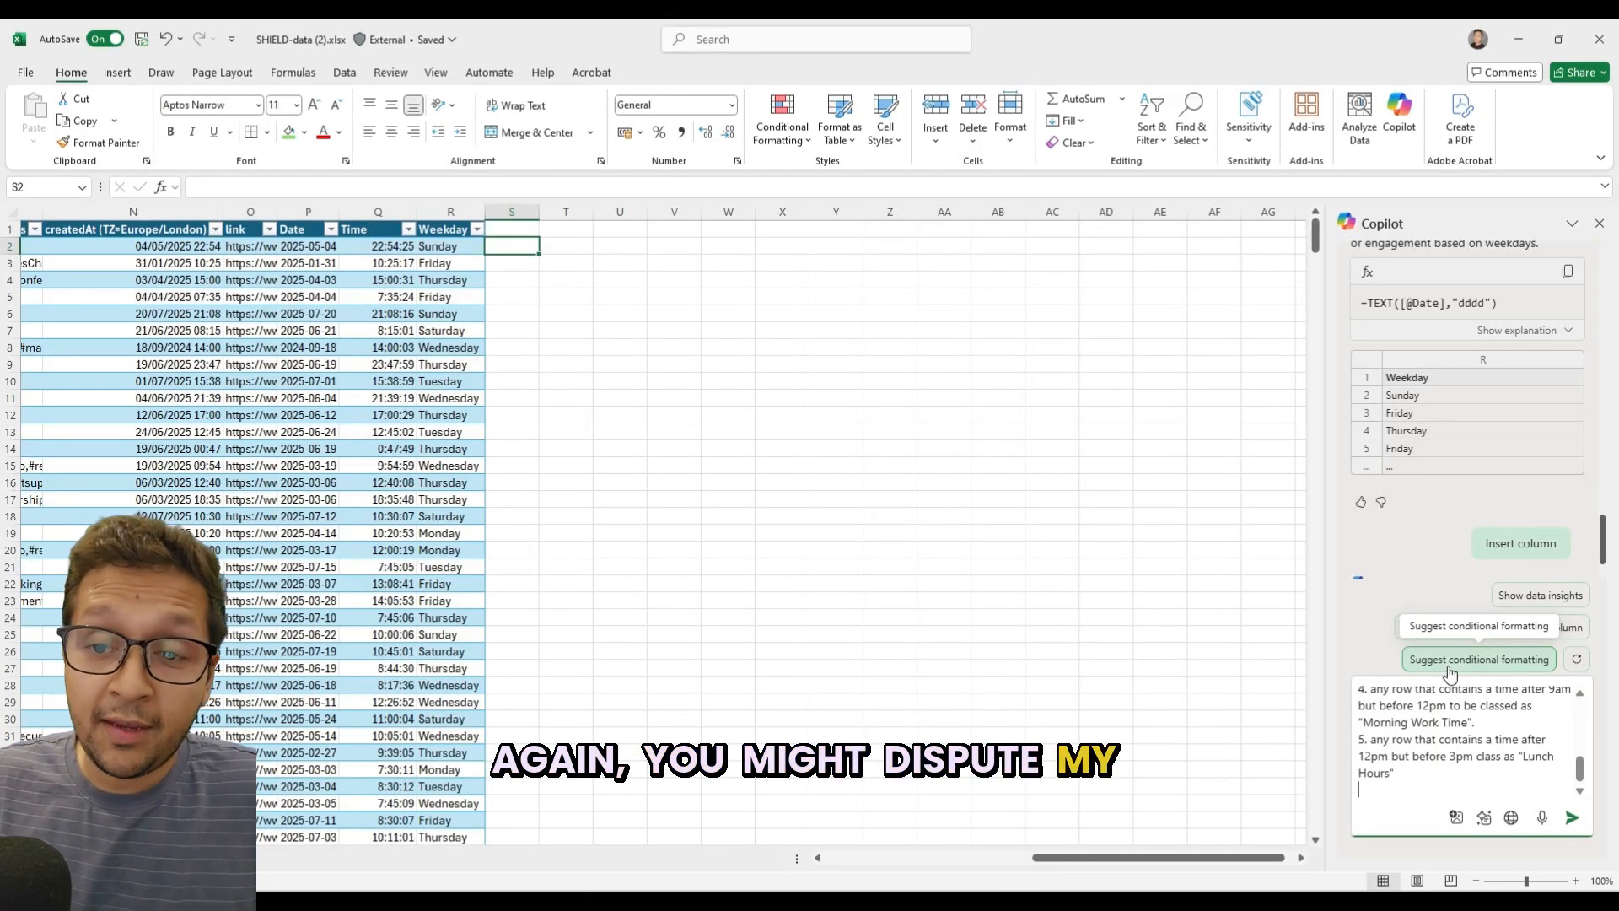
pyautogui.write('6.')
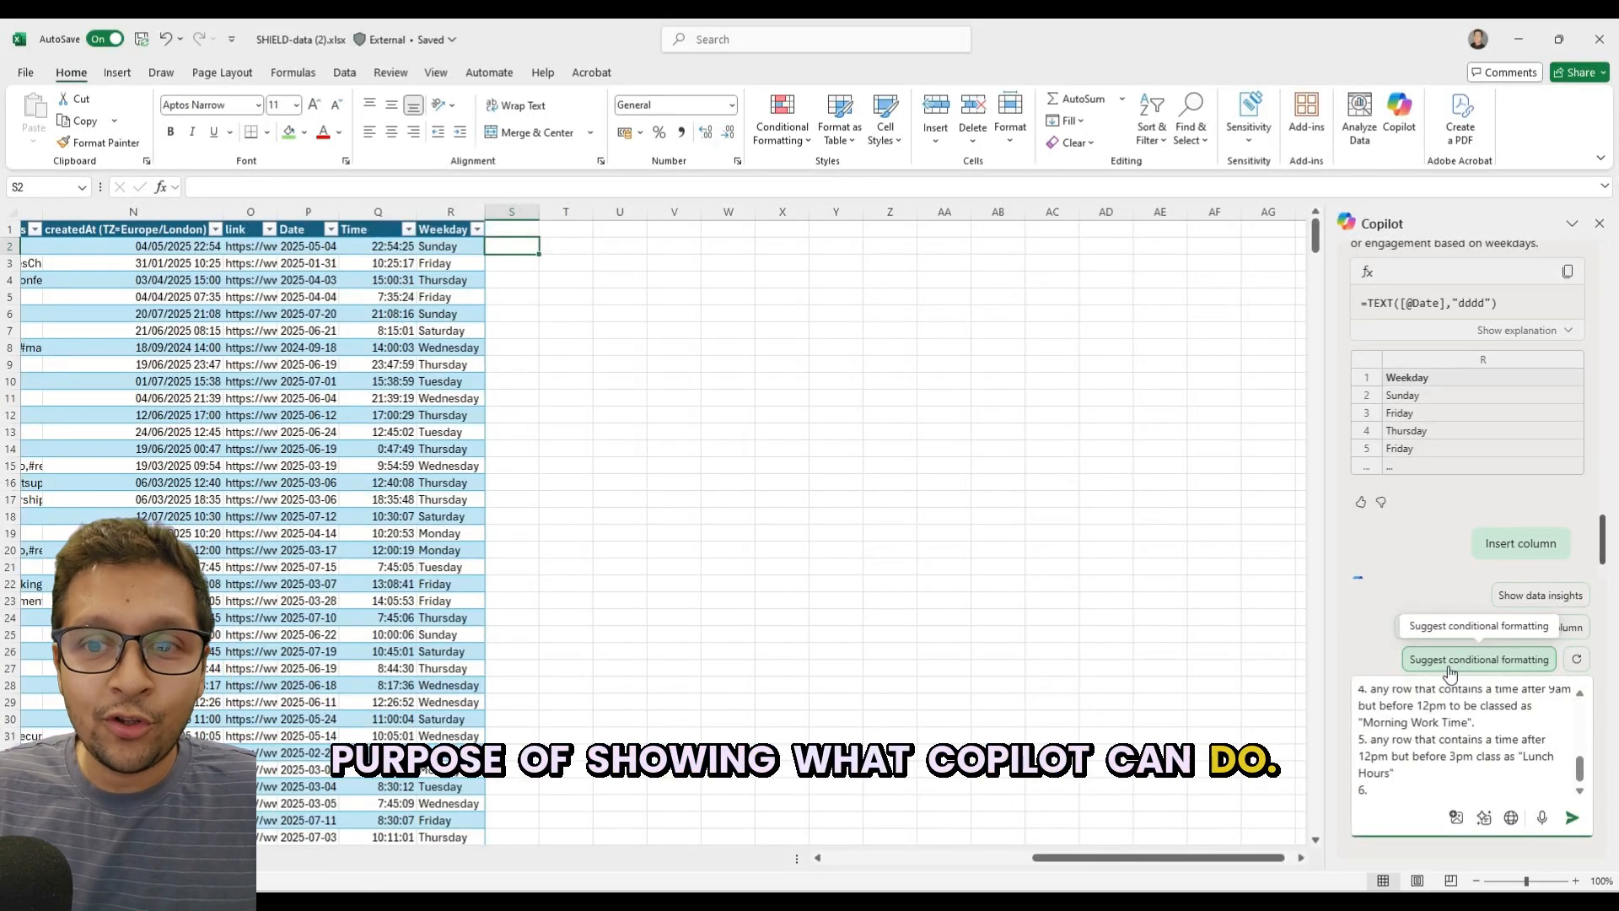
pyautogui.write(' any row that ')
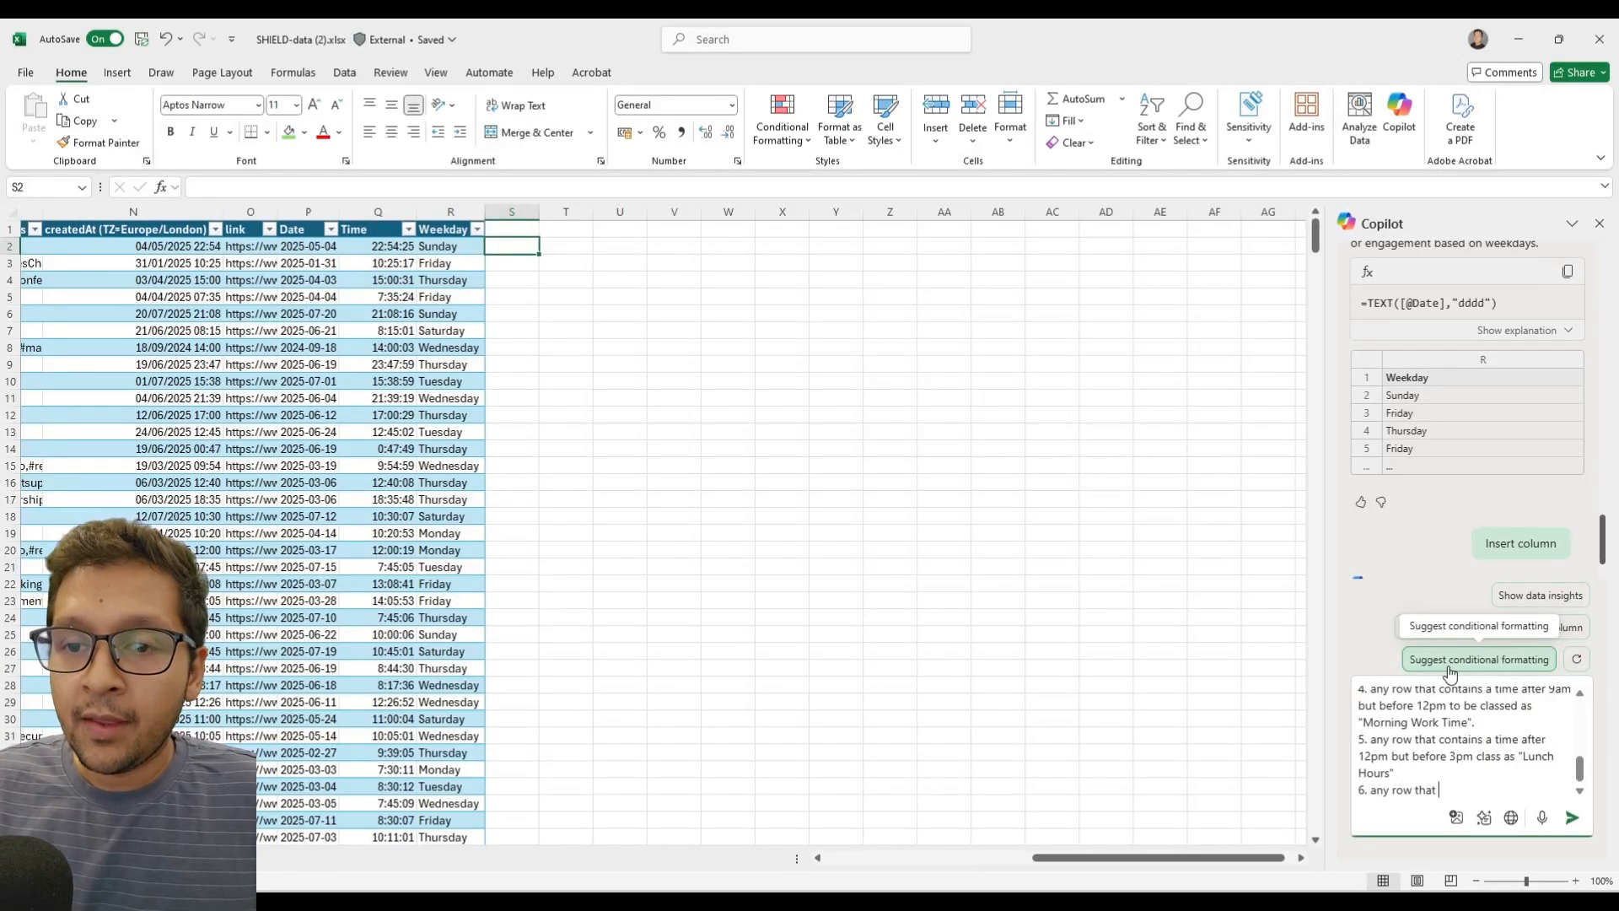
pyautogui.write('contiain')
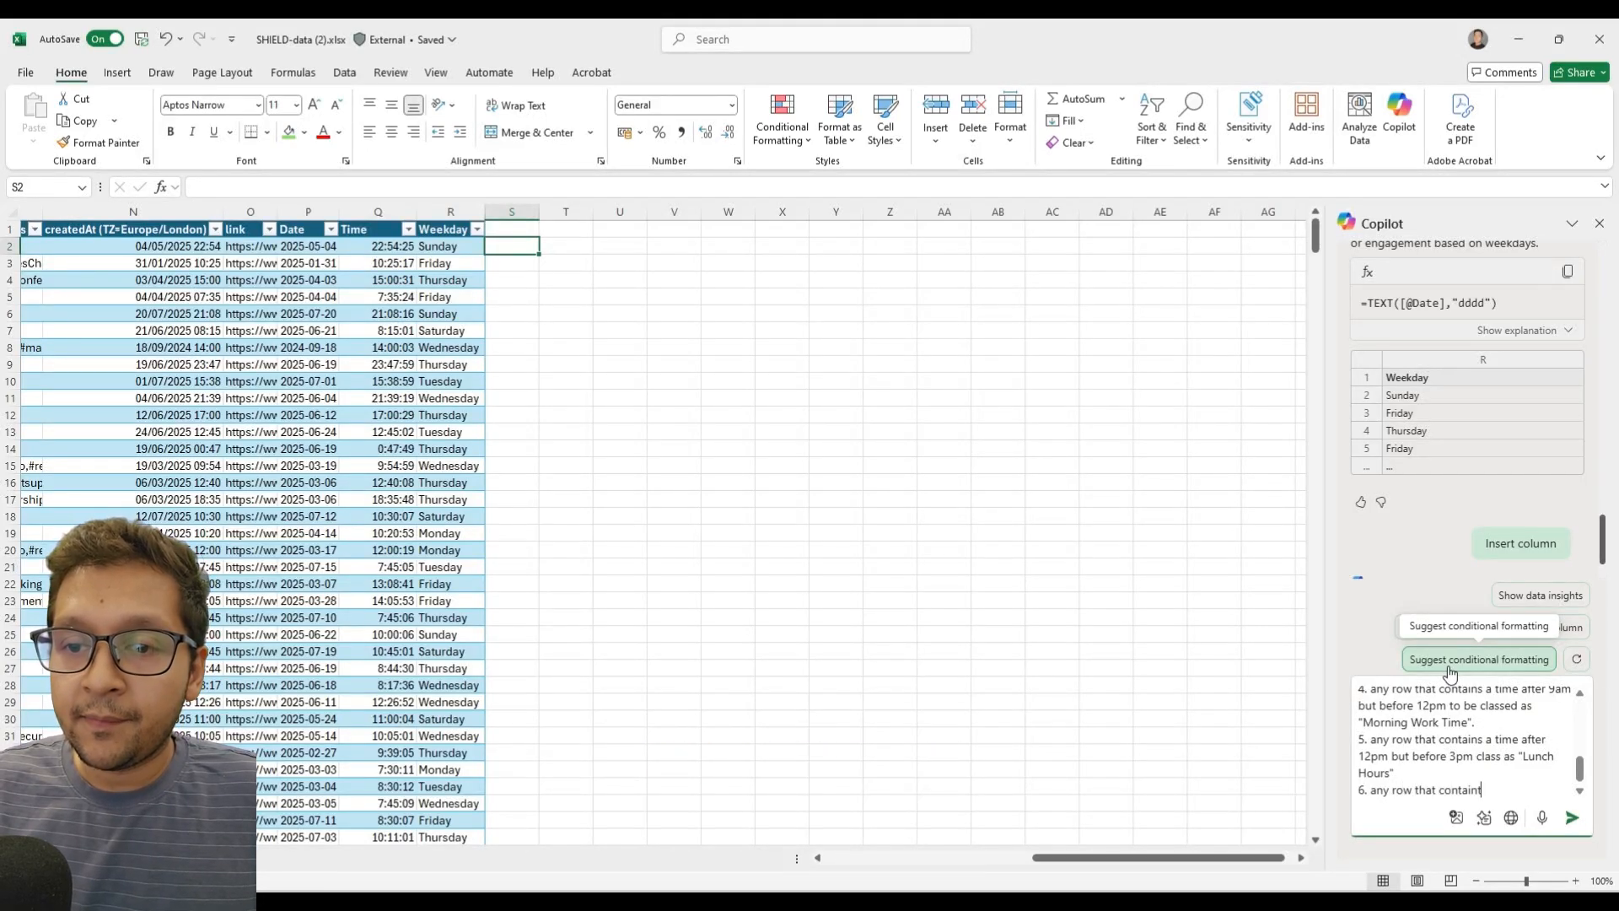
pyautogui.write('s a time ')
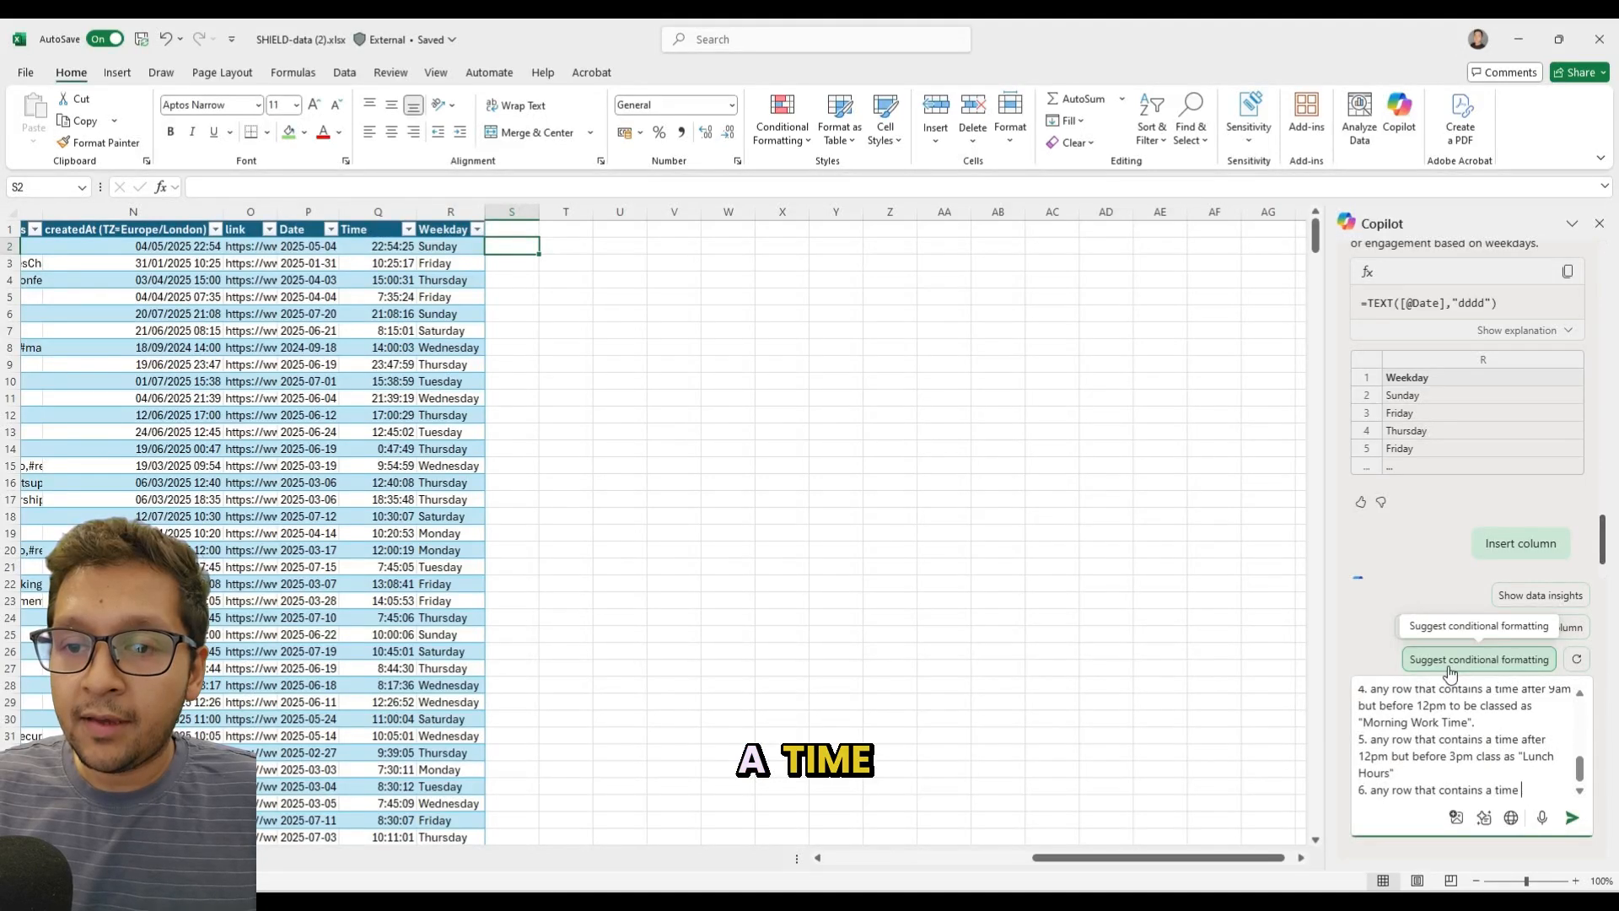
pyautogui.write('after 3')
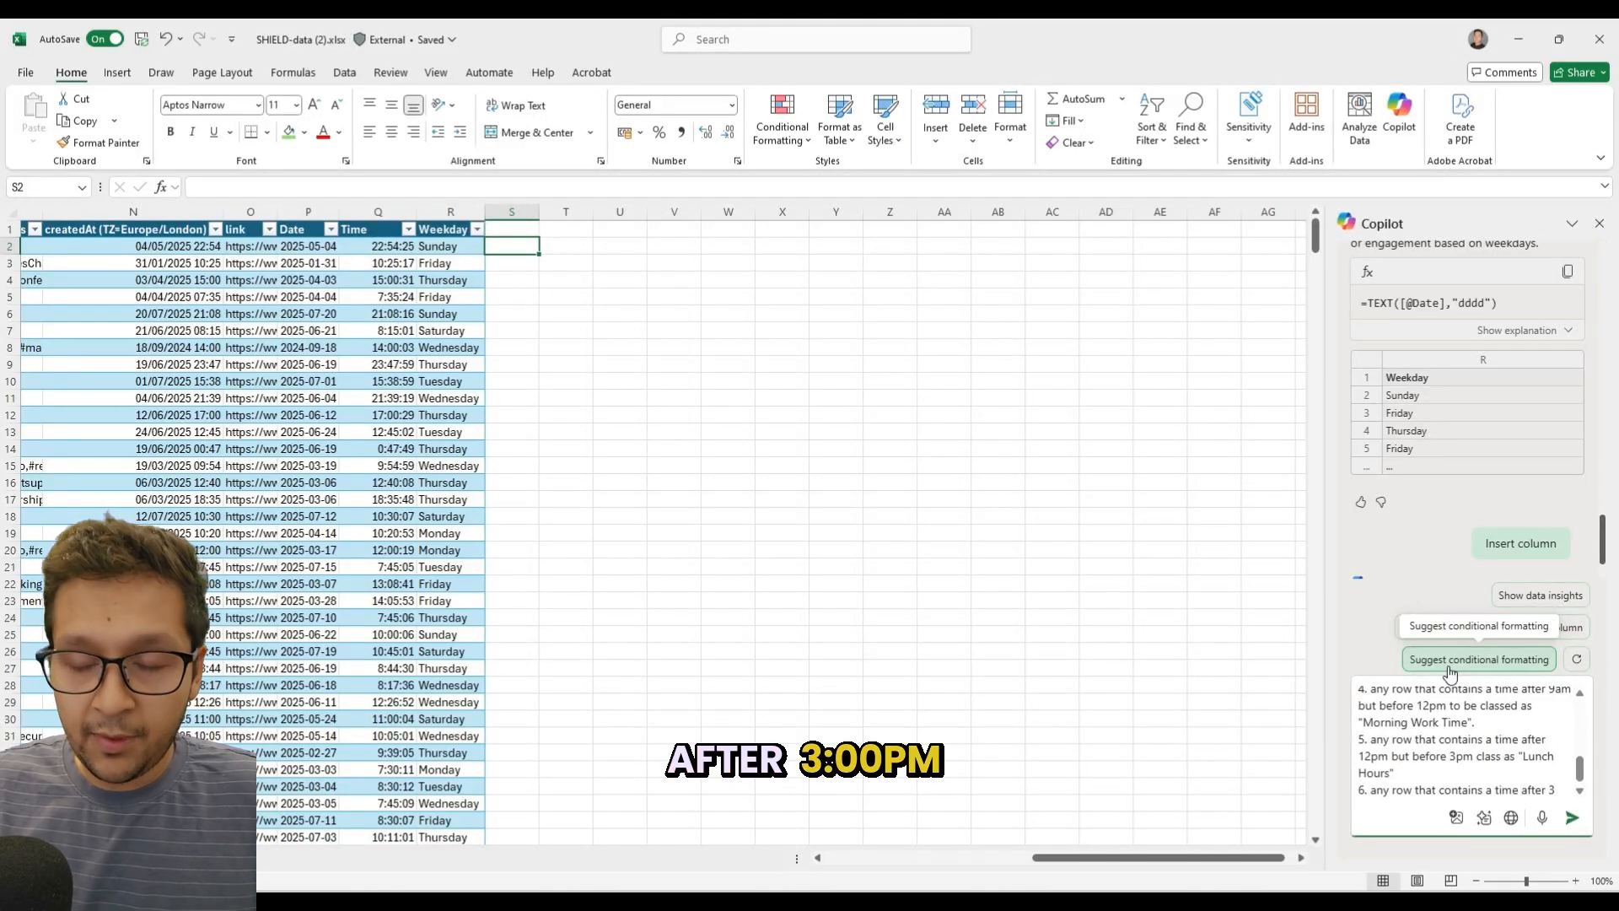
pyautogui.write('pm but before')
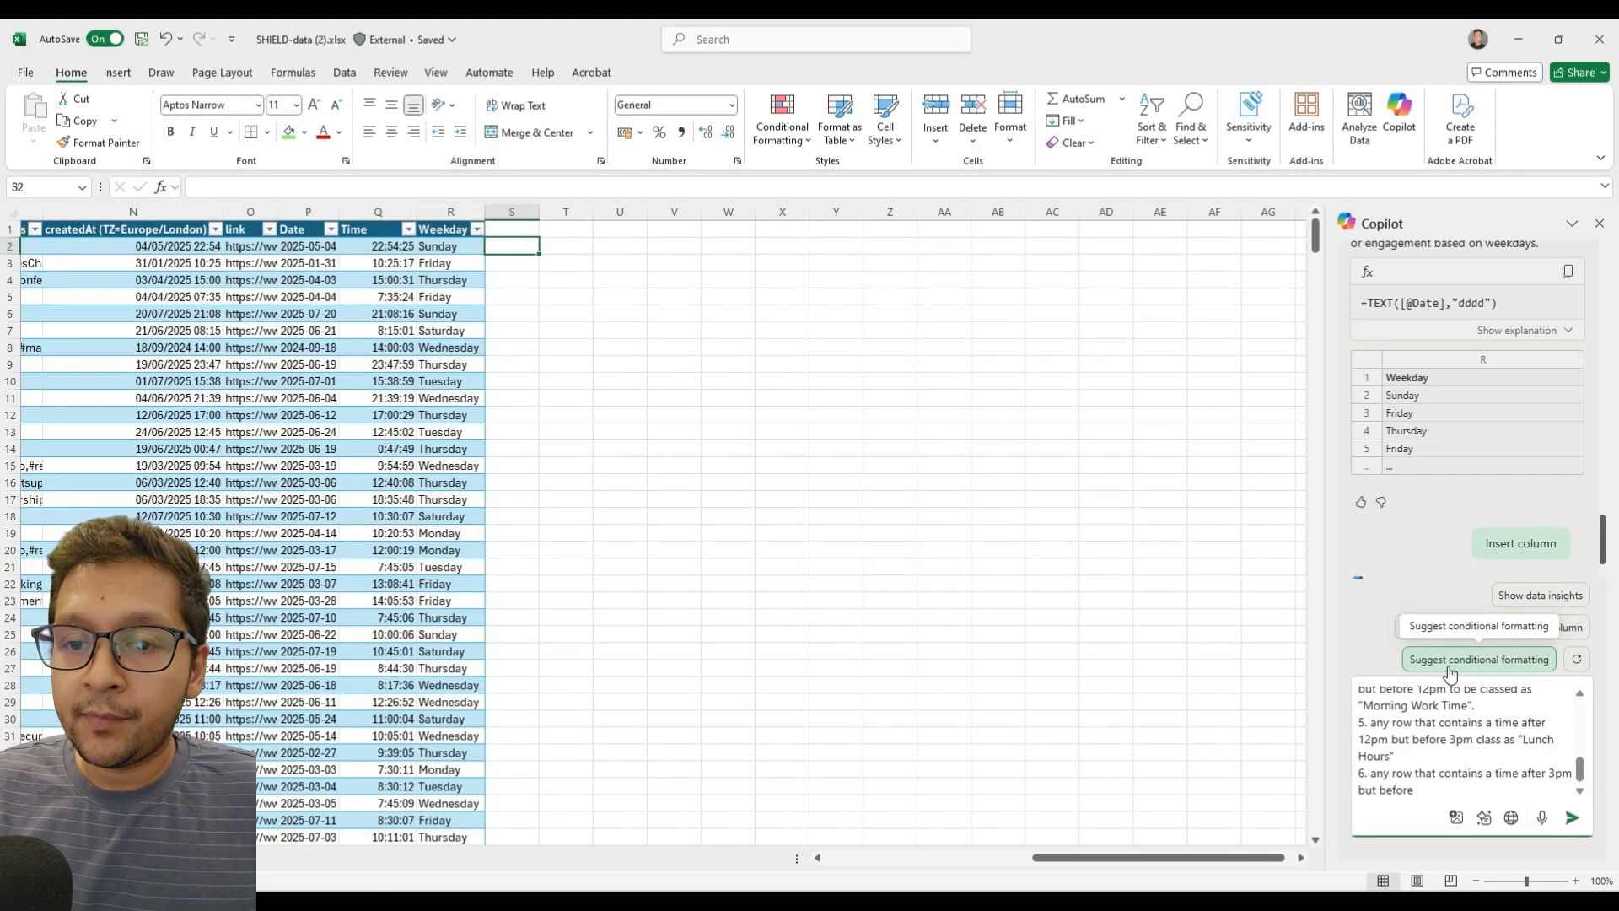
pyautogui.write('5:3')
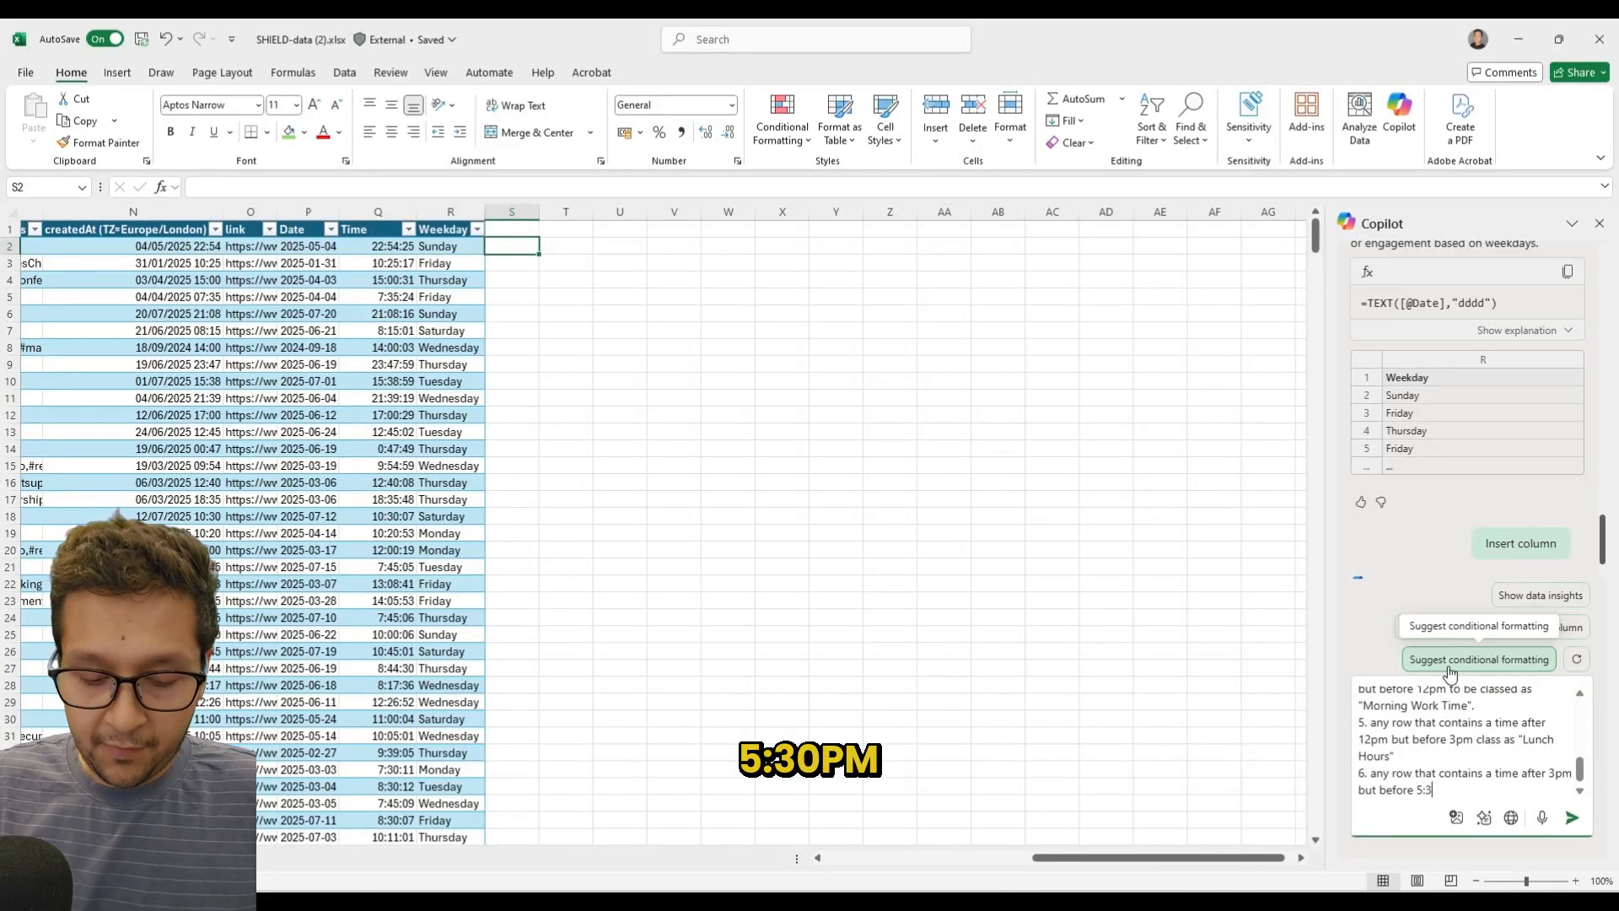
pyautogui.write('0pm class as "')
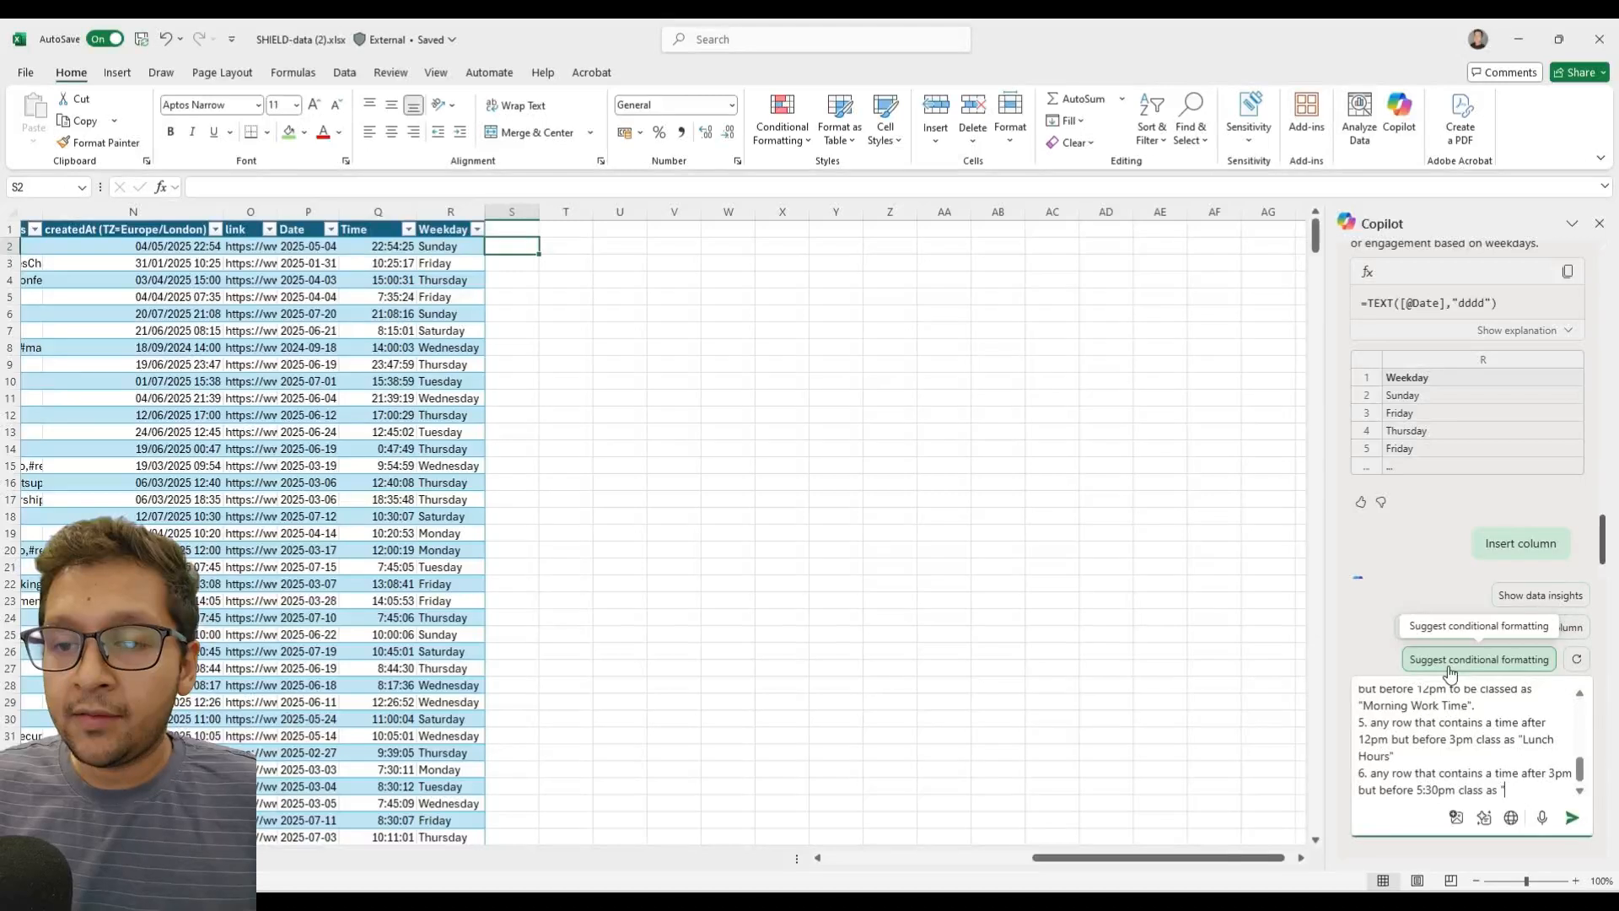
pyautogui.write('Afternoon')
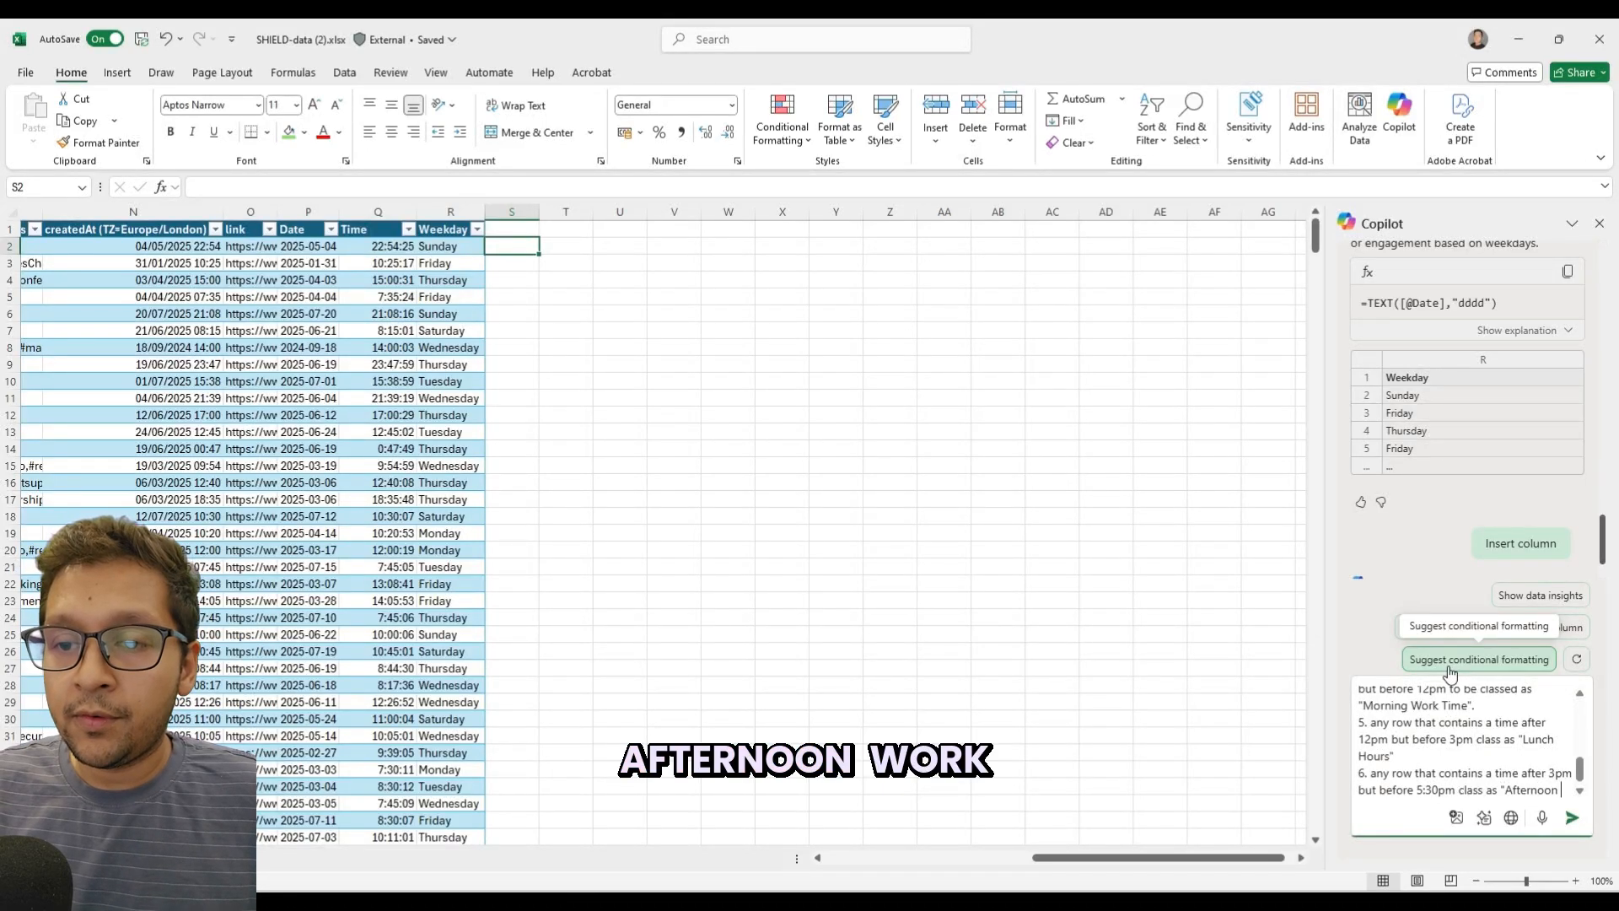
pyautogui.write(' work')
# Finish the 3pm to 5:30pm rule with "class as "Afternoon Work Time".".
pyautogui.press('BackSpace')
pyautogui.press('BackSpace')
pyautogui.press('BackSpace')
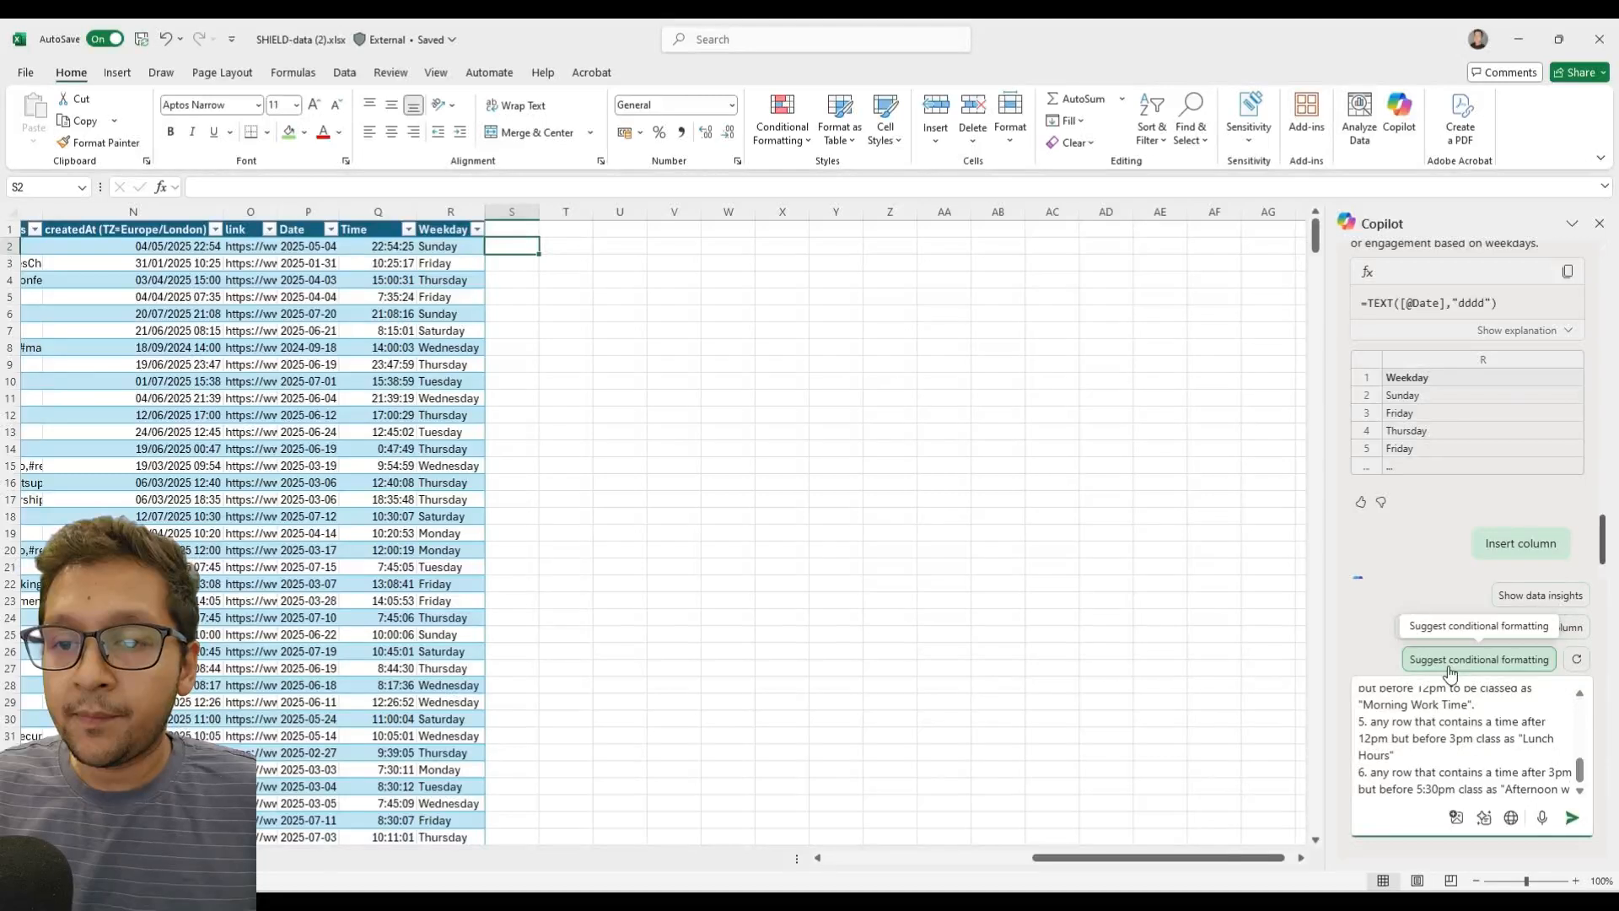
pyautogui.write('Work Time"')
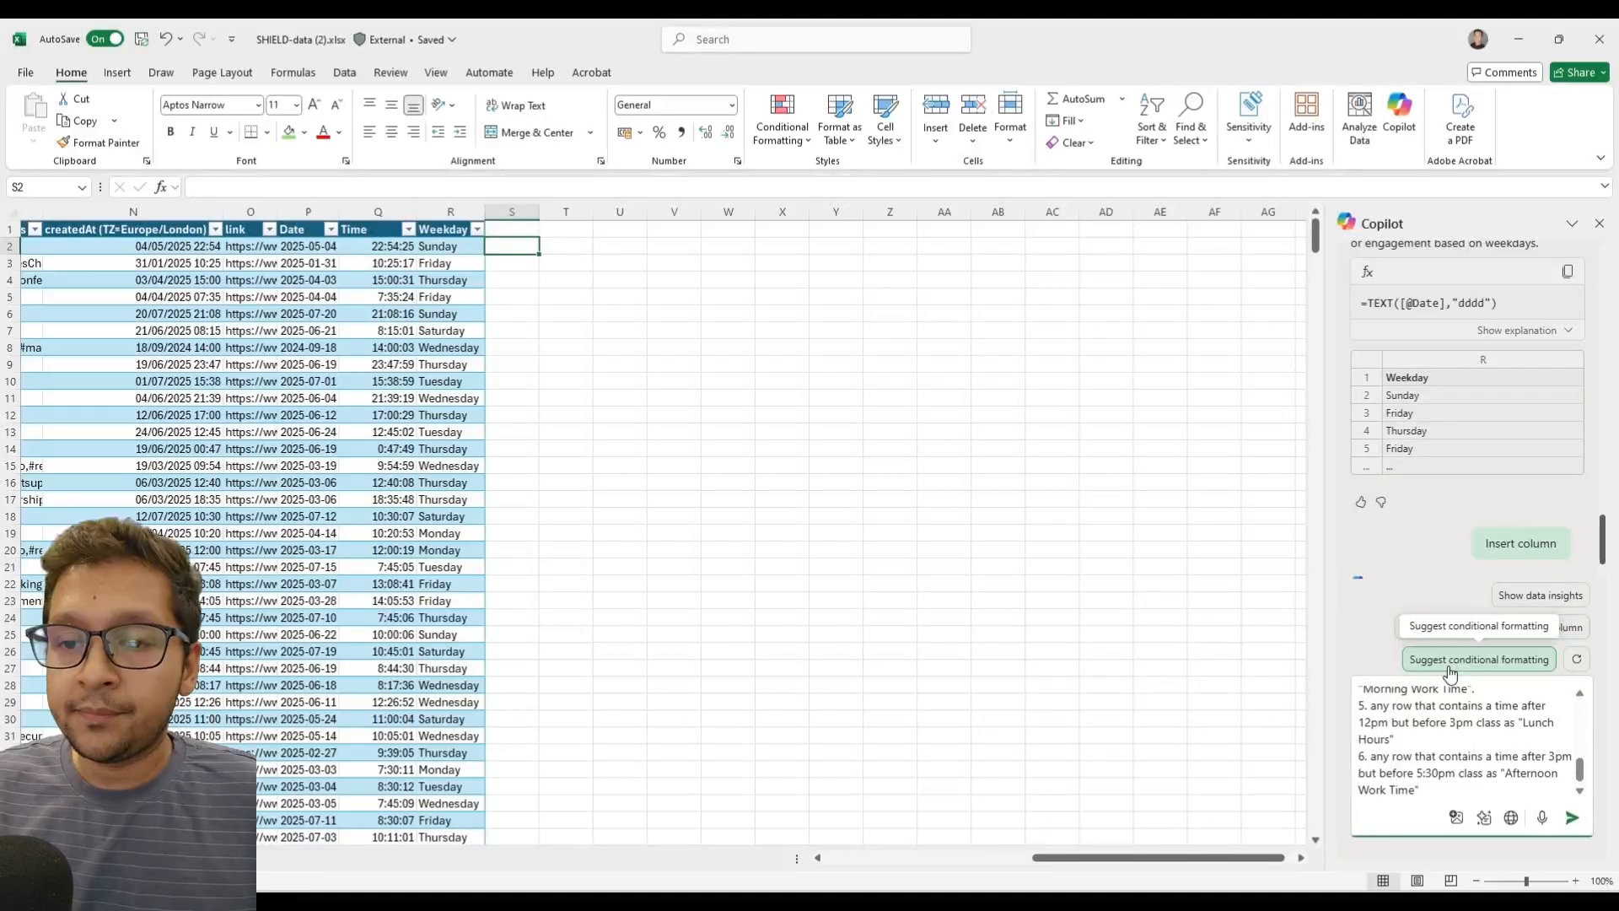
pyautogui.write('.')
# Add the rule "7. any row that contains a time after 5:30pm but before 7:30pm class as "Evening Commute"" on a new line.
pyautogui.hotkey('shift', 'Return')
pyautogui.write('7')
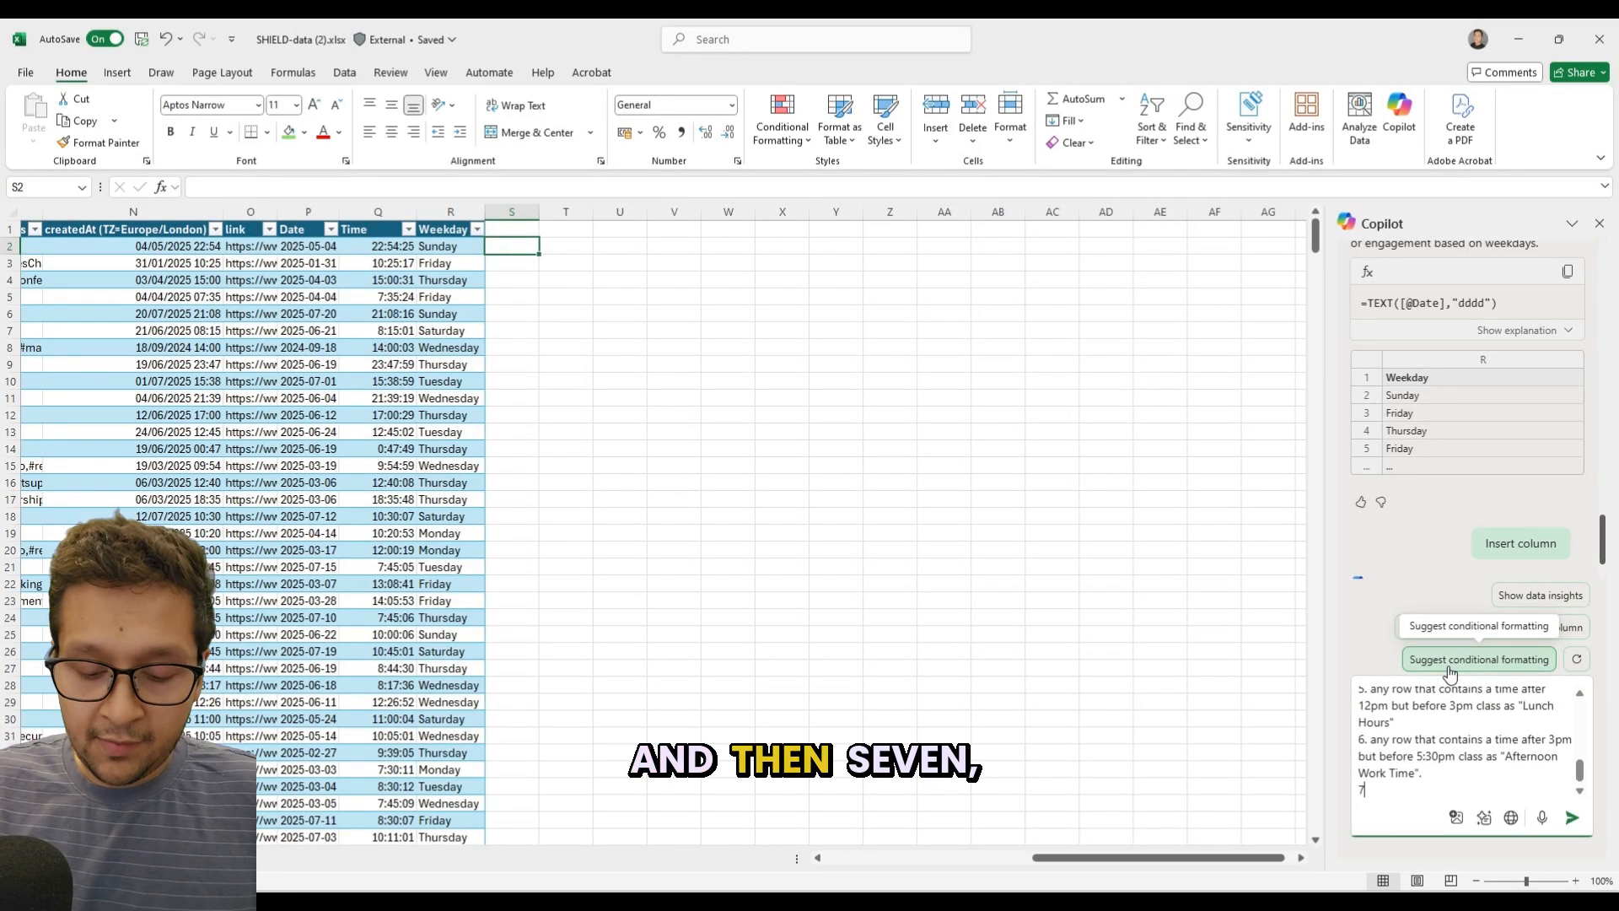
pyautogui.write('. any ro')
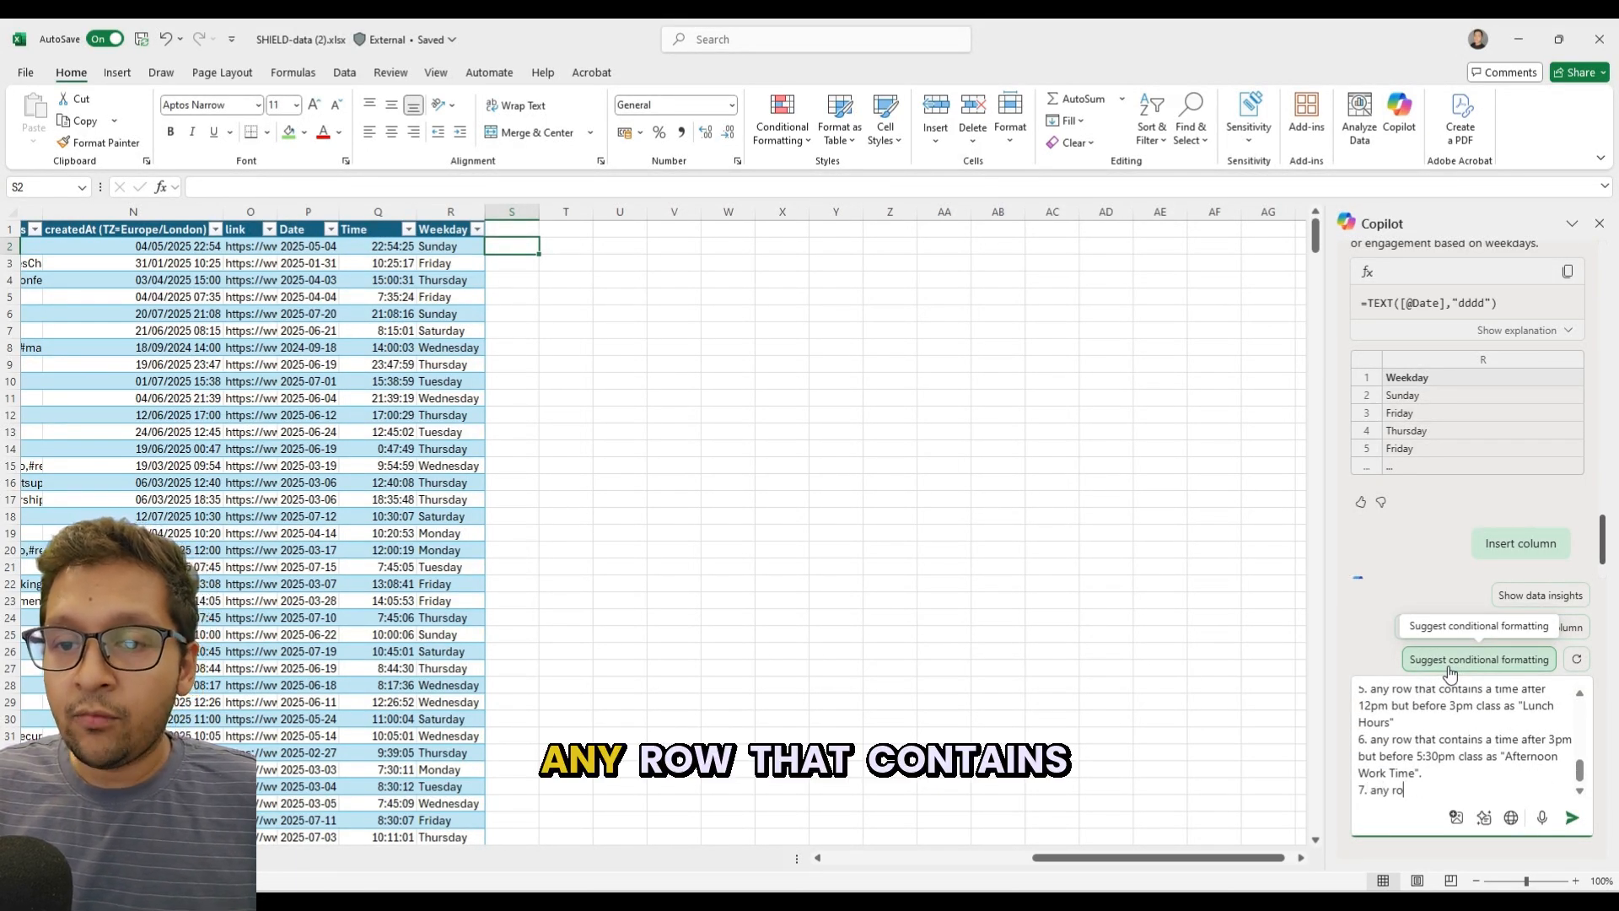
pyautogui.write('w that cont')
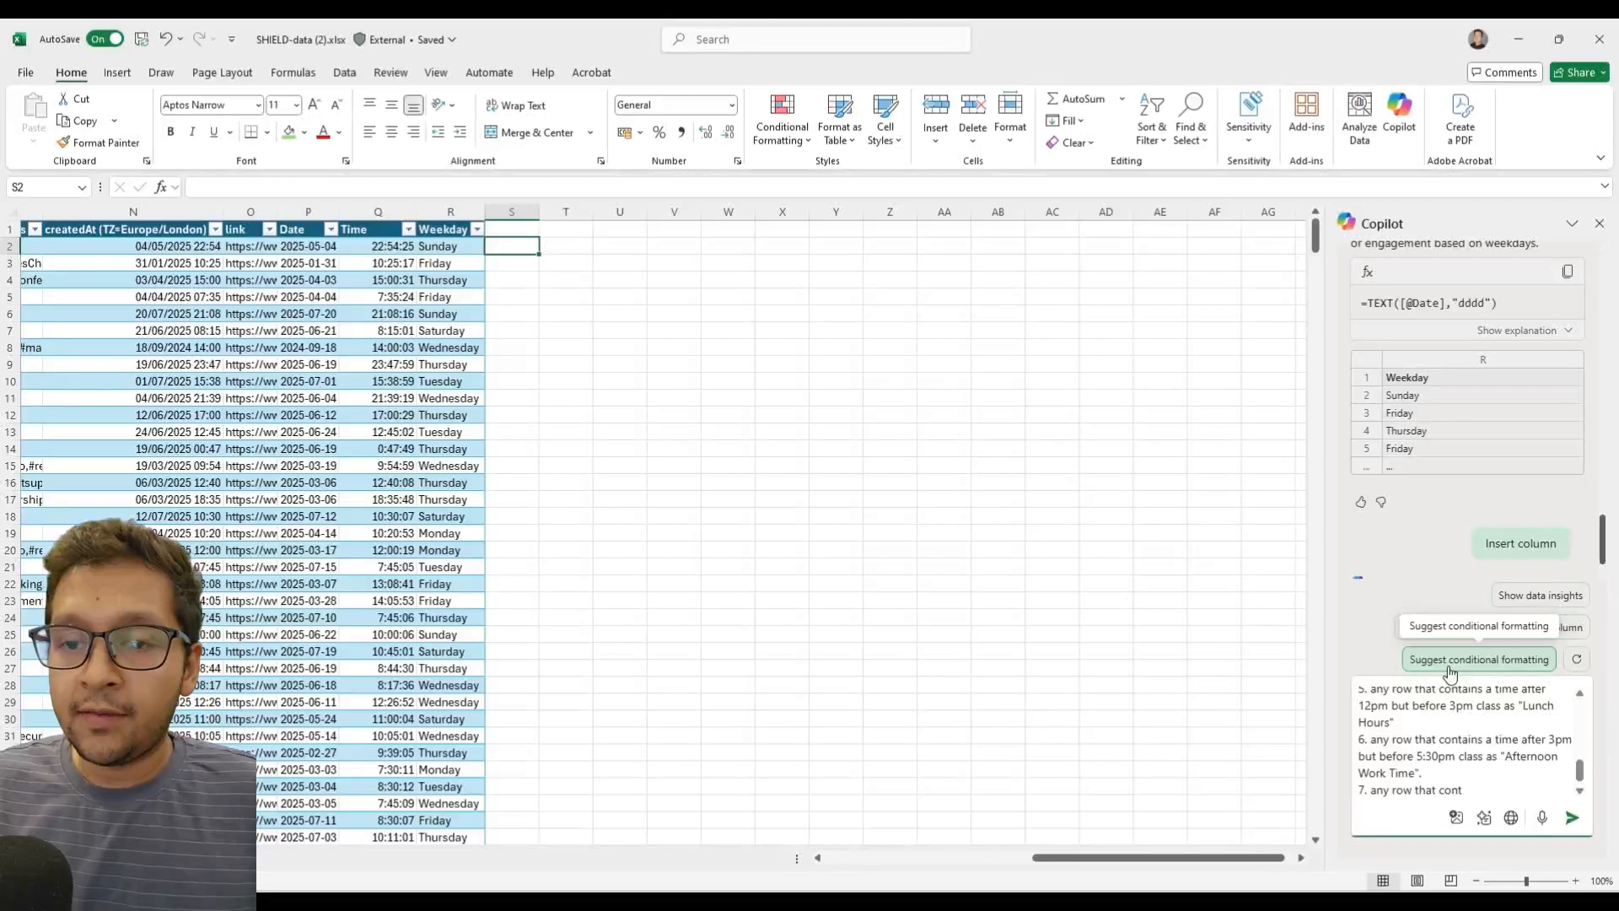
pyautogui.write('aint a time after')
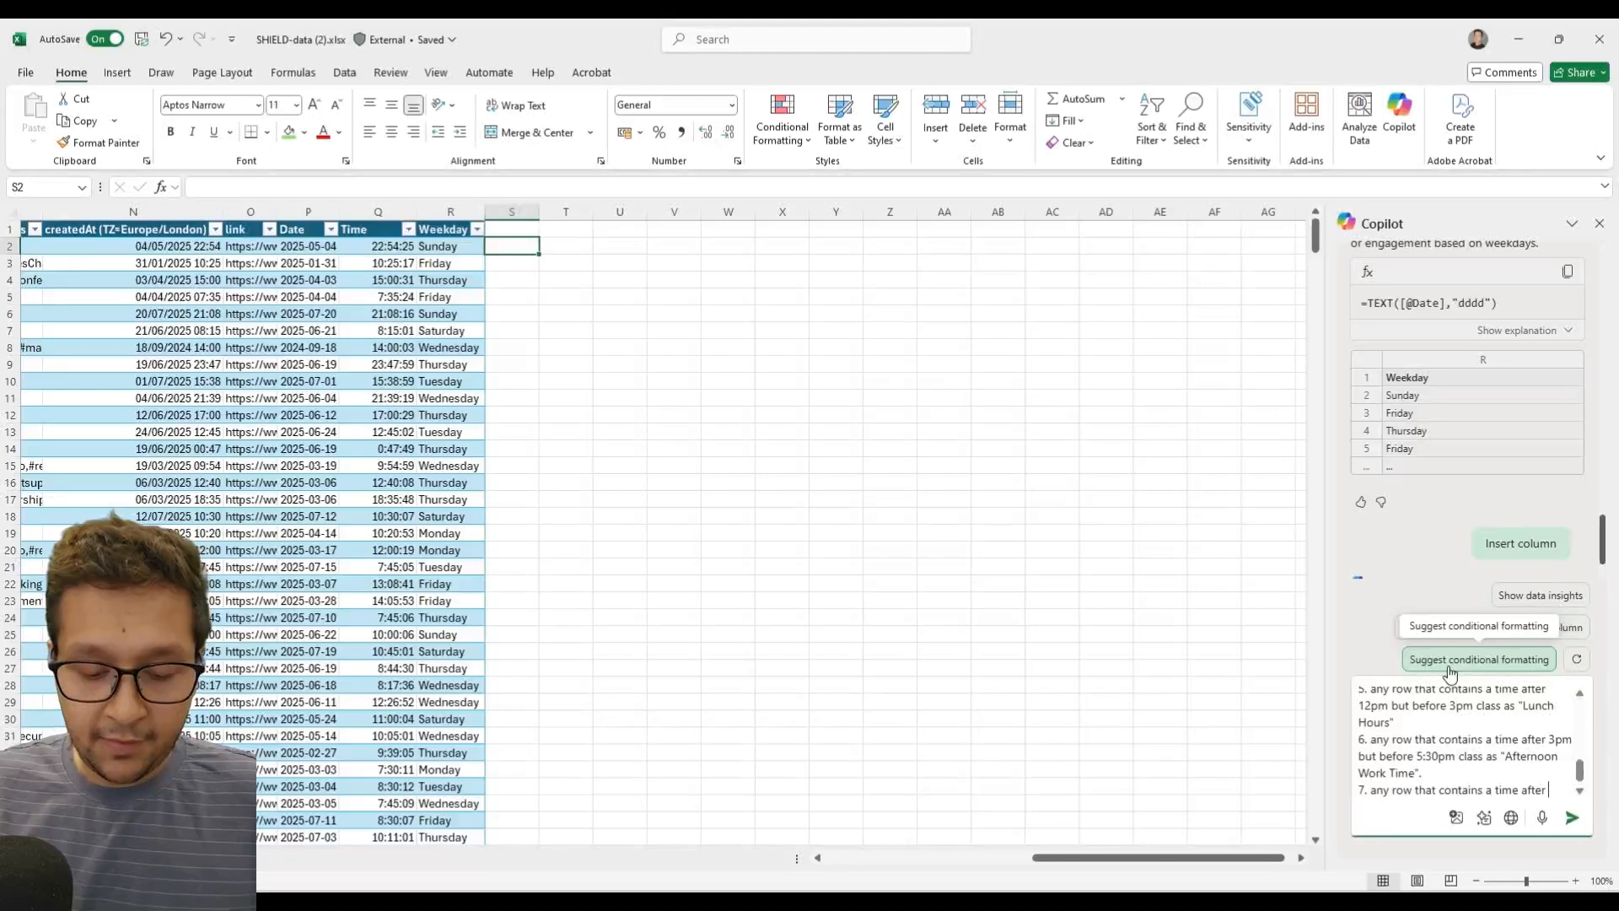
pyautogui.write(' 5:30pm but befor')
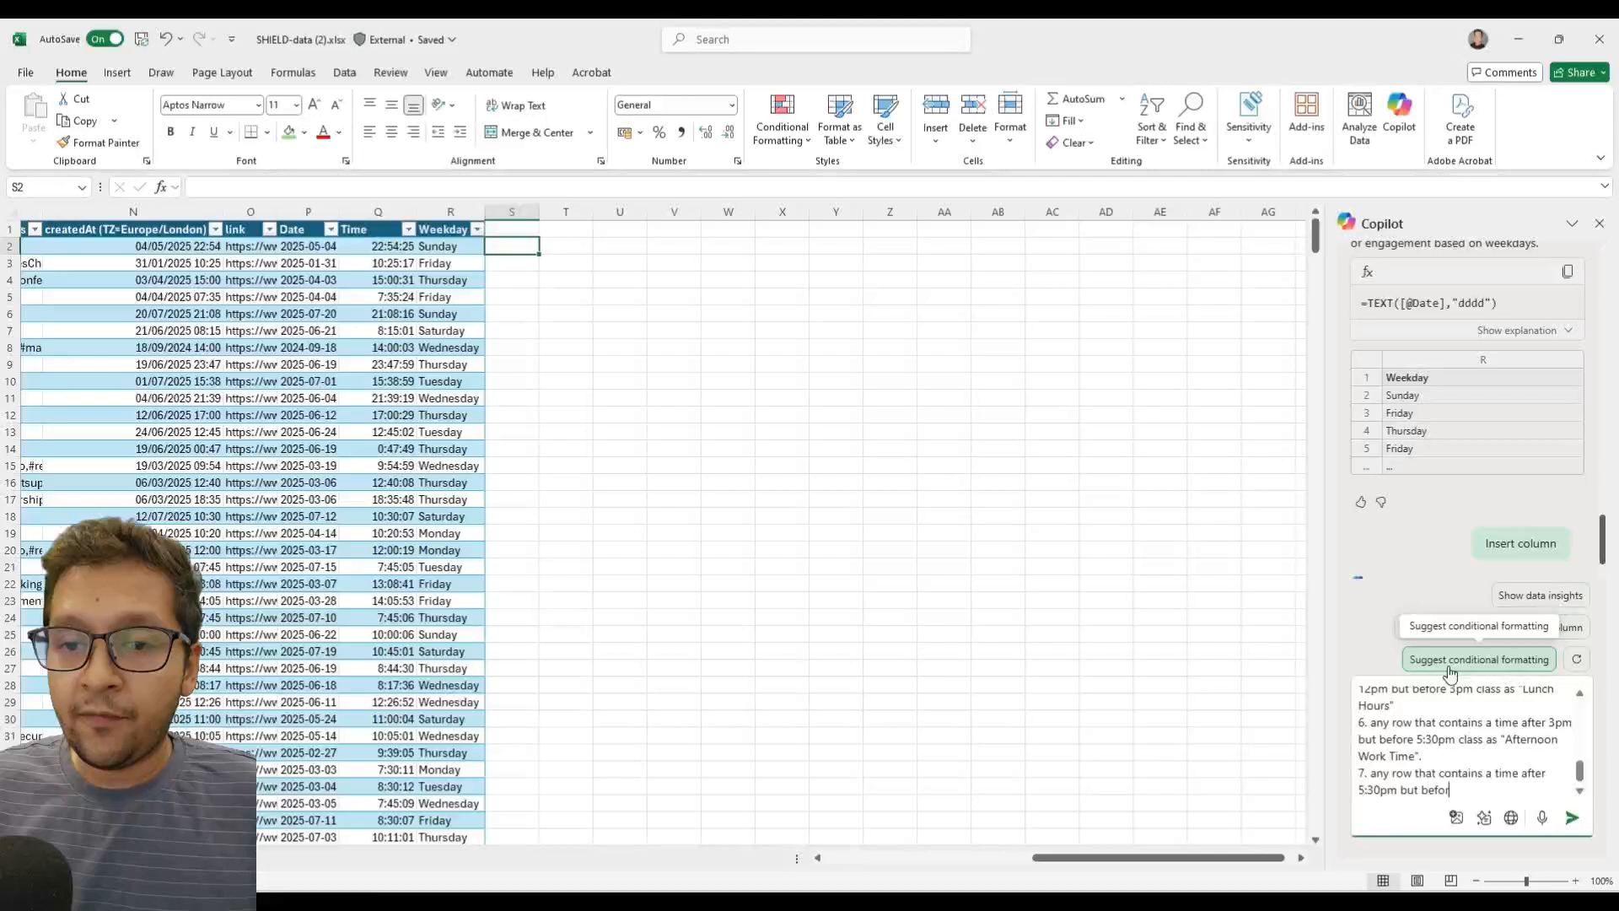
pyautogui.write('e 7')
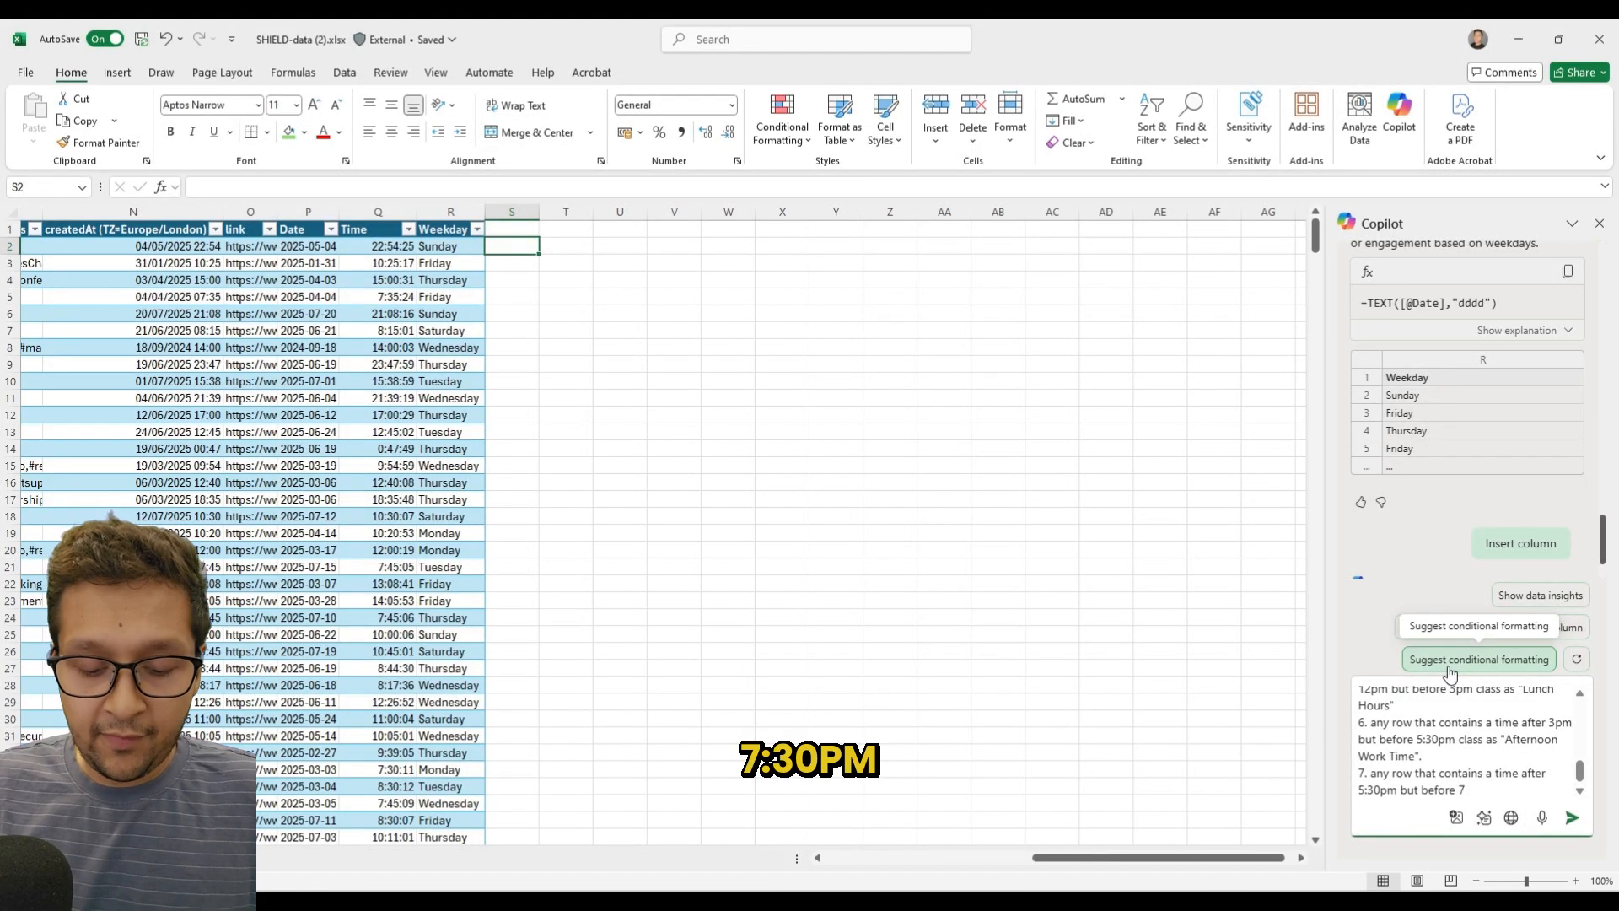
pyautogui.write(':30pm ')
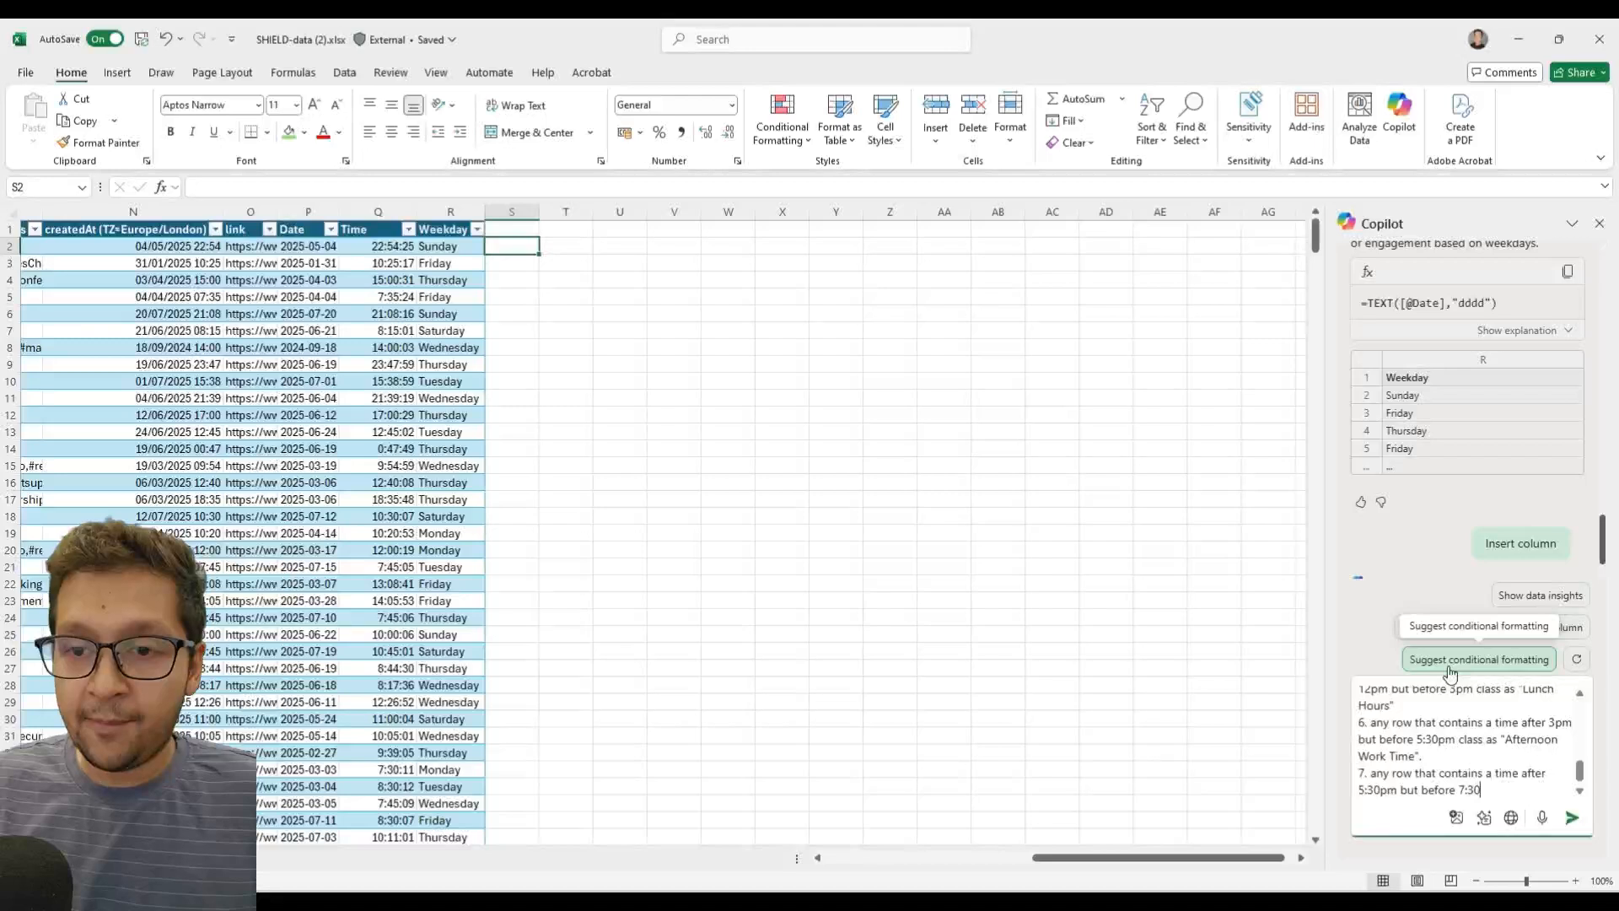
pyautogui.write('class as')
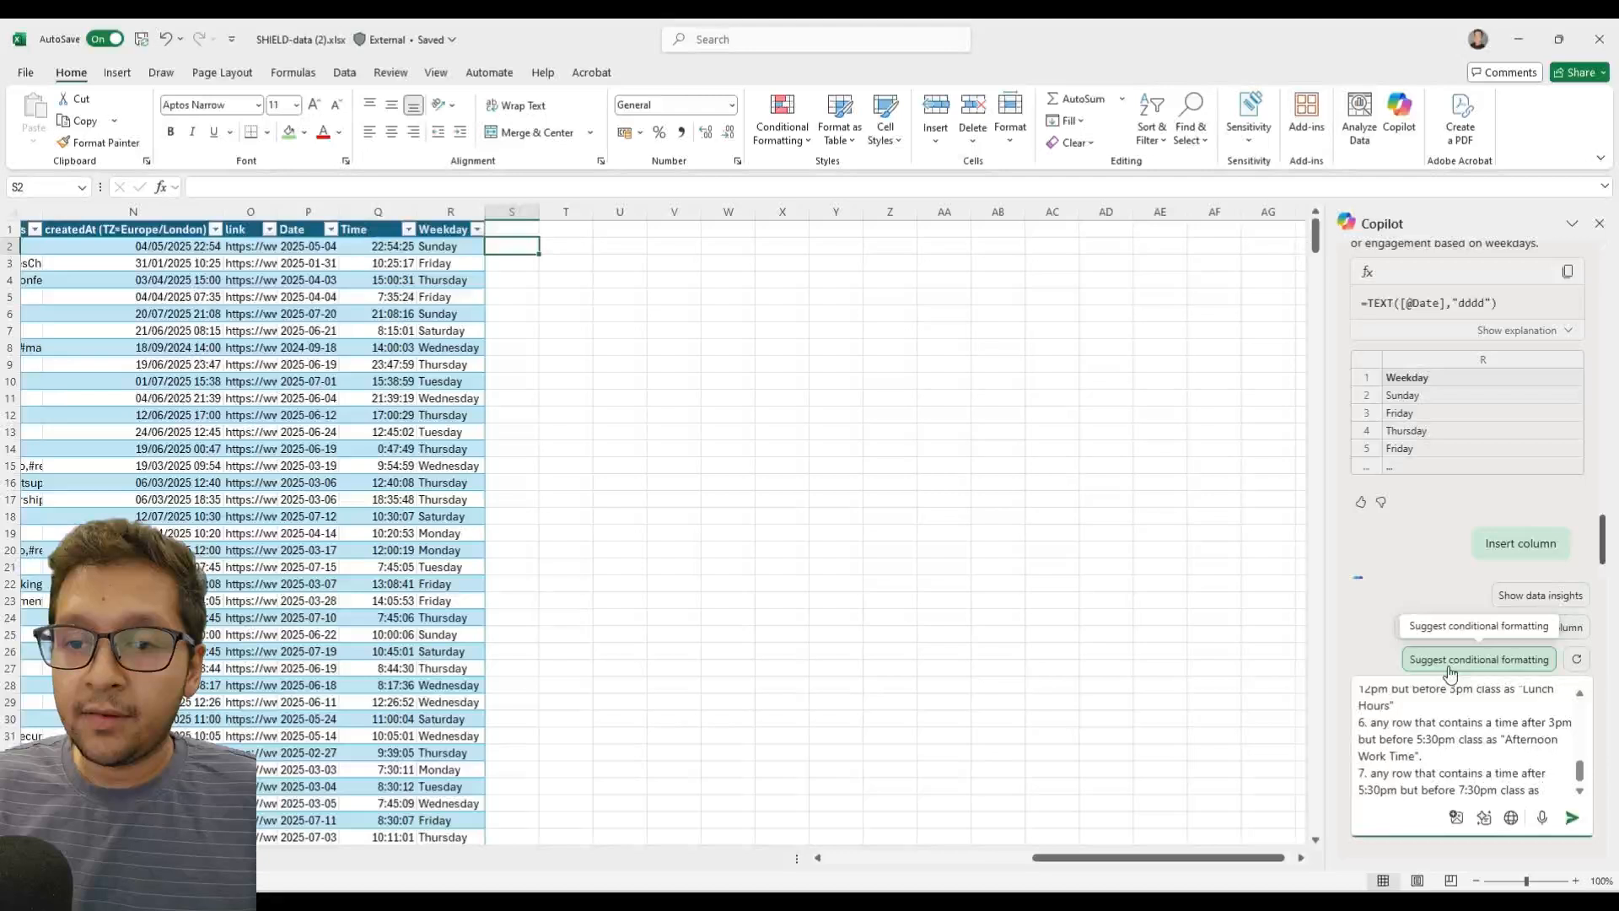
pyautogui.write(' "Evening COm')
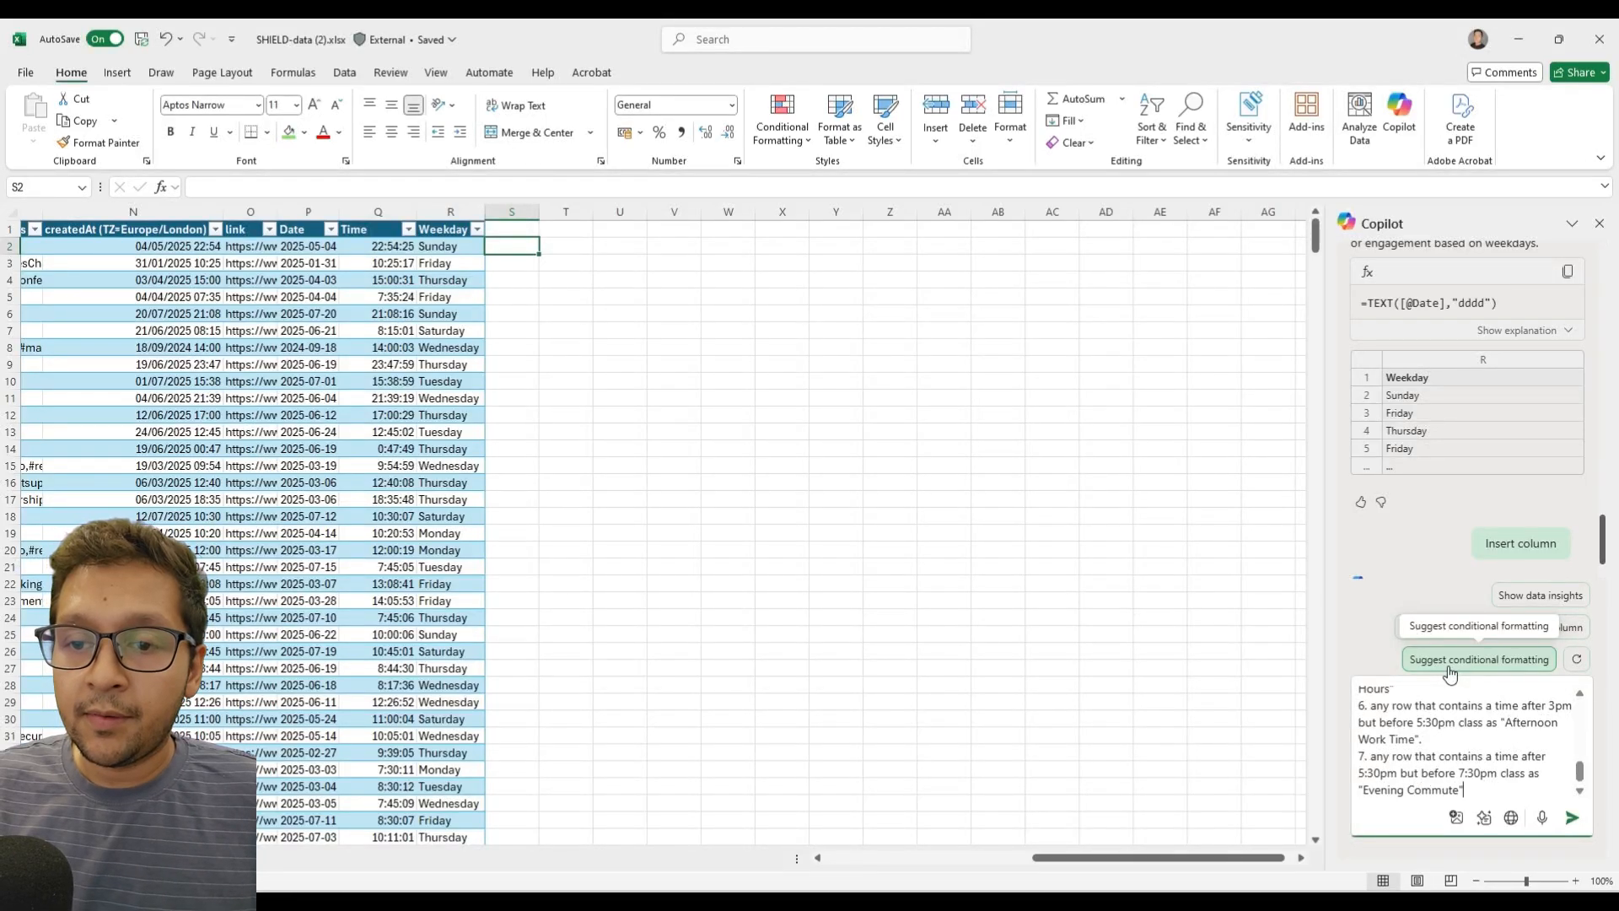
# Add an eighth rule on a new line: "8. any row that contains a time after 7:30pm but before".
pyautogui.hotkey('shift', 'Return')
pyautogui.write('8')
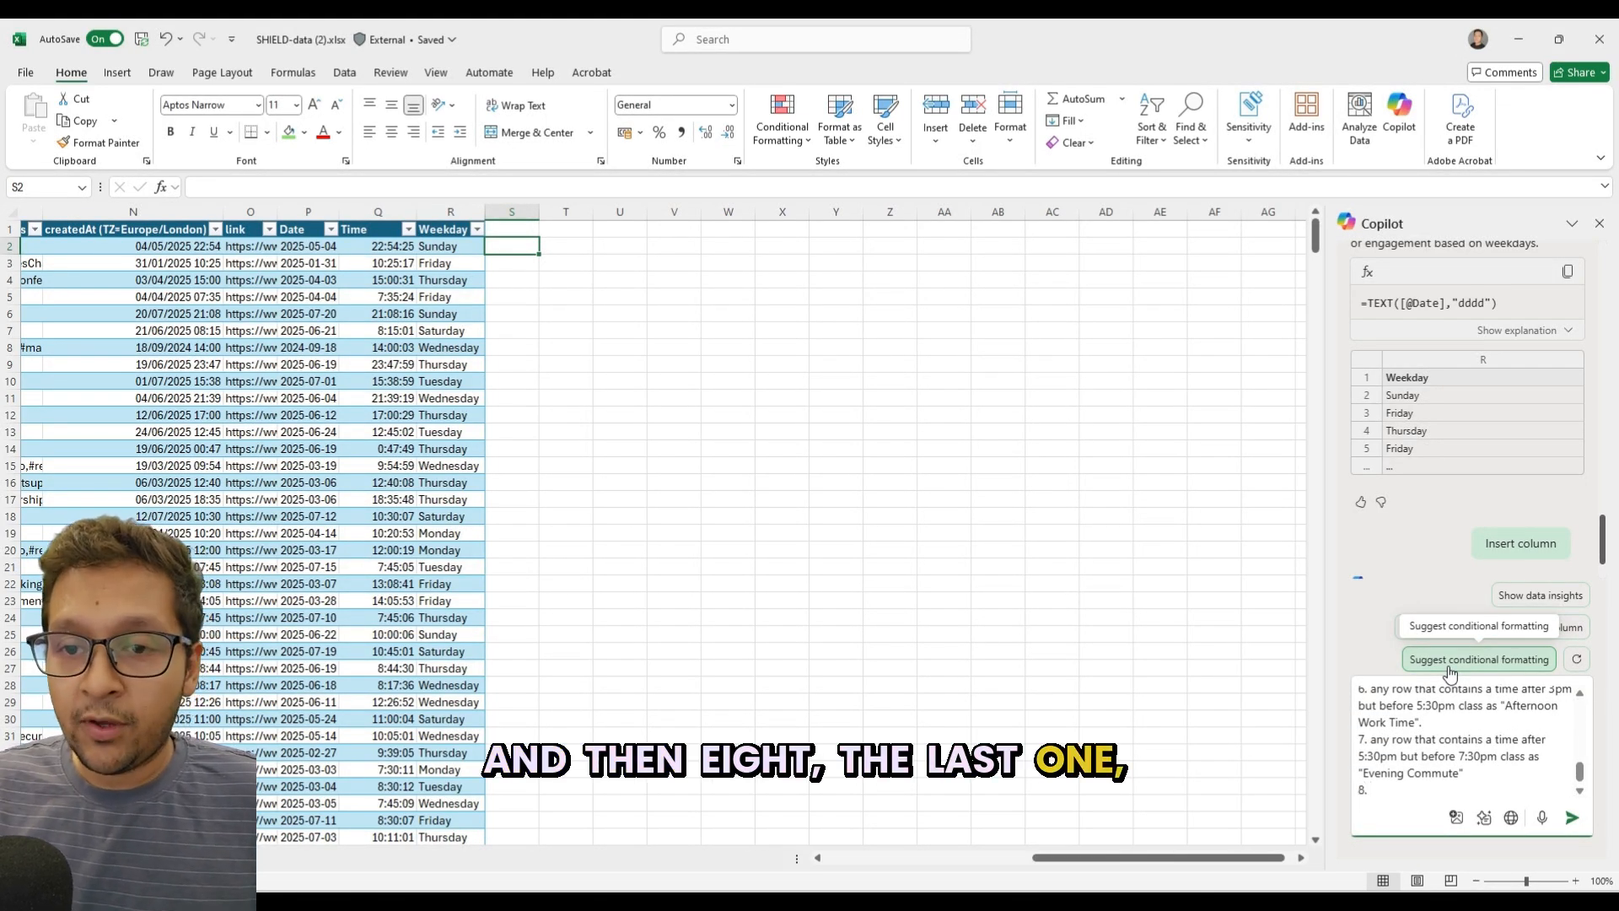
pyautogui.write('. any row that contains a')
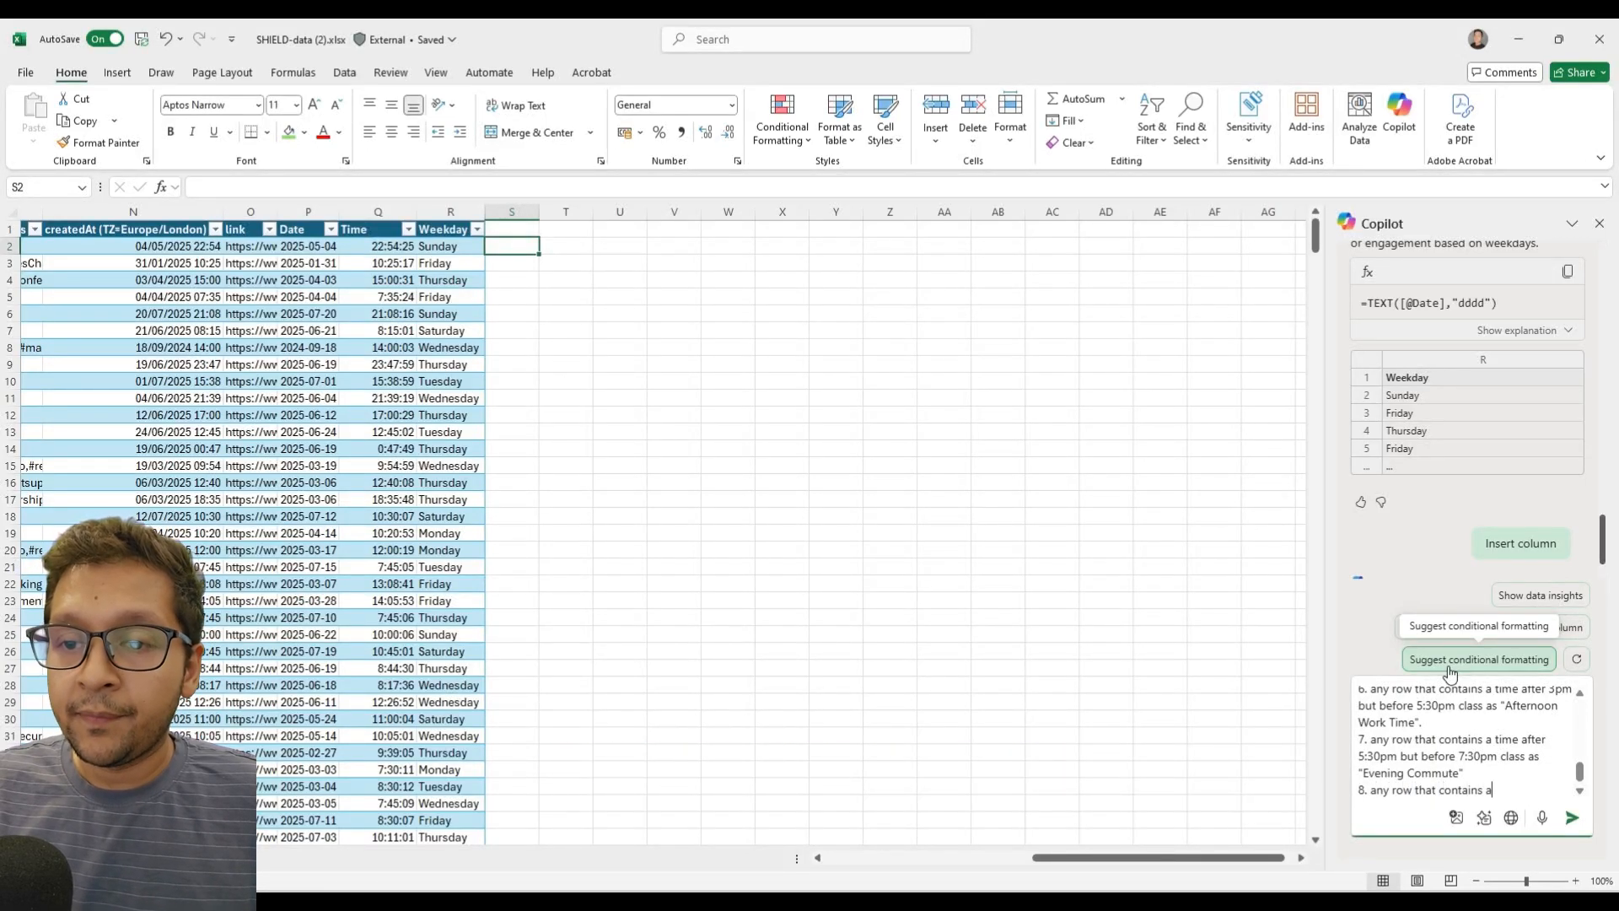
pyautogui.write(' tim')
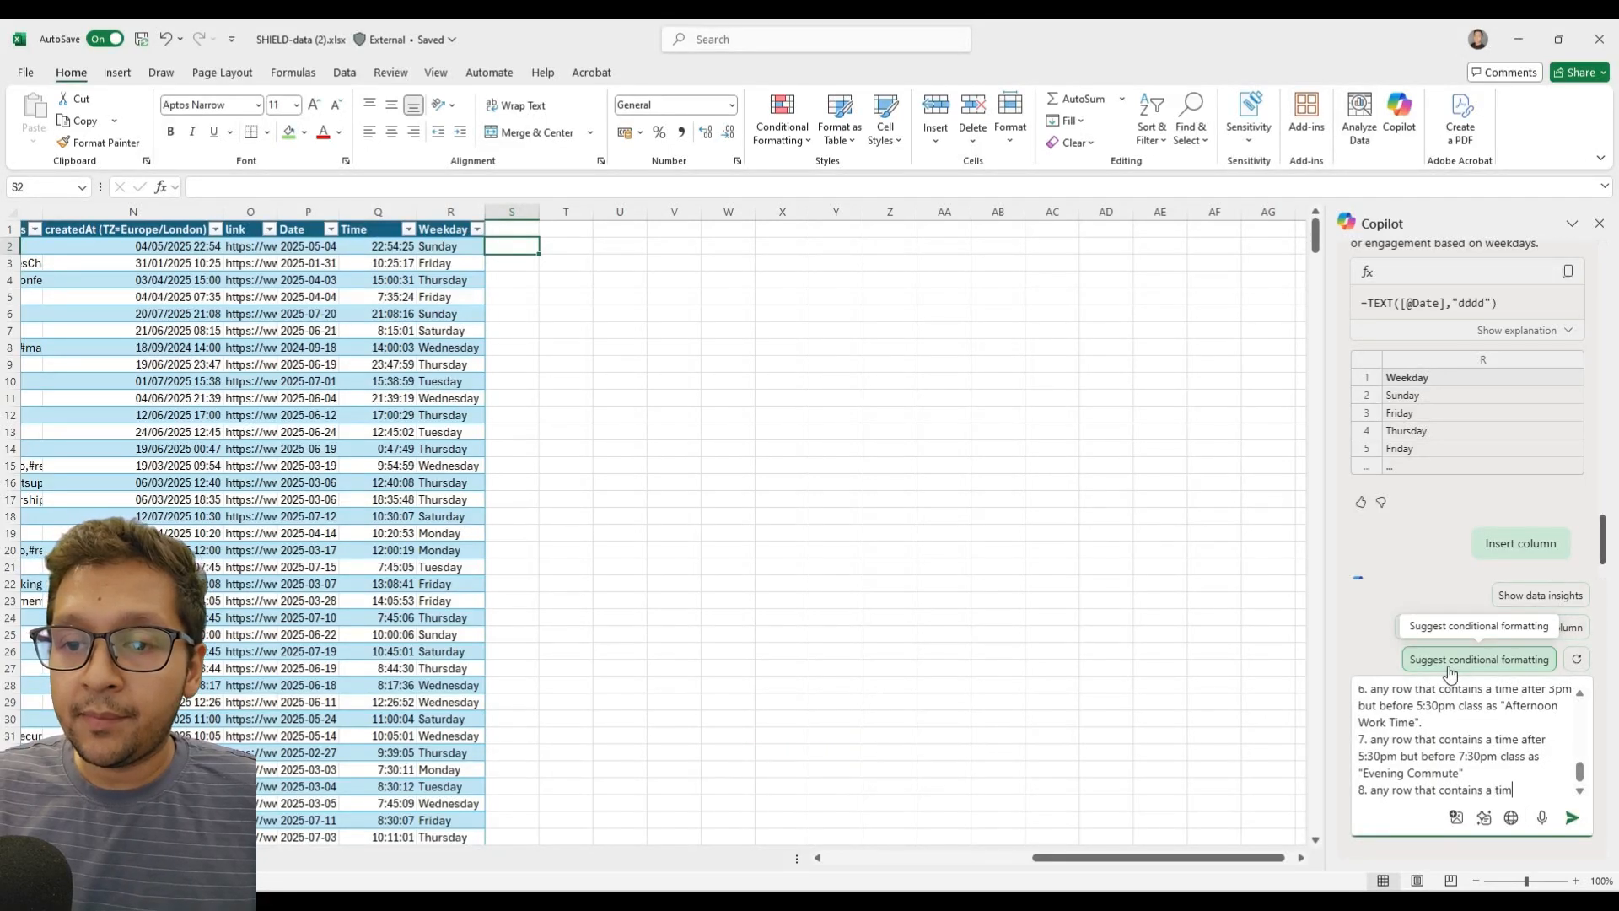
pyautogui.write('e after ')
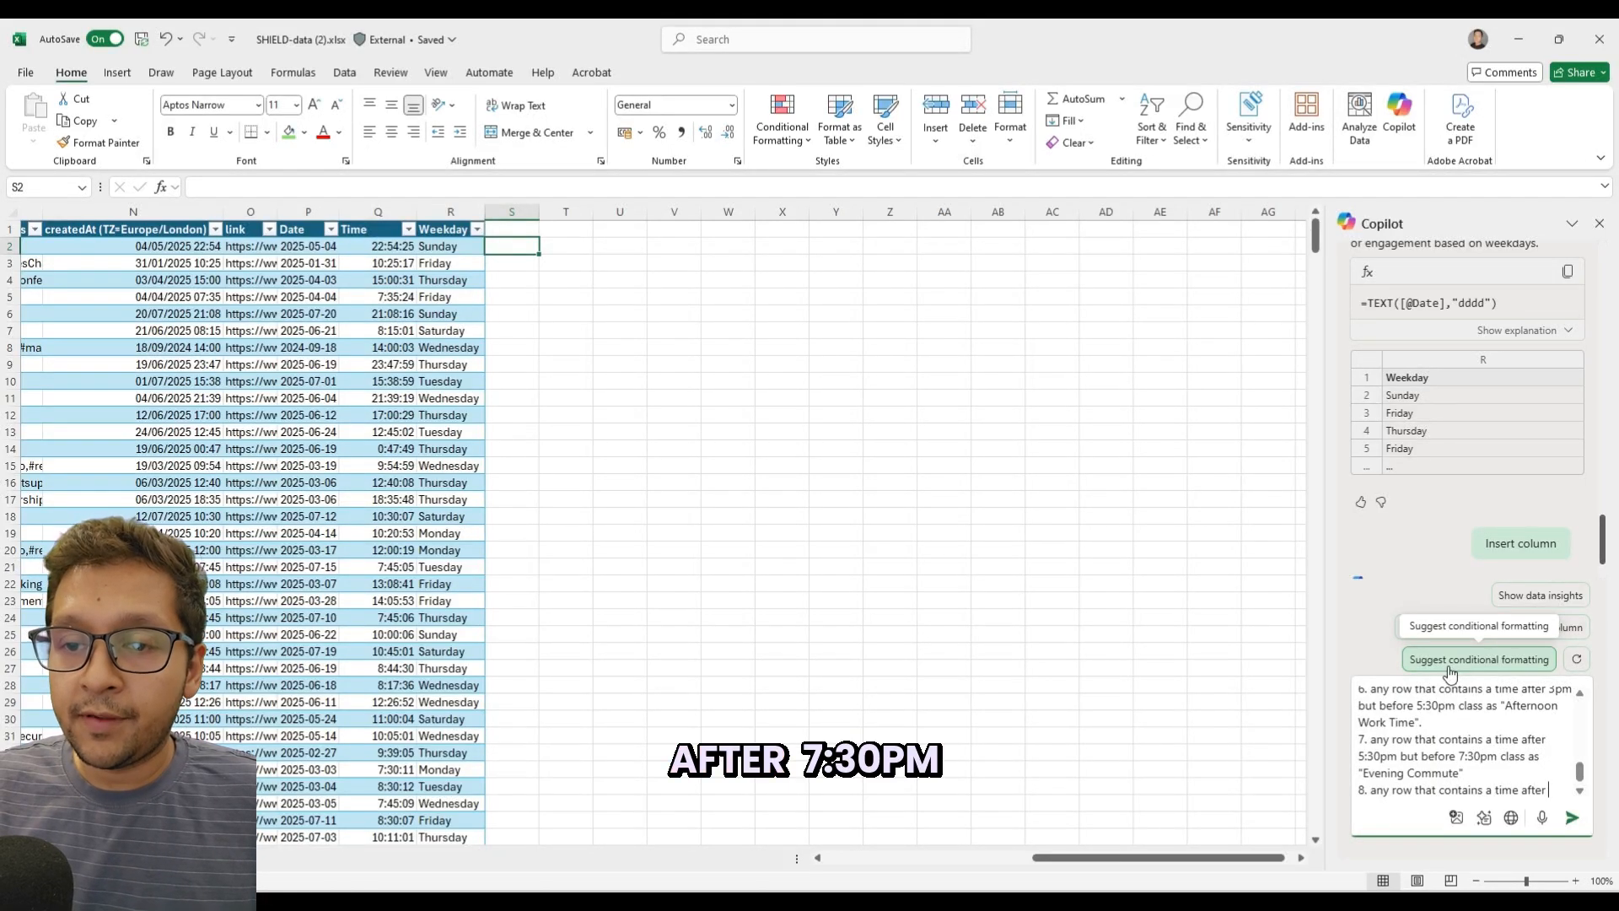
pyautogui.write('73')
pyautogui.press('BackSpace')
pyautogui.write(':')
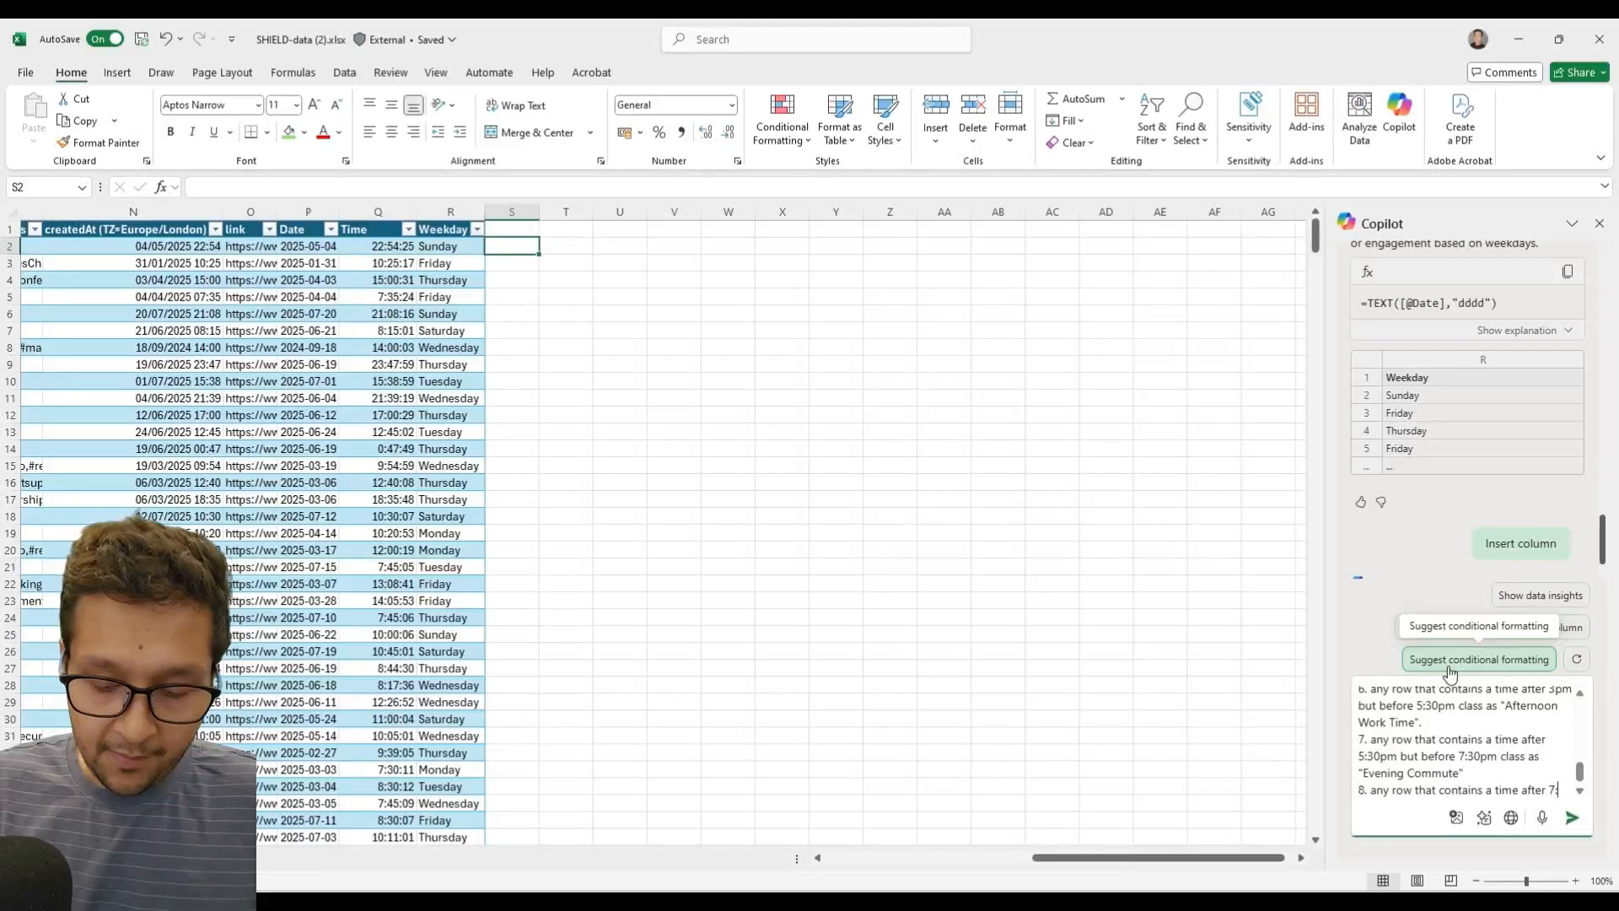
pyautogui.write('30pm but before')
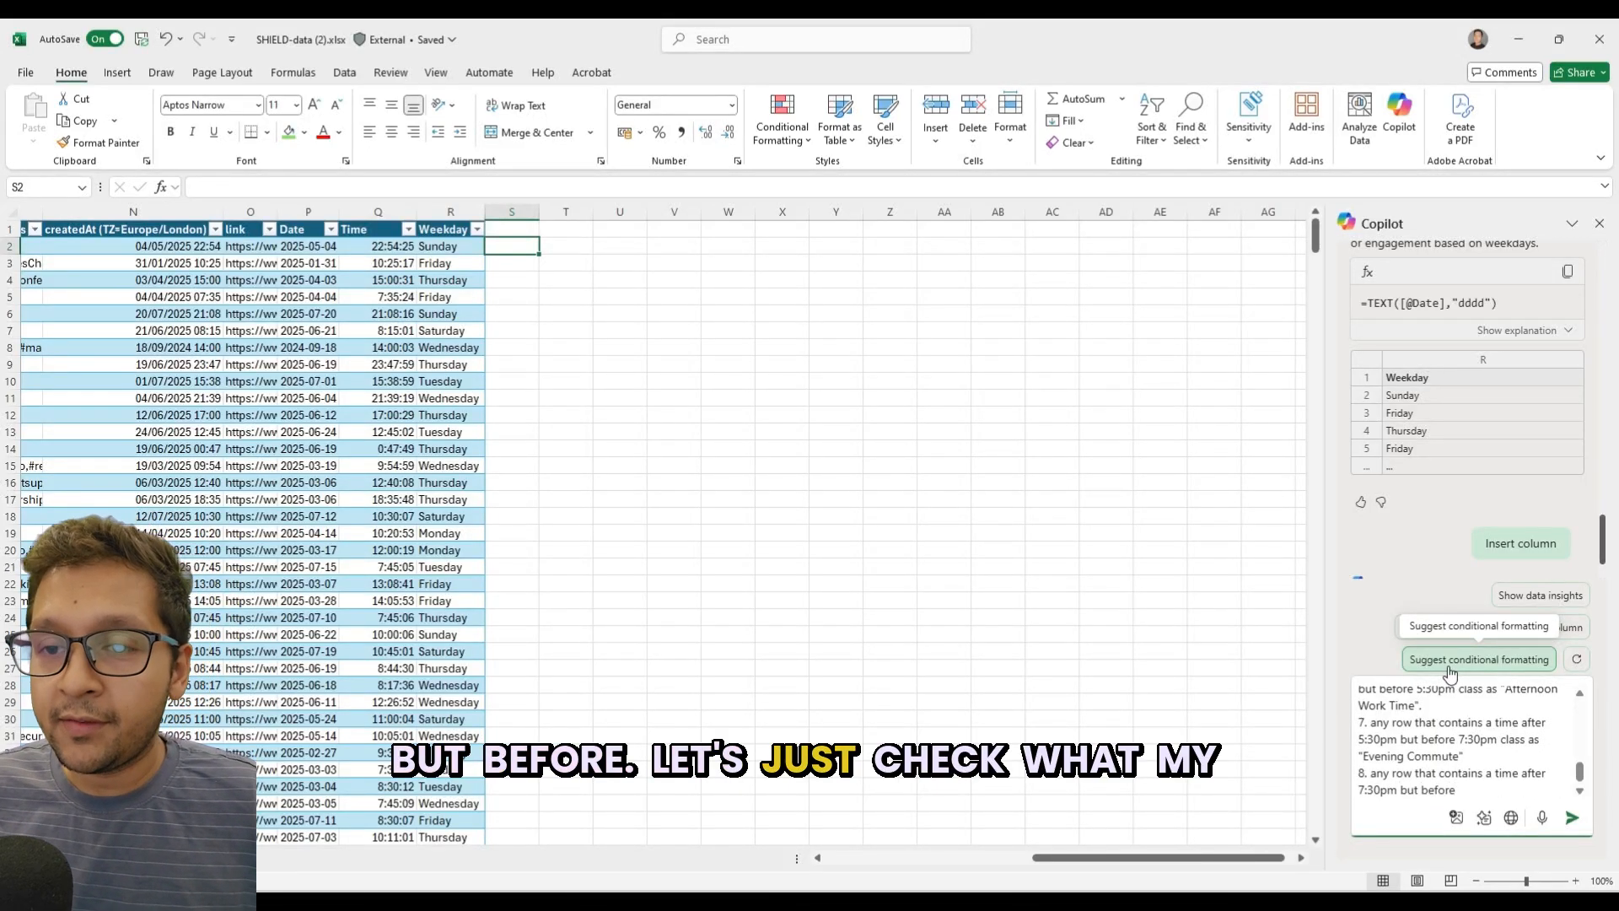
# In the first rule of the prompt, change the start of "Unsocial Hours" to 10pm.
pyautogui.scroll(10, 1462, 764)
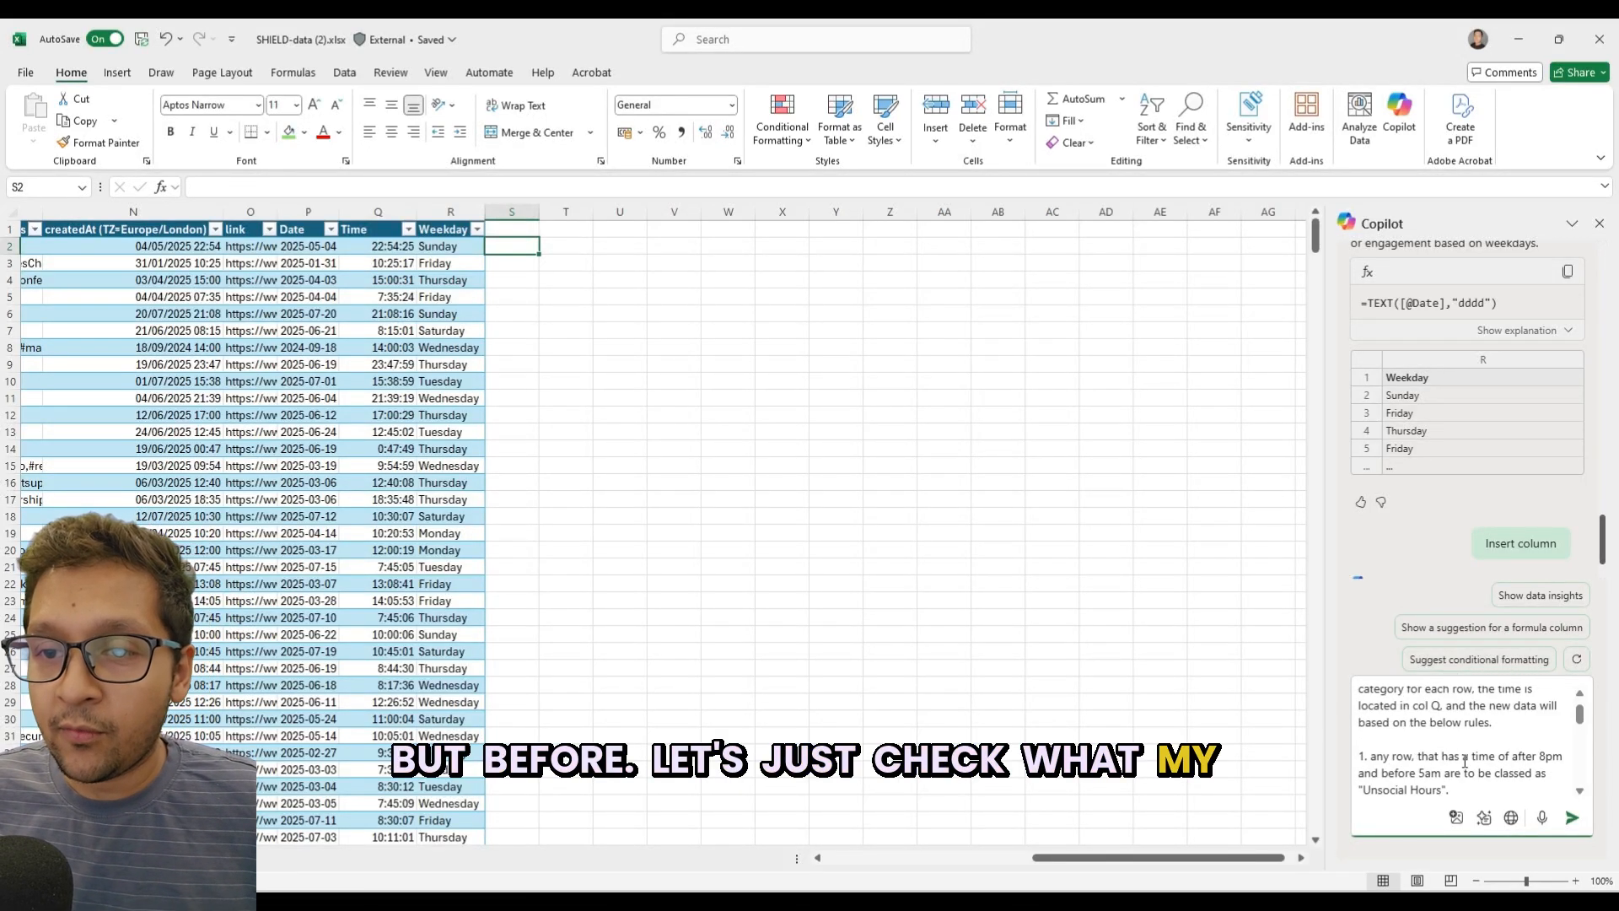
pyautogui.scroll(-5, 1468, 760)
pyautogui.scroll(5, 1480, 750)
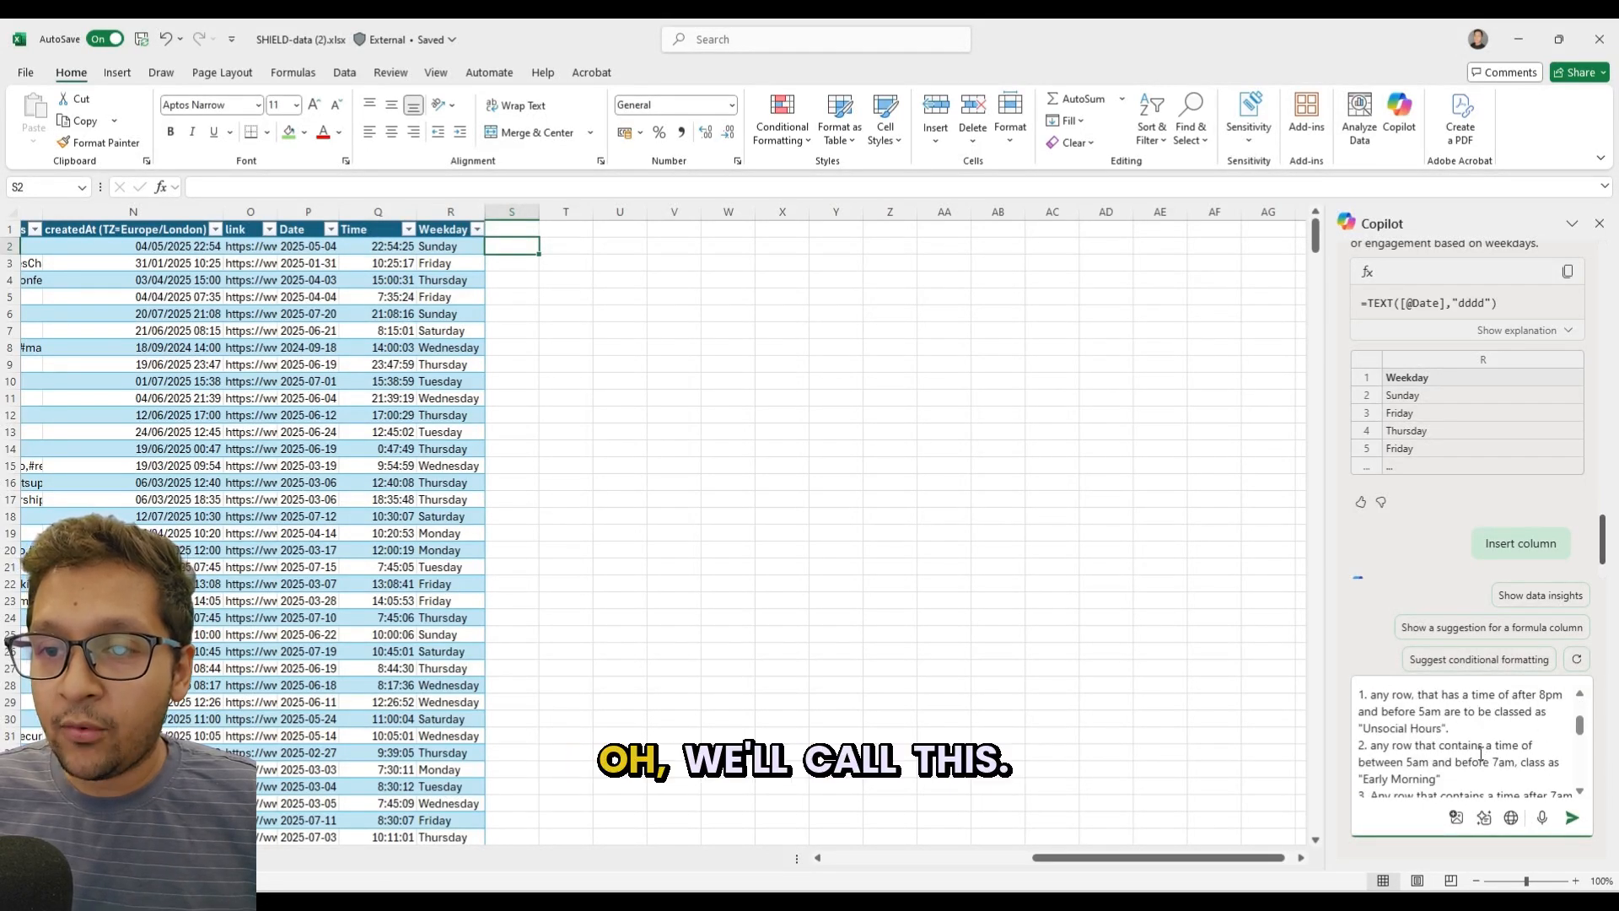
pyautogui.moveTo(1546, 694); pyautogui.dragTo(1541, 693)
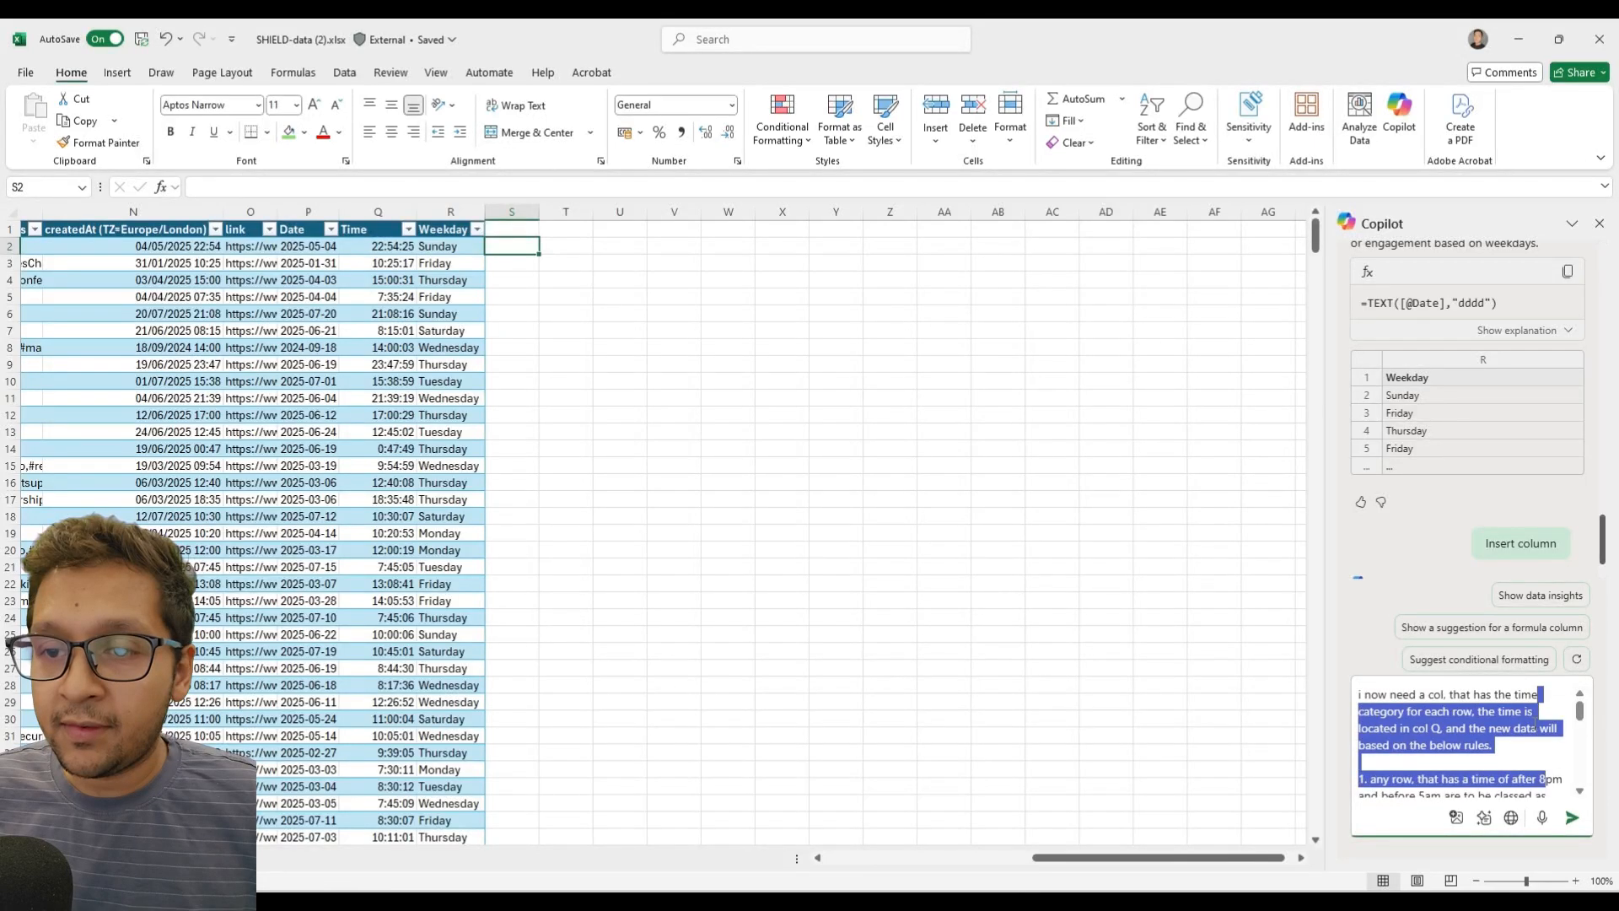
pyautogui.click(1530, 754)
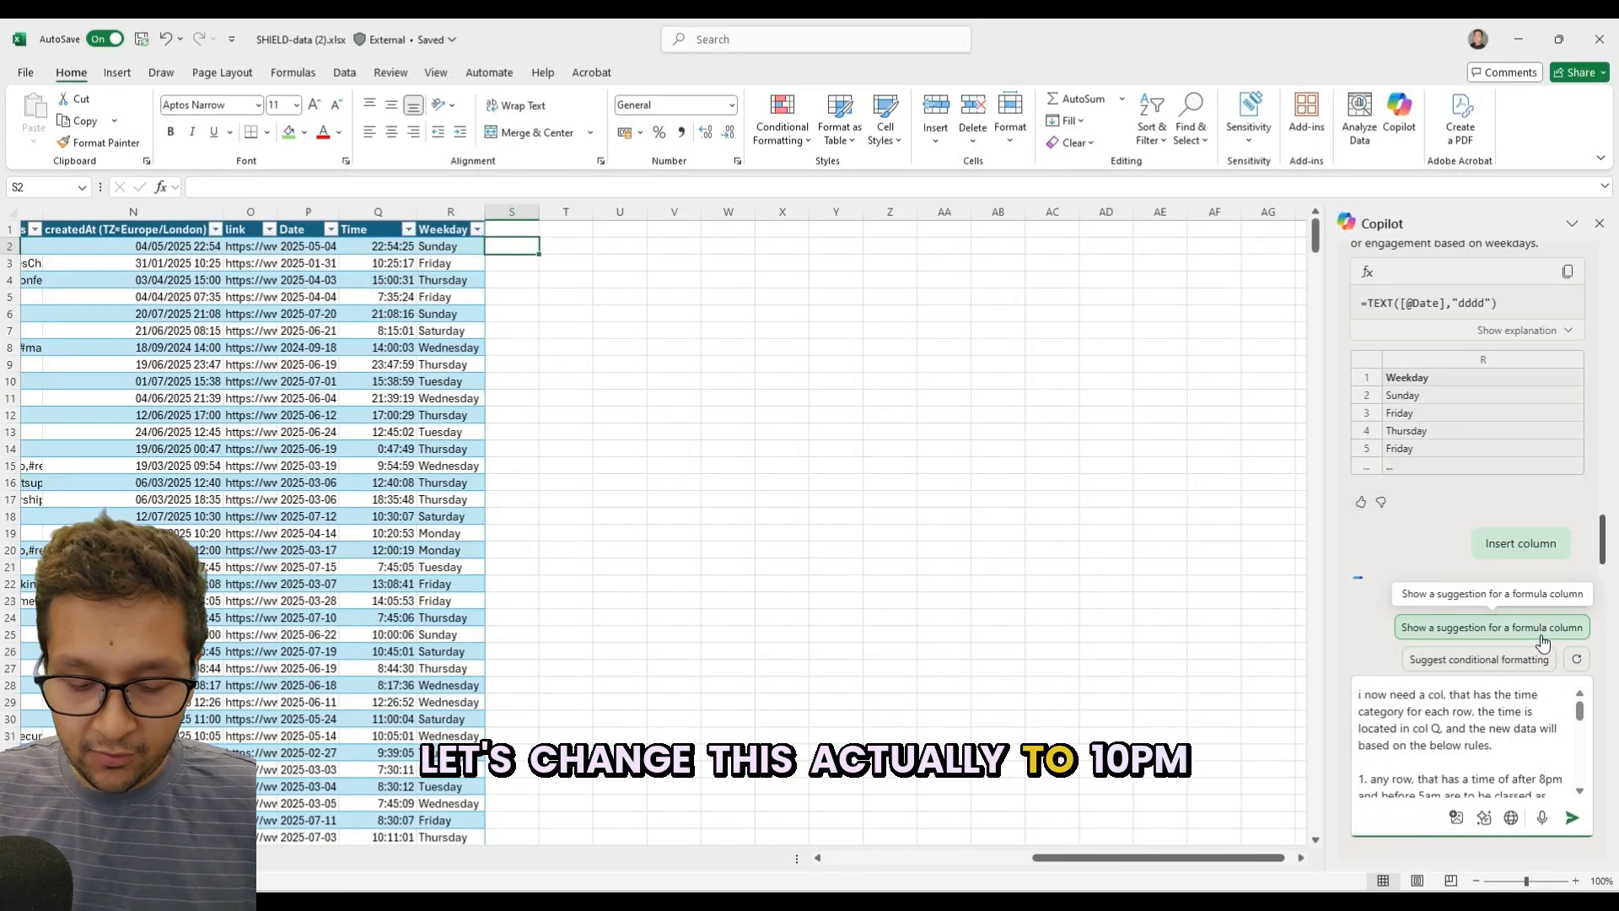
pyautogui.press('BackSpace')
pyautogui.write('10')
# Finish the eighth rule with "10pm class as "Evening"" and send the prompt to Copilot.
pyautogui.scroll(-5, 1486, 738)
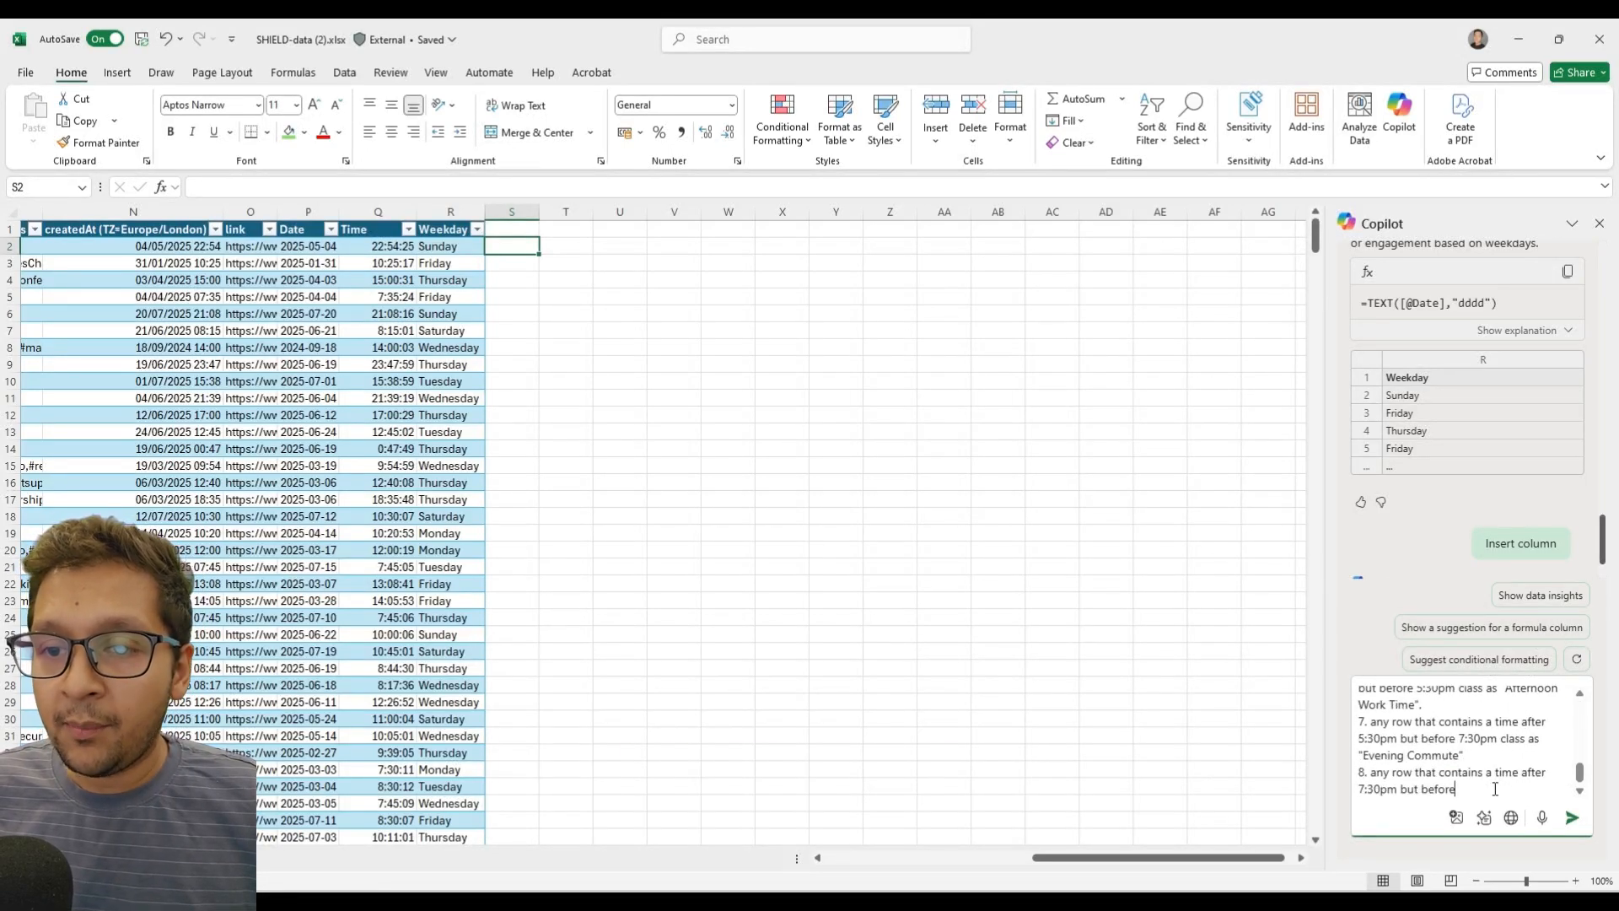
pyautogui.write('10pm')
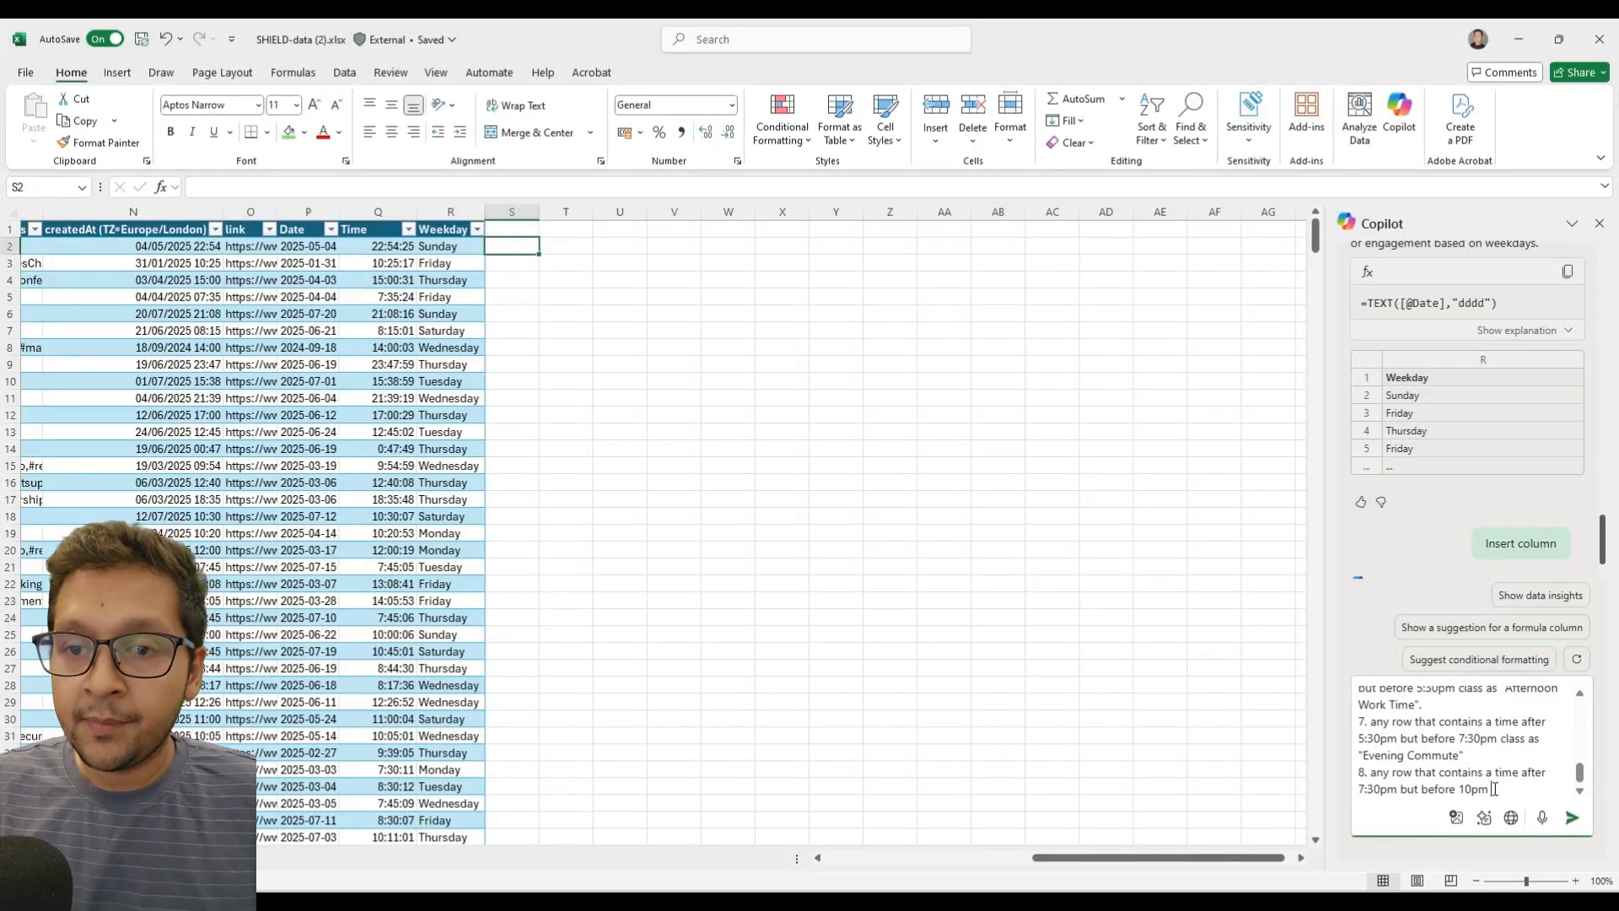
pyautogui.write(' class as "Even')
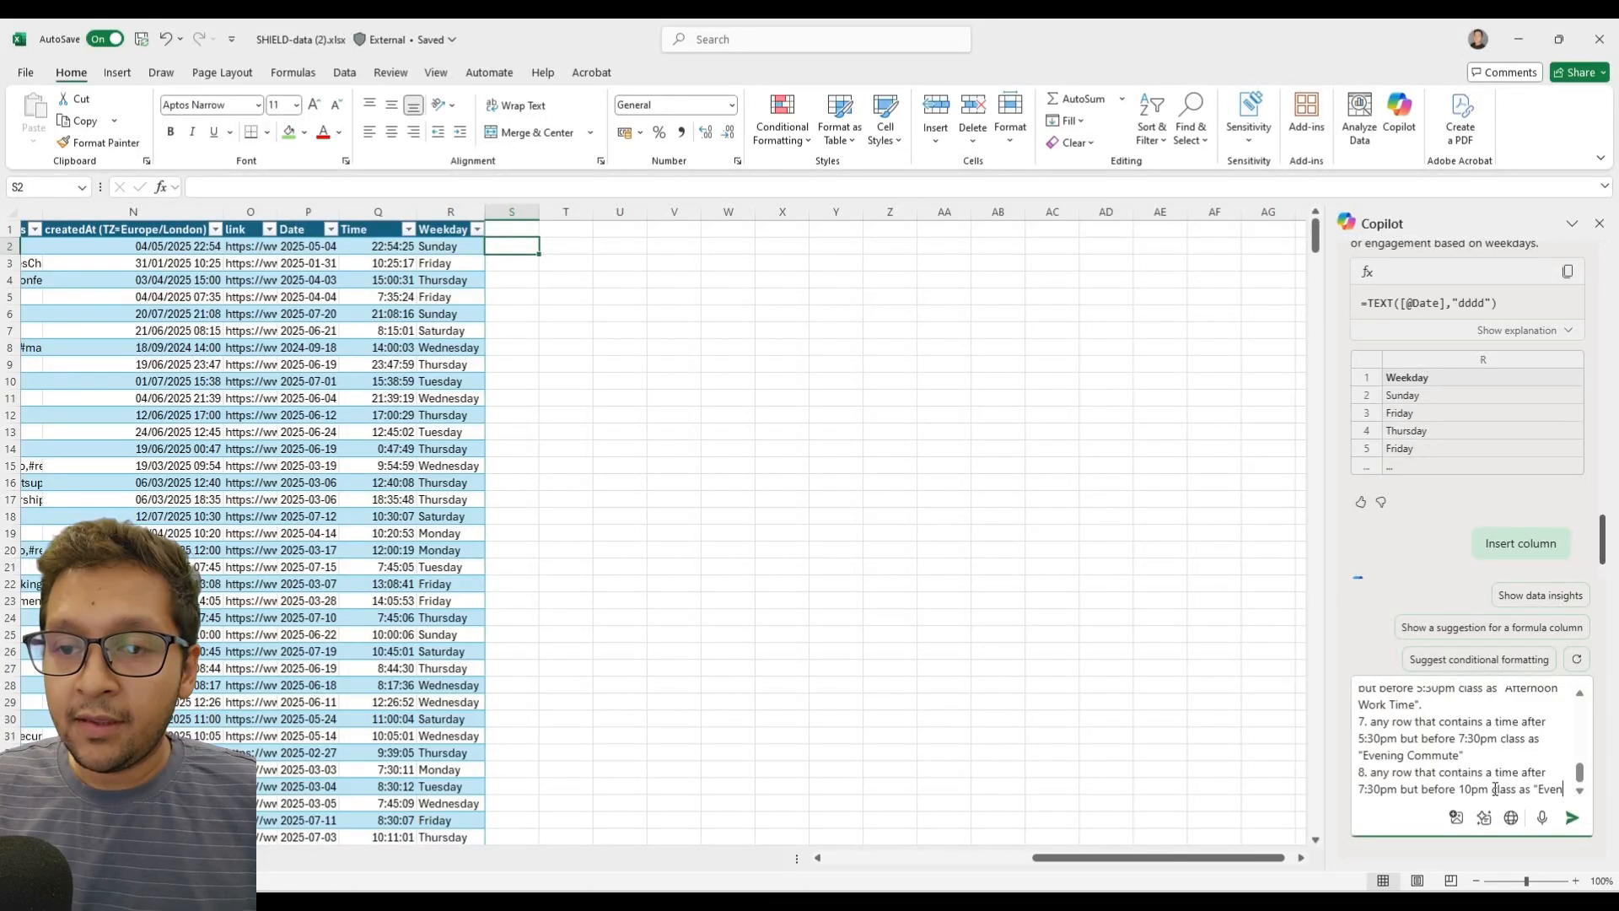
pyautogui.write('ing')
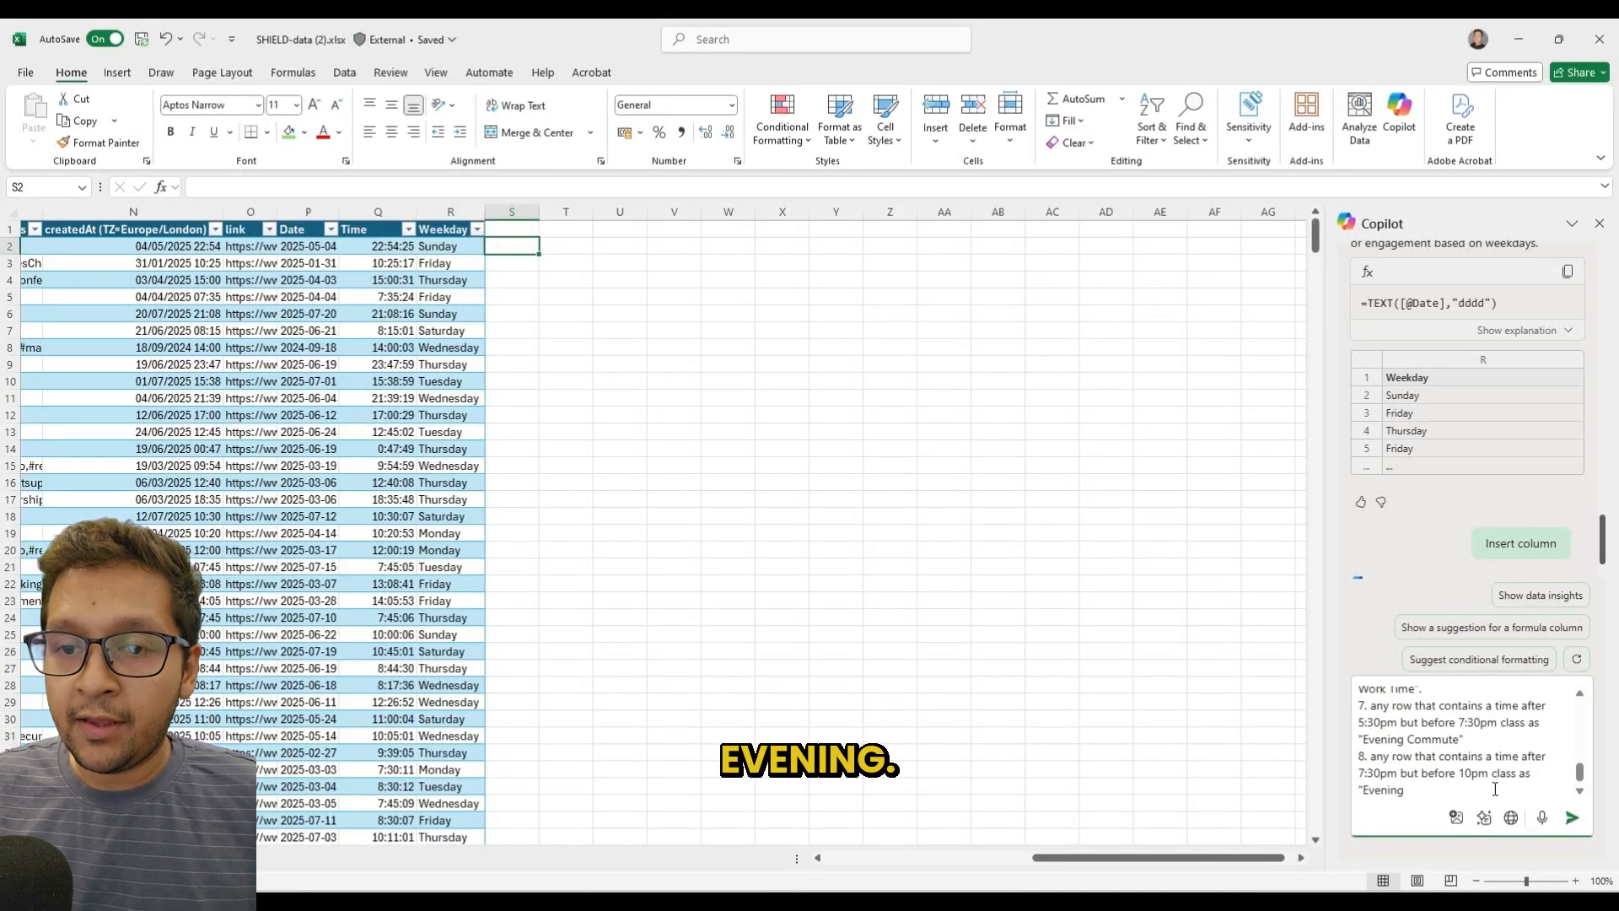
pyautogui.write('"')
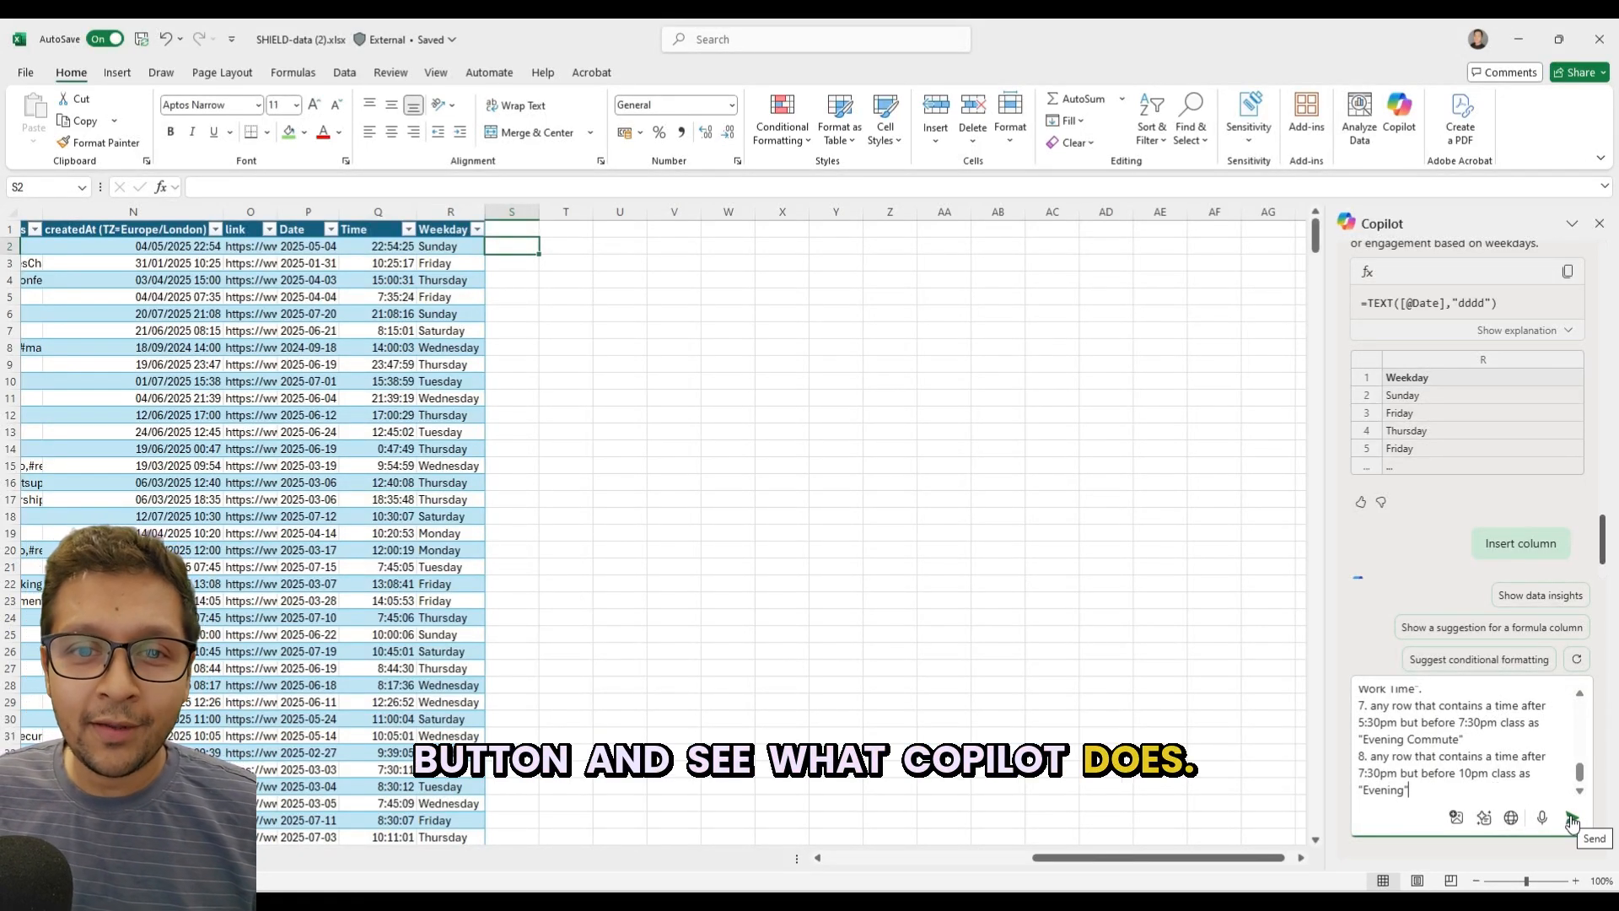
pyautogui.click(1570, 819)
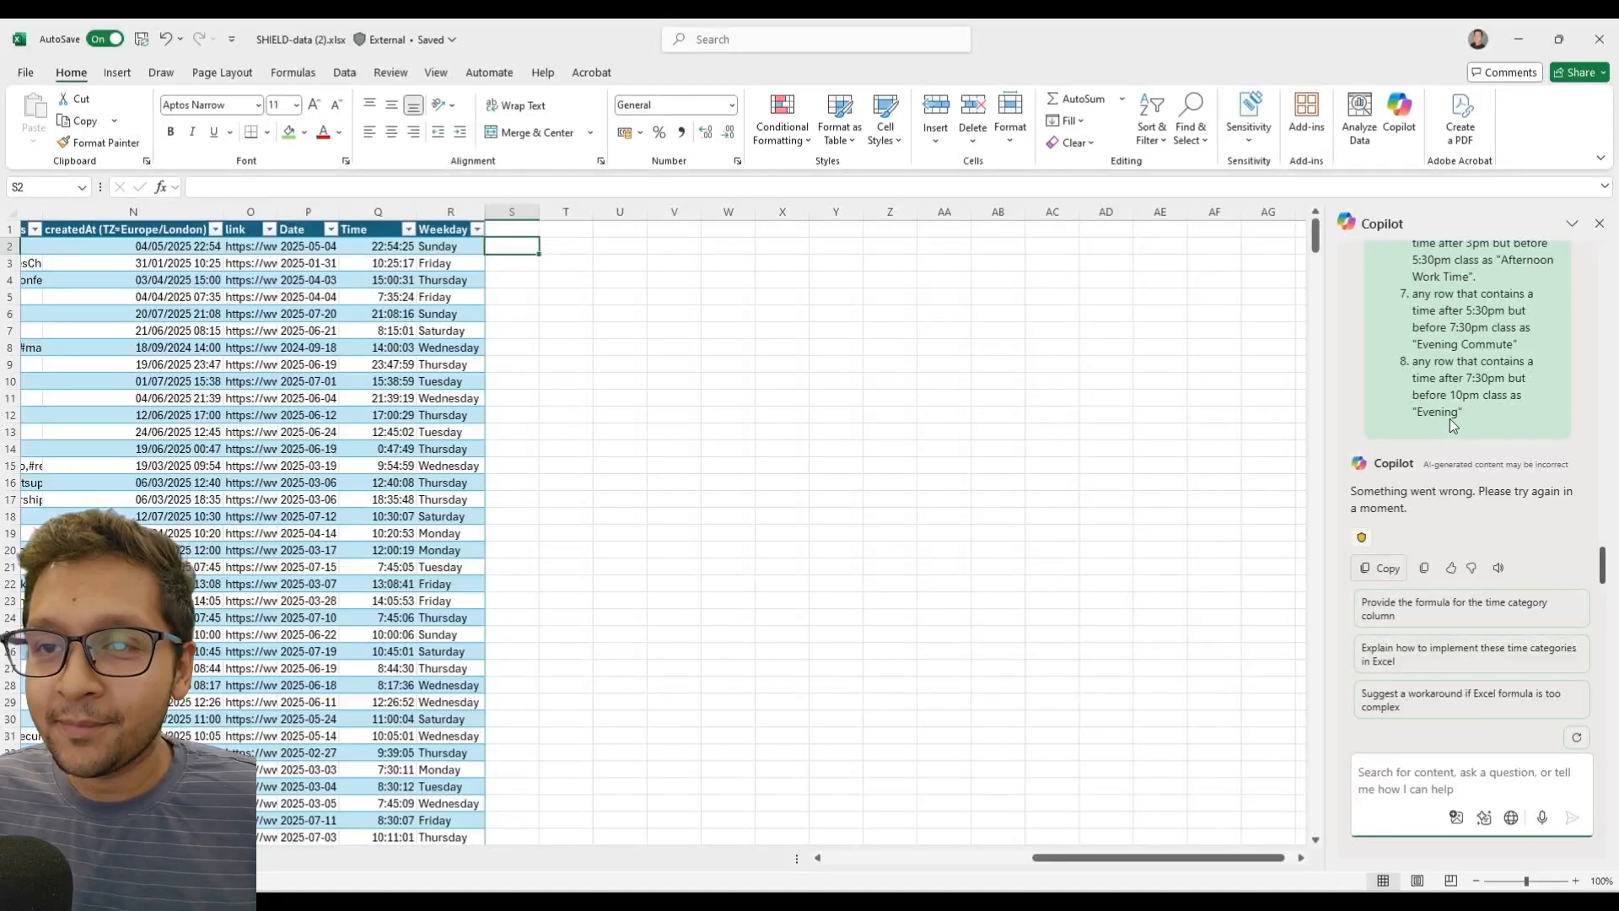
# Copy the full text of the sent time category prompt and submit it to Copilot again.
pyautogui.moveTo(1463, 414); pyautogui.dragTo(1392, 393)
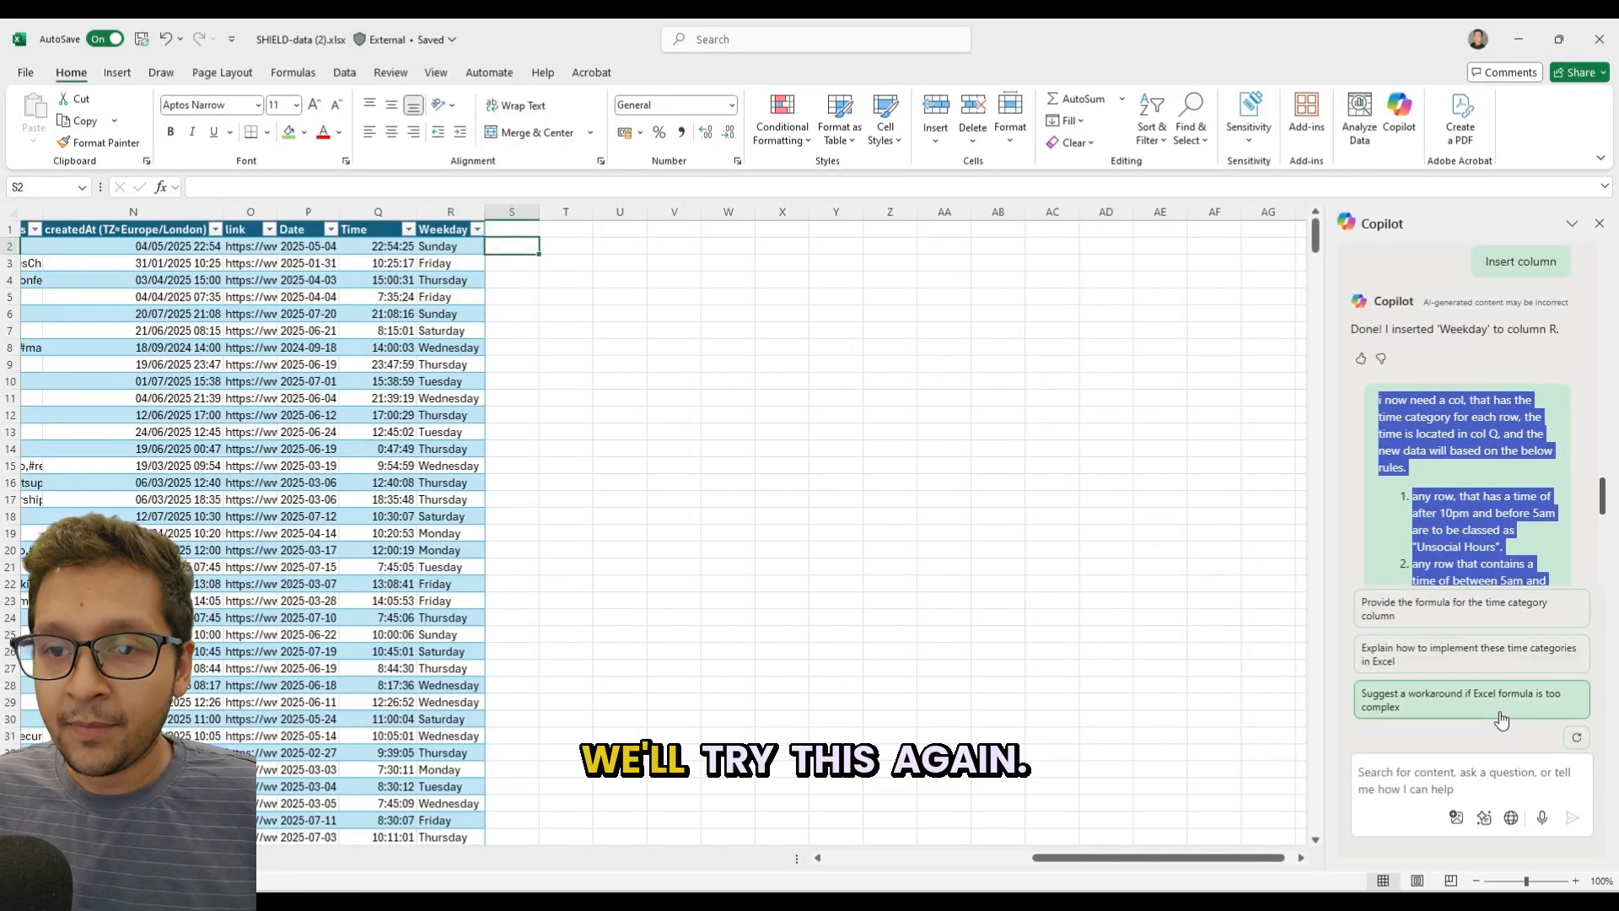
pyautogui.click(1482, 774)
pyautogui.hotkey('ctrl', 'v')
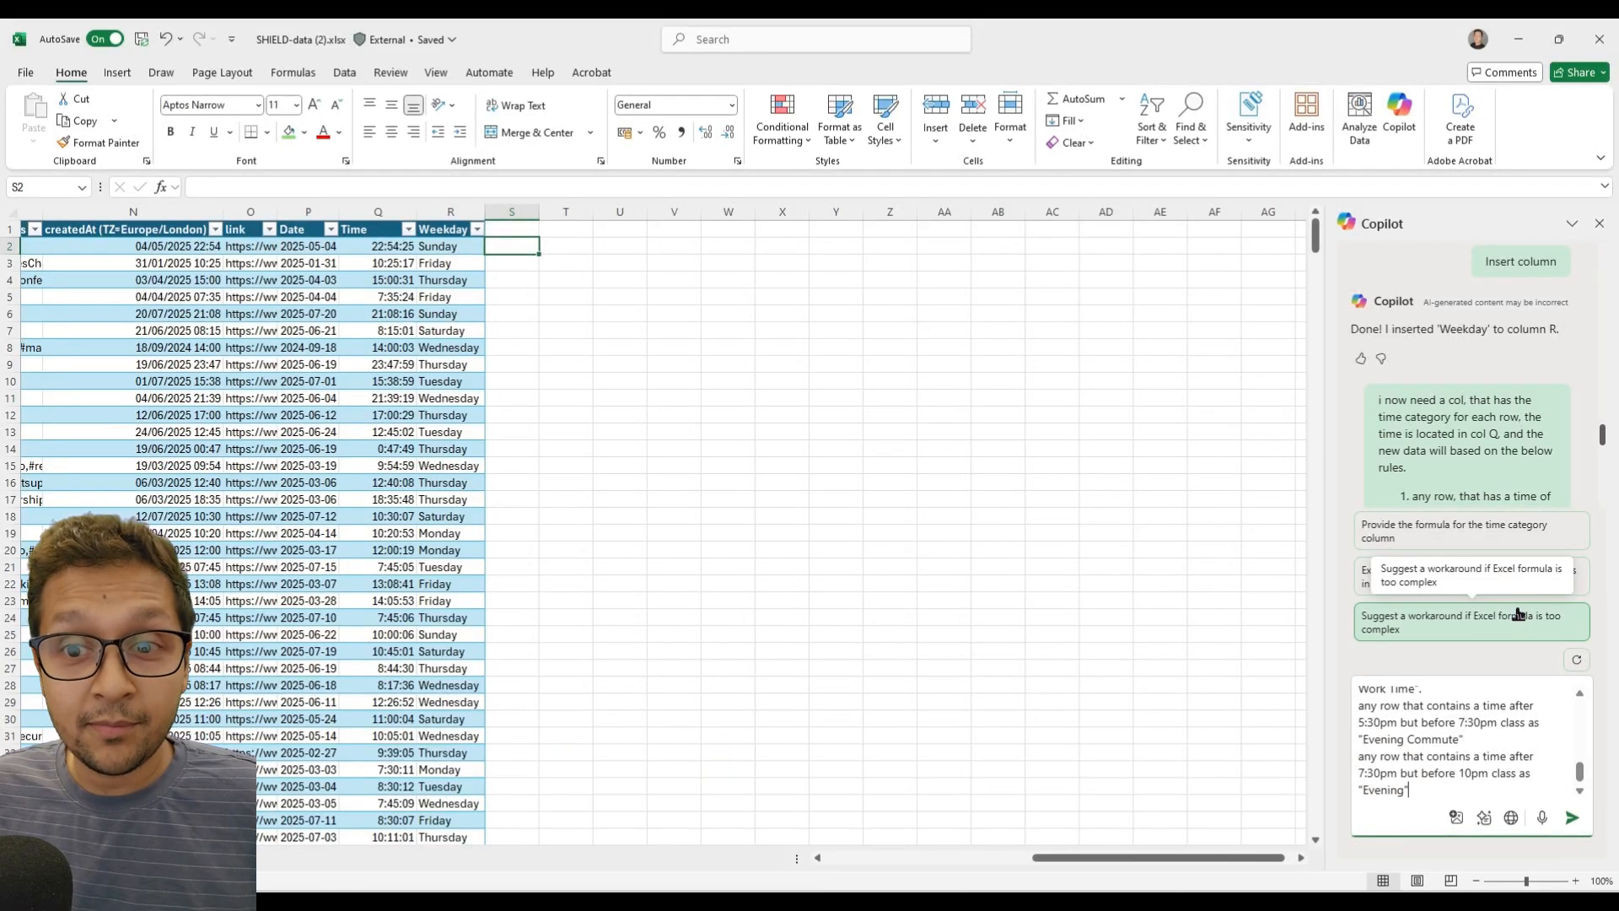
pyautogui.press('Return')
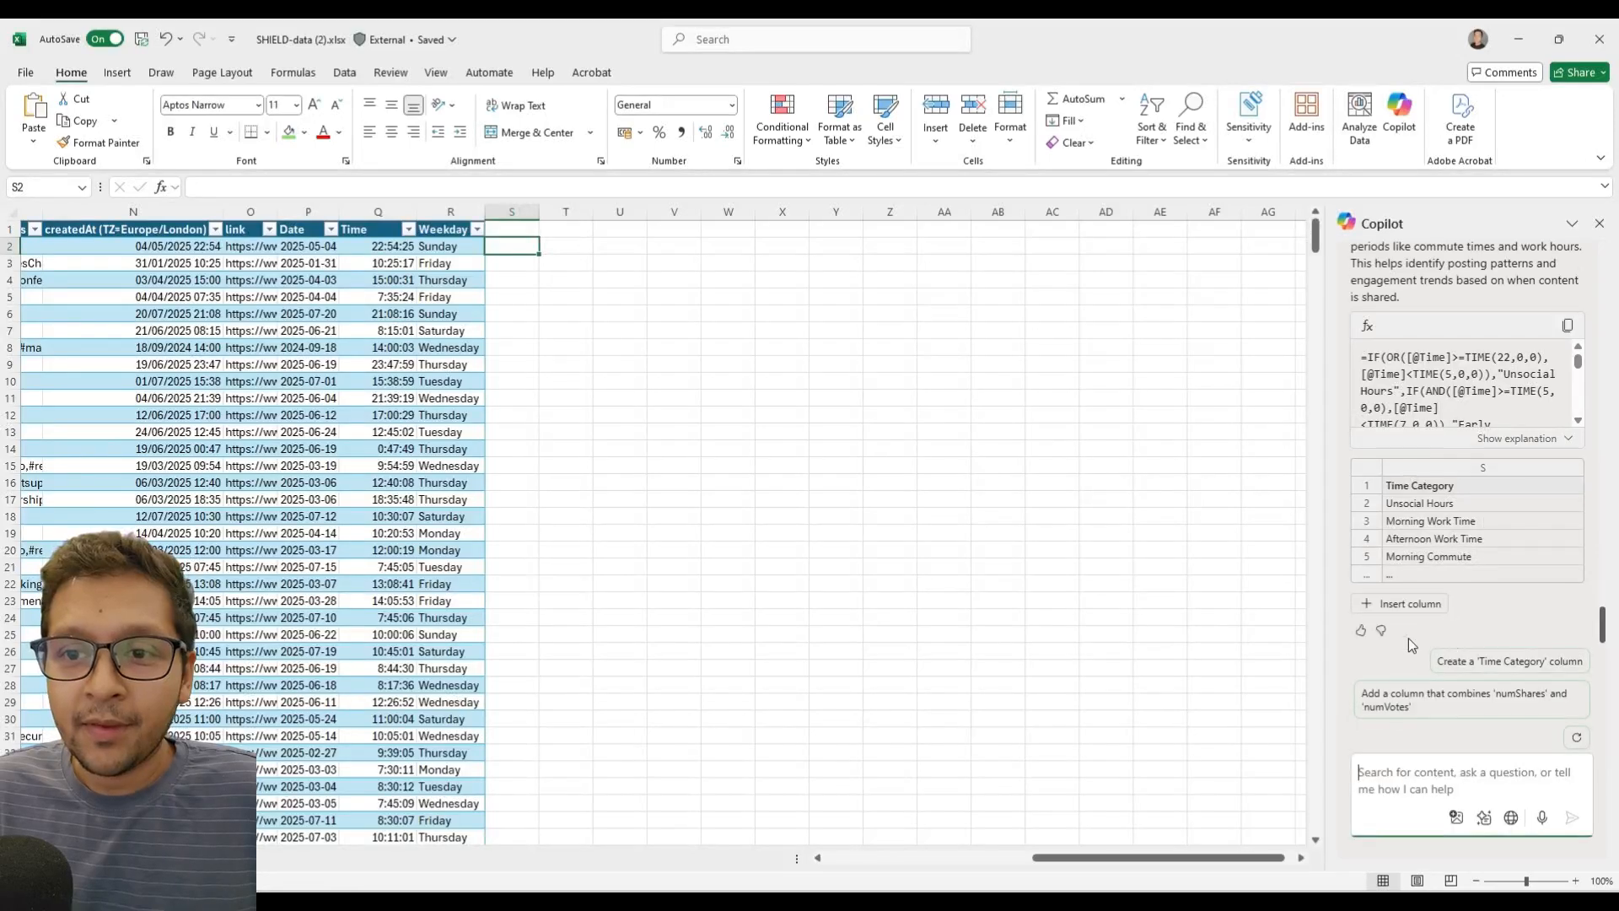
# Insert Copilot's suggested Time Category column into the table.
pyautogui.click(1400, 679)
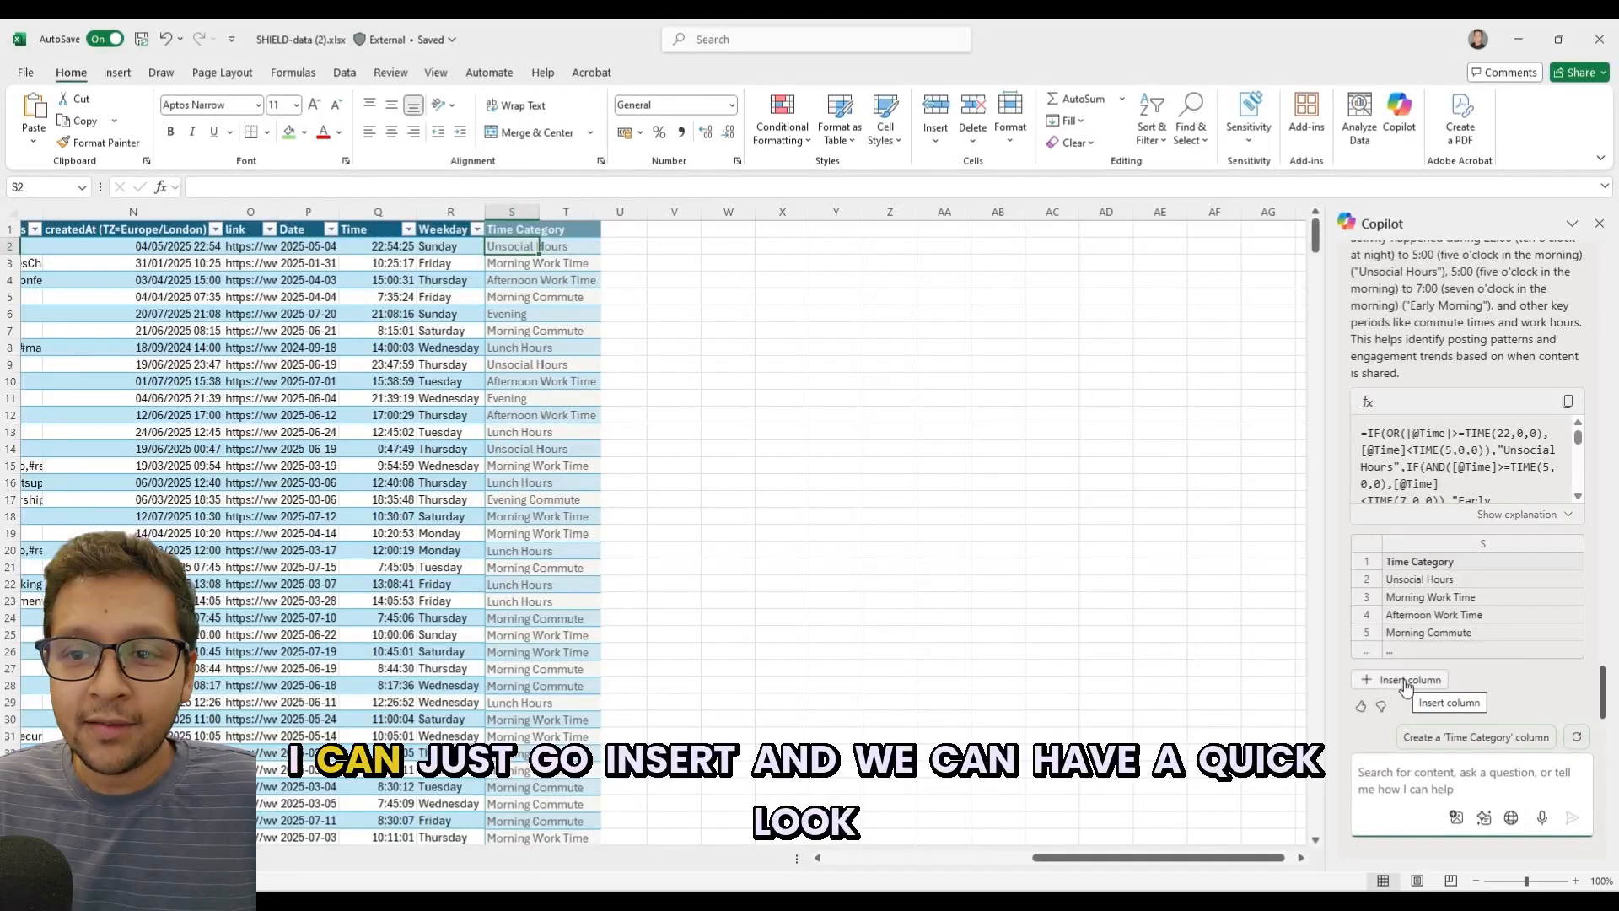
pyautogui.click(1405, 682)
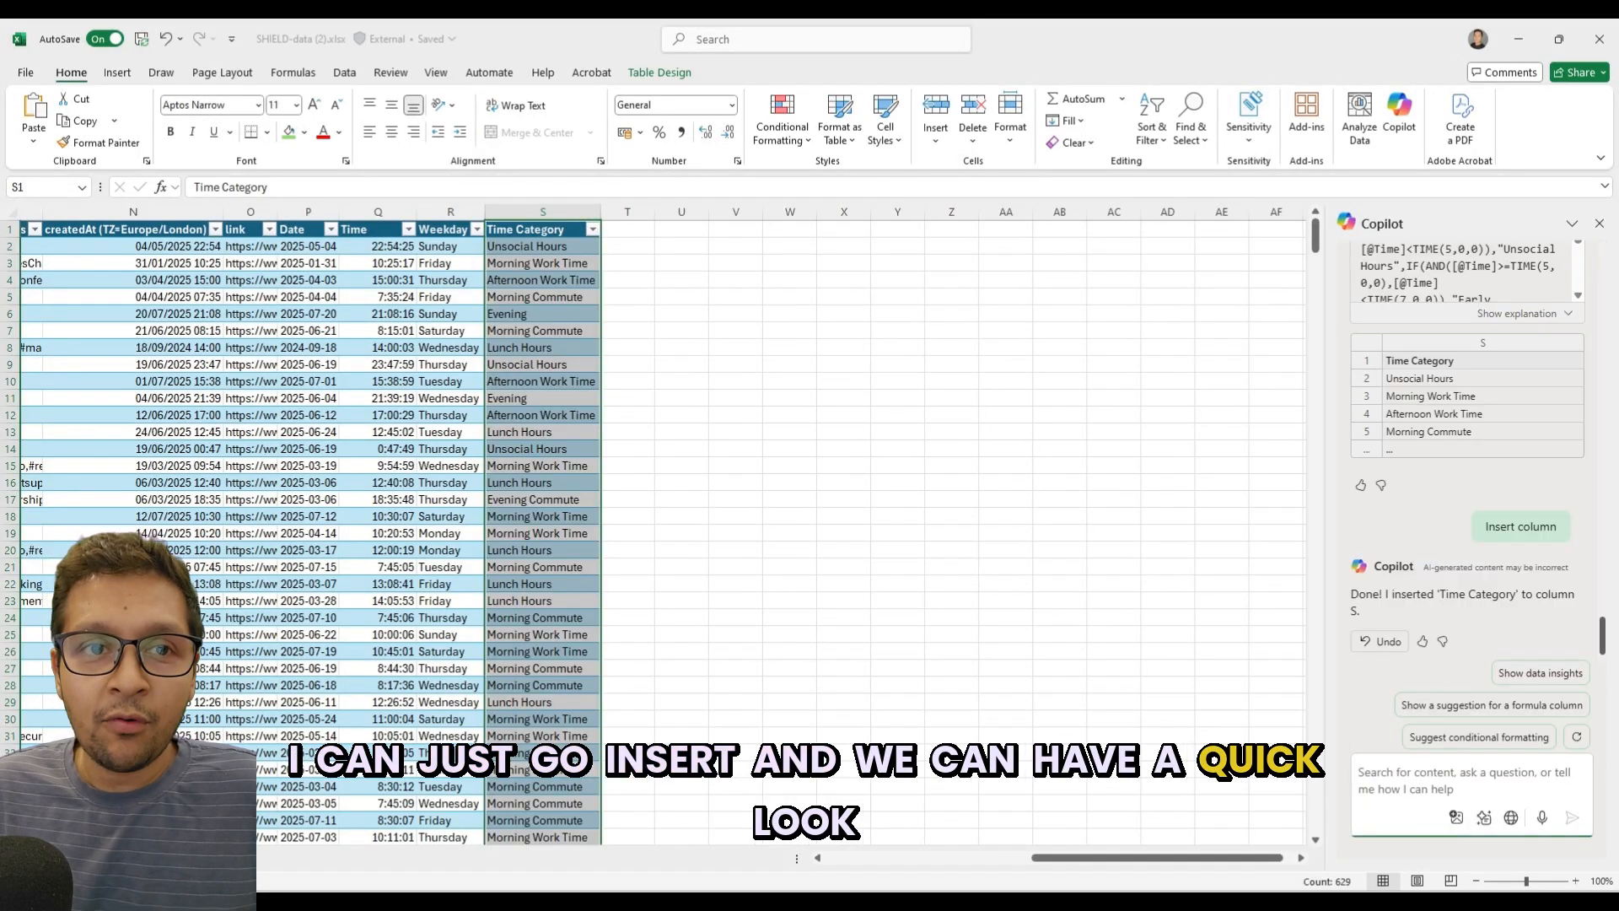
# Check the Time Category values against the Time values in table rows 2 to 6.
pyautogui.click(544, 244)
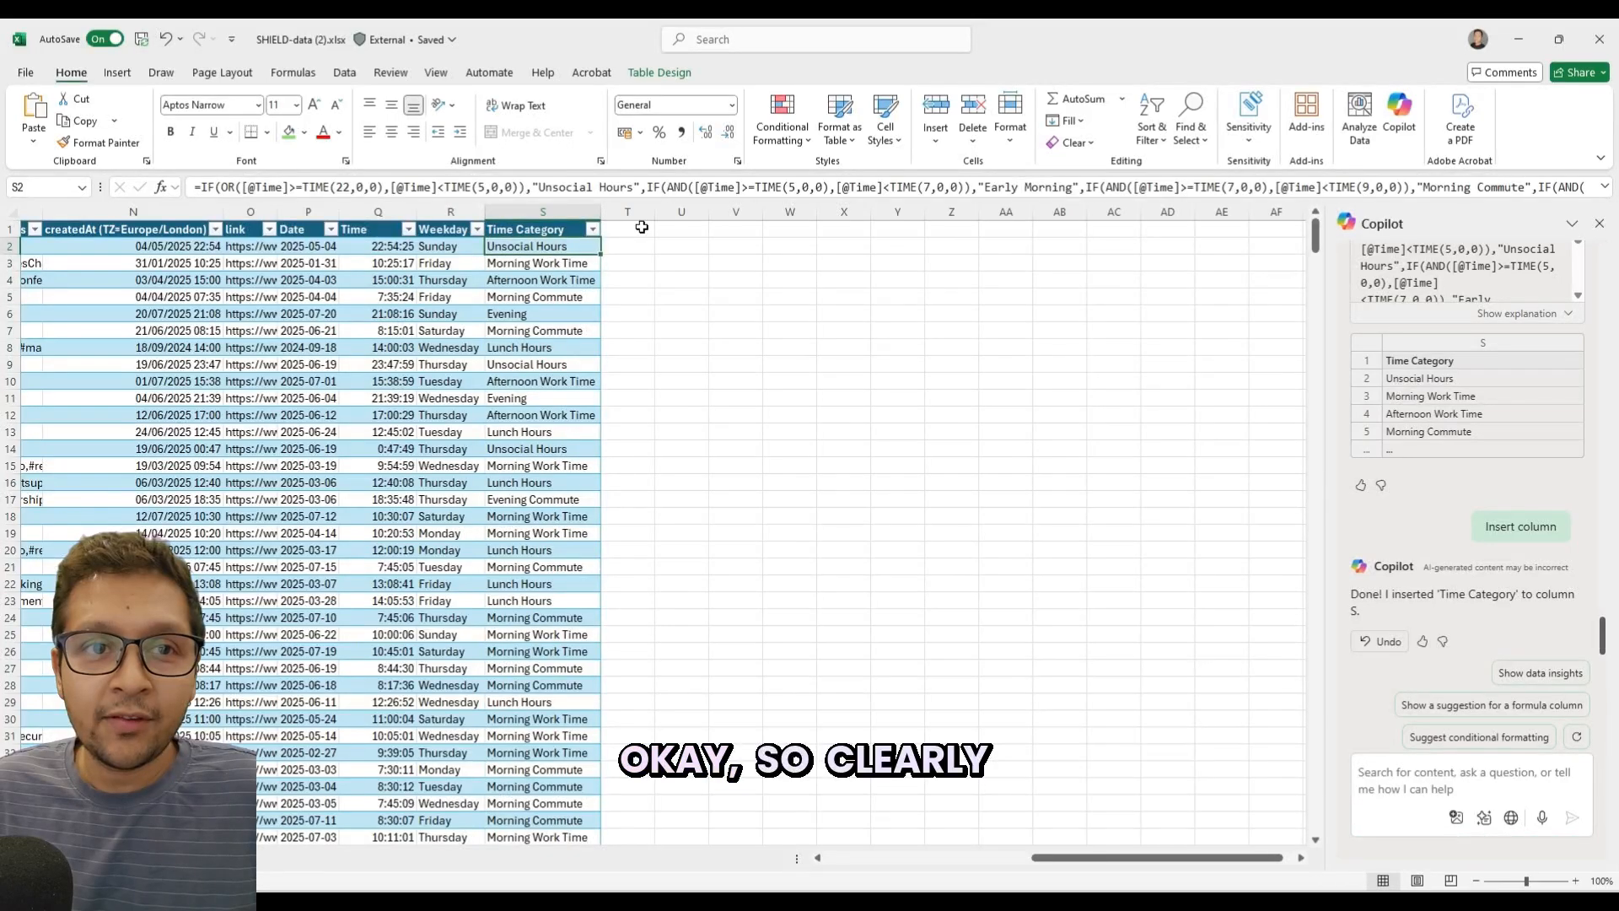
pyautogui.press('Left')
pyautogui.press('Left')
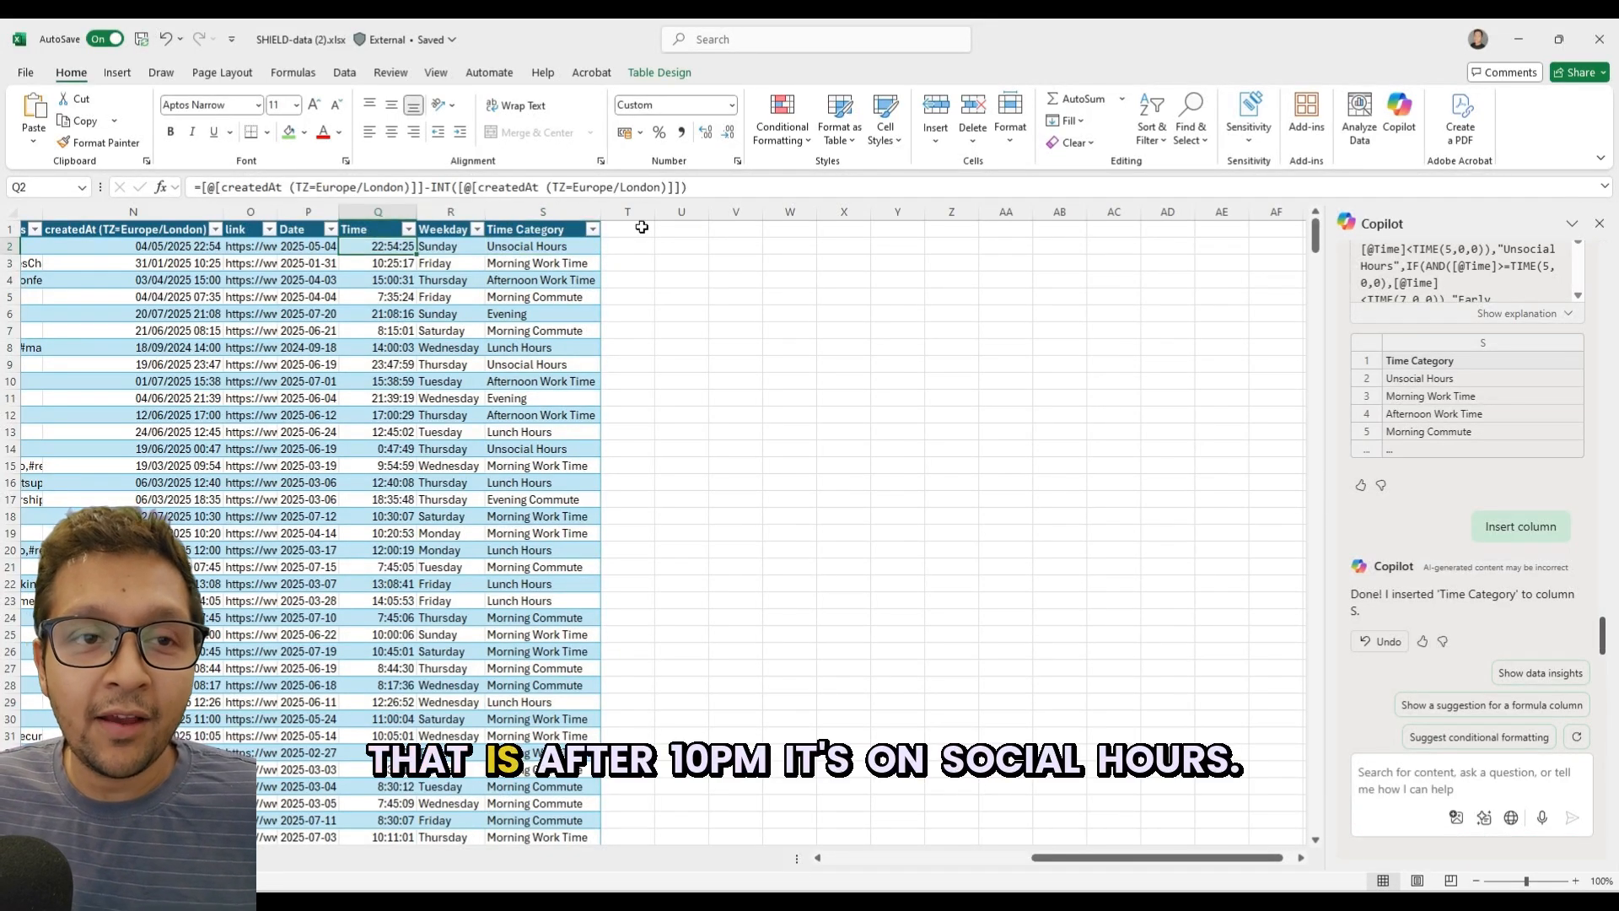
pyautogui.press('Right')
pyautogui.press('Right')
pyautogui.press('Down')
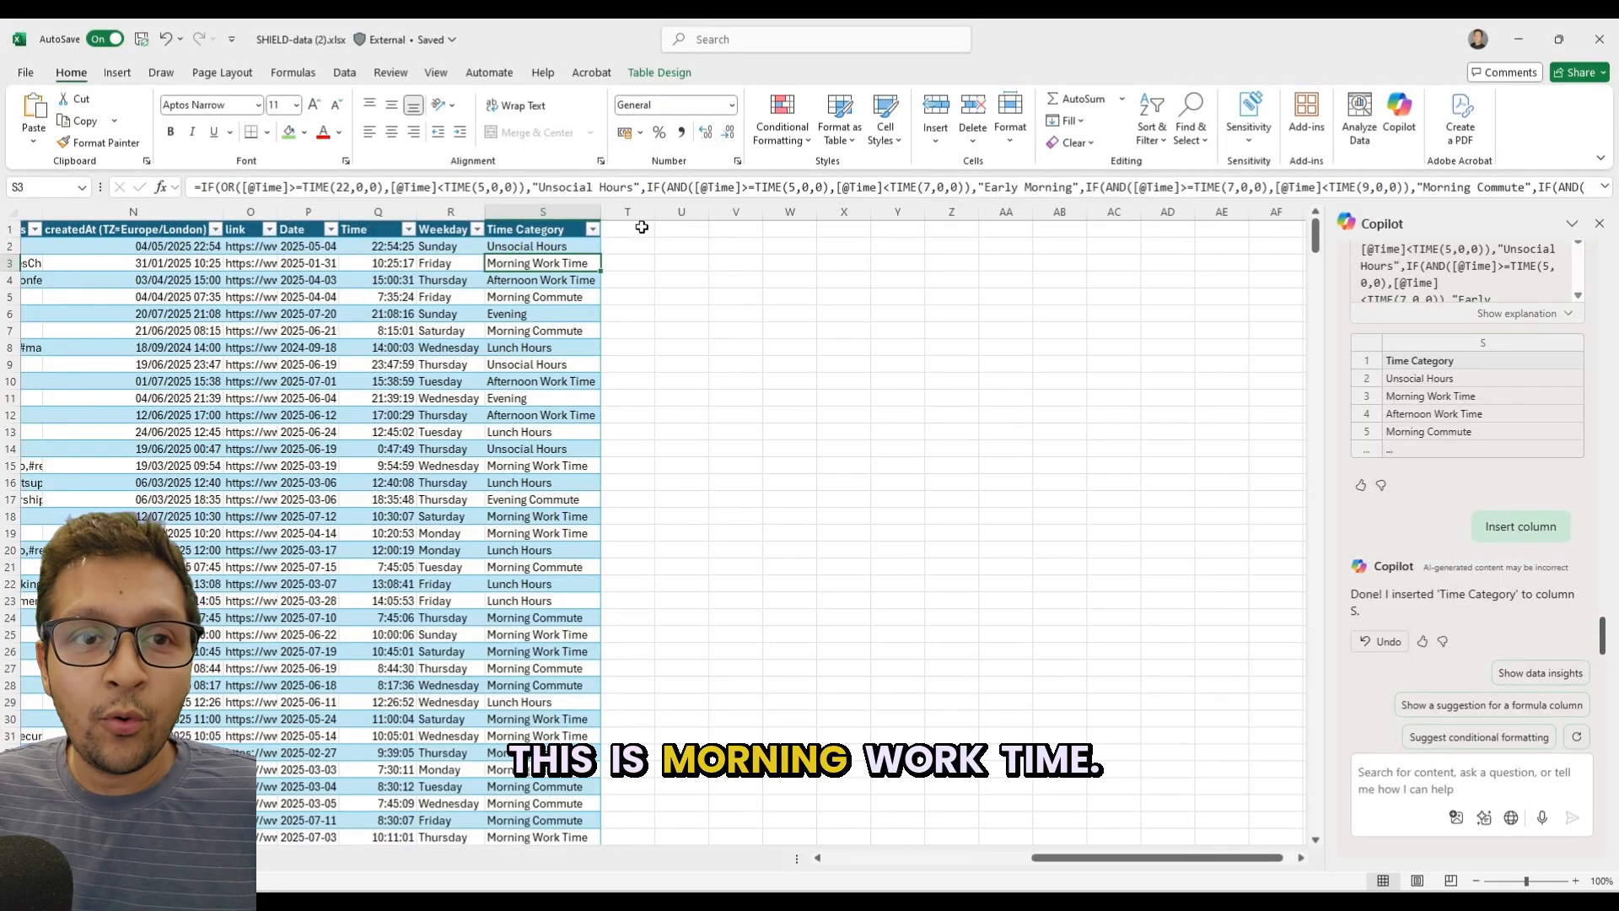
pyautogui.press('Left')
pyautogui.press('Left')
pyautogui.press('Down')
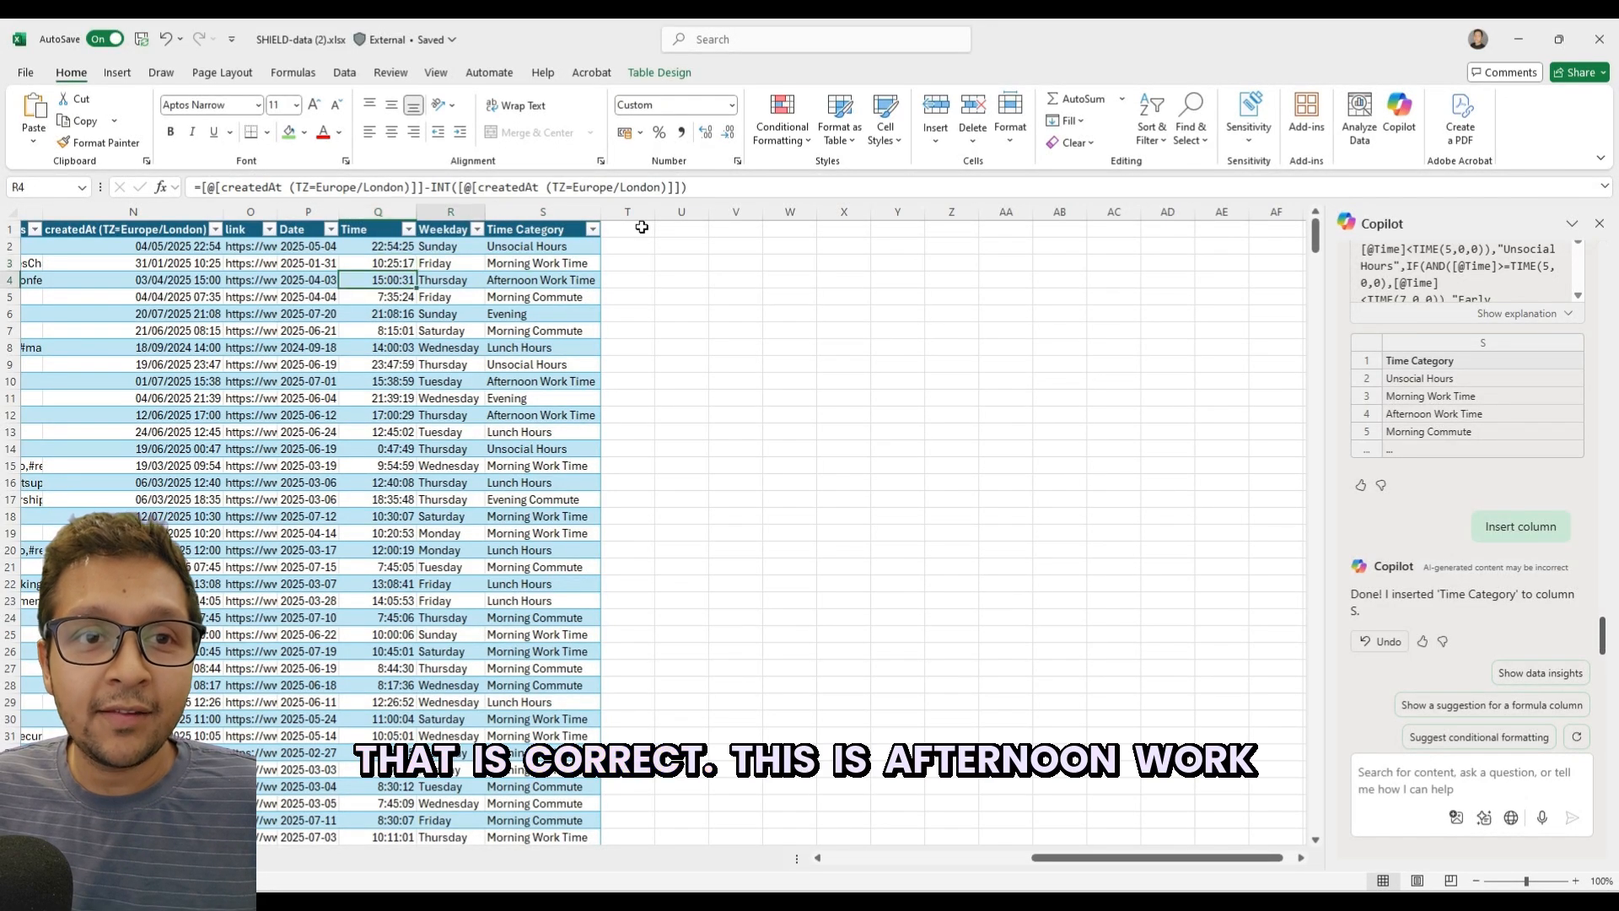
pyautogui.press('Right')
pyautogui.press('Right')
pyautogui.press('Left')
pyautogui.press('Left')
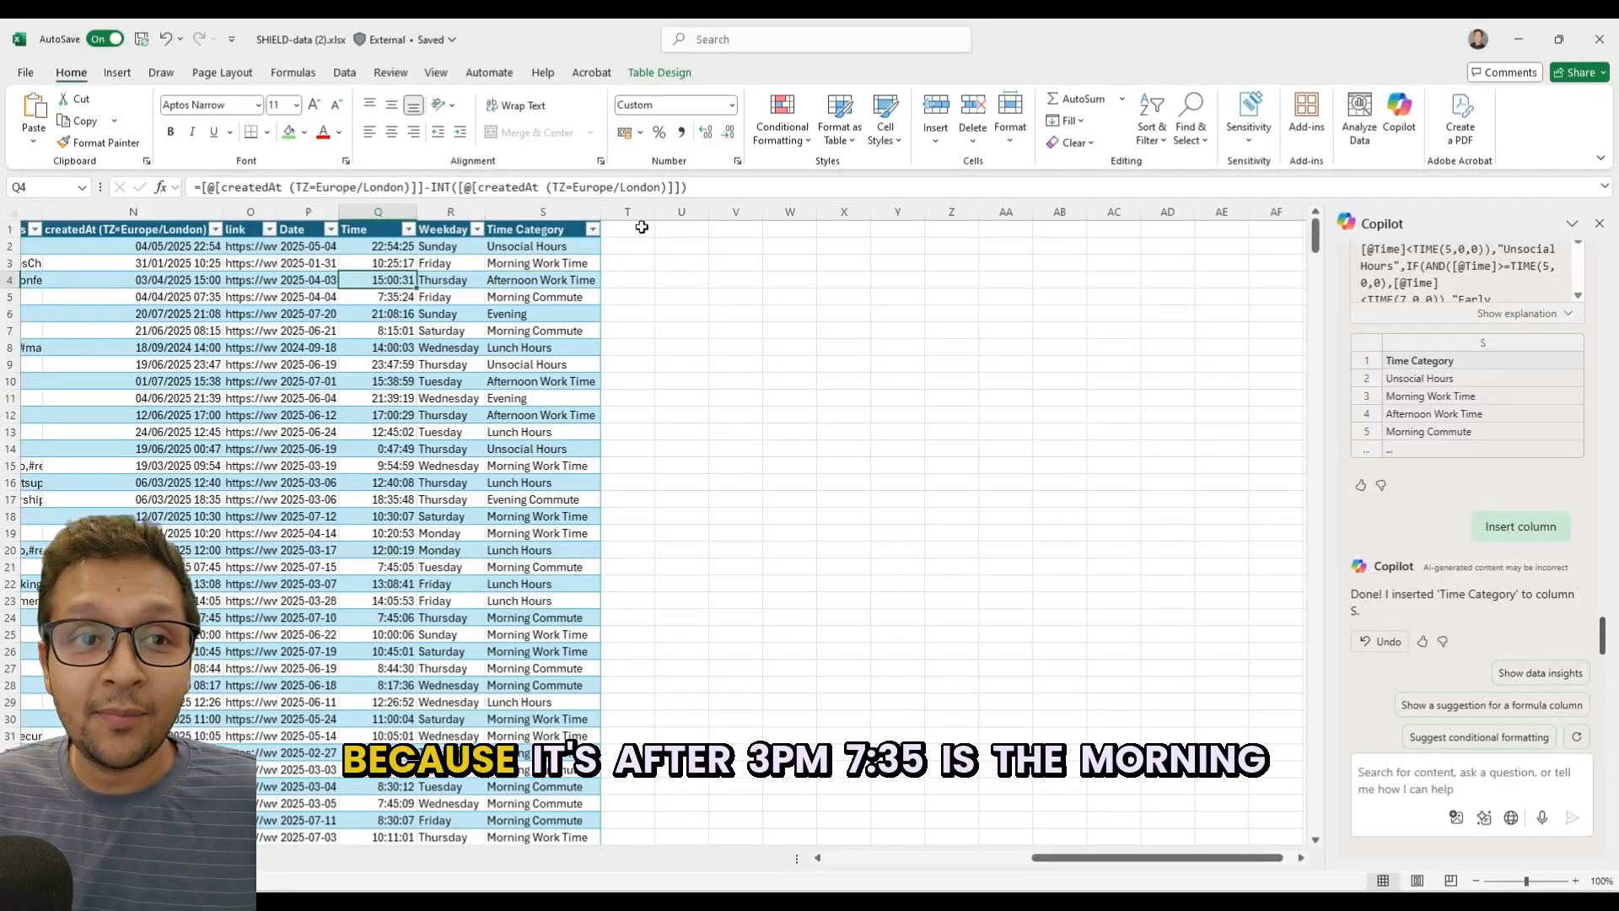
pyautogui.press('Down')
pyautogui.press('Right')
pyautogui.press('Right')
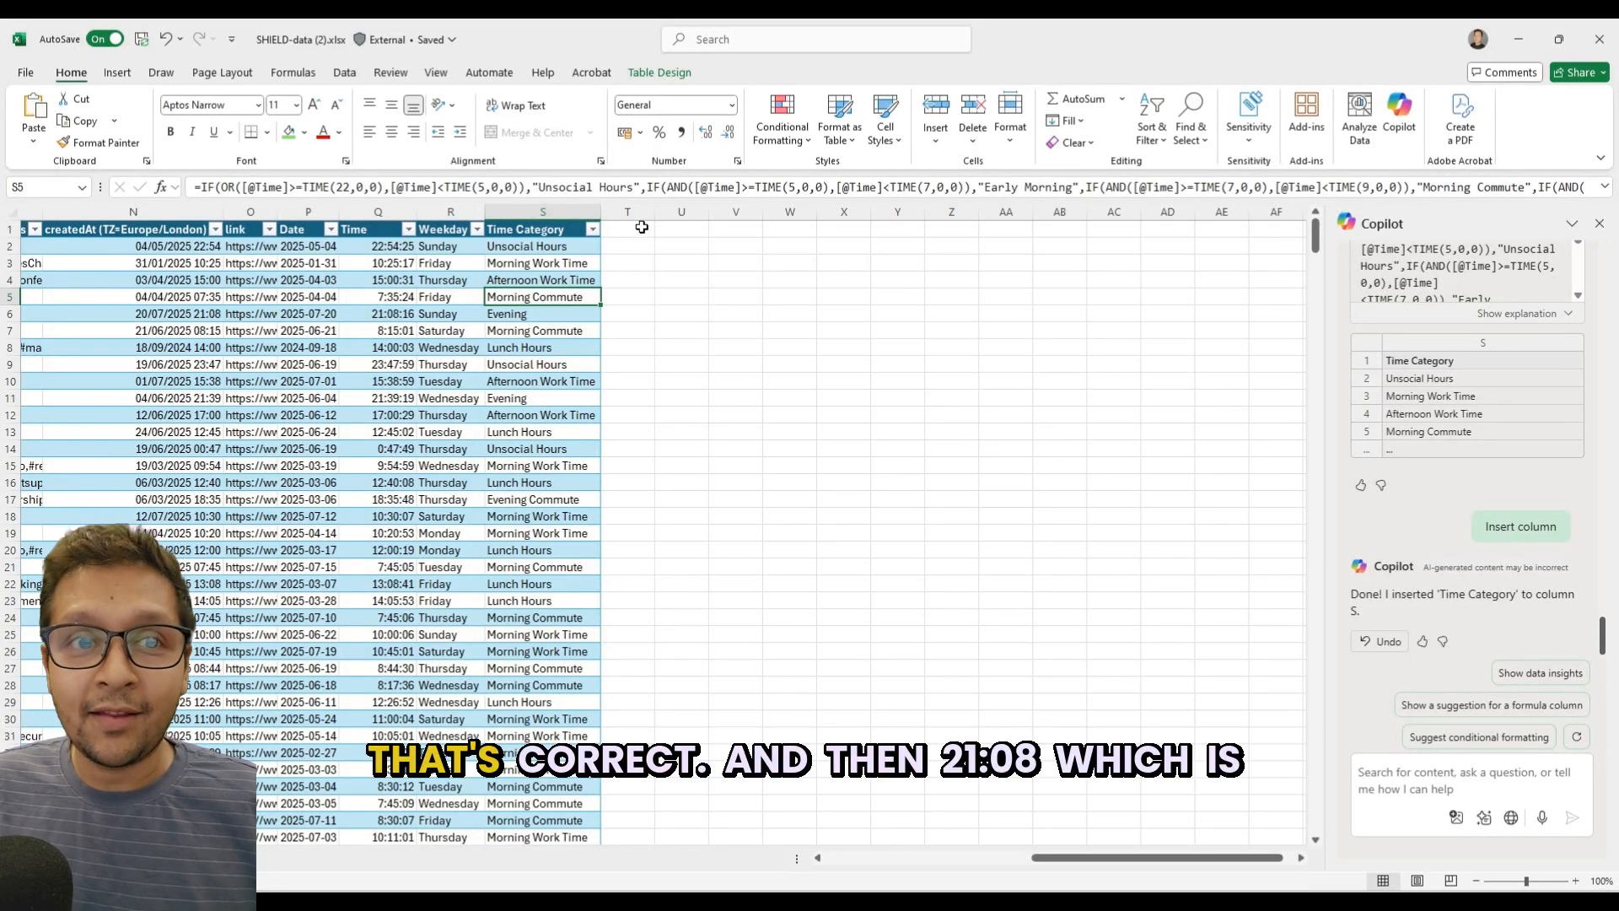
pyautogui.press('Down')
pyautogui.press('Left')
pyautogui.press('Left')
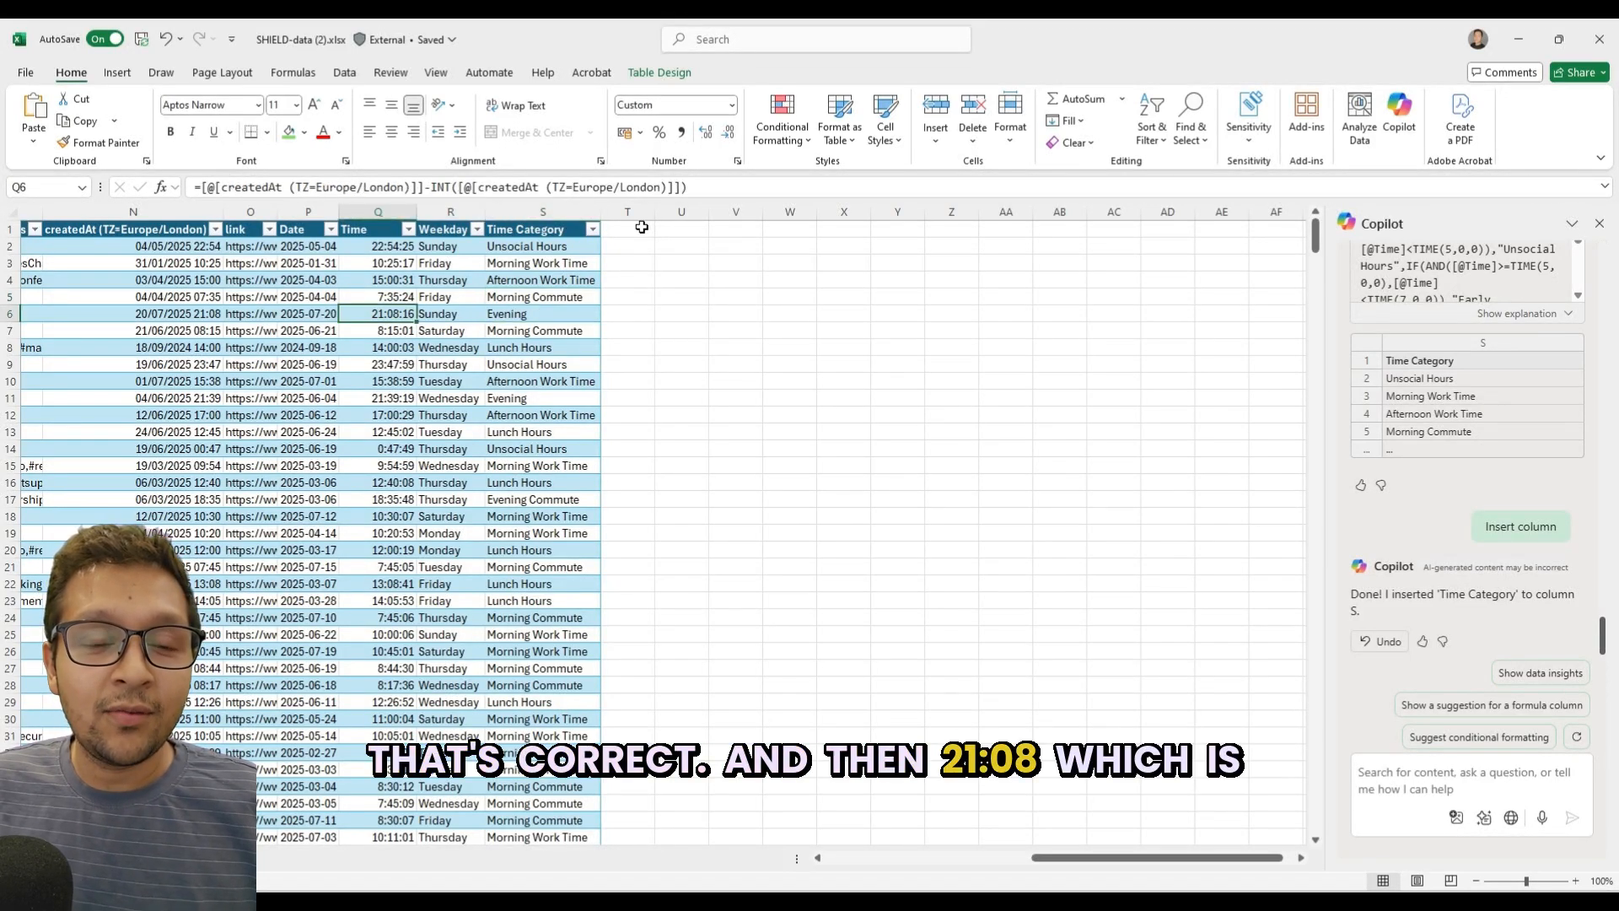
pyautogui.press('Right')
pyautogui.press('Right')
# Examine the time, weekday and time category of the weekend posts in rows 6 and 7.
pyautogui.press('Down')
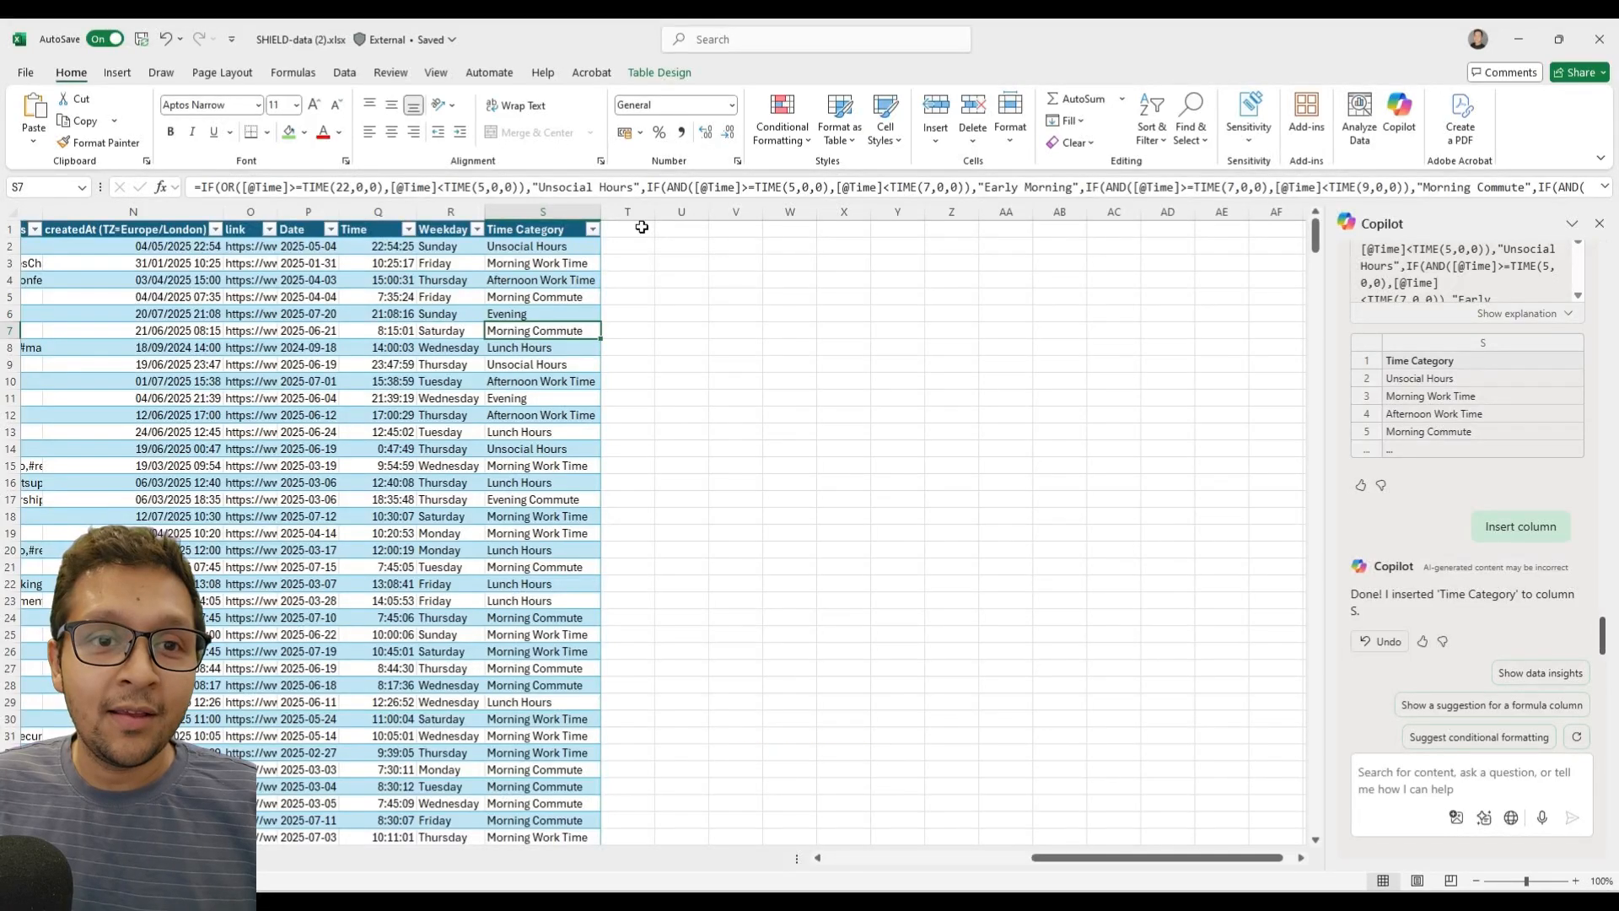
pyautogui.press('Left')
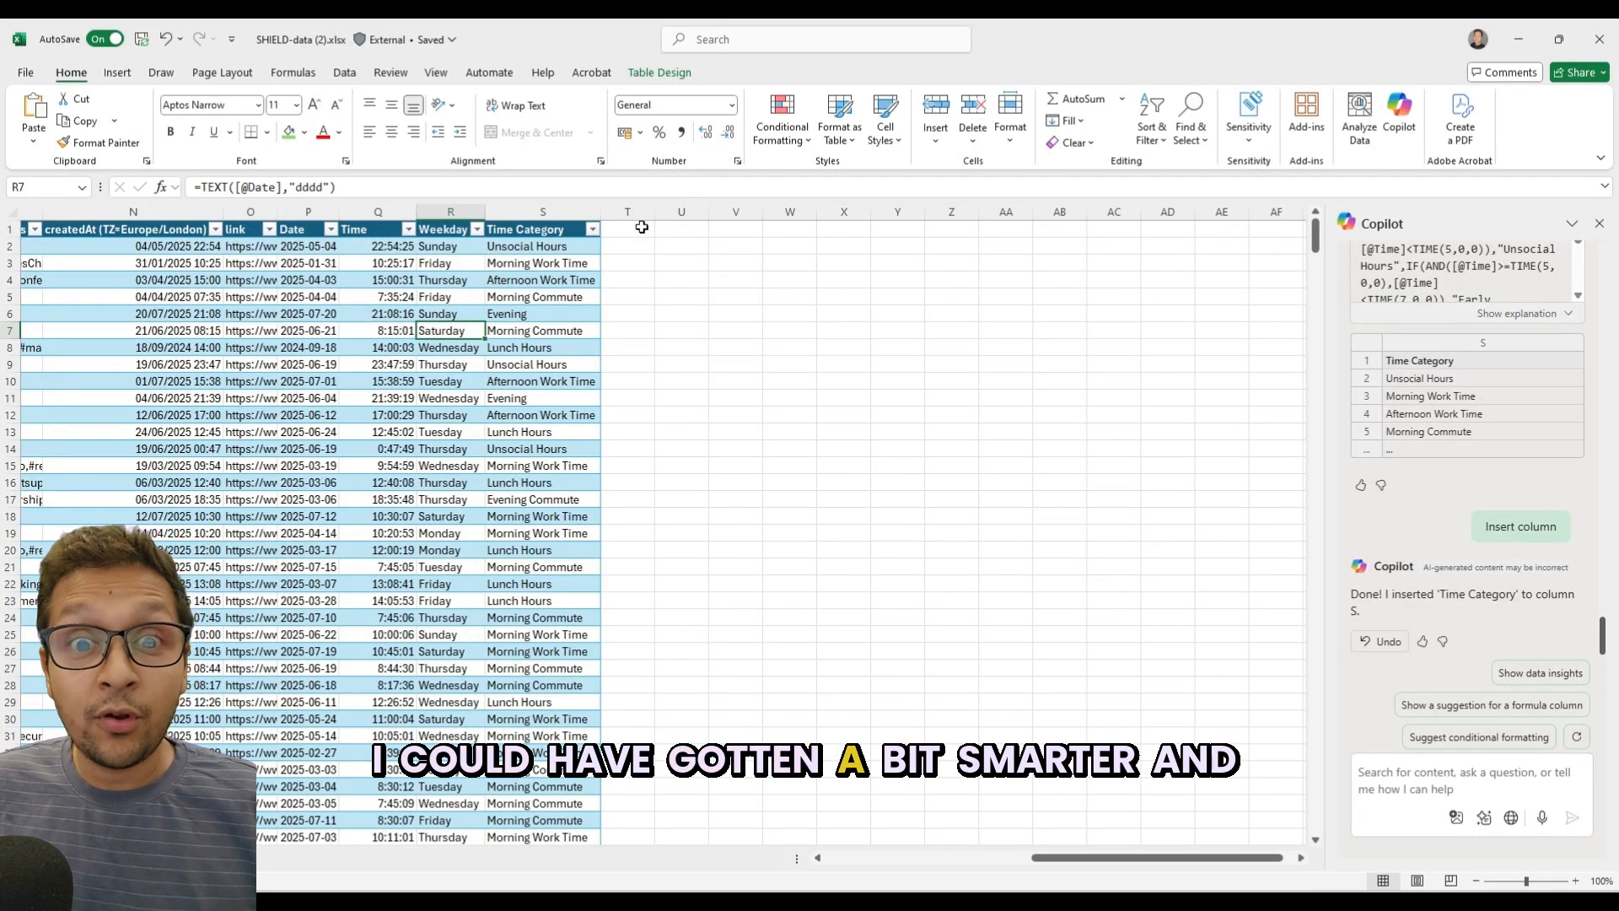
pyautogui.press('Left')
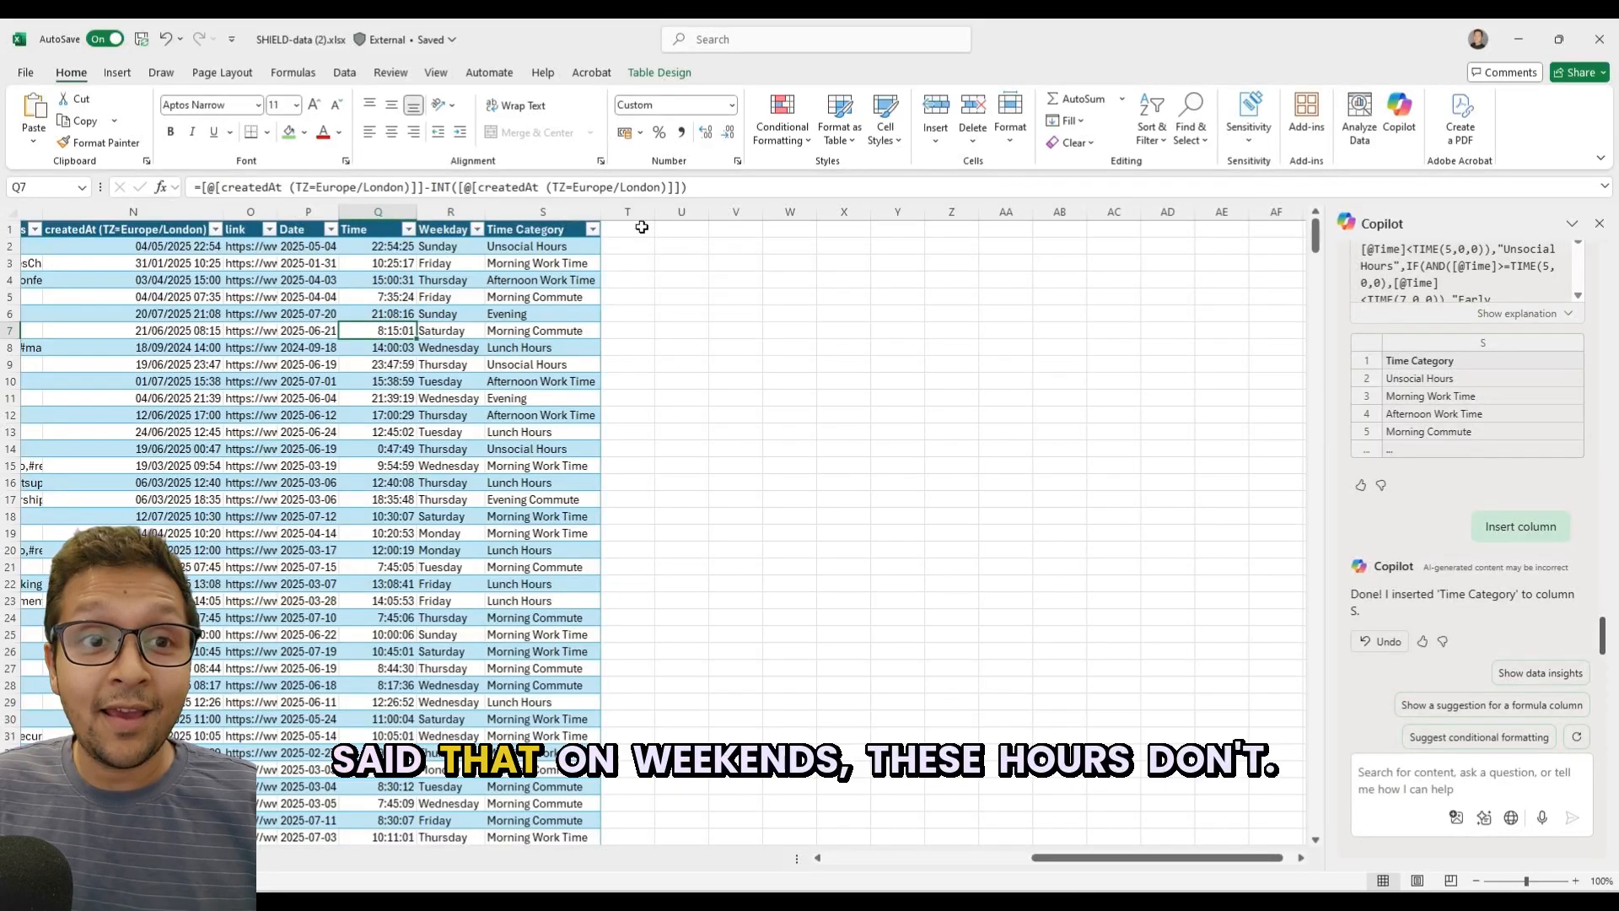
pyautogui.hotkey('shift', 'Right')
pyautogui.hotkey('shift', 'Right')
pyautogui.hotkey('shift', 'Up')
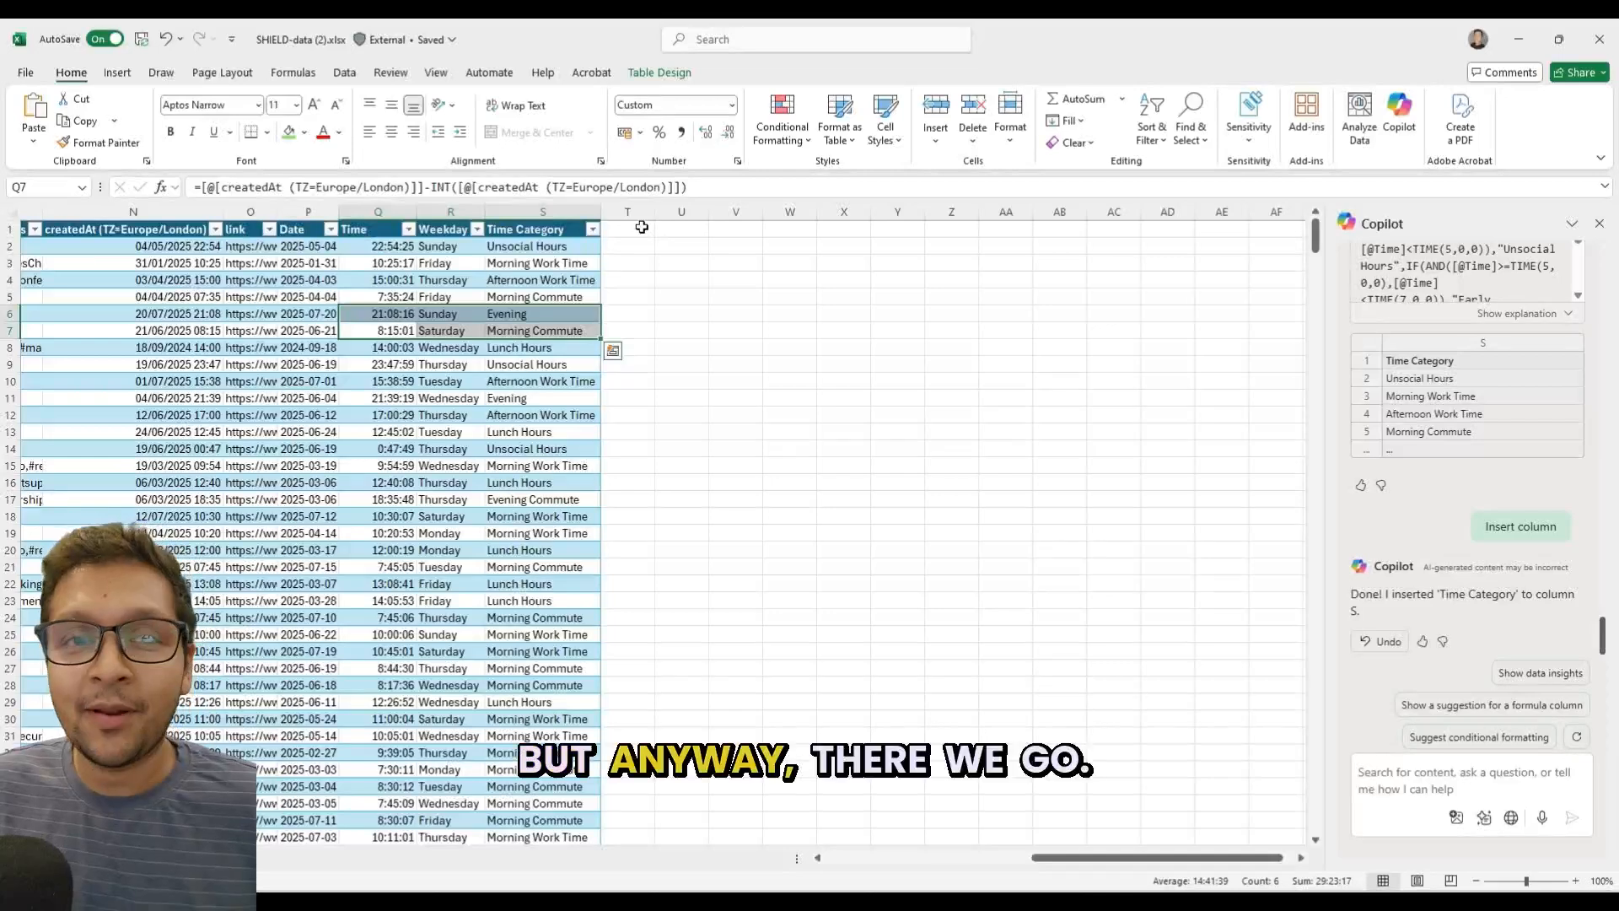
pyautogui.press('Right')
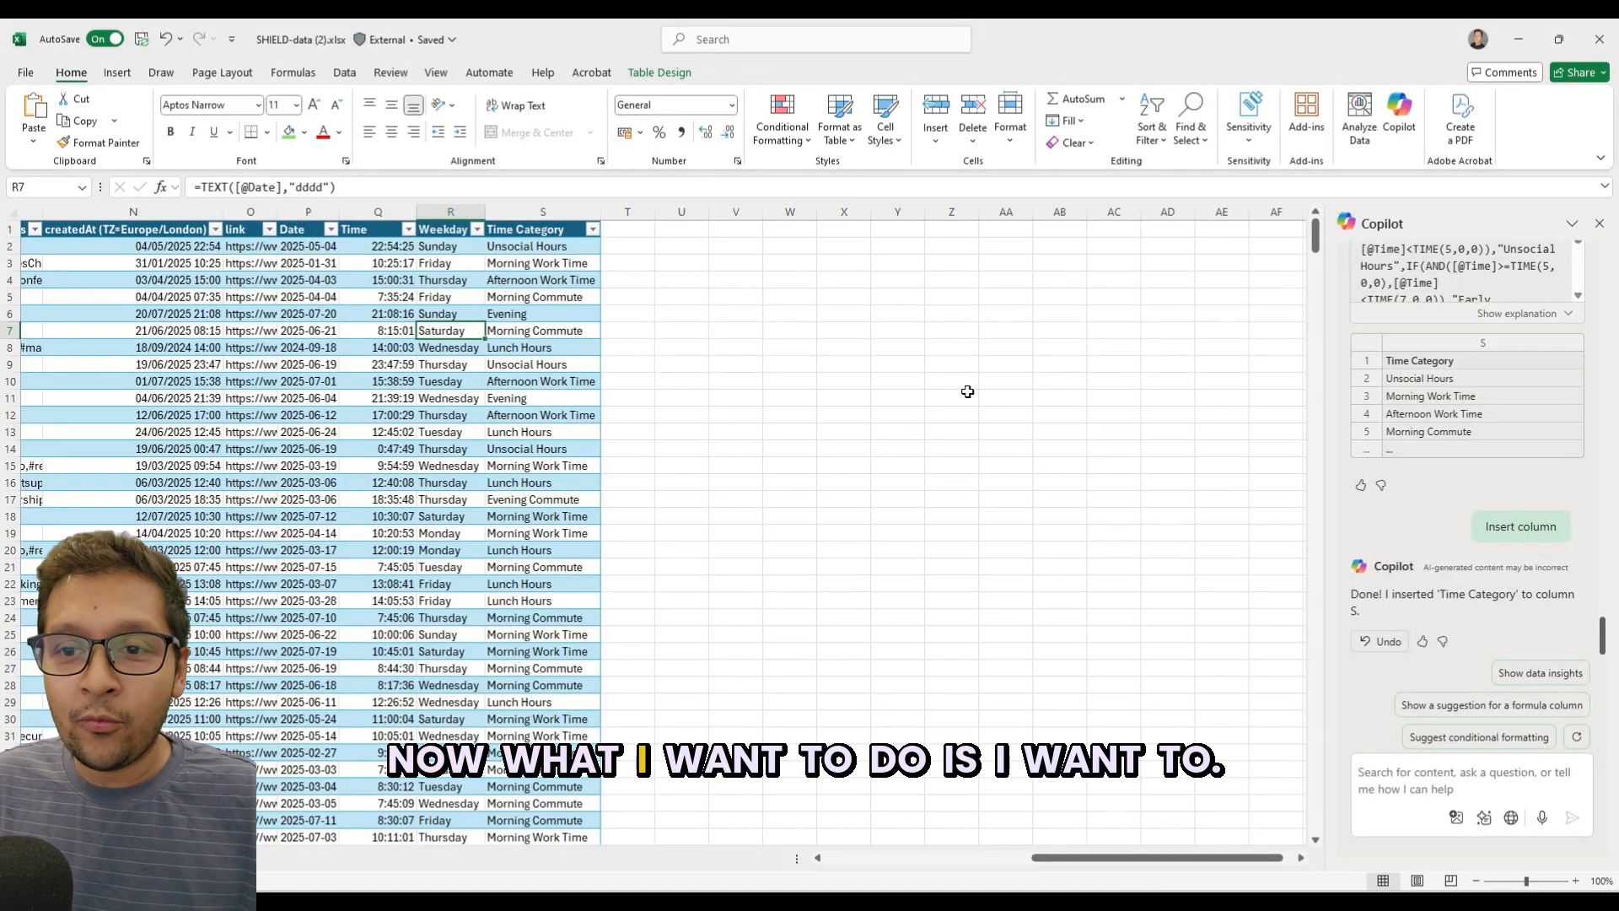
# Start a new Copilot prompt with "i now need to find out which days and times had the best".
pyautogui.click(1419, 761)
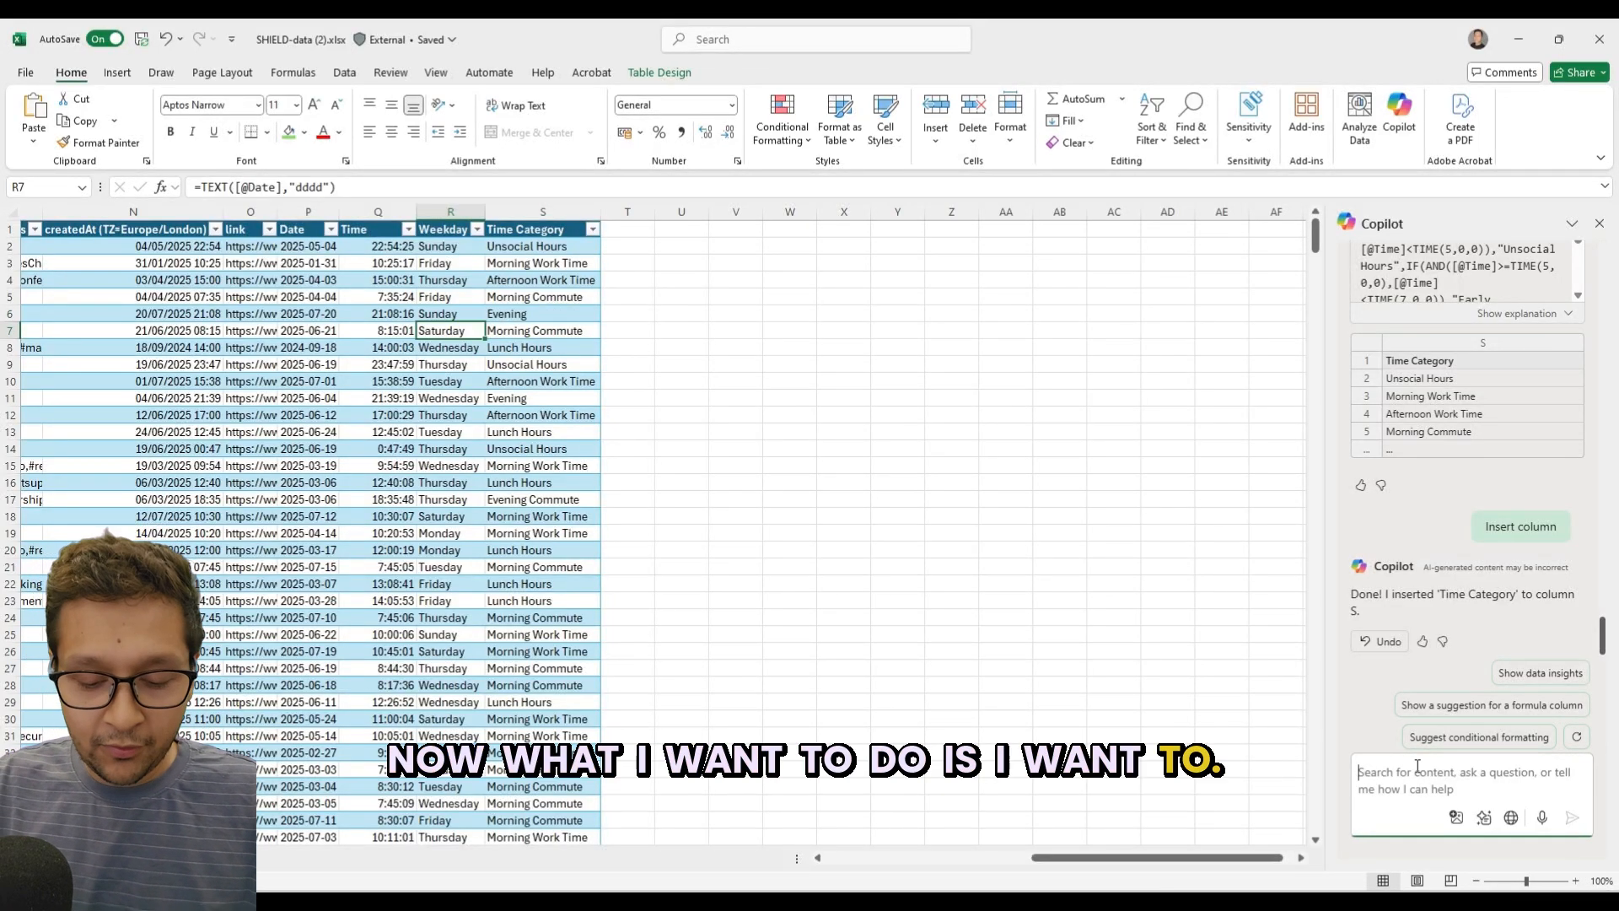
pyautogui.write('i now need to fin')
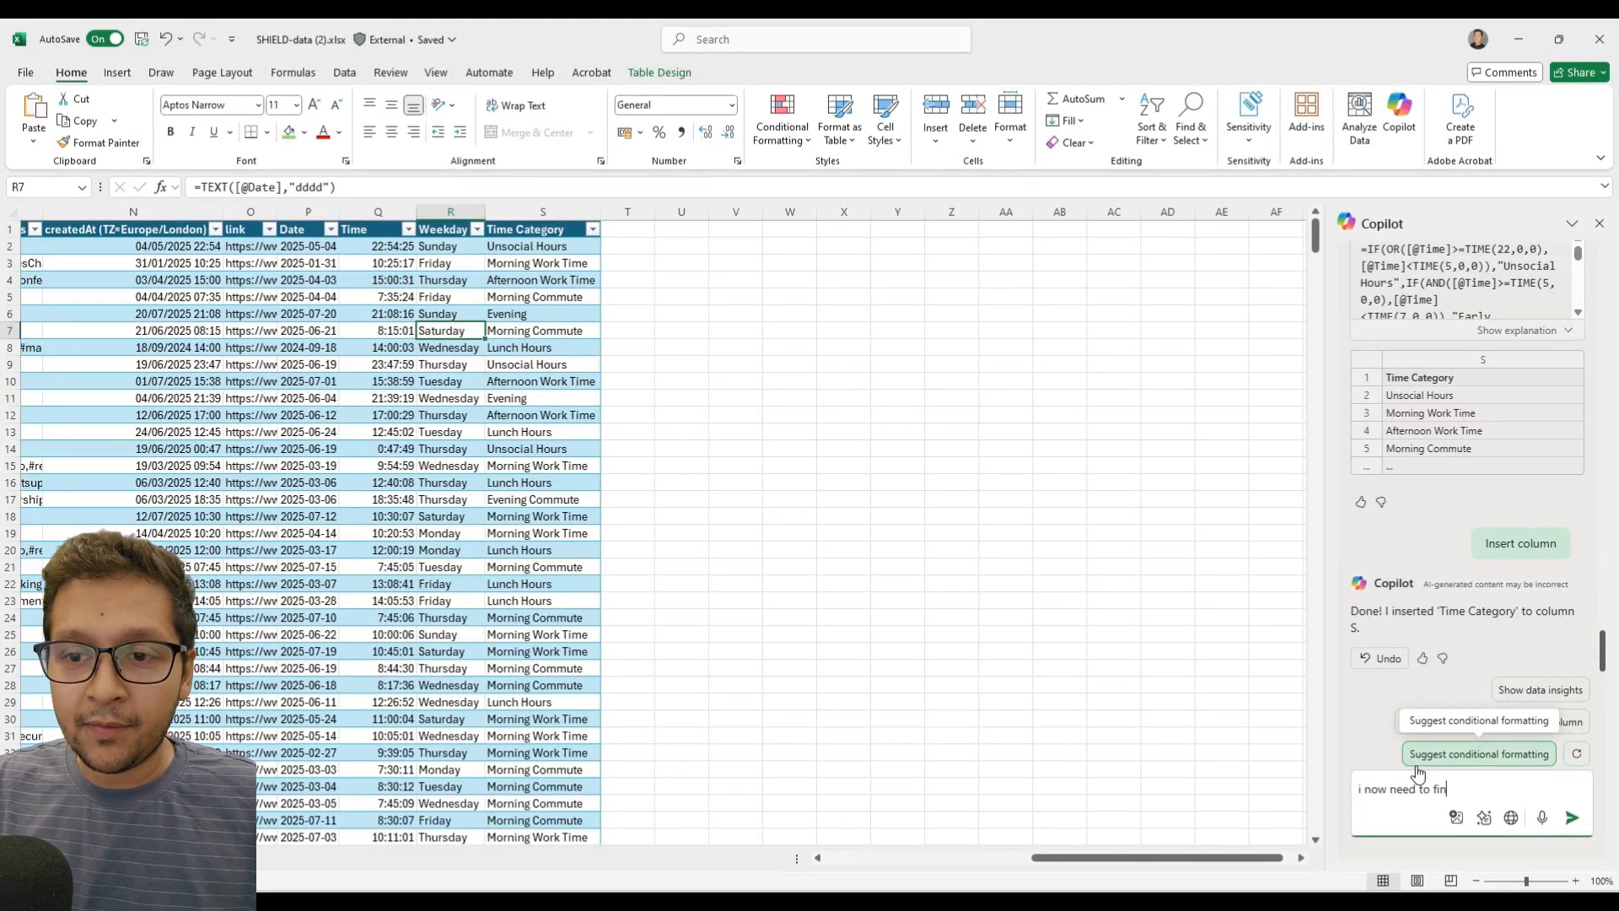
pyautogui.write('d out which d')
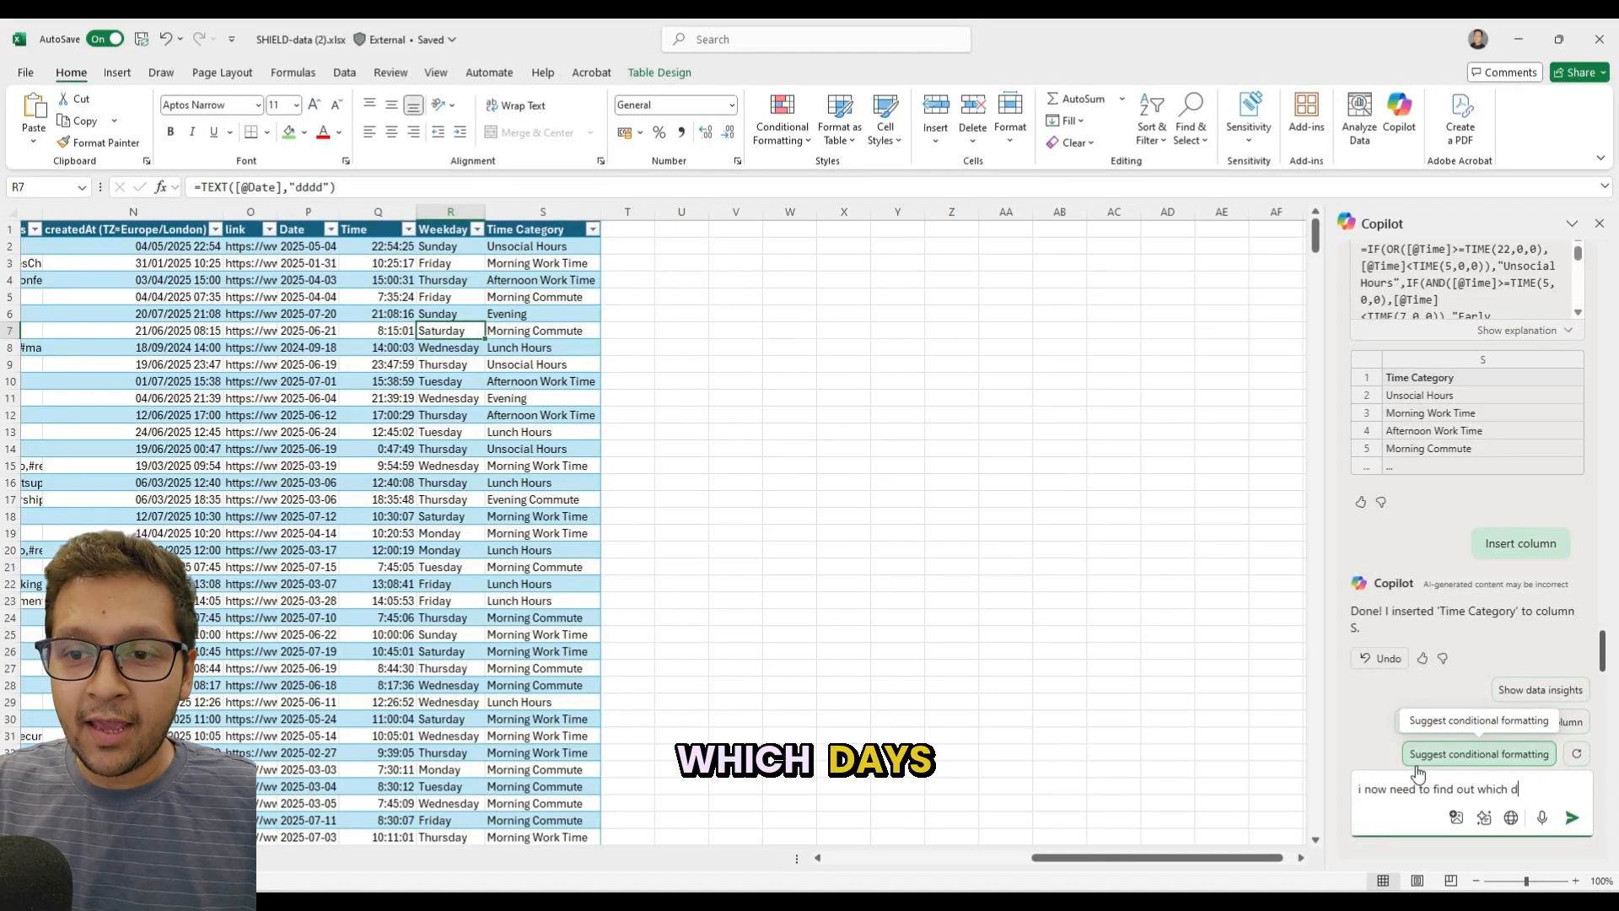
pyautogui.write('ays and times ')
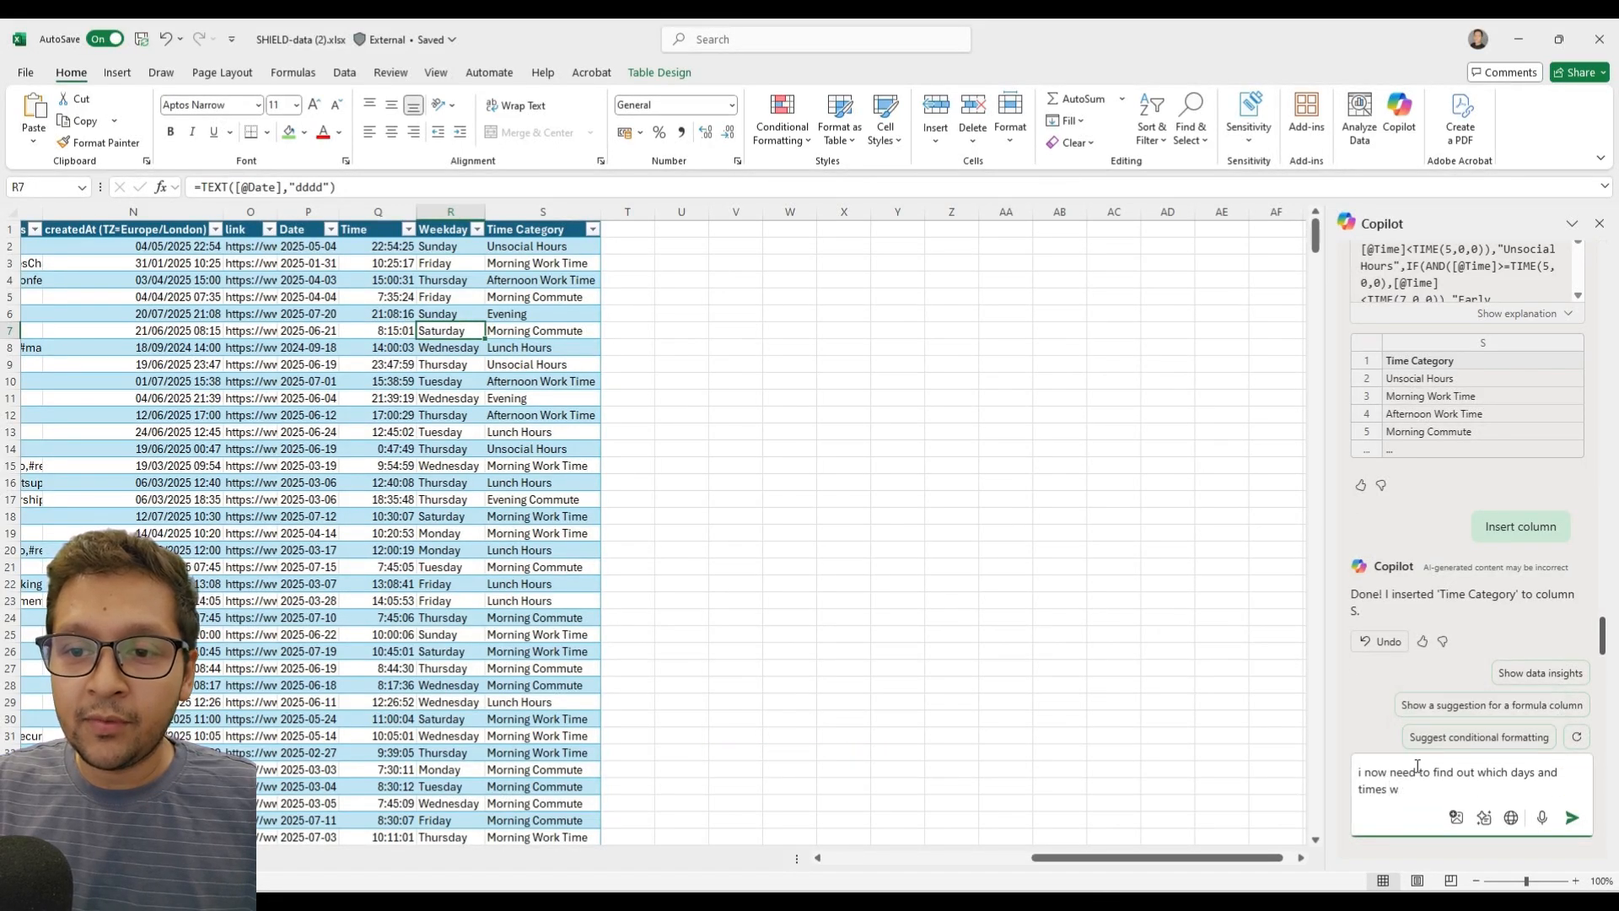
pyautogui.write('w')
pyautogui.press('BackSpace')
pyautogui.write('had the best')
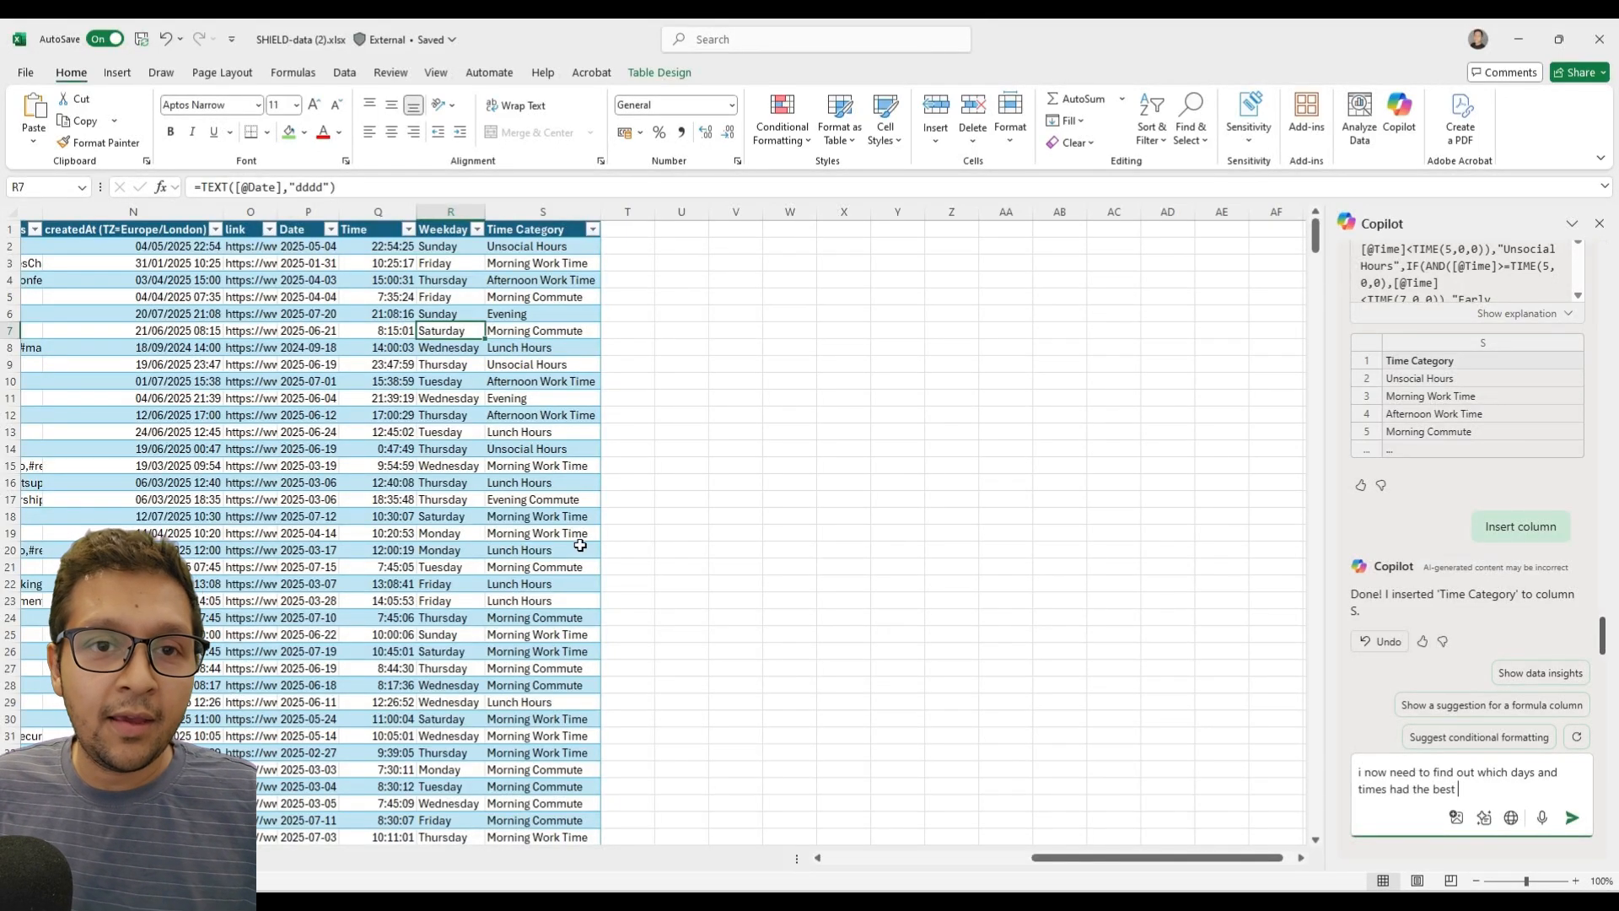
# Copy the word "Impressions" from the numImpressions header and add it to the end of the Copilot prompt.
pyautogui.hscroll(-10, 1001, 827)
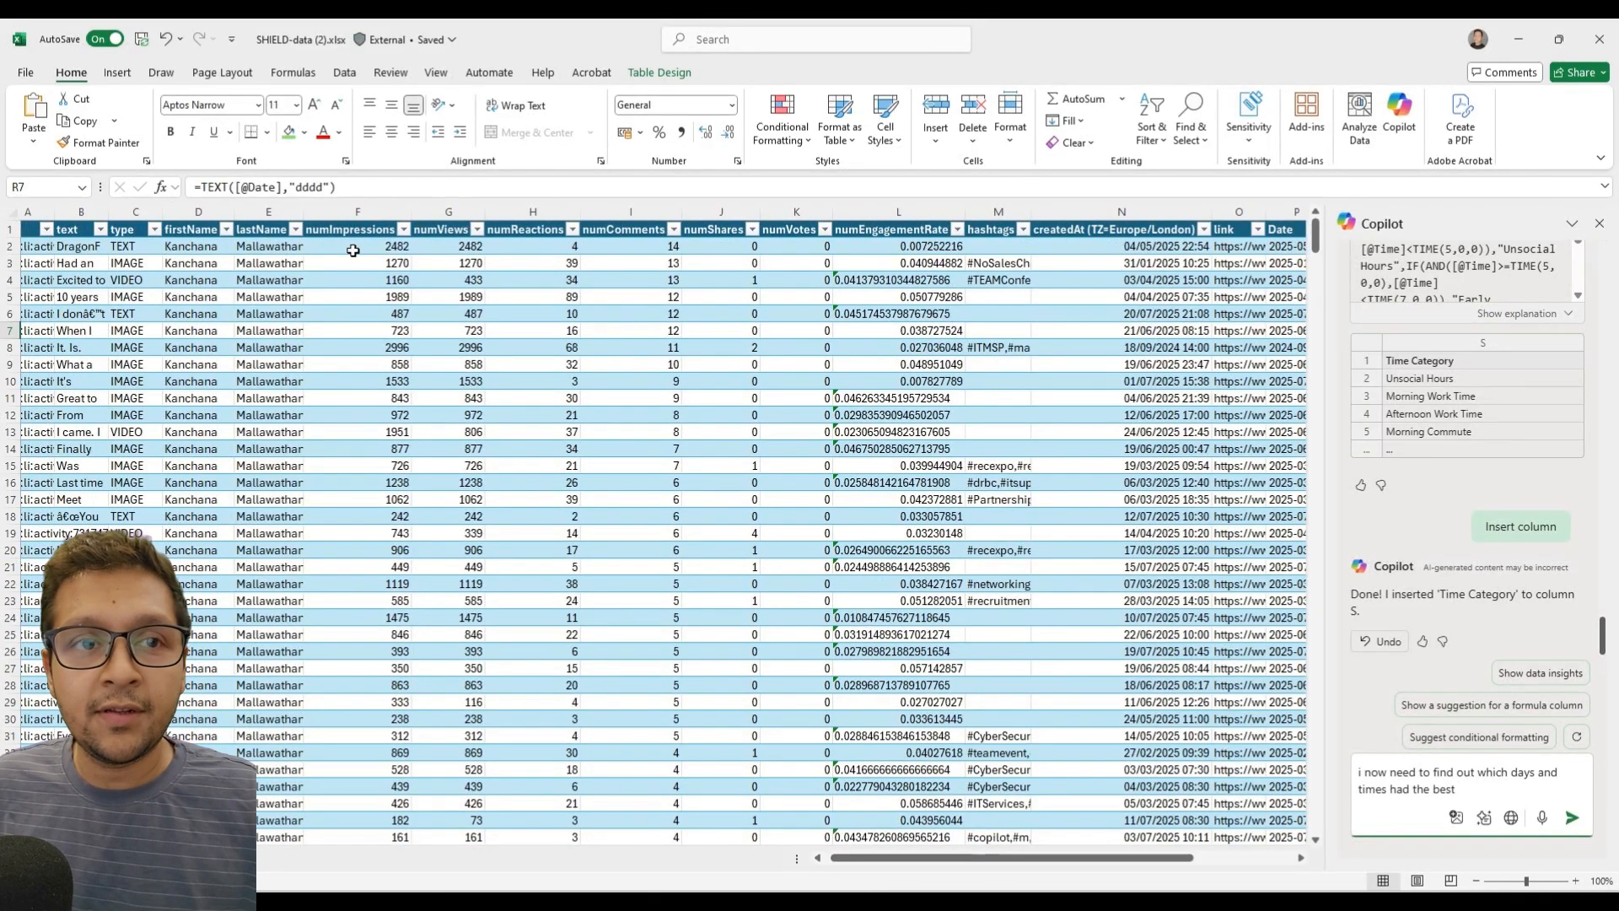
pyautogui.click(350, 229)
pyautogui.doubleClick(195, 182)
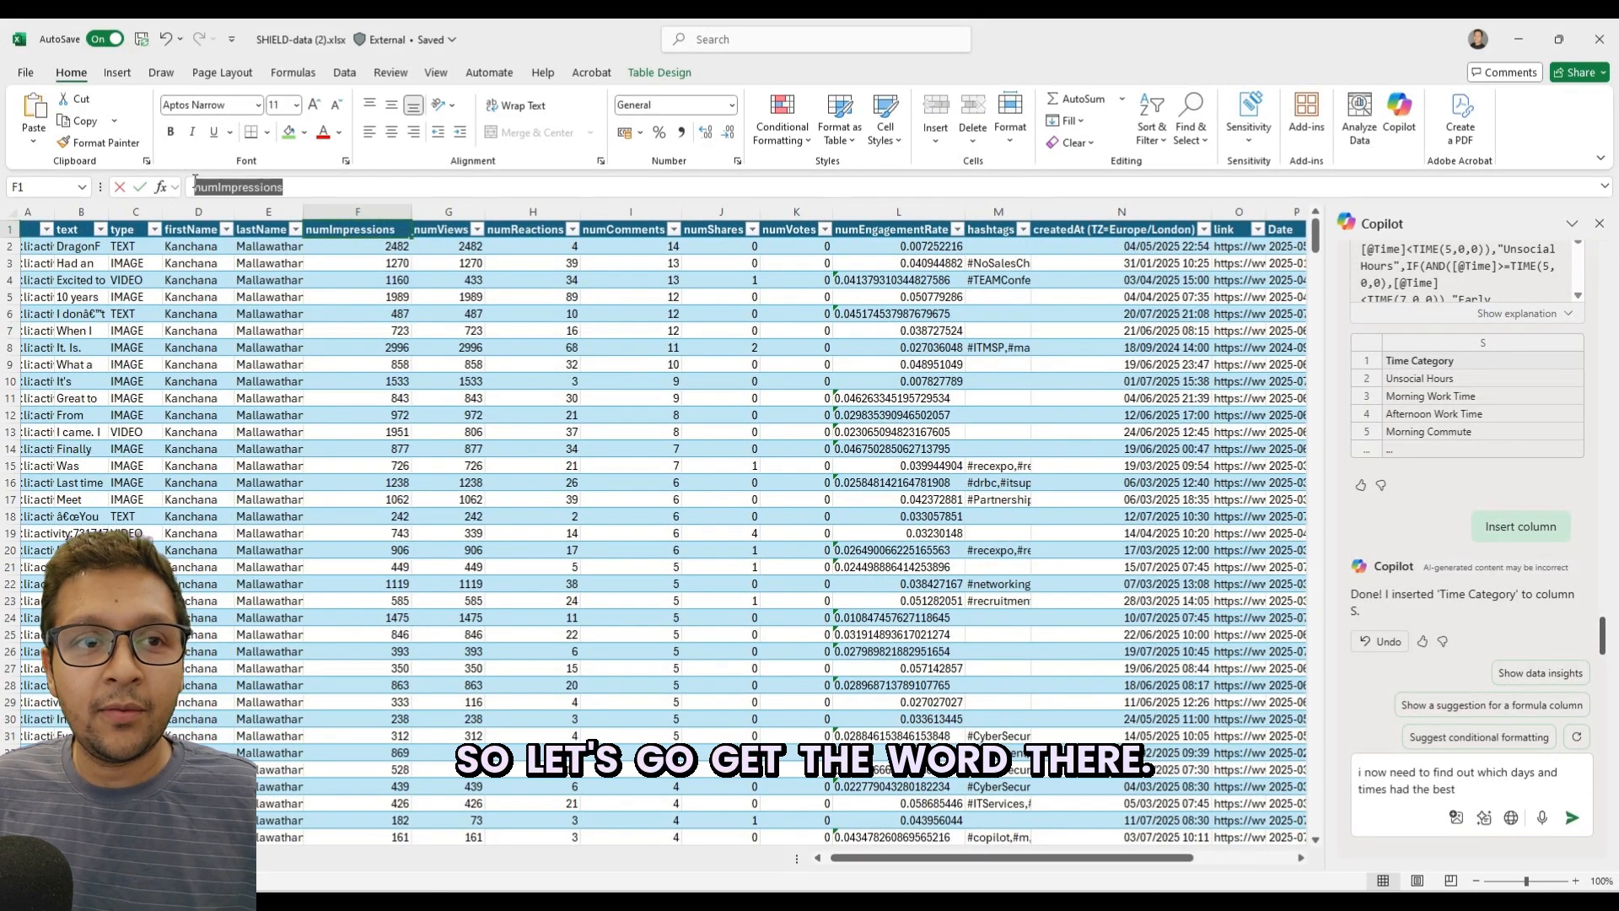
pyautogui.moveTo(218, 186); pyautogui.dragTo(660, 191)
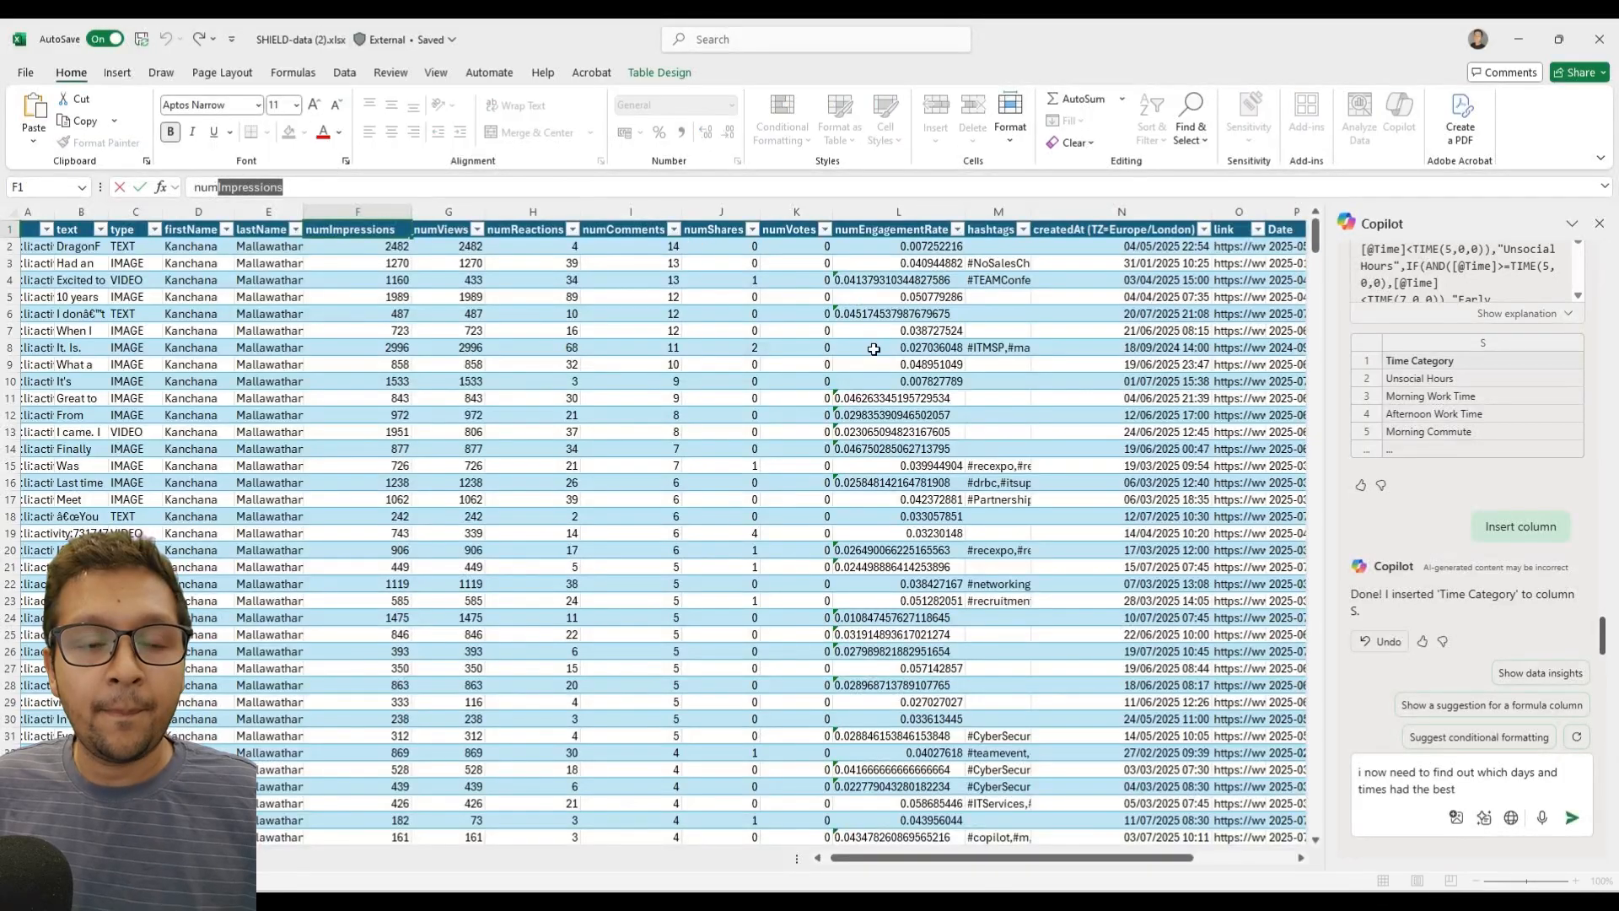
pyautogui.click(1492, 791)
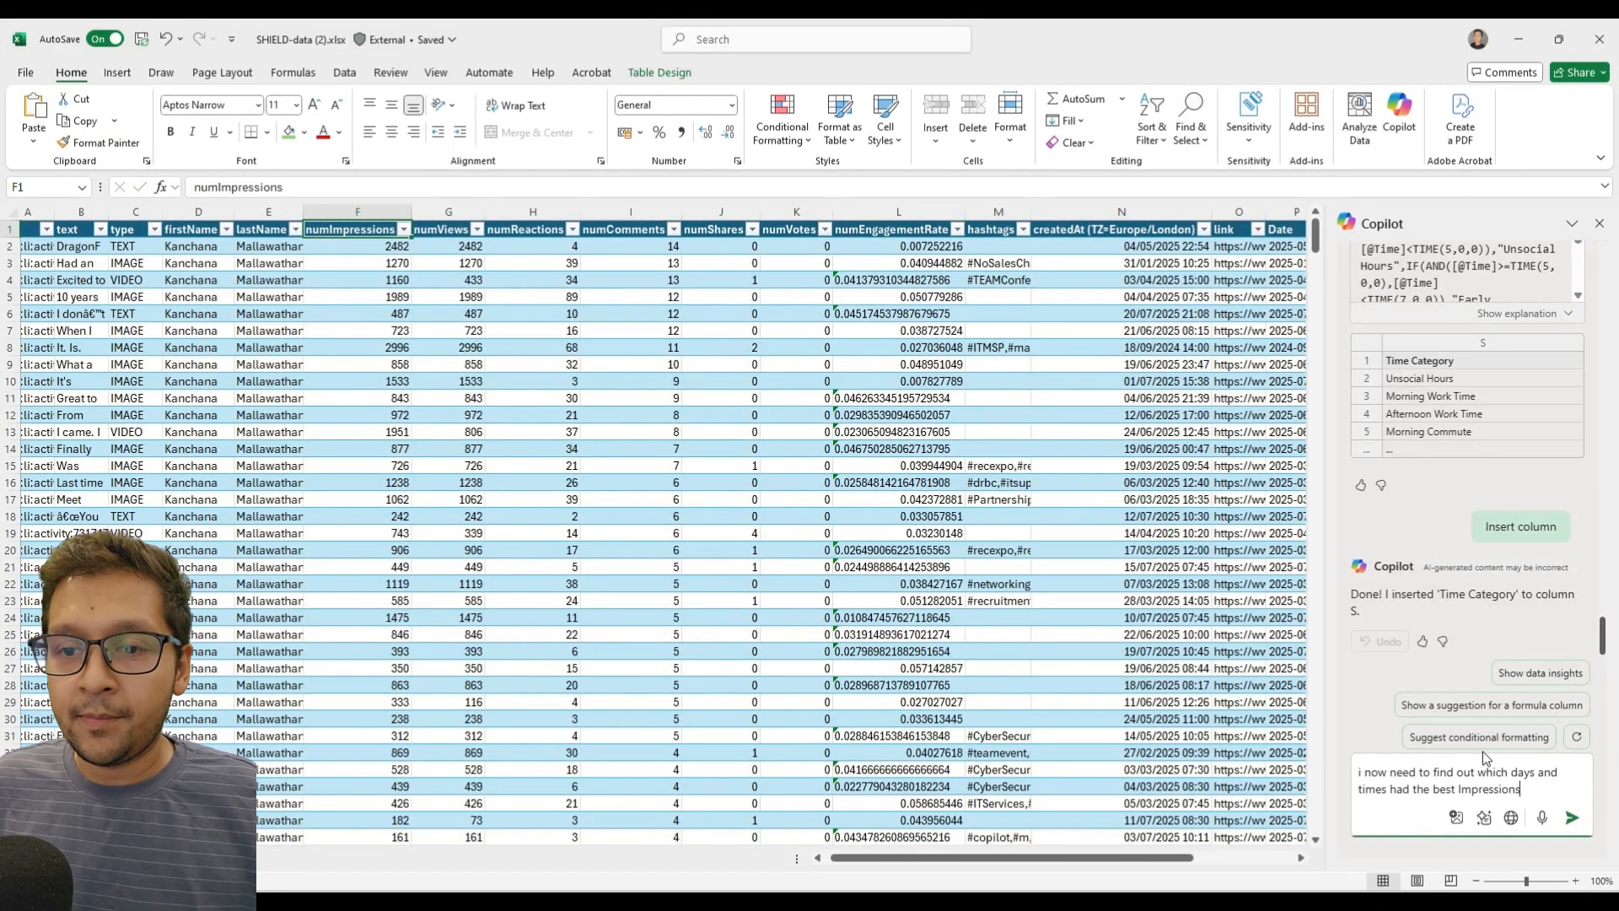
# Continue the prompt with ", the data for Impressions is in col F.".
pyautogui.write(', the data f')
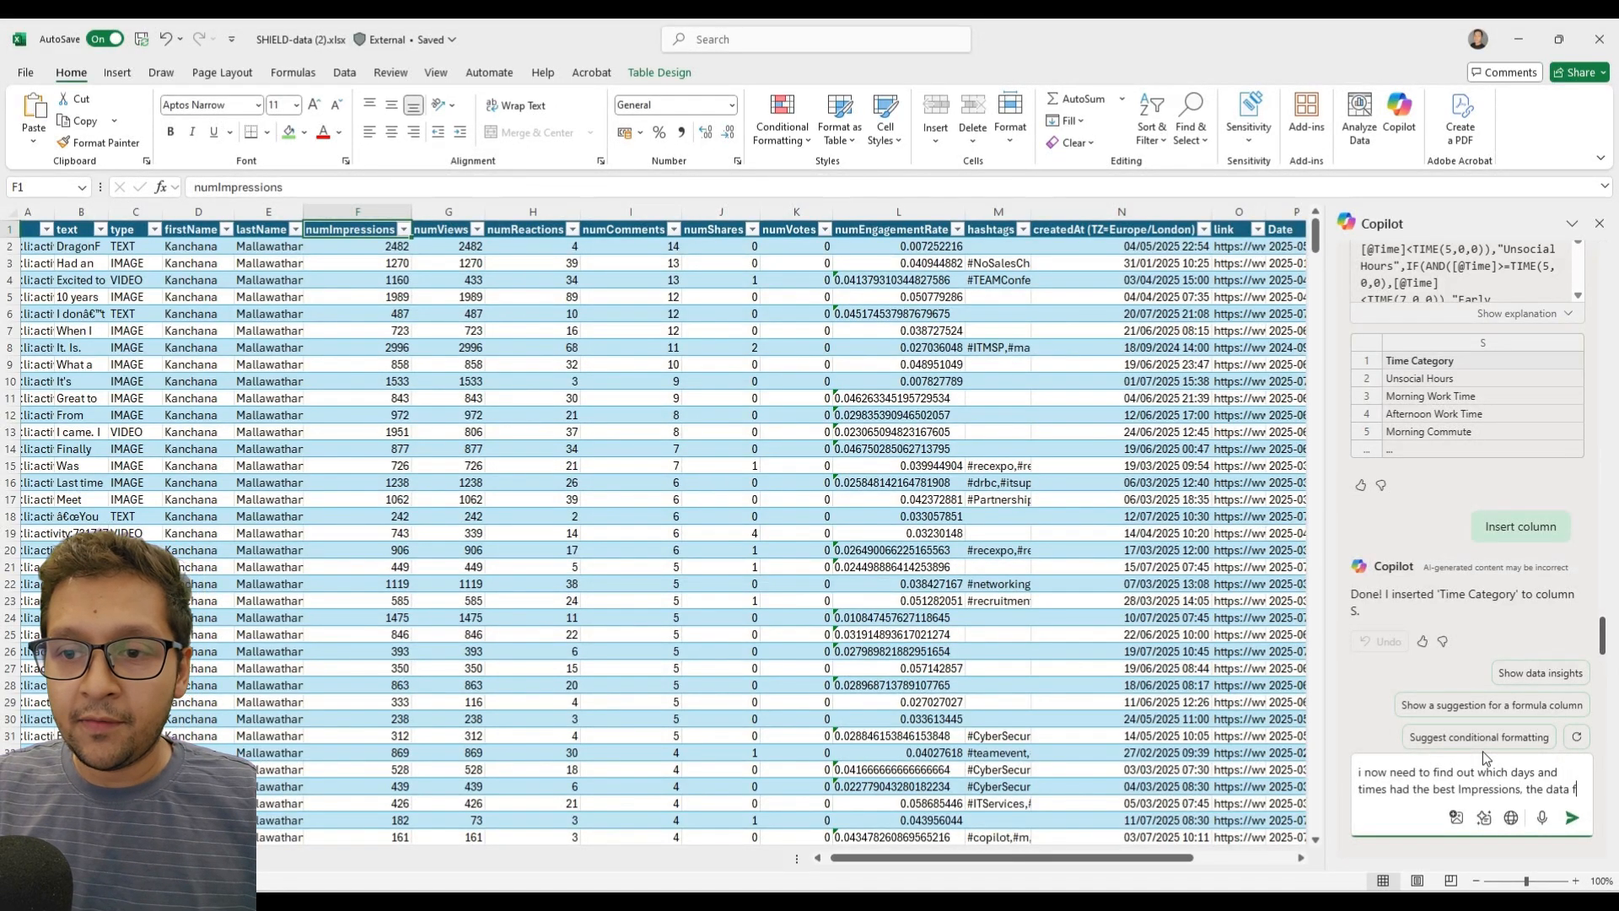
pyautogui.write('or Impressions is in')
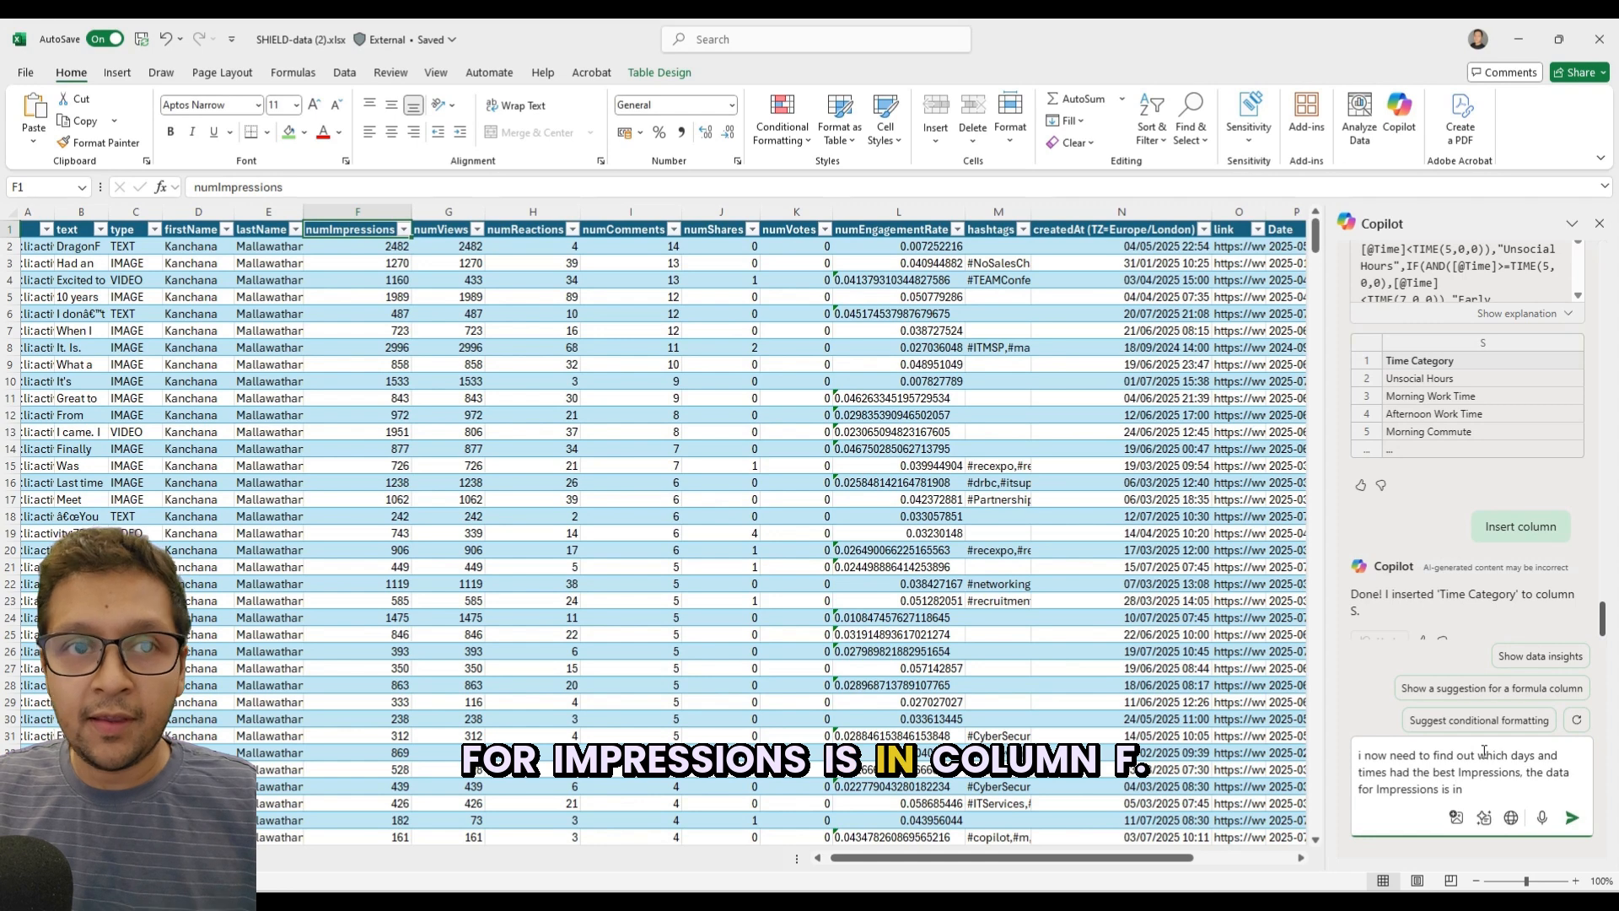
pyautogui.write(' col F')
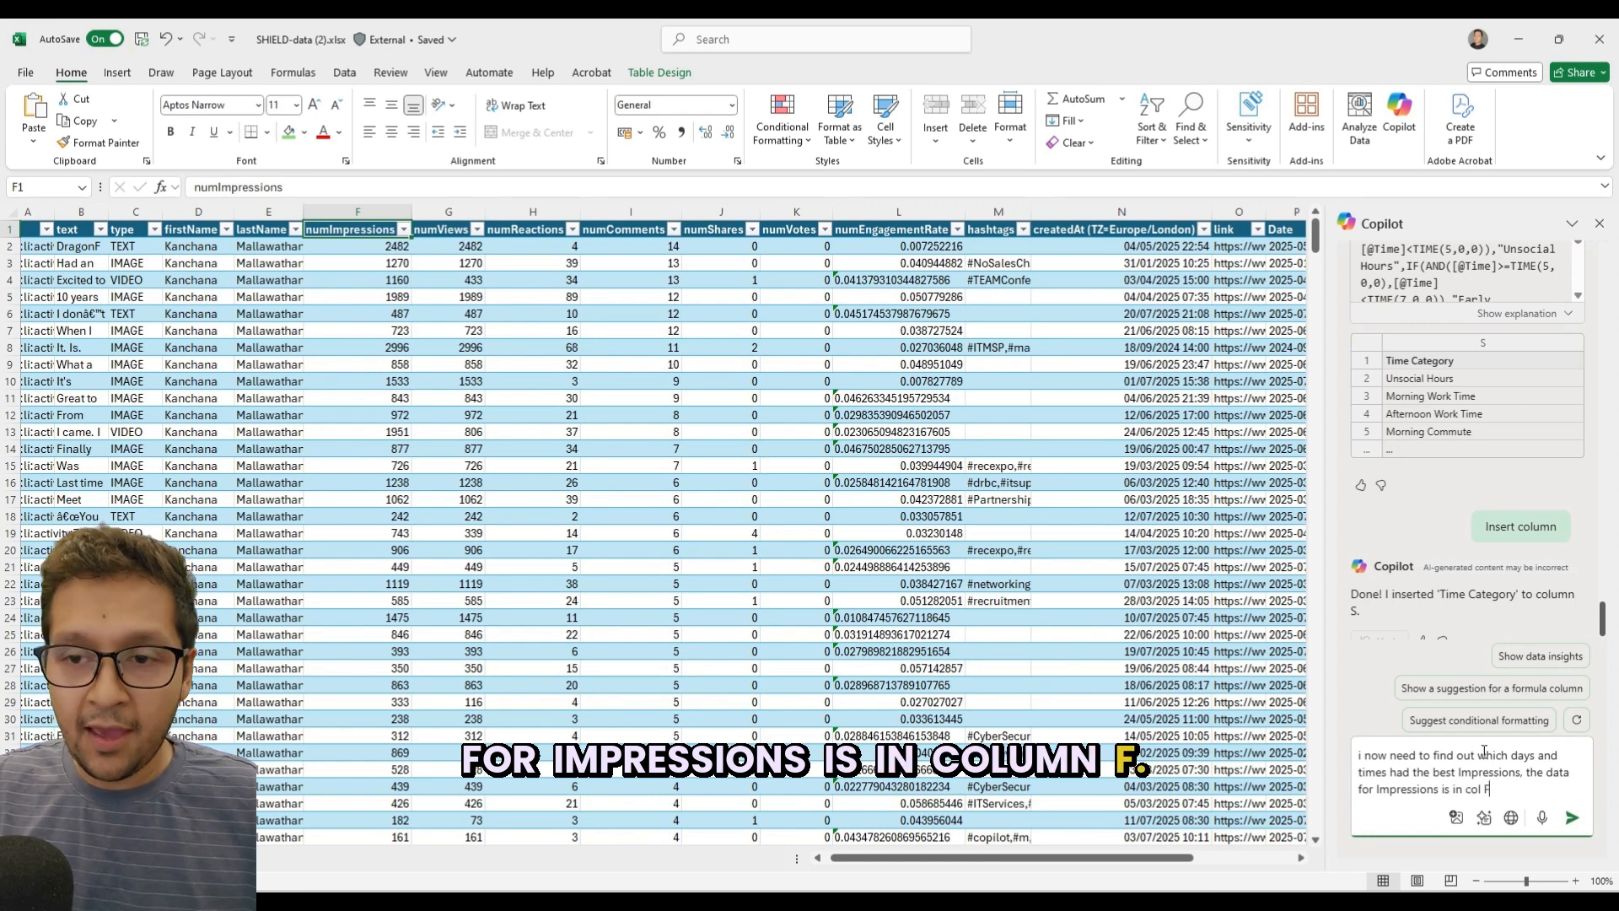
pyautogui.write('.')
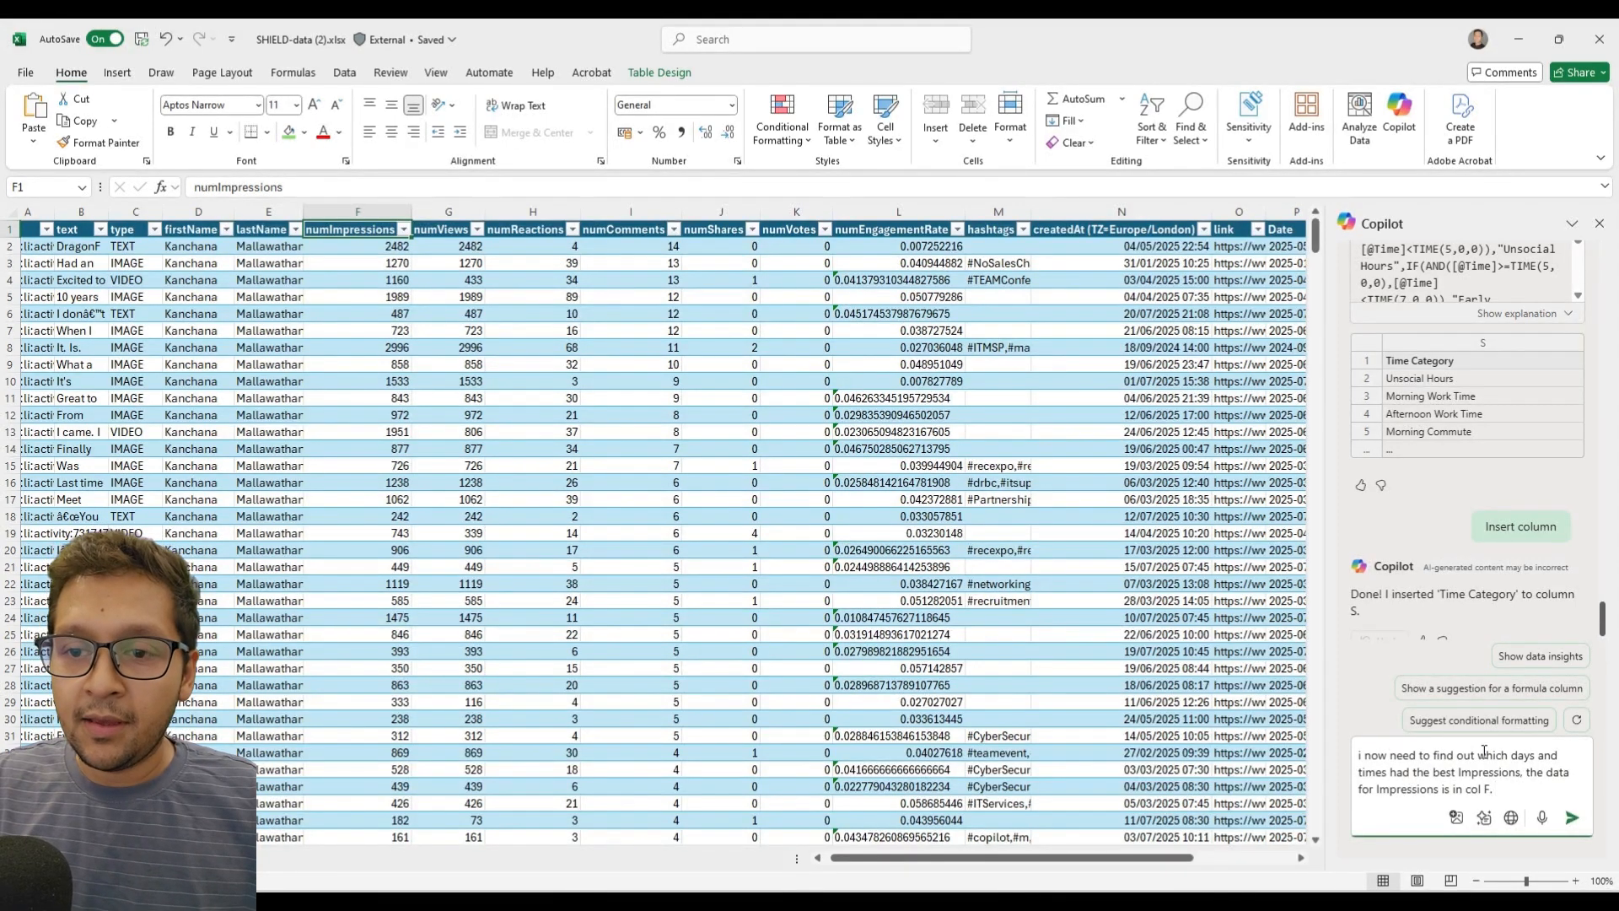
pyautogui.write(' please can you')
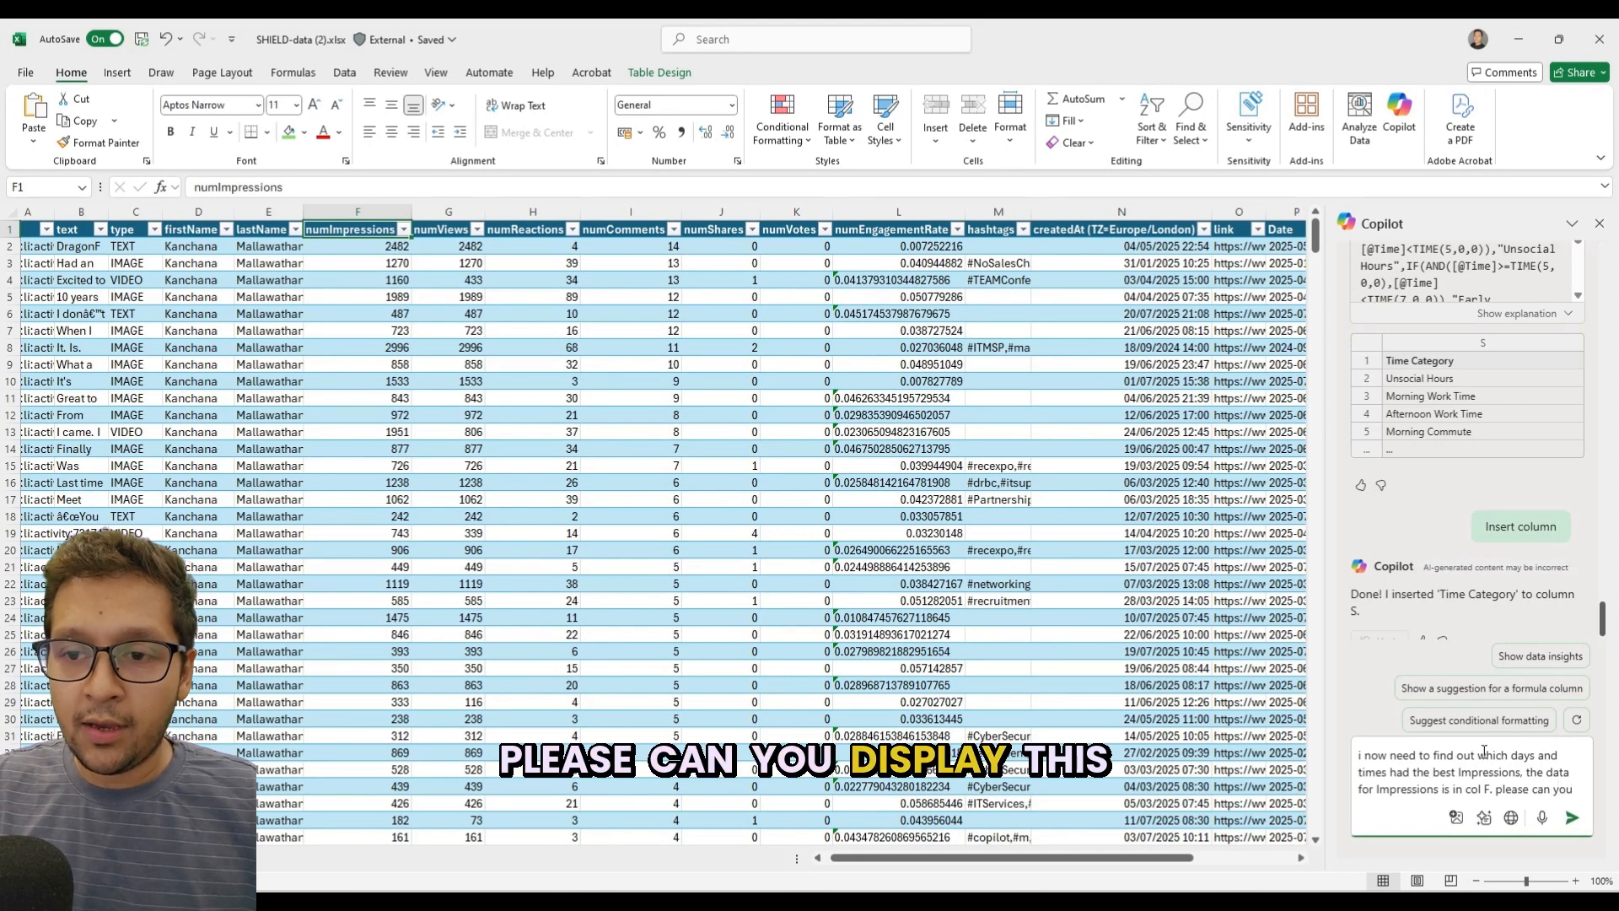
pyautogui.write(' displa')
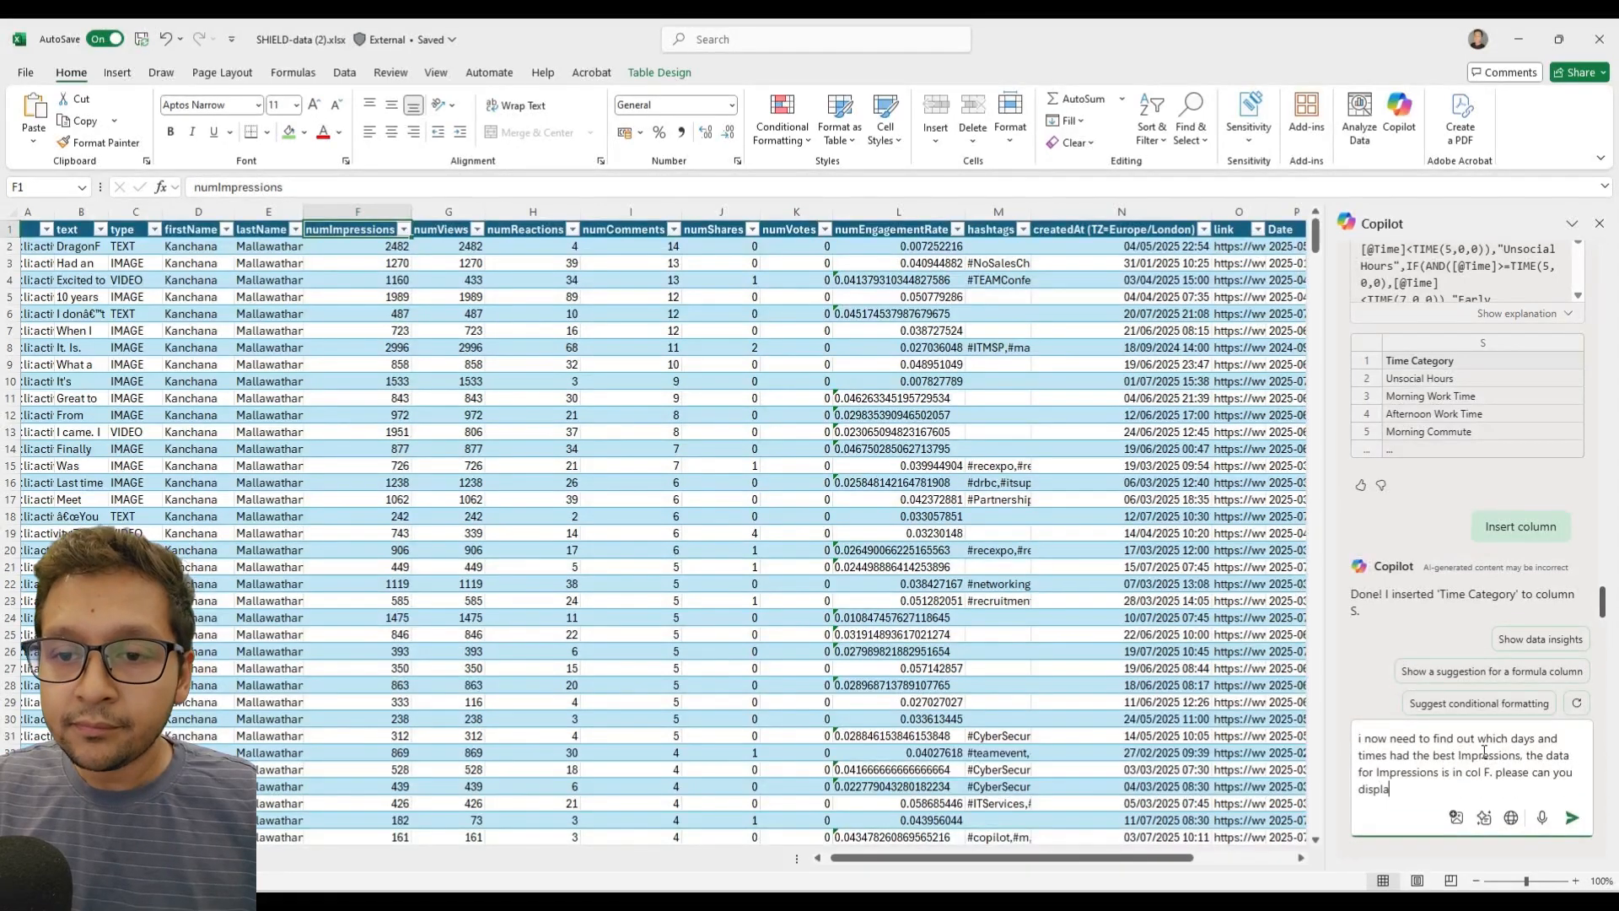
pyautogui.write('y this by working out averate')
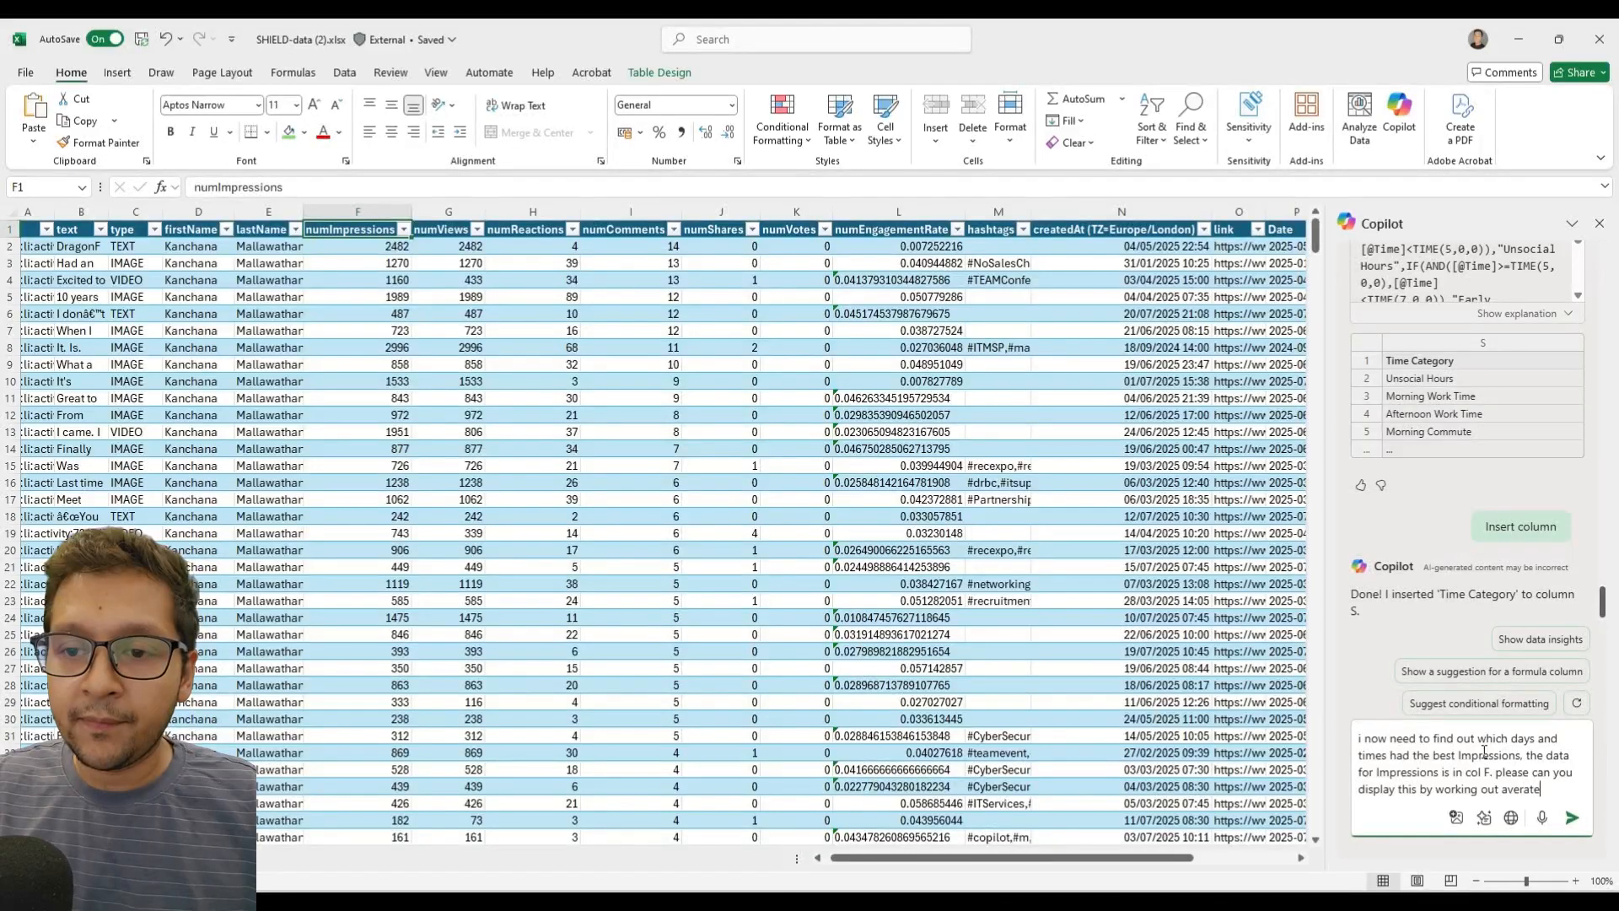
# Finish the prompt with "please can you display this by working out averages and display in the form of a chart." and send it.
pyautogui.write('display')
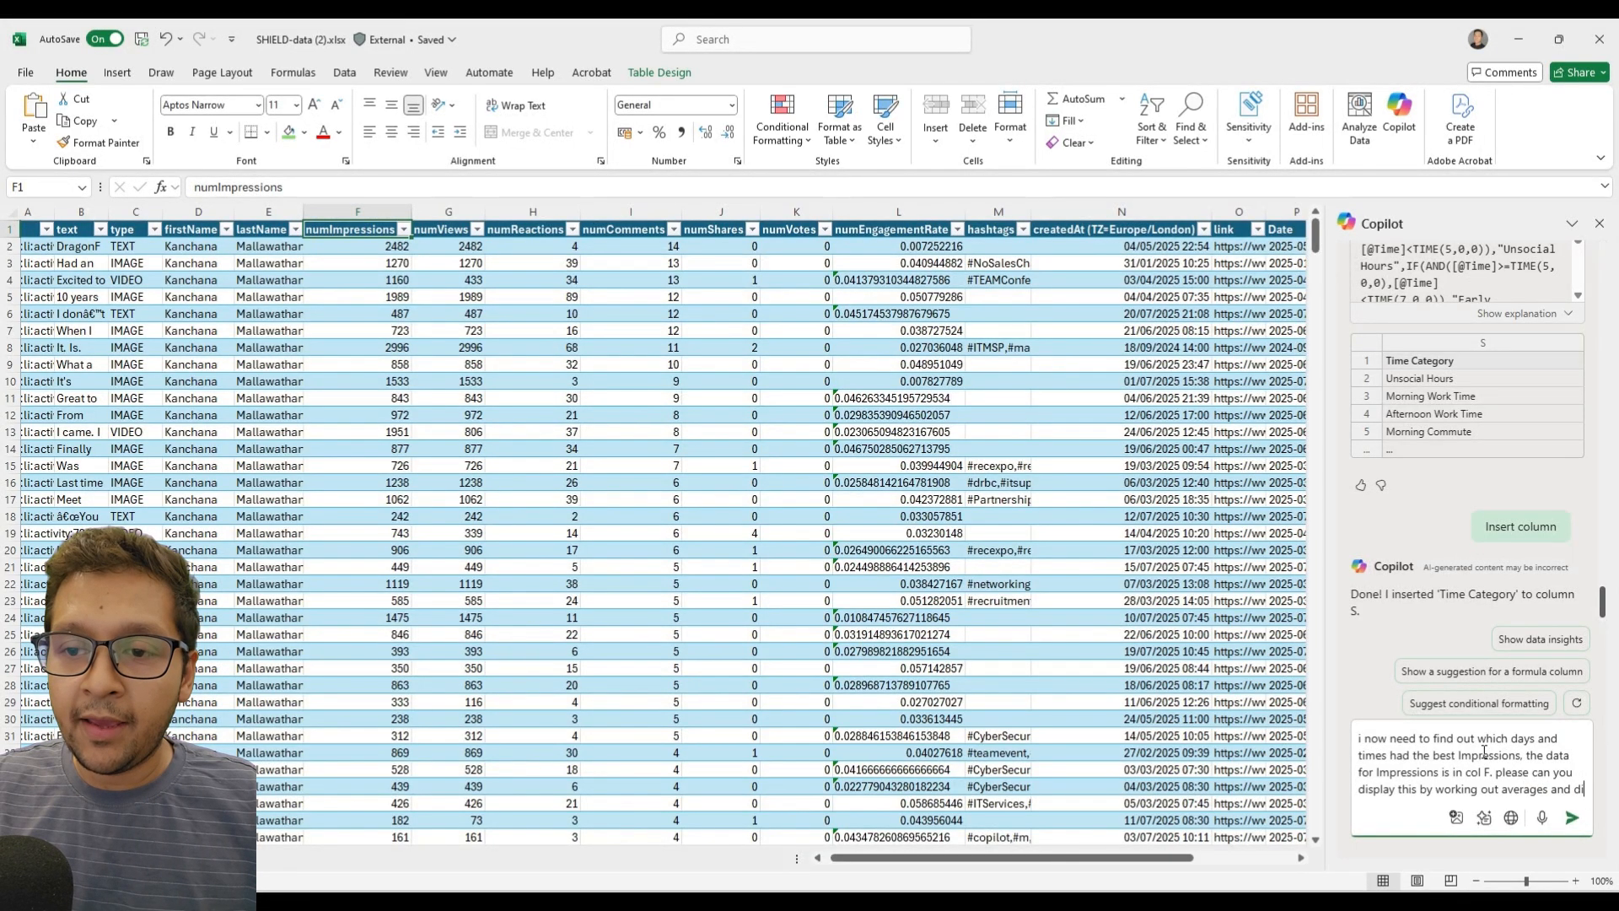
pyautogui.write(' in the for')
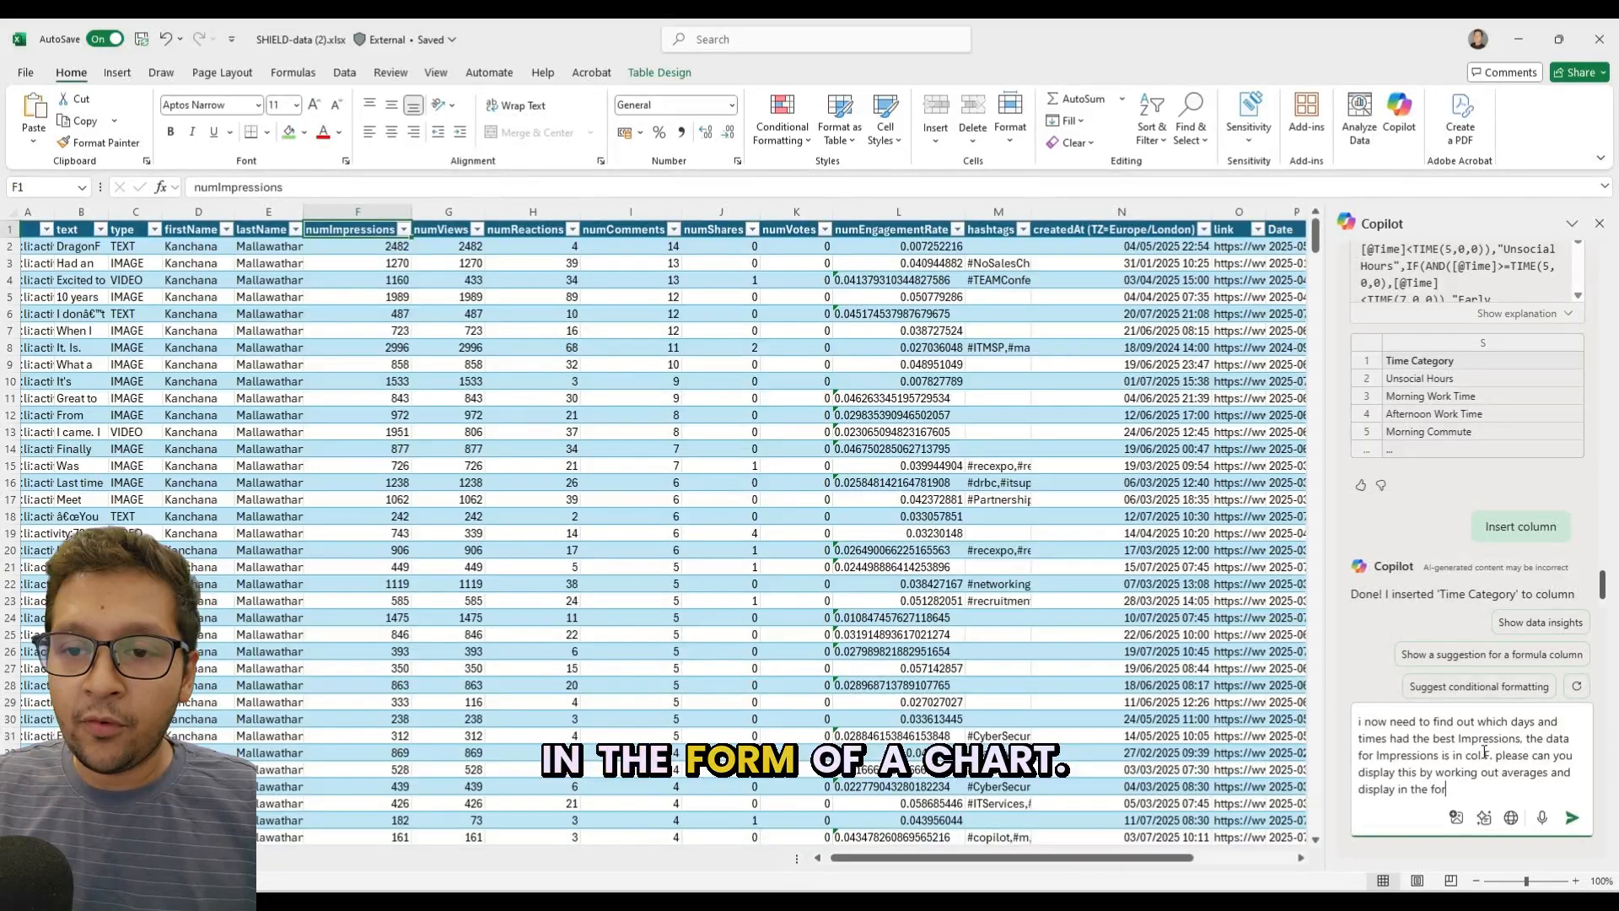
pyautogui.write('m of a chart.')
pyautogui.press('Return')
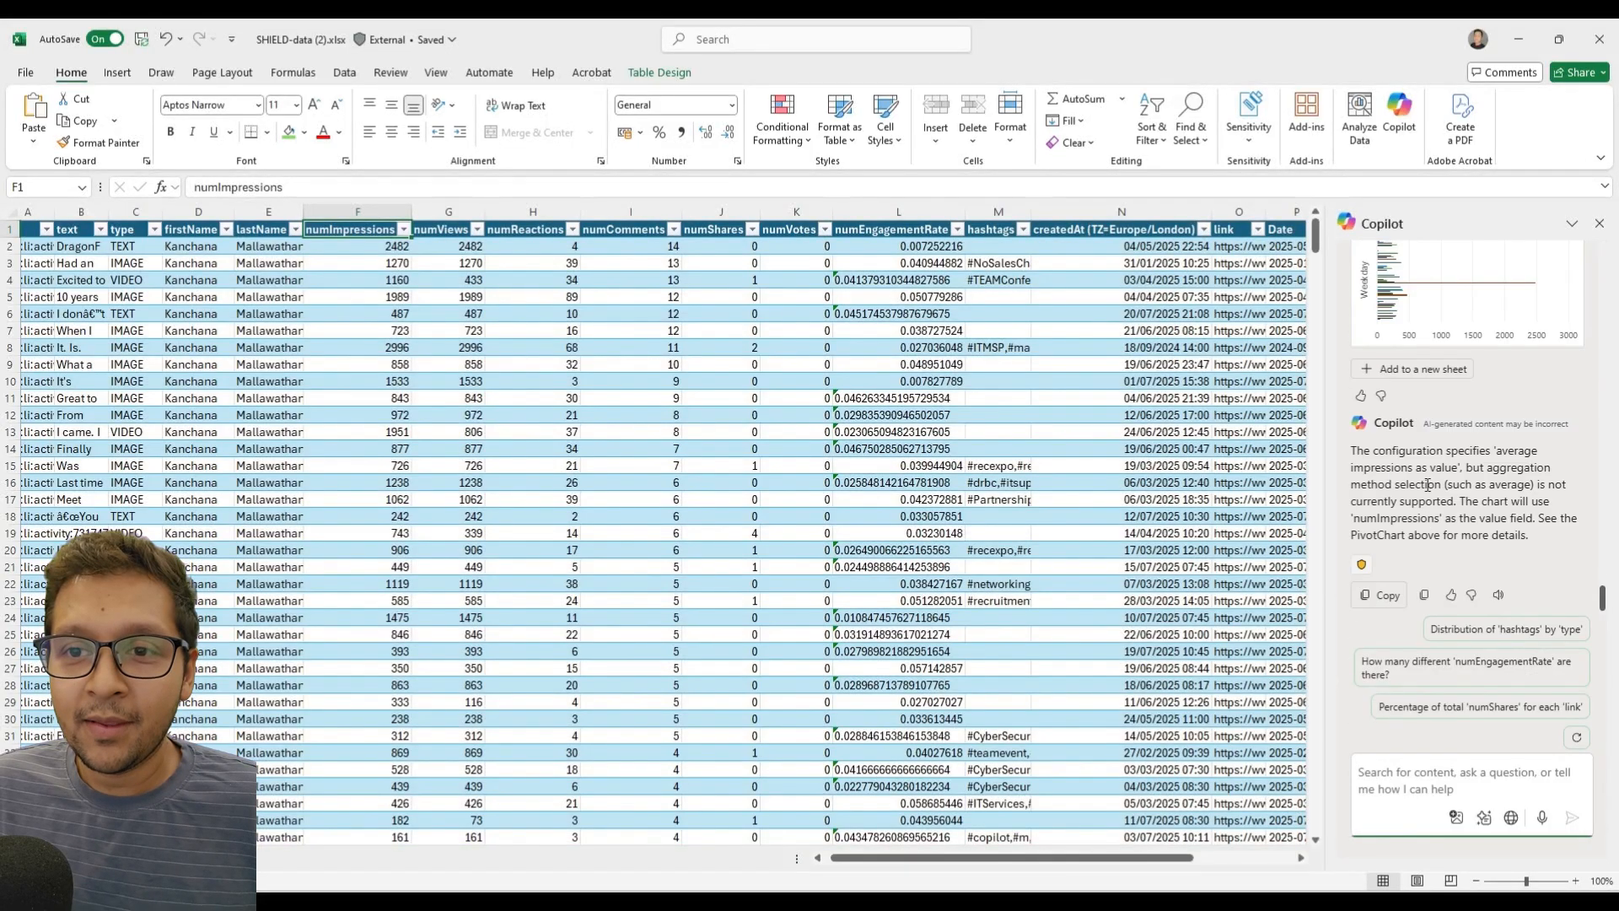
# Add Copilot's PivotChart result to a new sheet and inspect the average impressions by weekday and time category.
pyautogui.click(1410, 370)
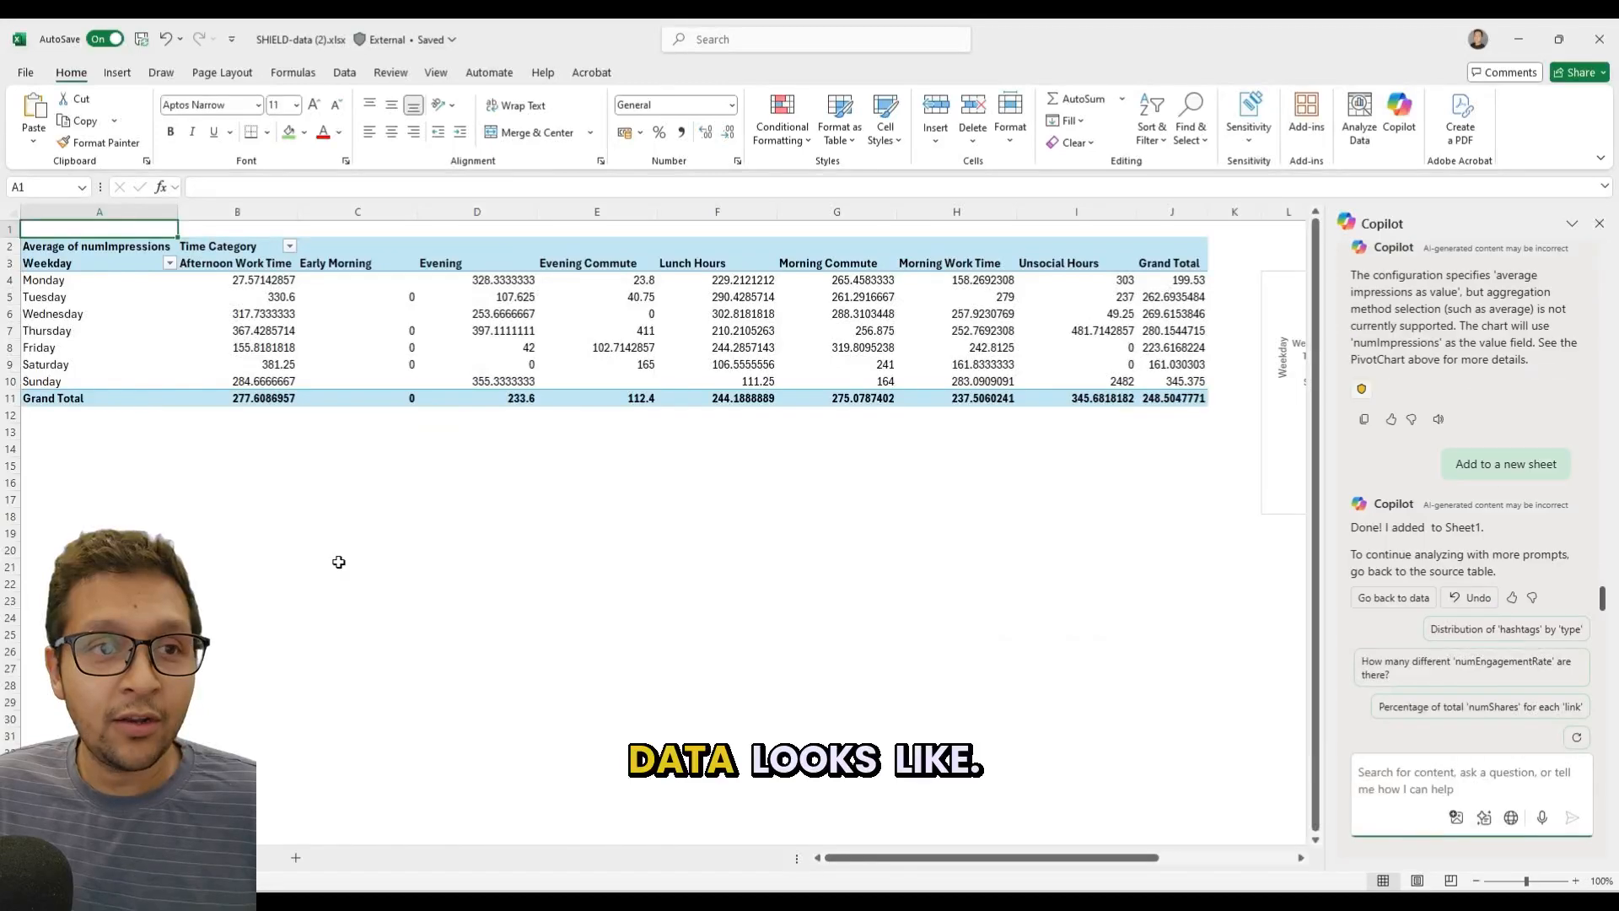
pyautogui.click(289, 280)
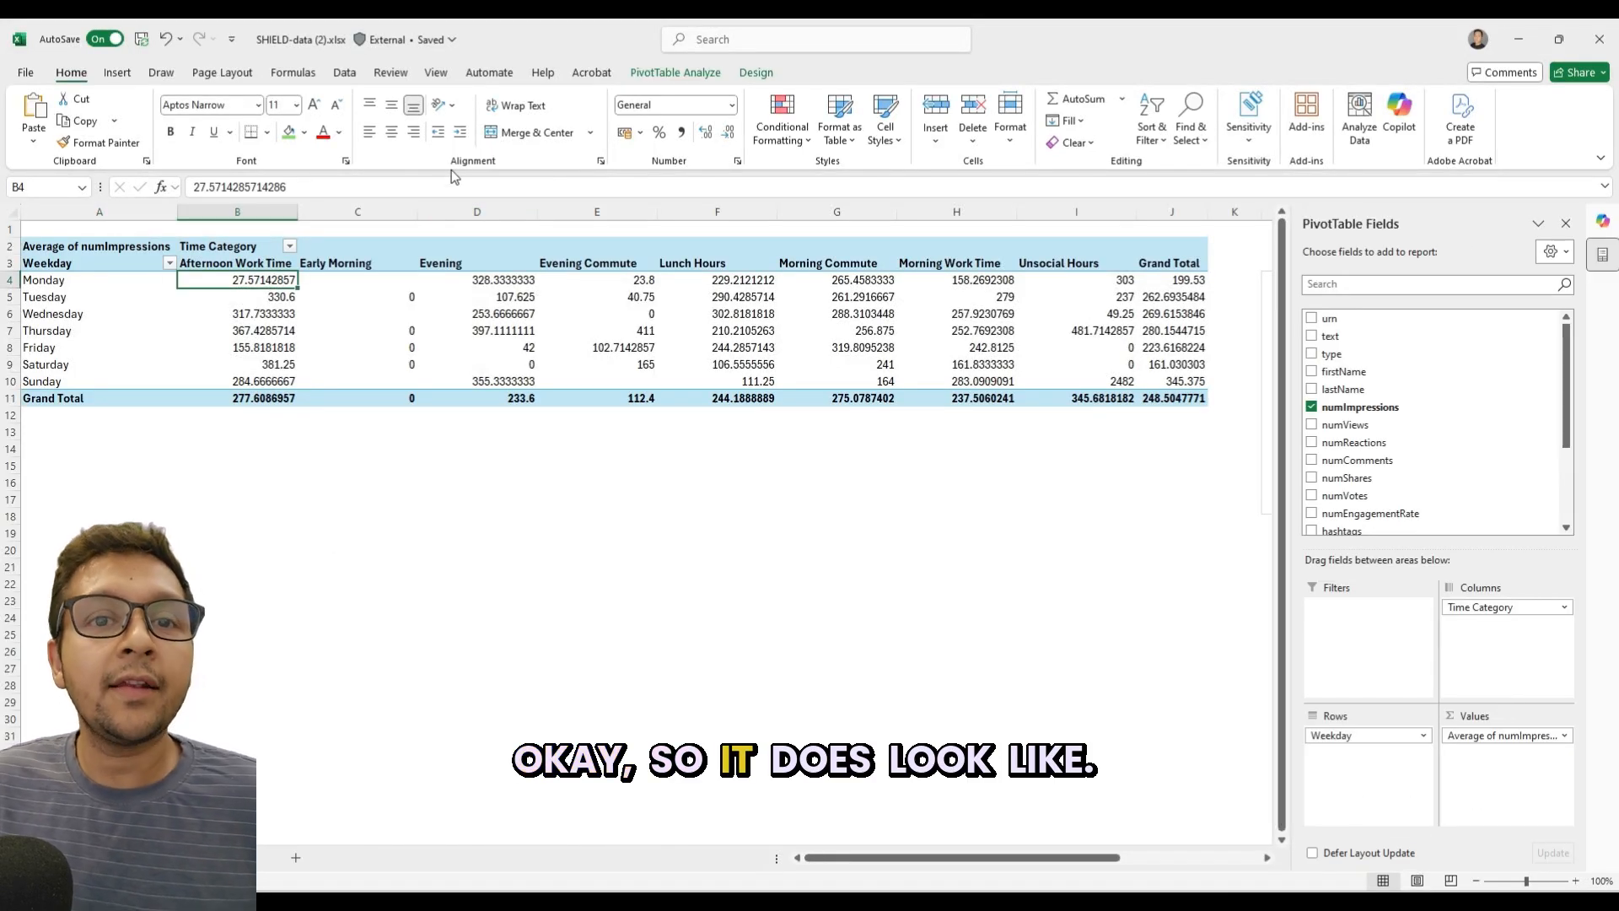
pyautogui.press('Right')
pyautogui.press('Right')
pyautogui.press('Right')
pyautogui.press('Right')
pyautogui.press('Right')
pyautogui.press('Right')
pyautogui.press('Right')
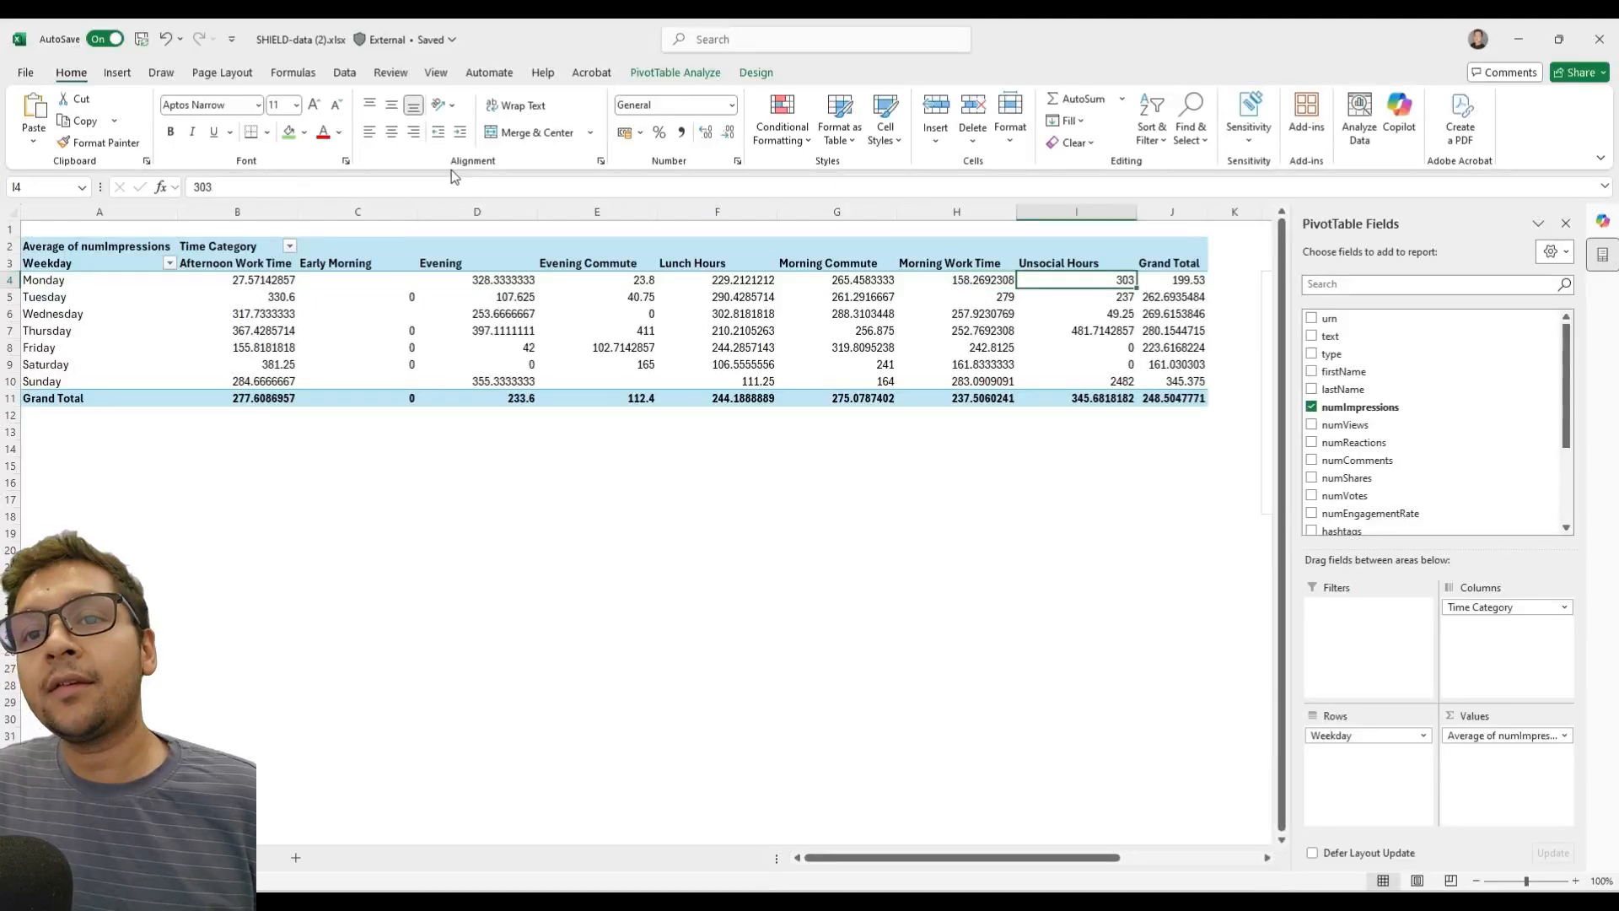
pyautogui.press('Down')
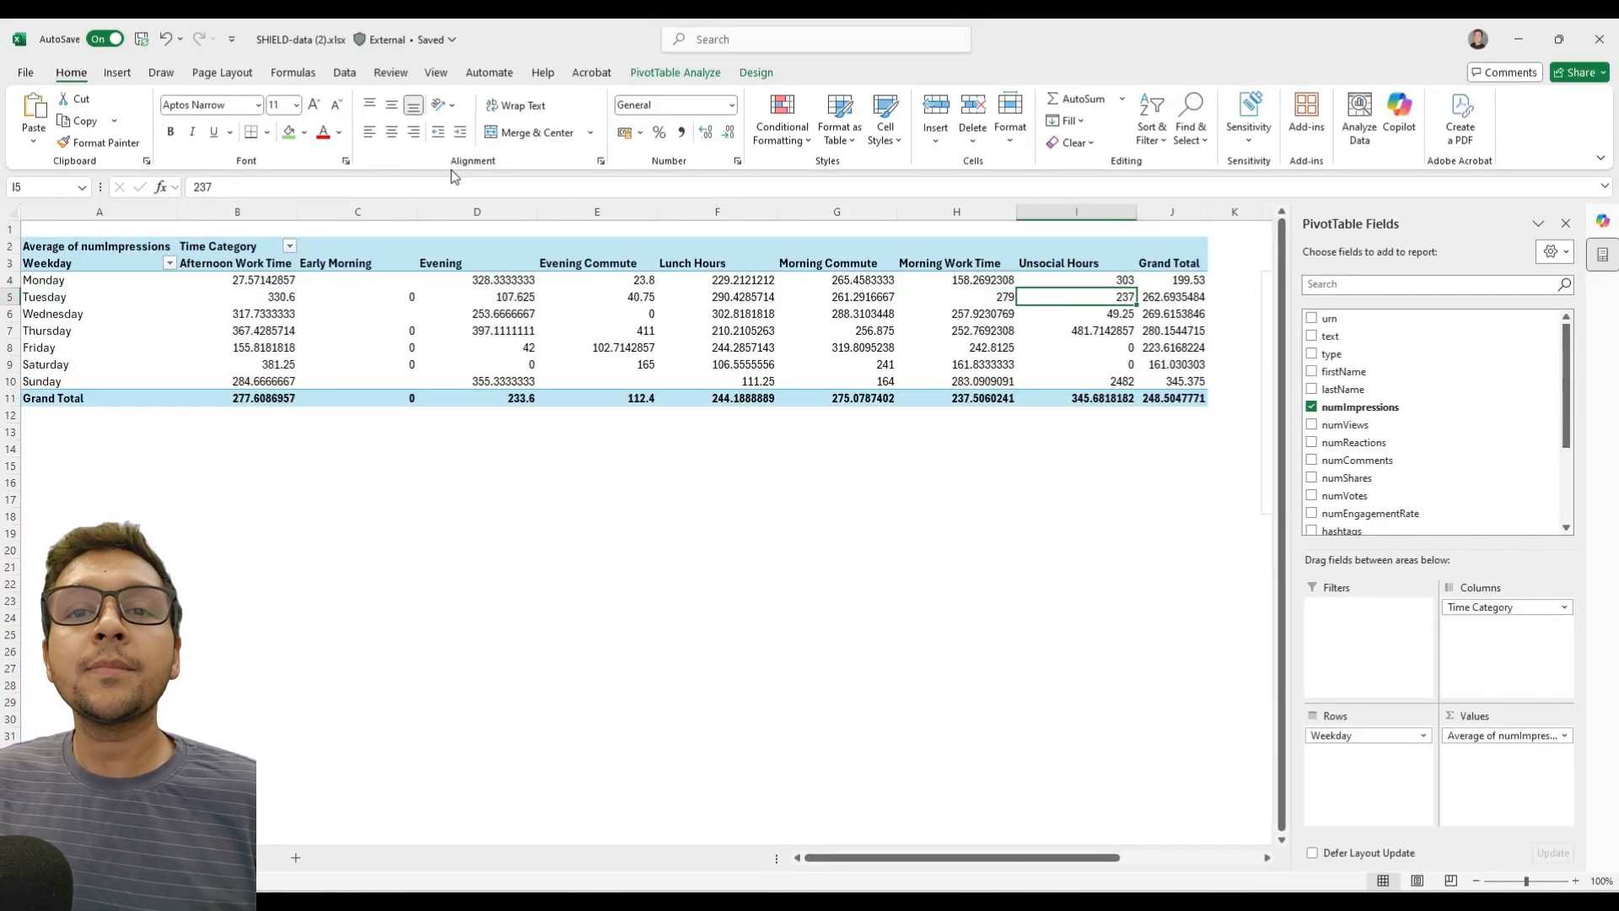
# Examine the PivotChart of average impressions by weekday and time category beside the PivotTable.
pyautogui.press('Down')
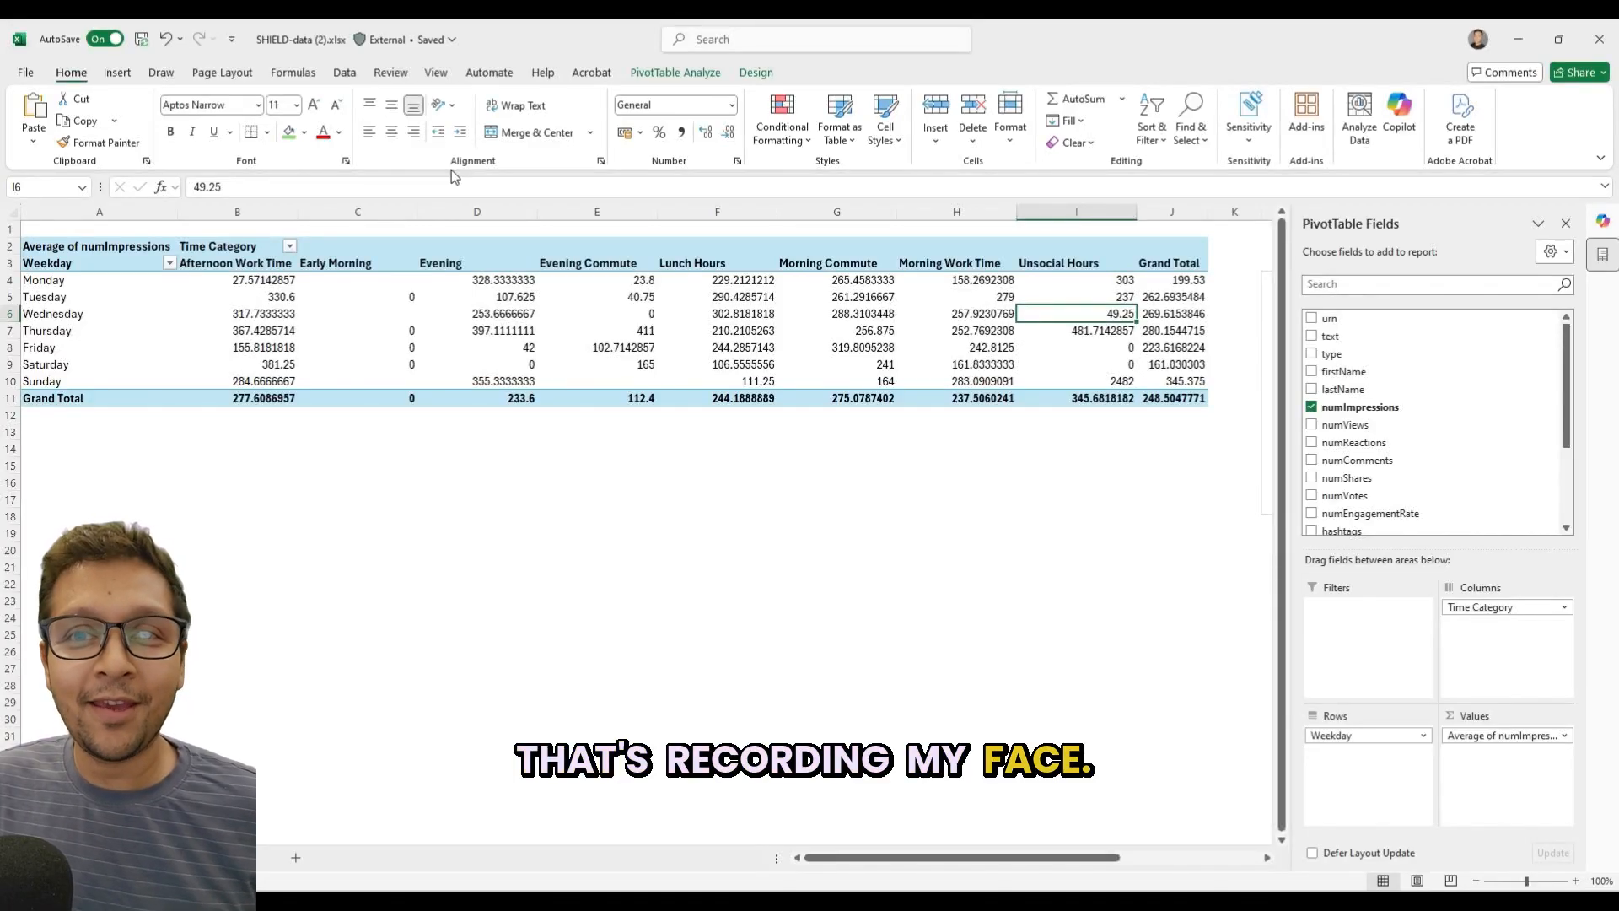
pyautogui.press('Down')
pyautogui.press('Right')
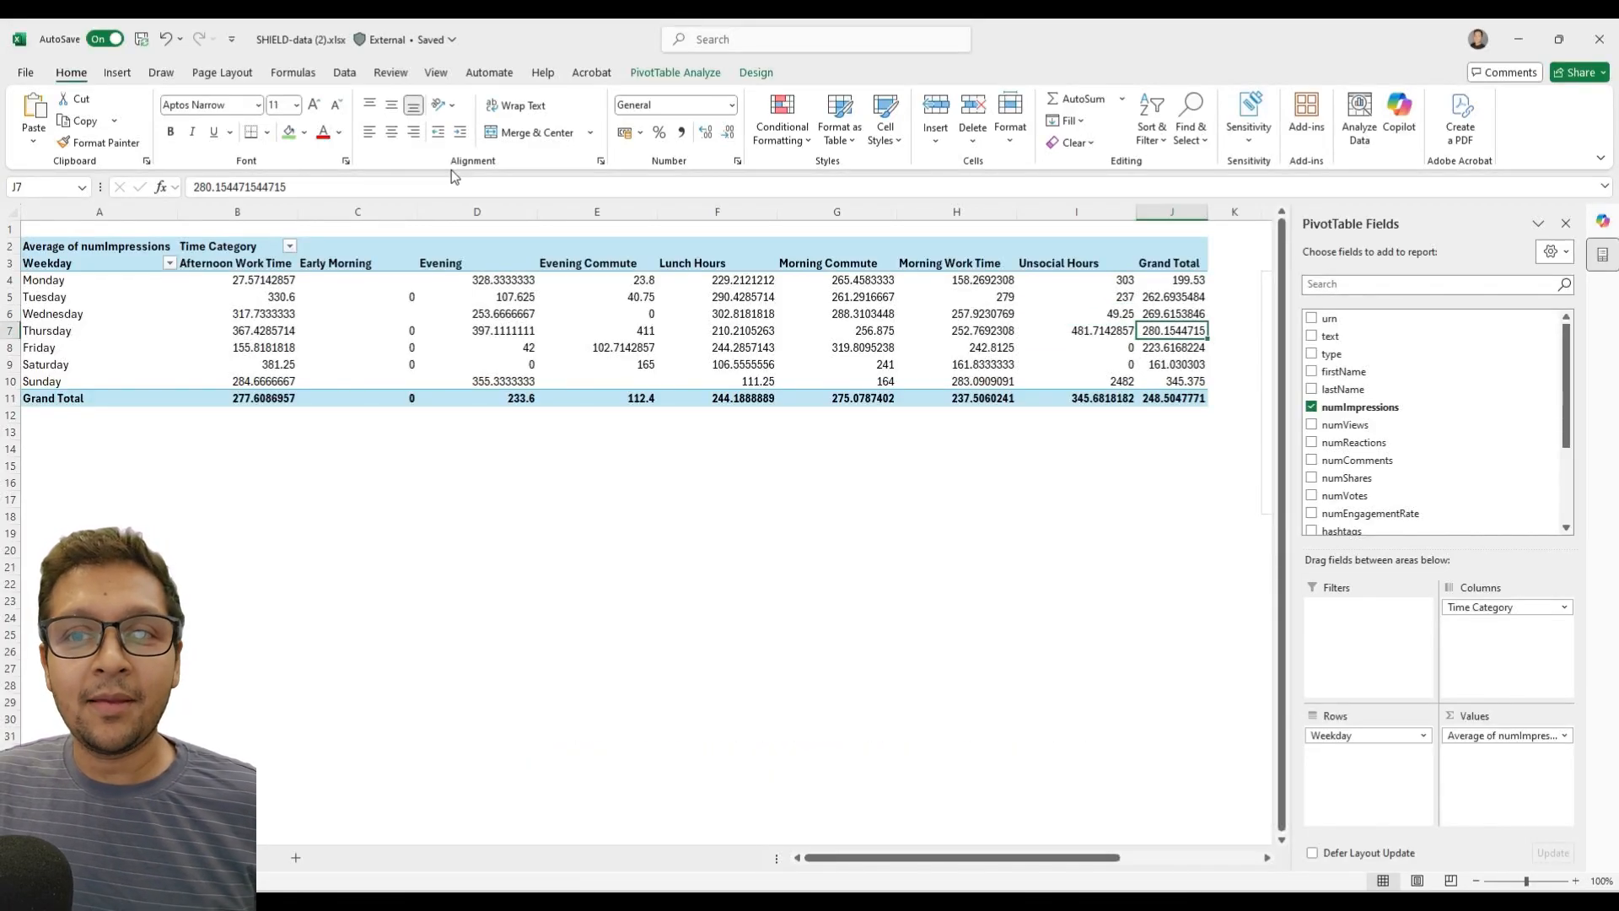
pyautogui.scroll(-2, 867, 610)
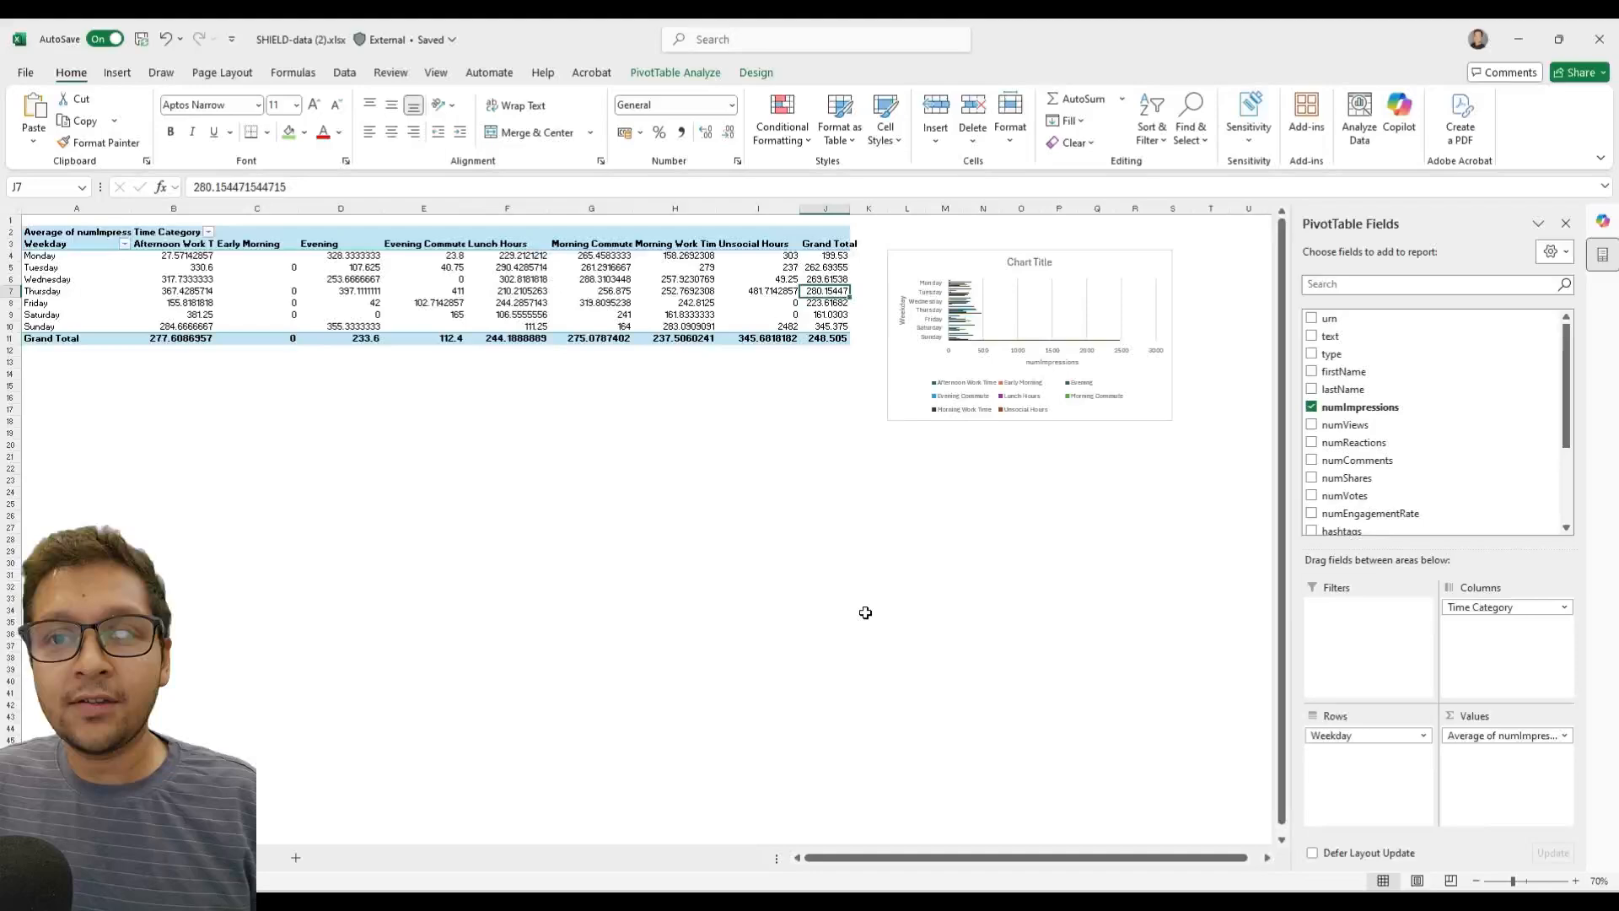
pyautogui.scroll(1, 1170, 437)
pyautogui.scroll(1, 1170, 437)
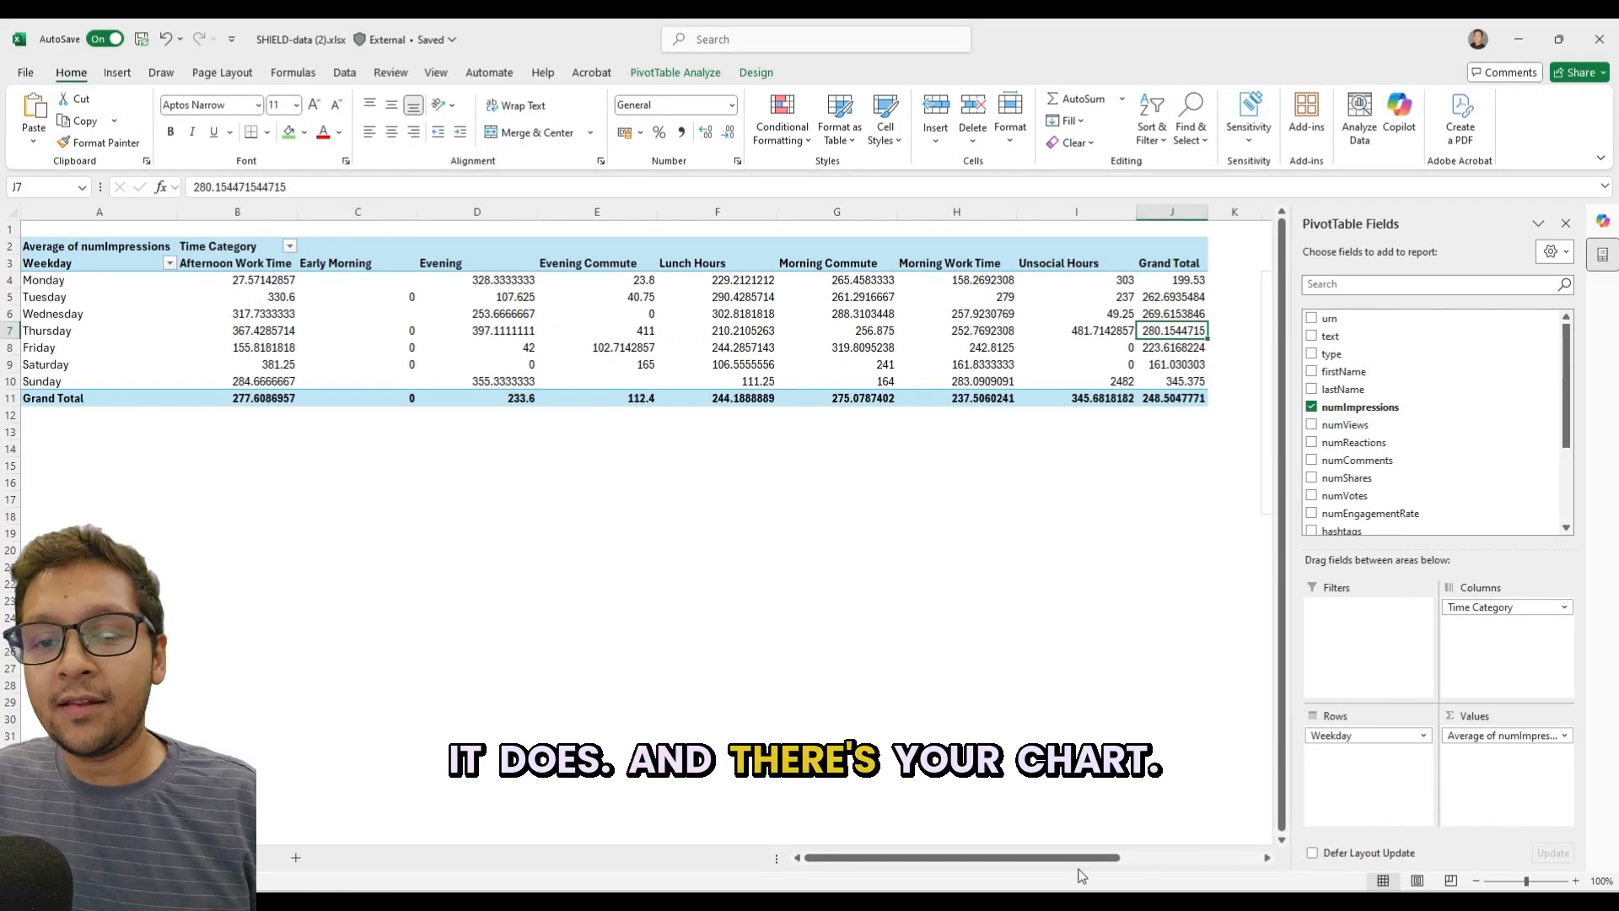
pyautogui.click(1153, 866)
pyautogui.scroll(6, 296, 455)
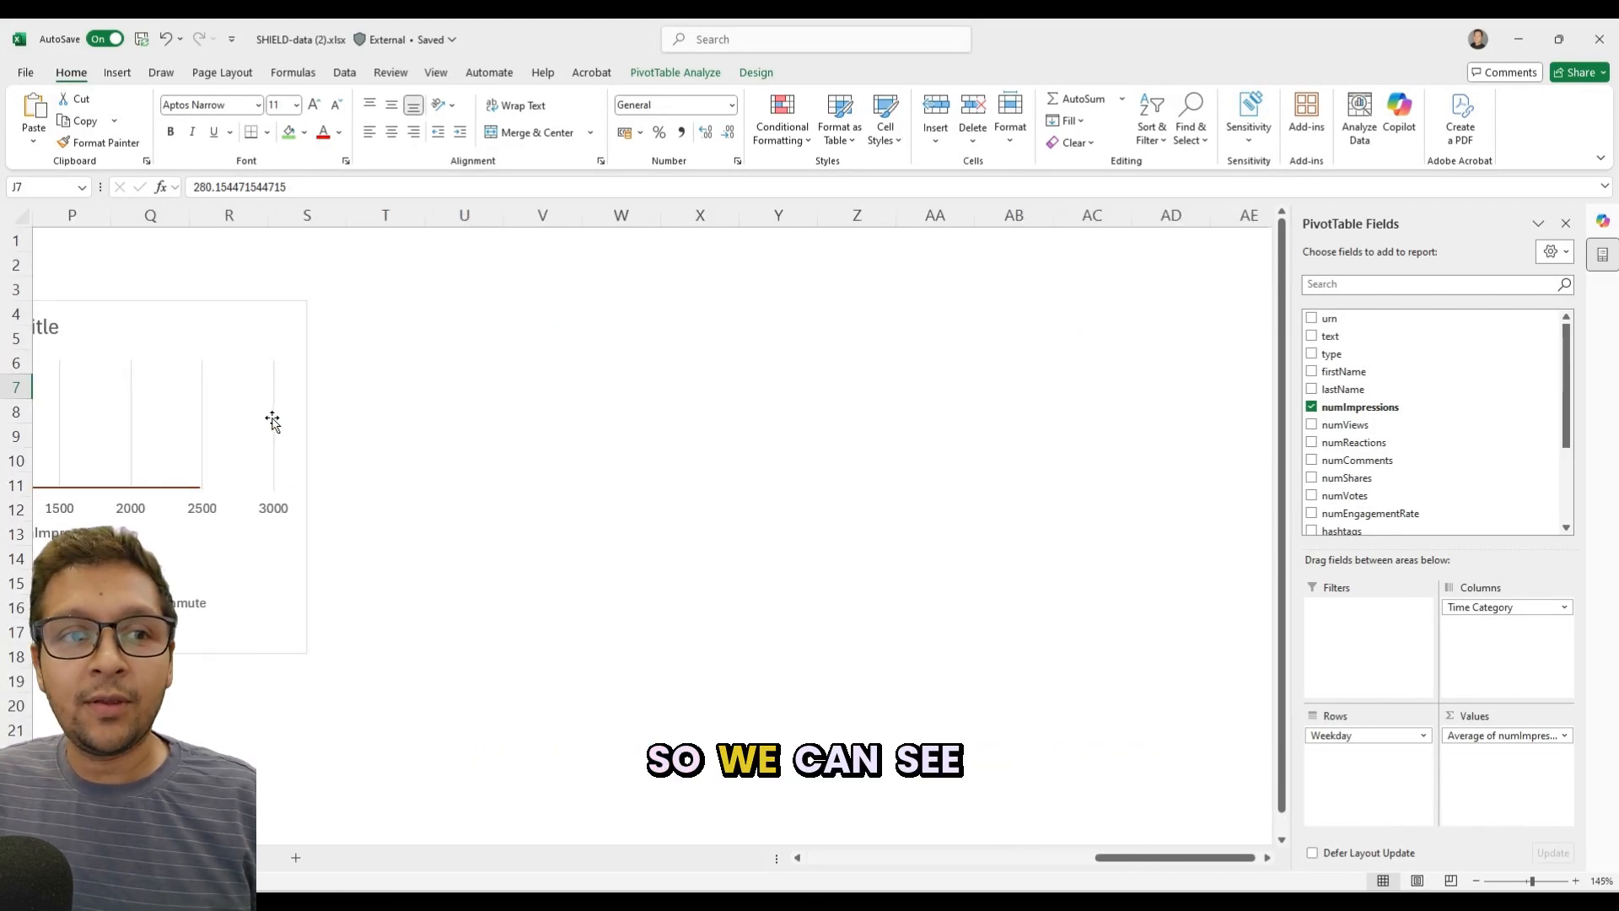
pyautogui.moveTo(1145, 870); pyautogui.dragTo(1042, 860)
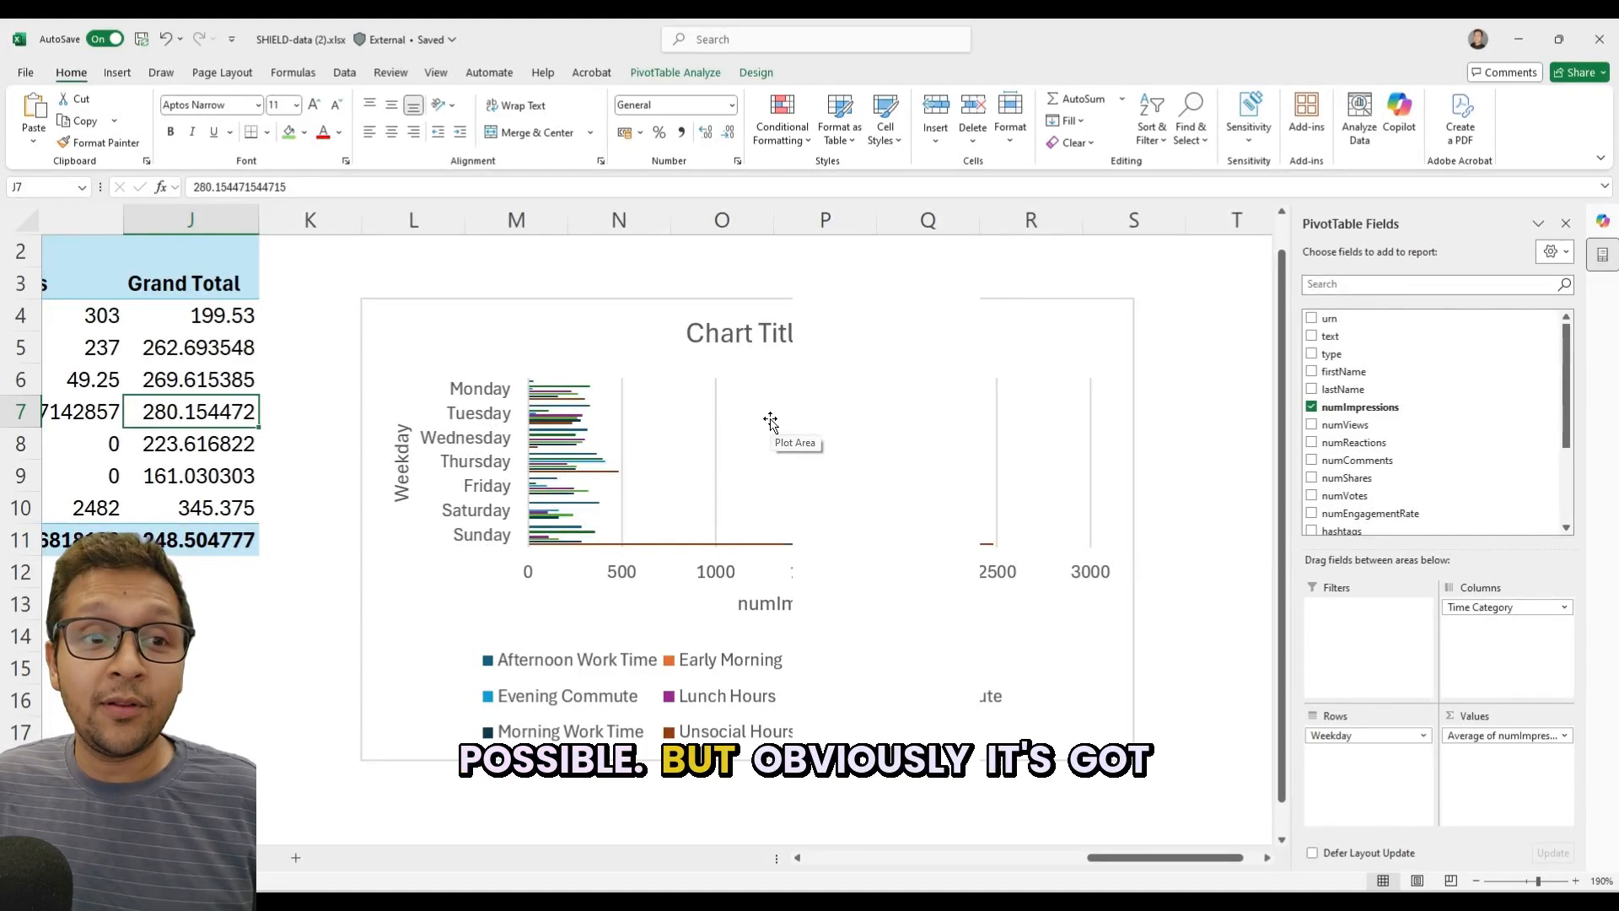
# Review the PivotTable's Friday averages across the time categories, from Grand Total back to Afternoon Work Time.
pyautogui.click(198, 436)
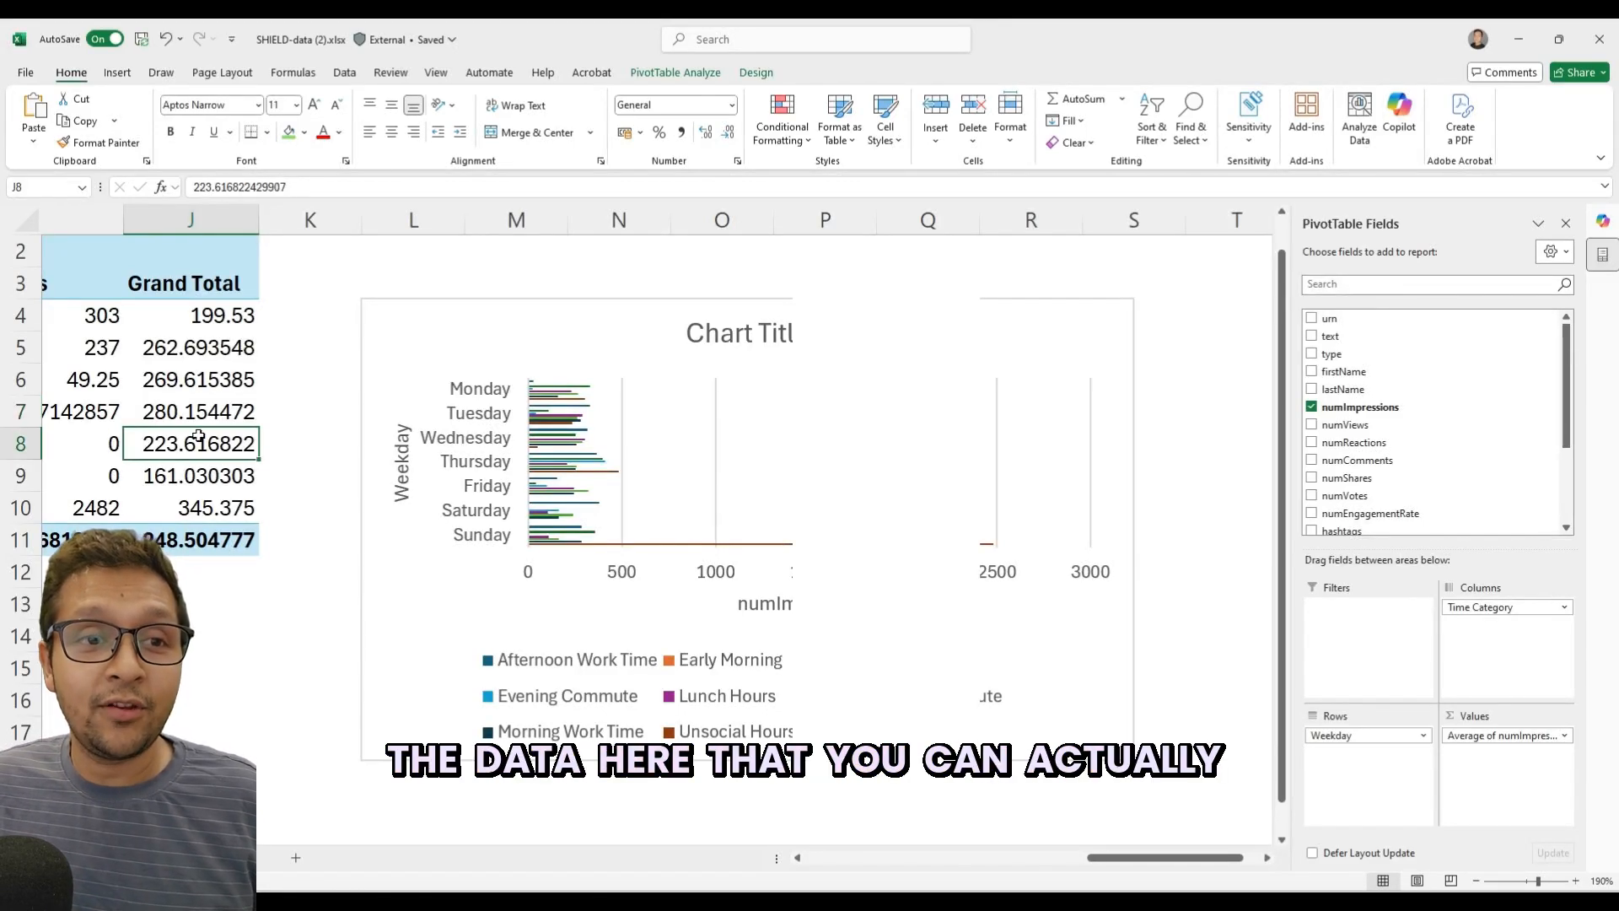
pyautogui.press('Left')
pyautogui.press('Left')
pyautogui.press('Left')
pyautogui.press('Left')
pyautogui.press('Left')
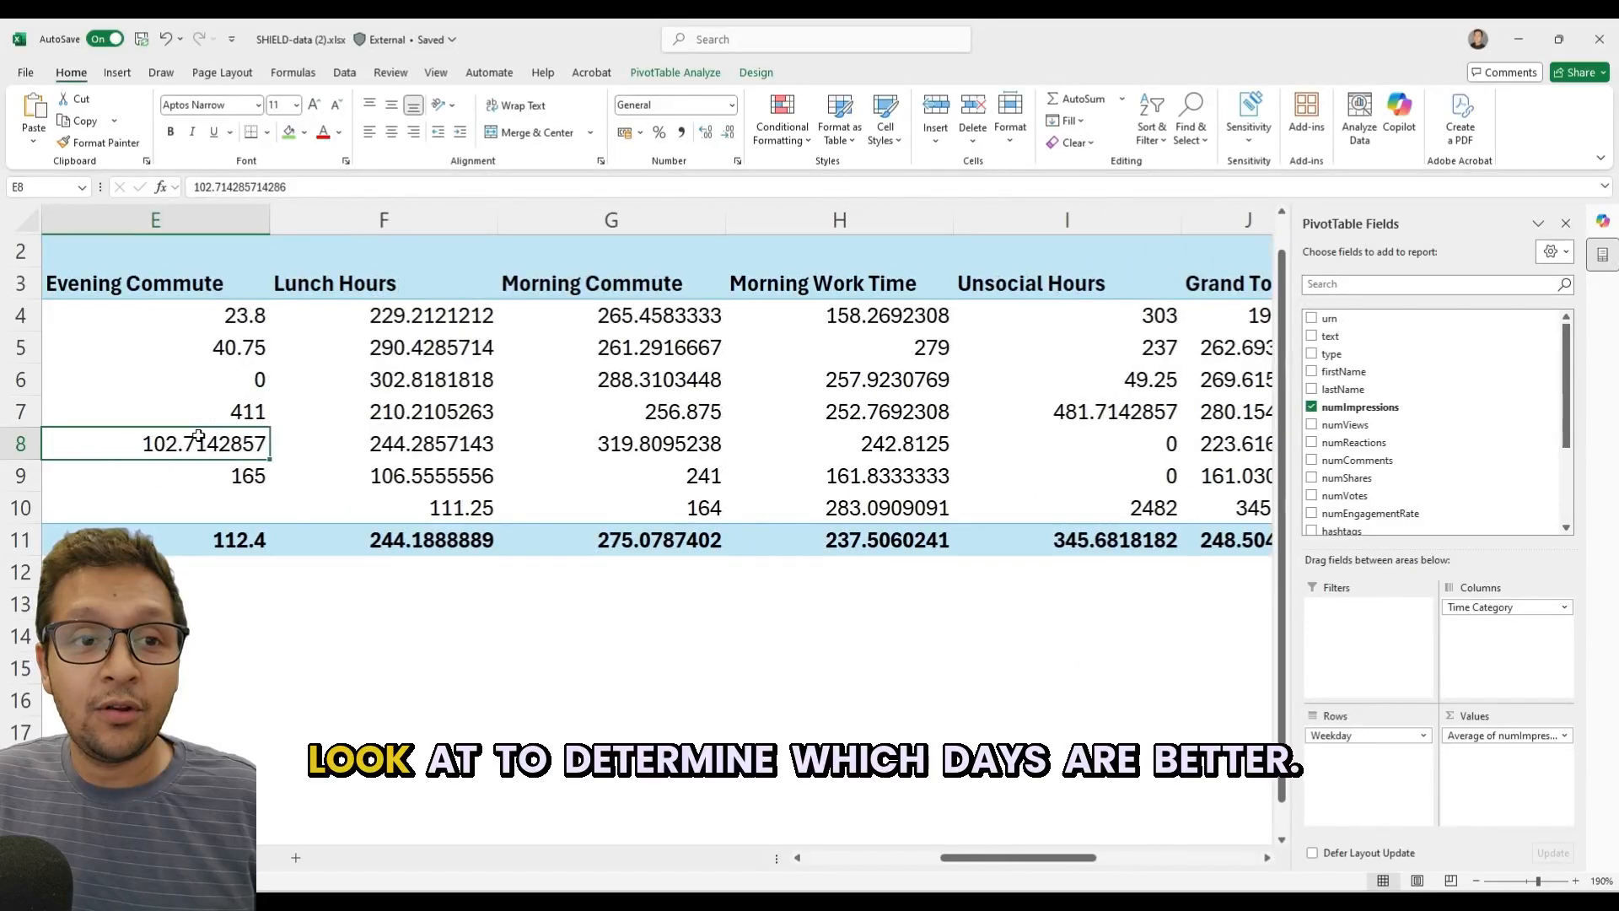
pyautogui.press('Left')
pyautogui.press('Left')
pyautogui.press('Left')
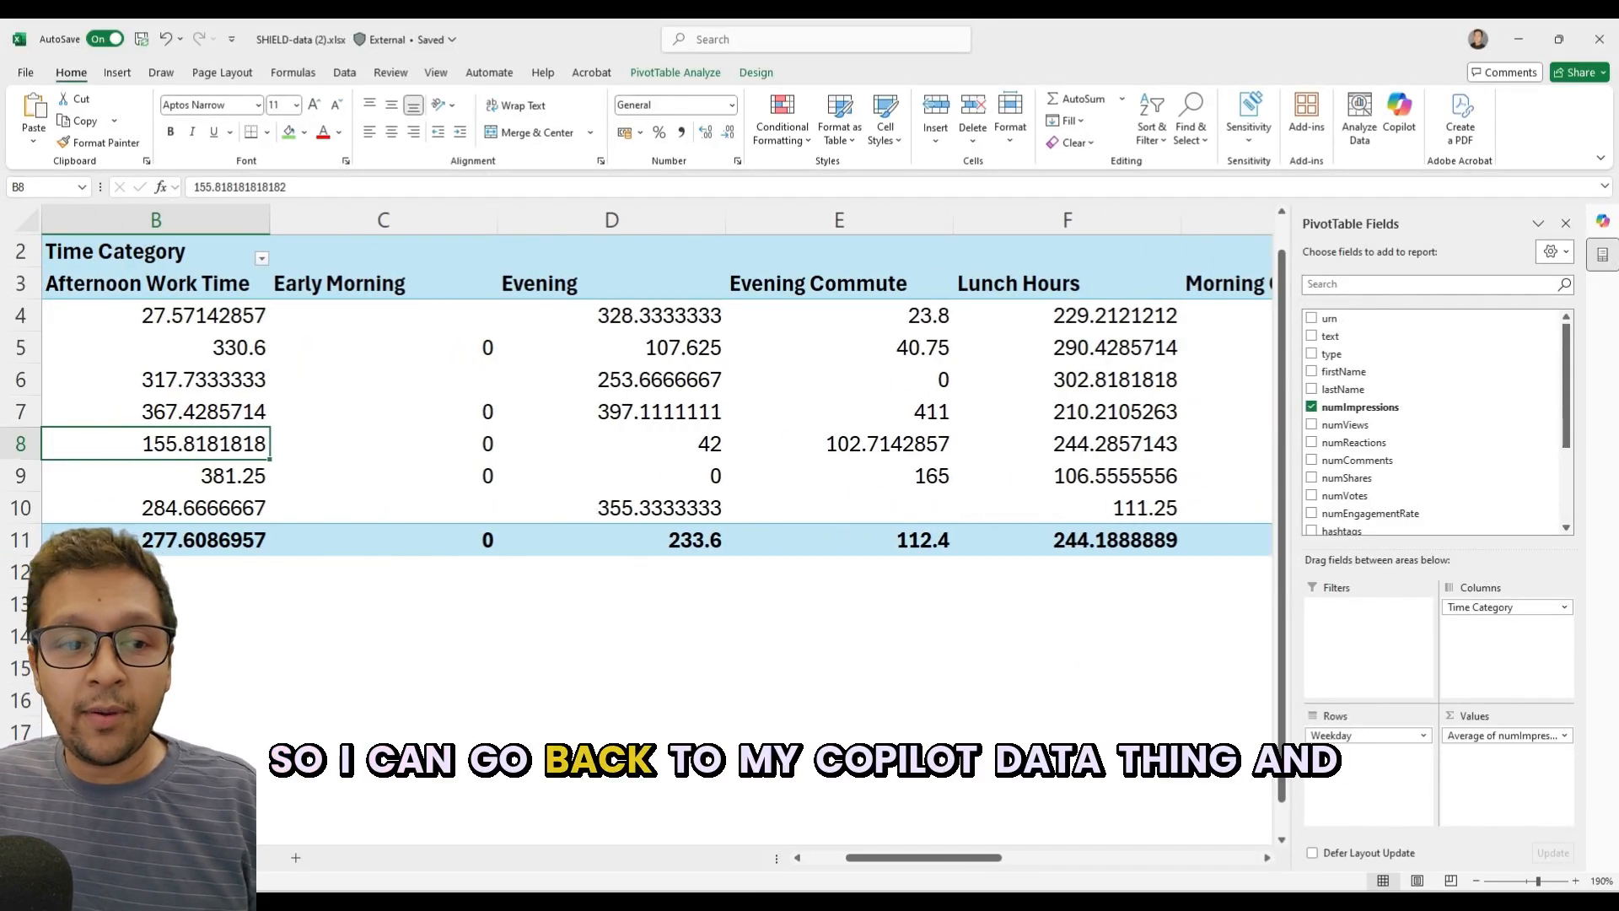
# Return to the source data sheet and ask Copilot "based on your analysis which days and times performed the best?".
pyautogui.hotkey('ctrl', 'pagedown')
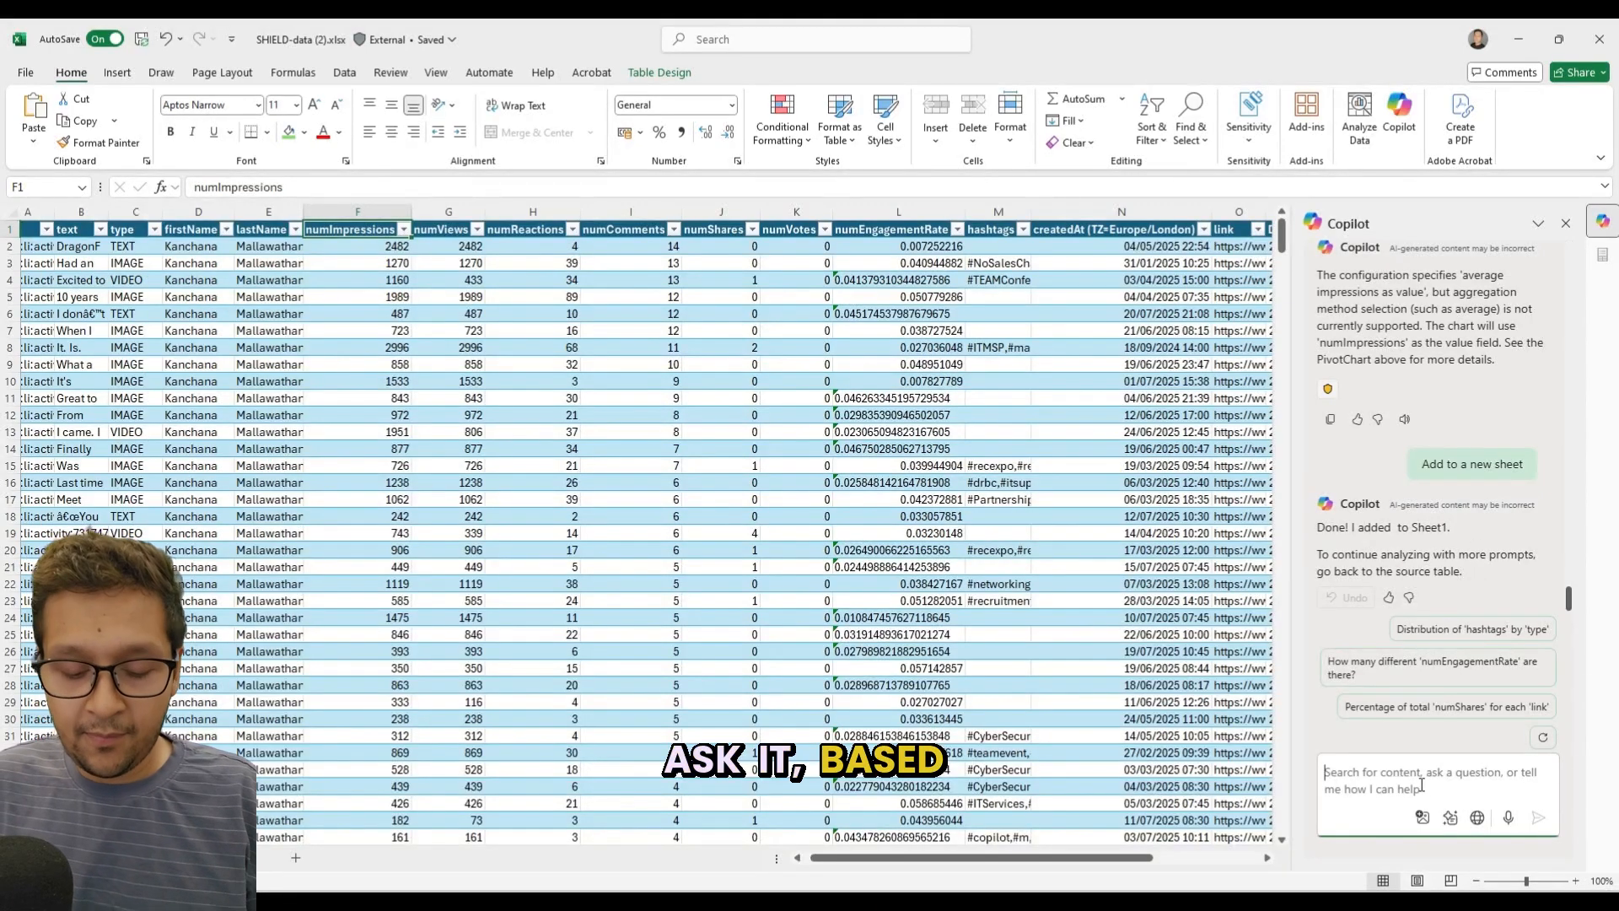
pyautogui.write('based on your anal')
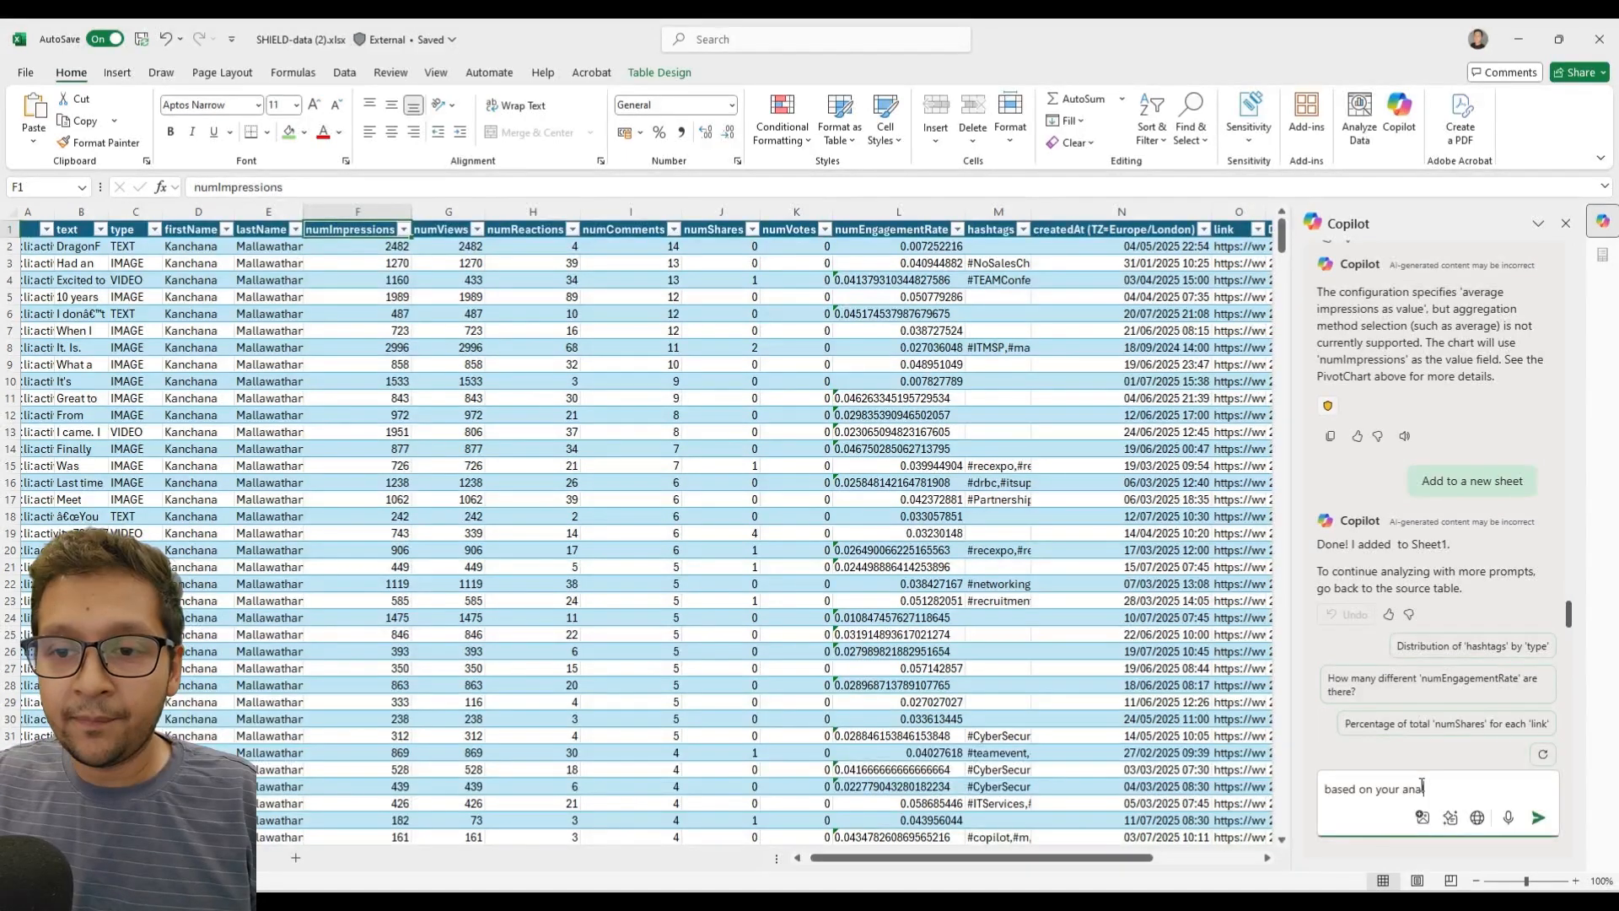
pyautogui.write('ysis which dat')
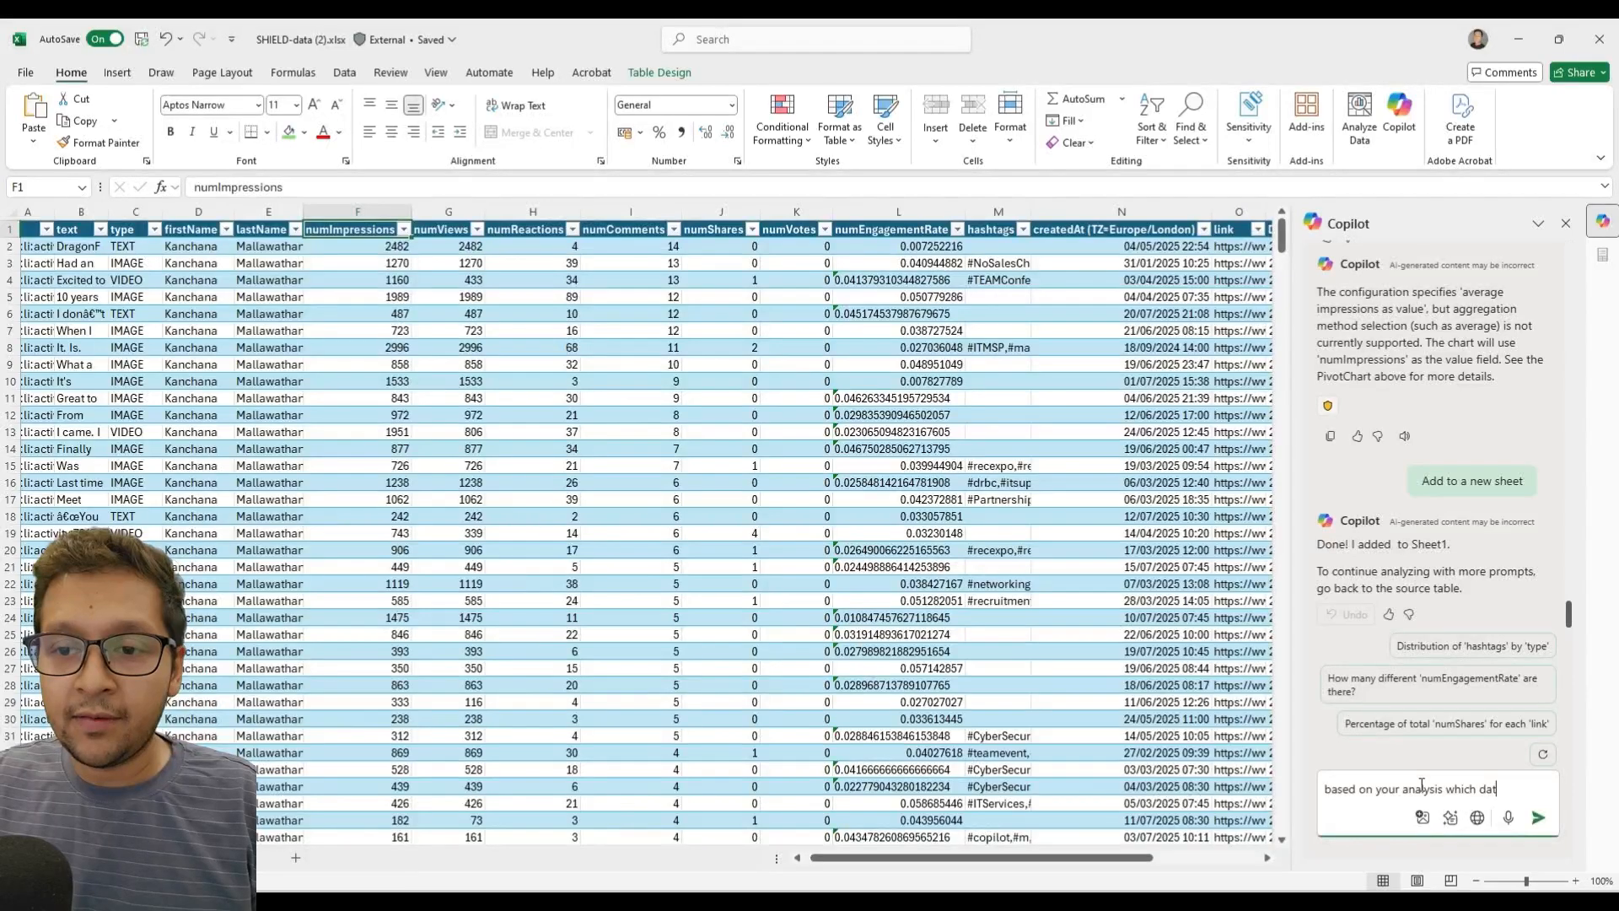
pyautogui.write('e and times we')
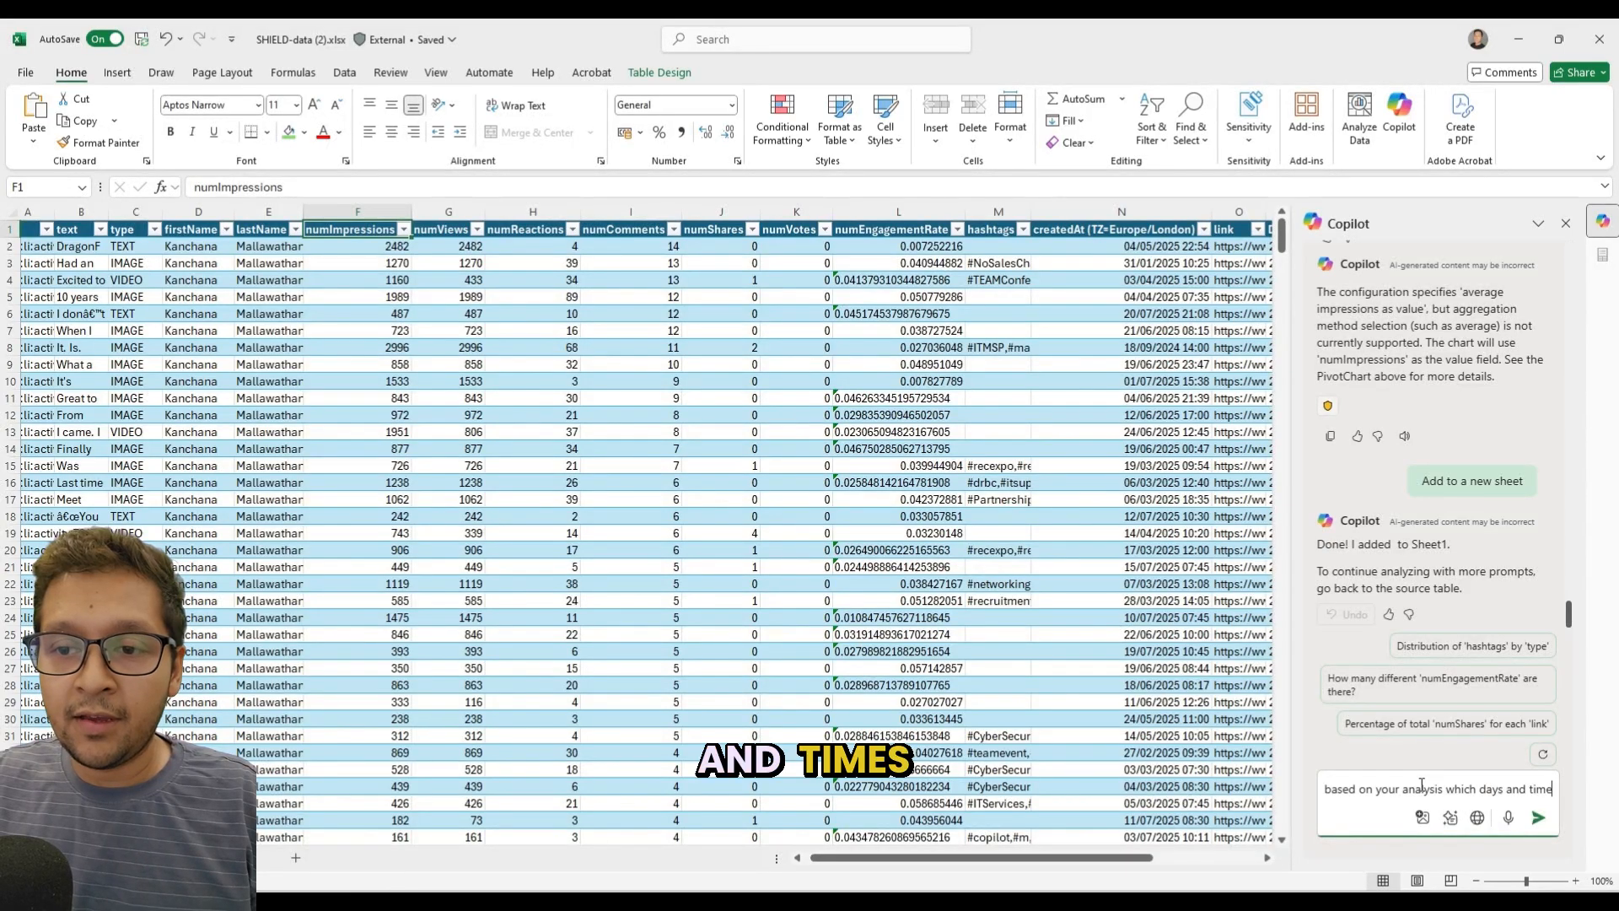
pyautogui.press('BackSpace')
pyautogui.write('perf')
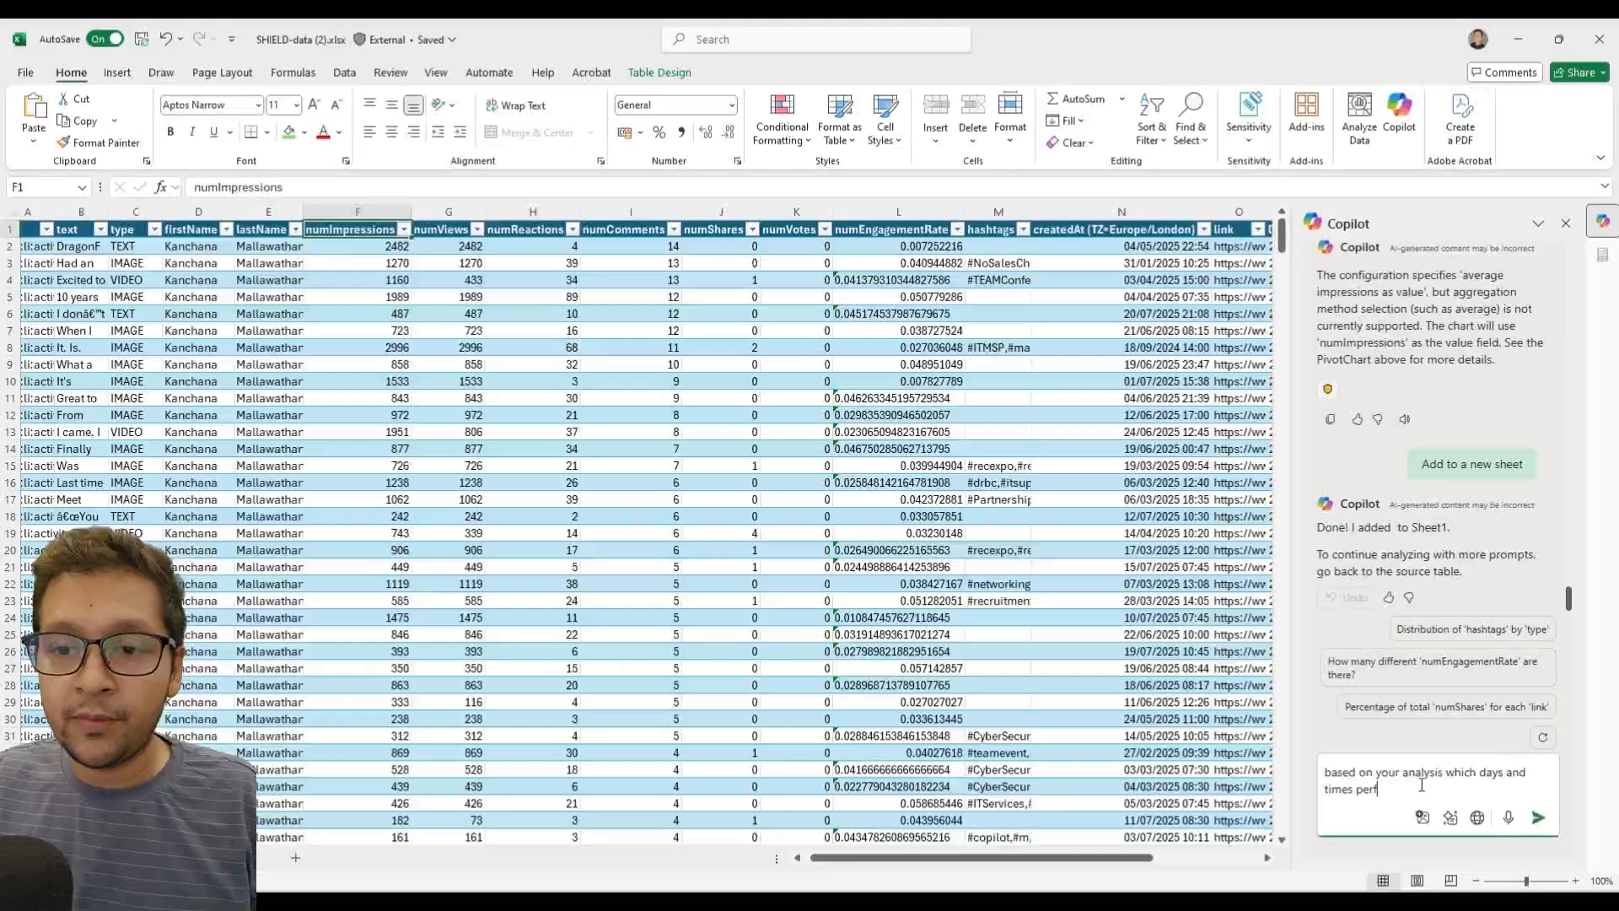
pyautogui.write('ormed the best?')
pyautogui.press('Return')
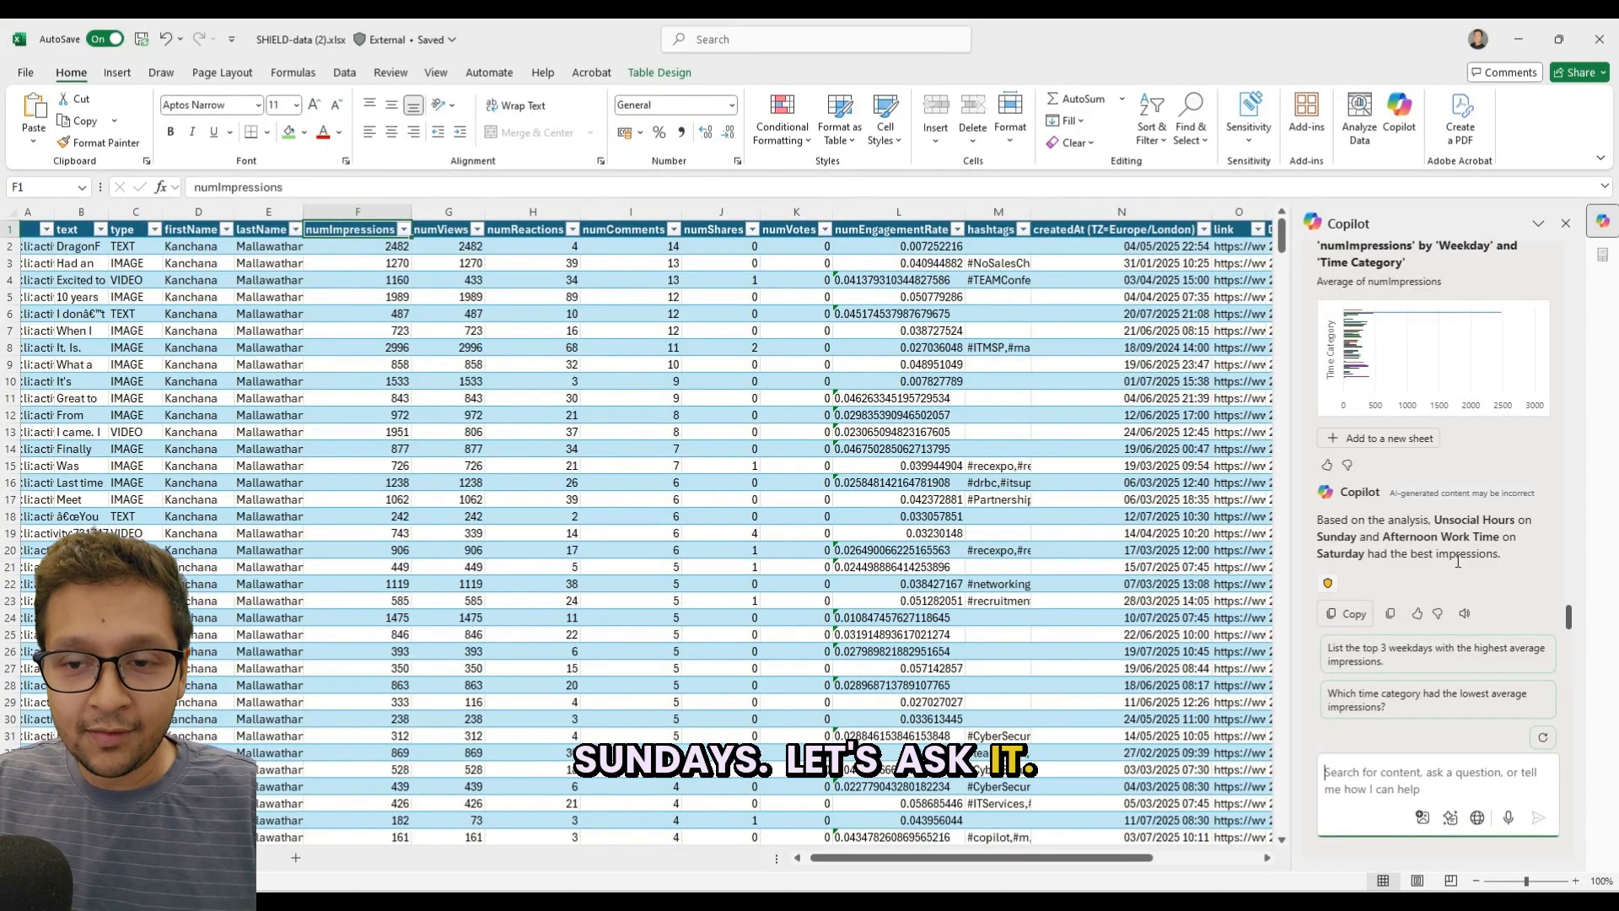
# Ask Copilot the follow-up question "what about on the week days and not on the weekends".
pyautogui.write('what about on')
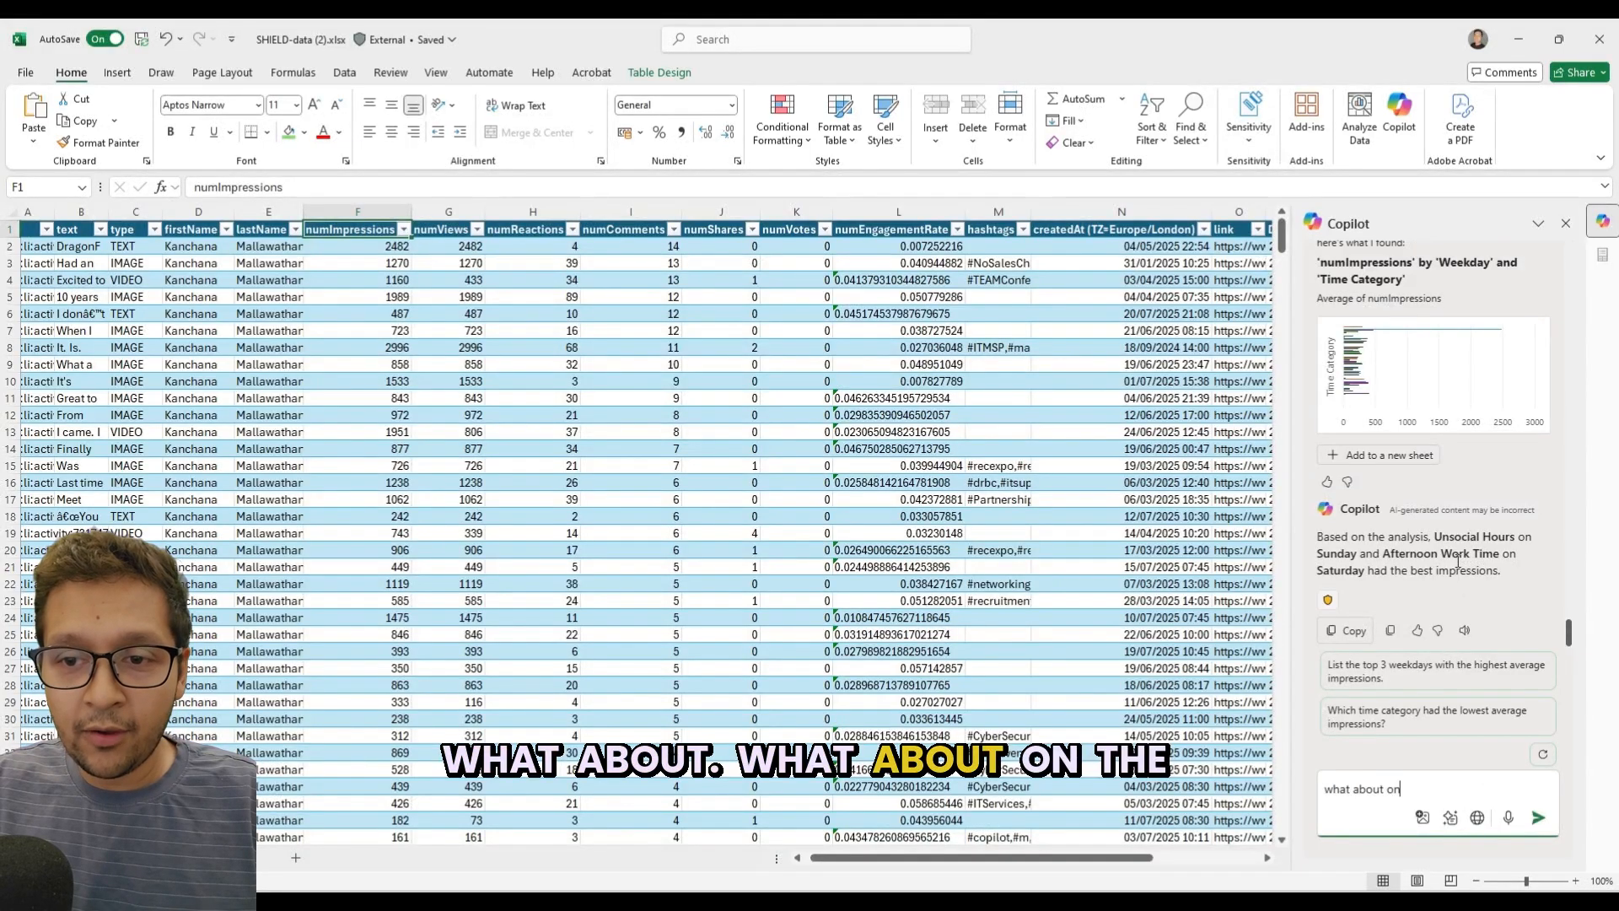
pyautogui.write(' the week day')
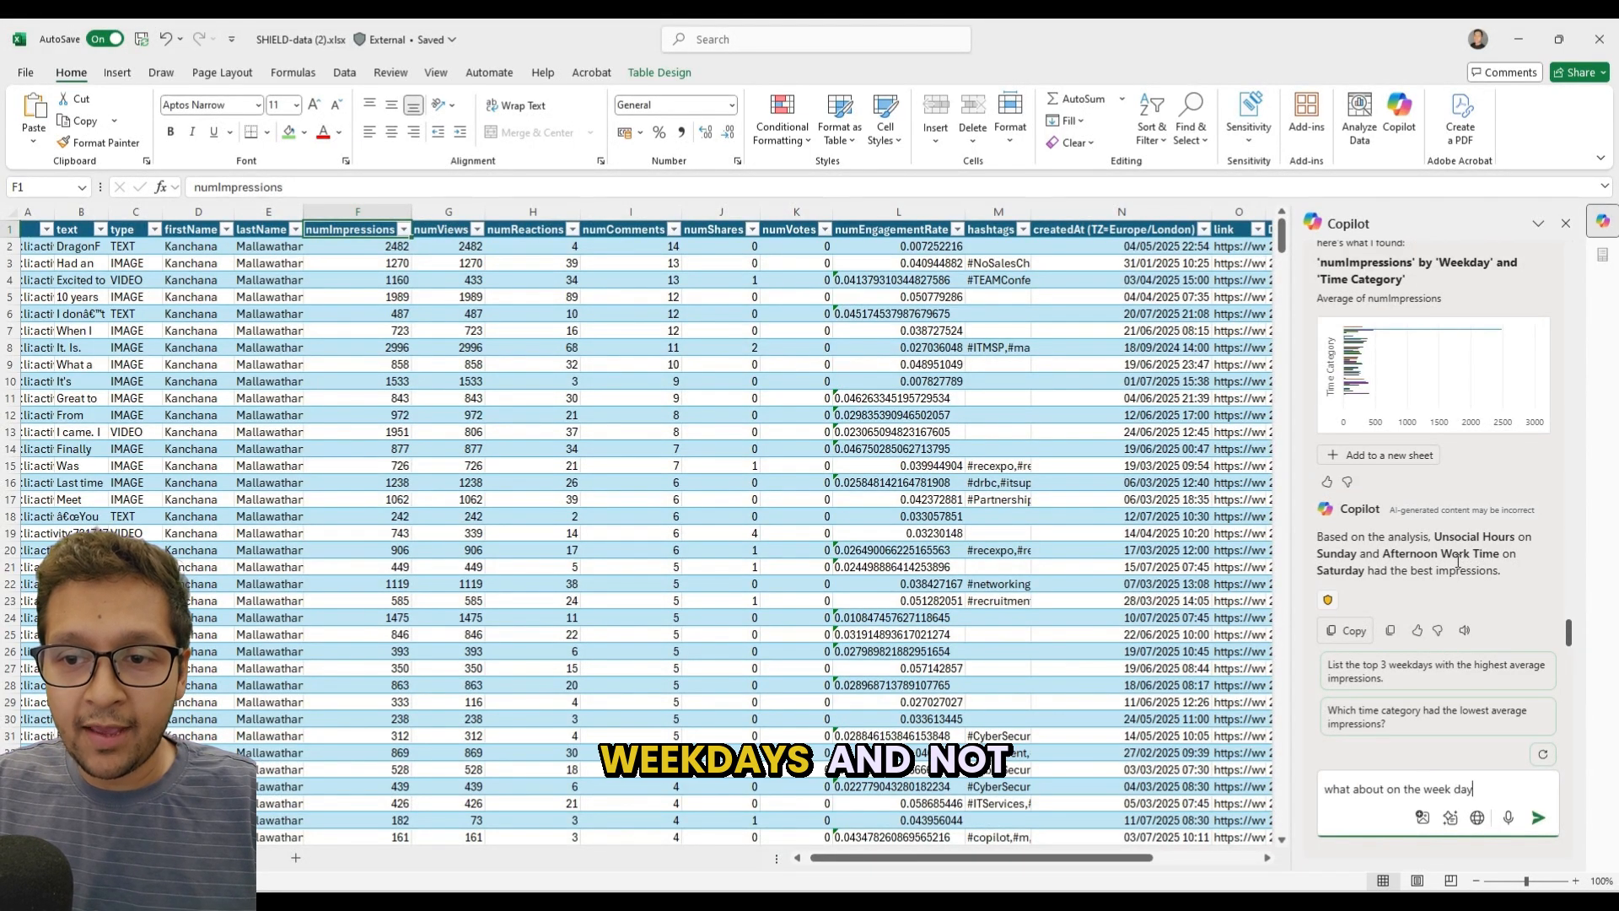
pyautogui.write('s and not on the weekends')
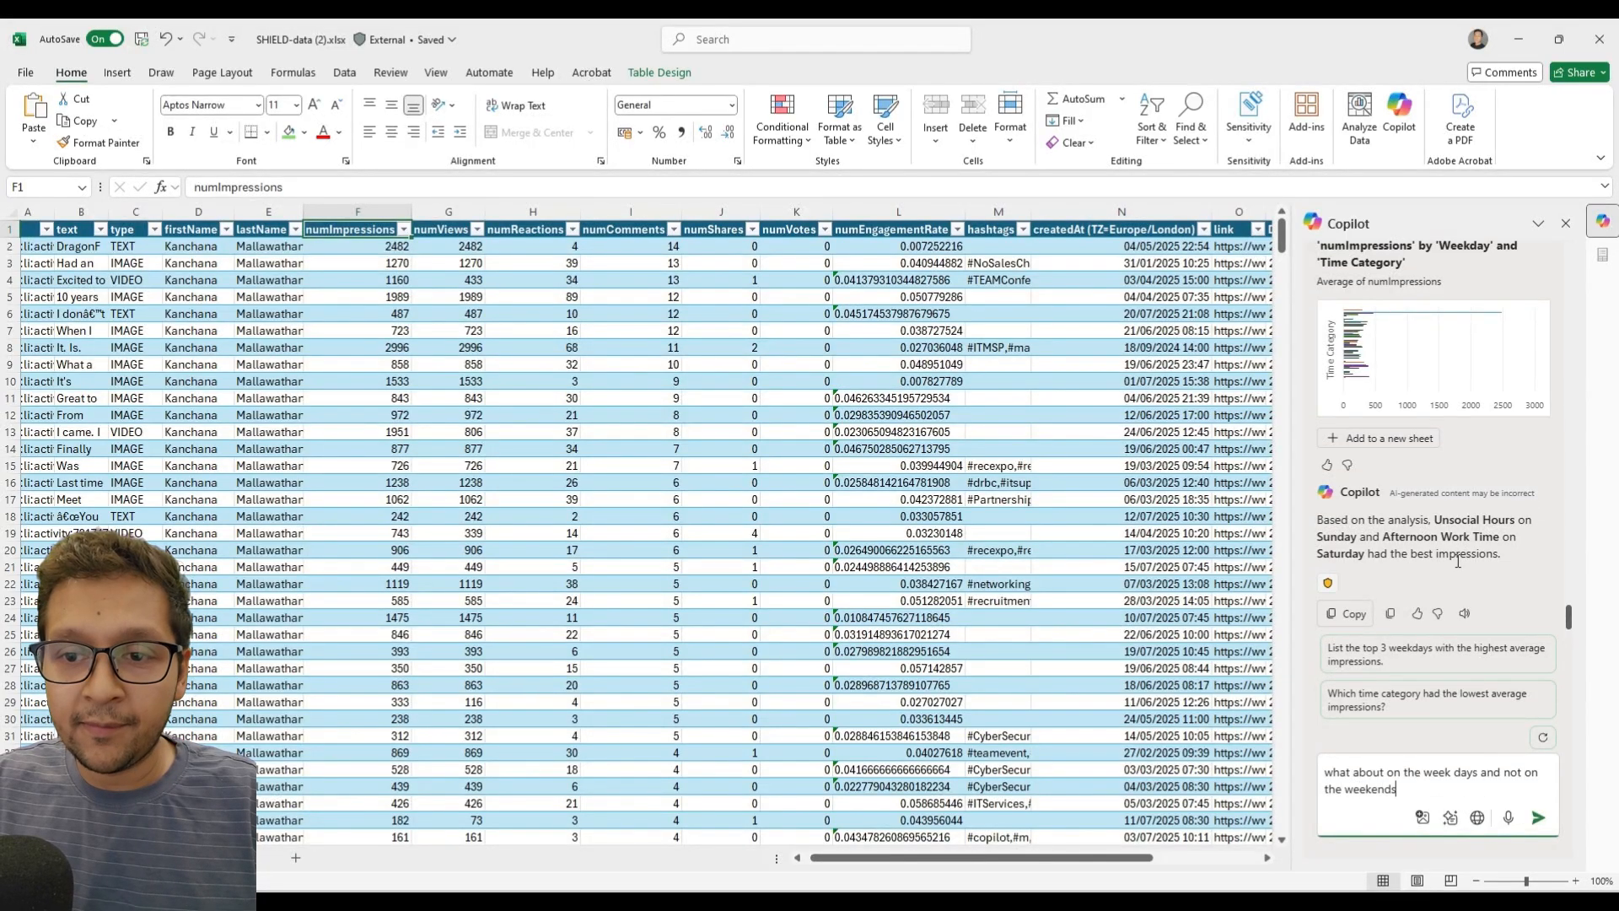
pyautogui.press('Return')
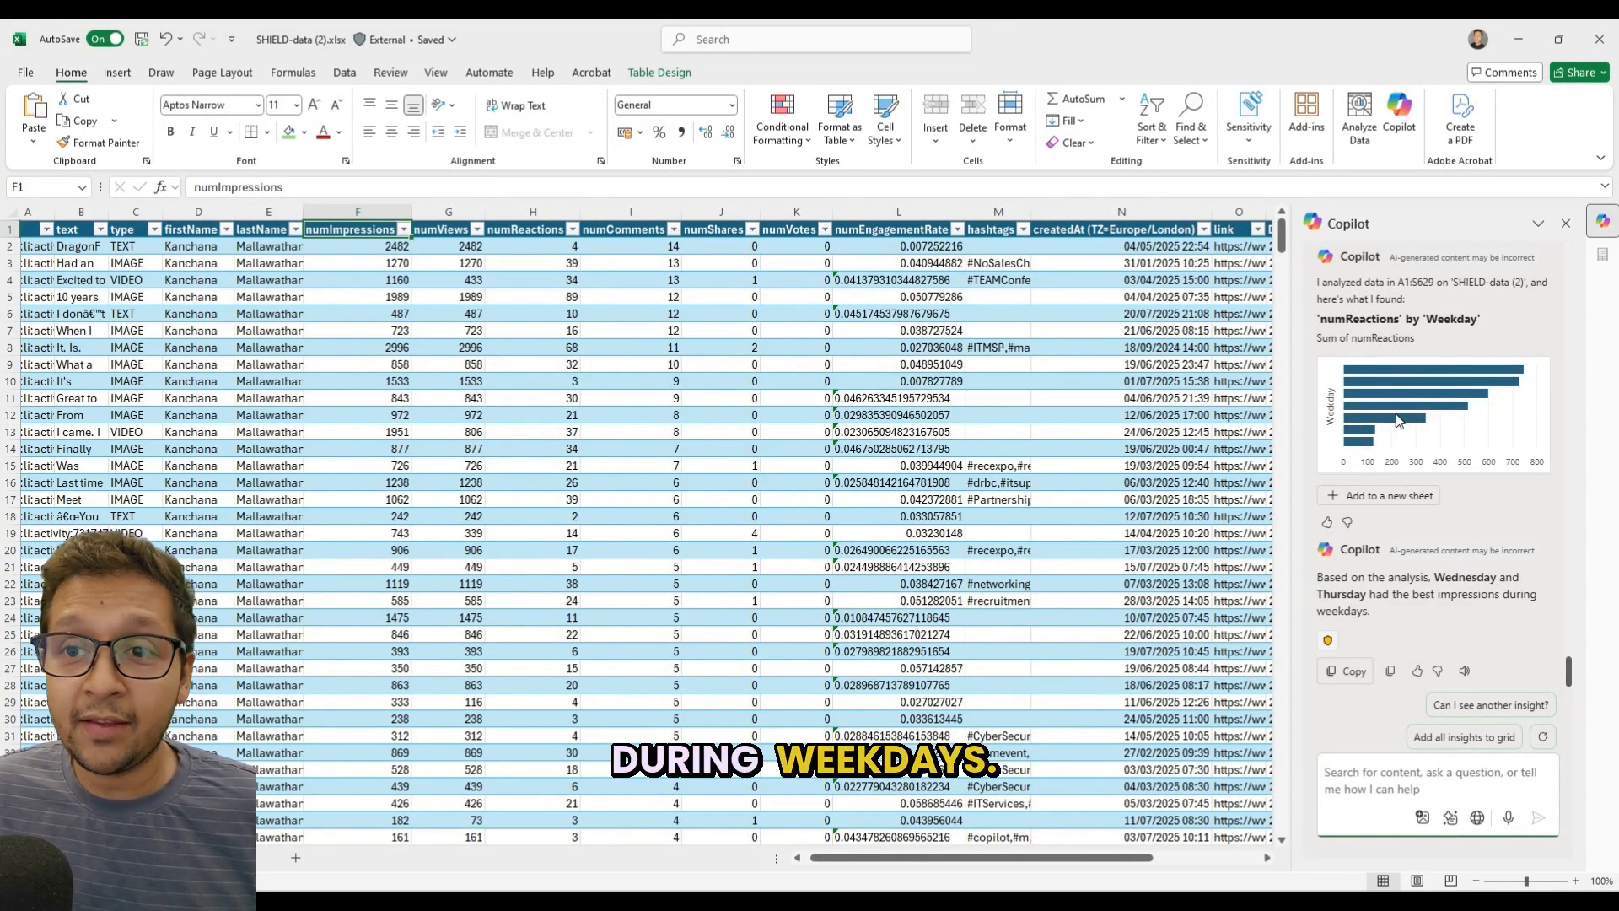
# Send Copilot the follow-up question "how about the times on these days".
pyautogui.click(1394, 802)
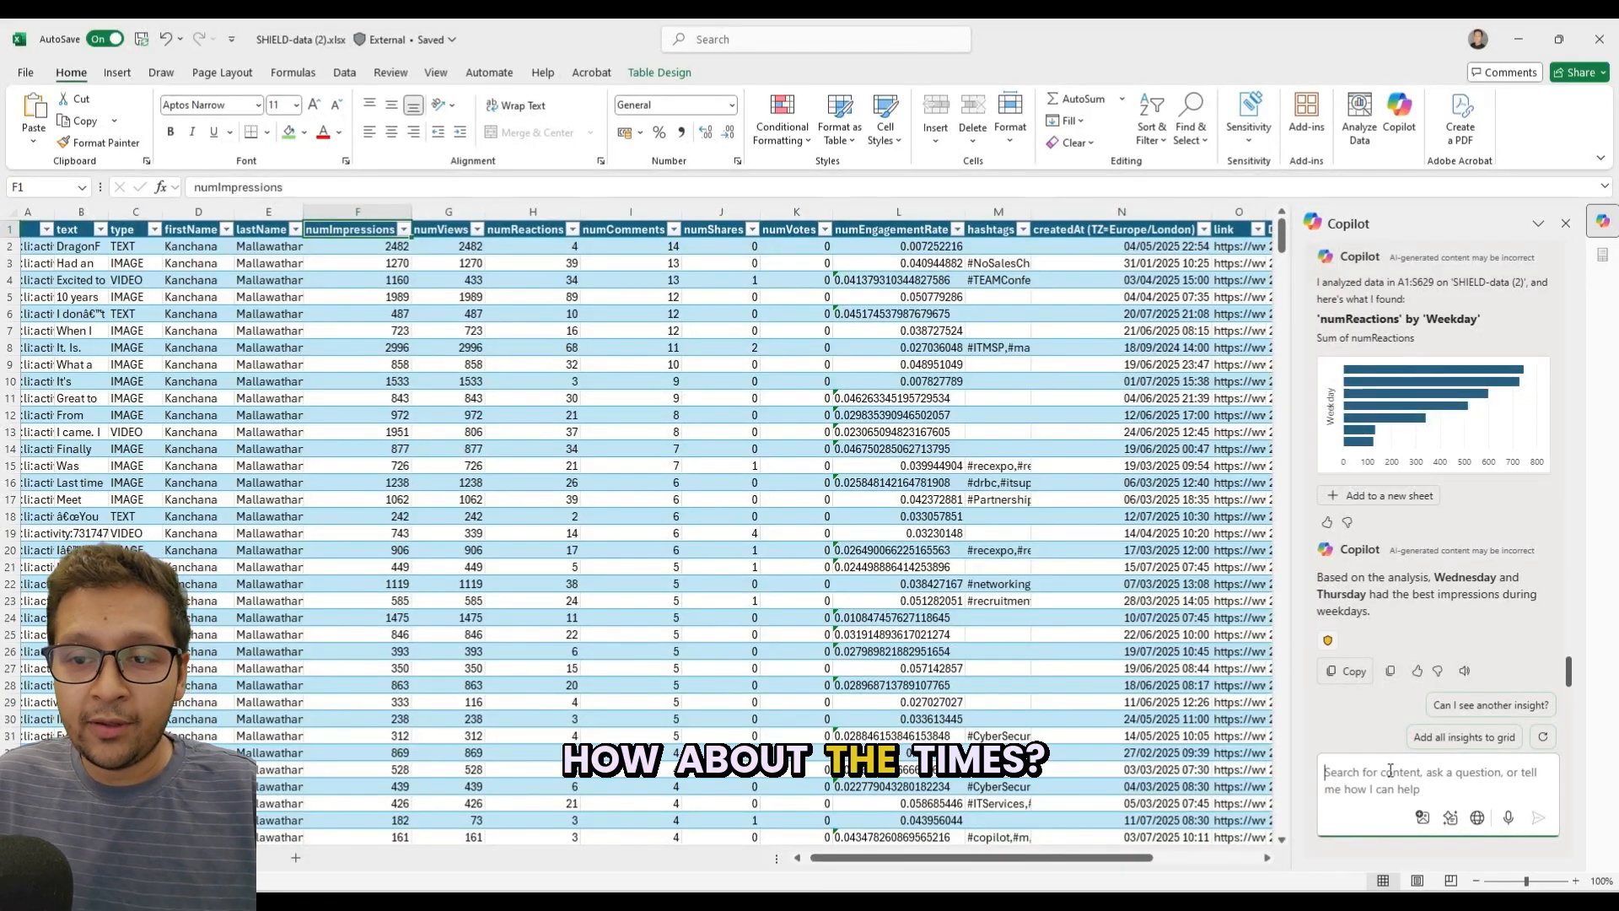
pyautogui.write('how ab')
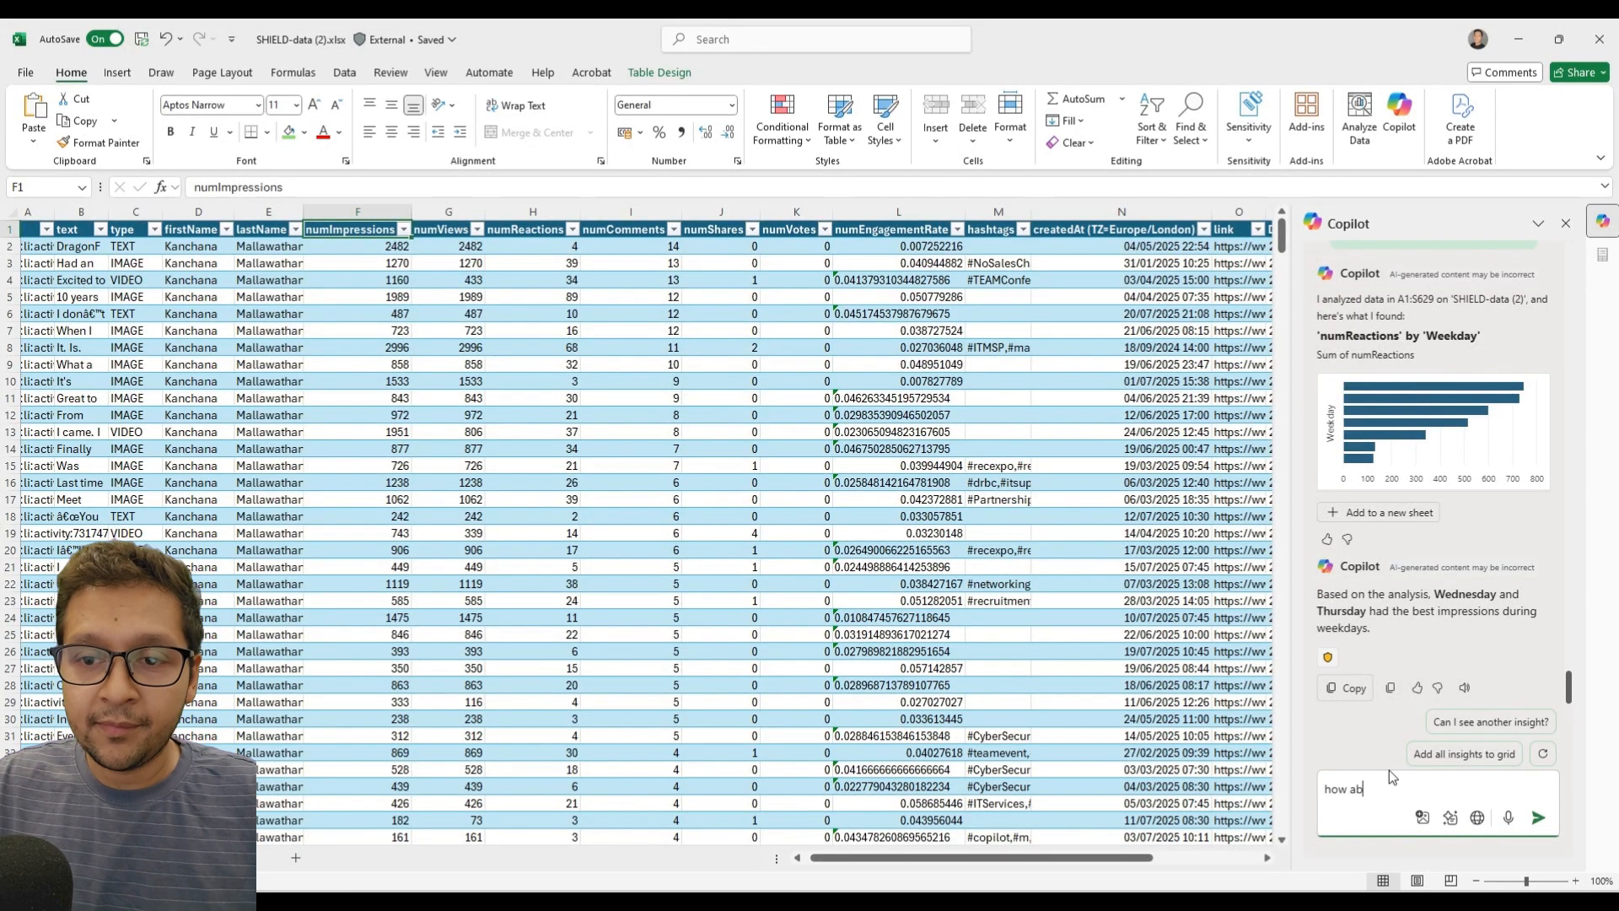
pyautogui.write('out the times on these days')
pyautogui.press('Return')
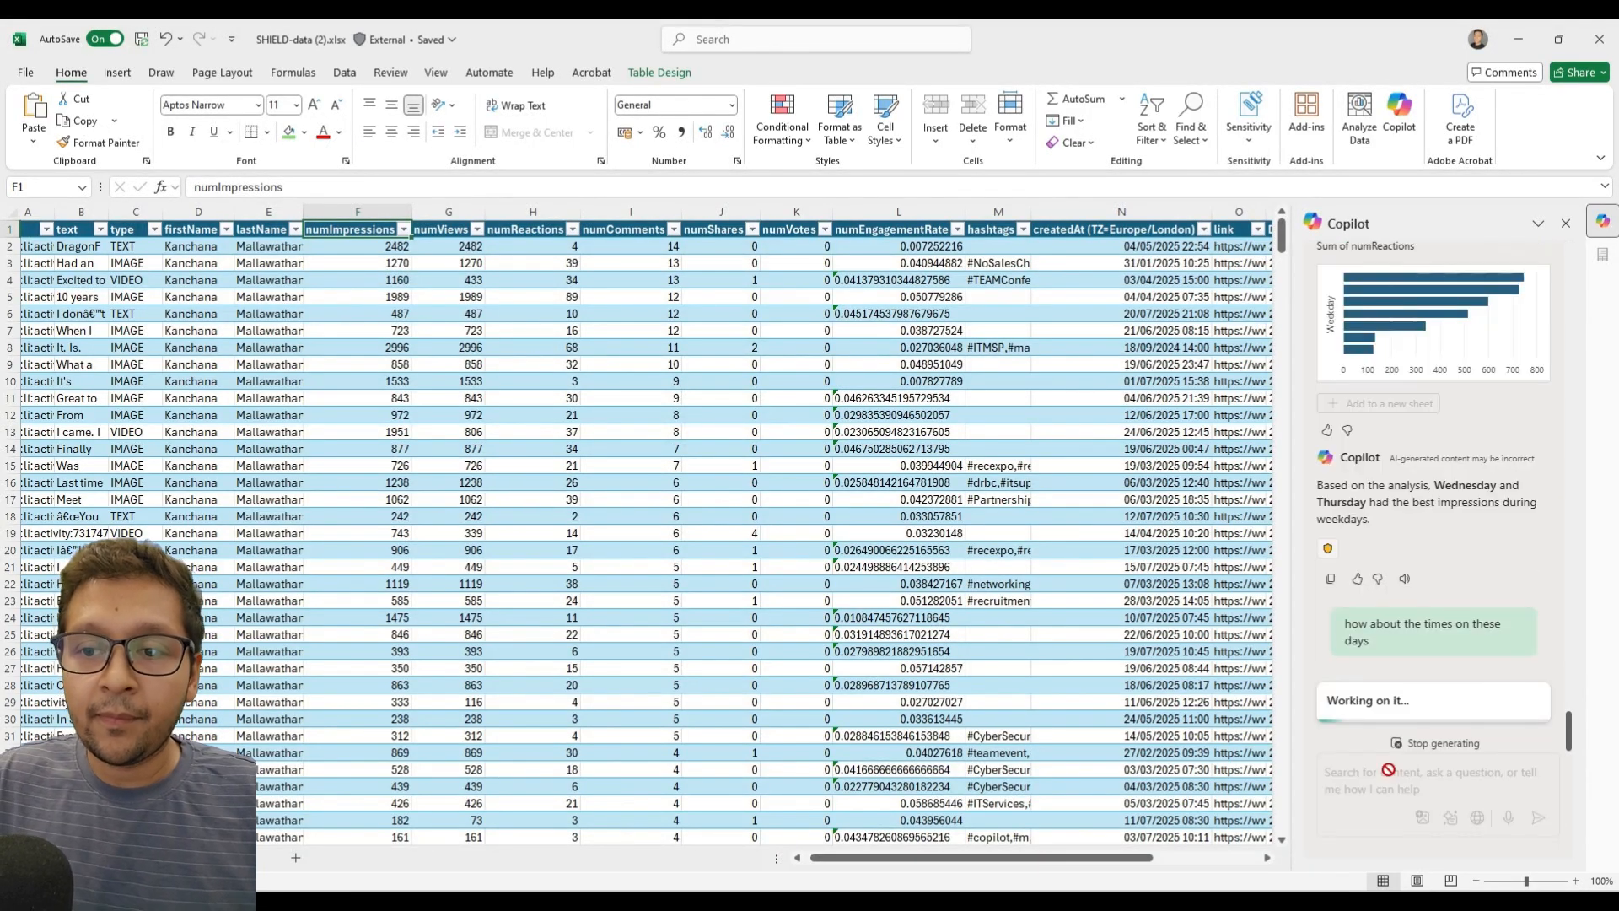